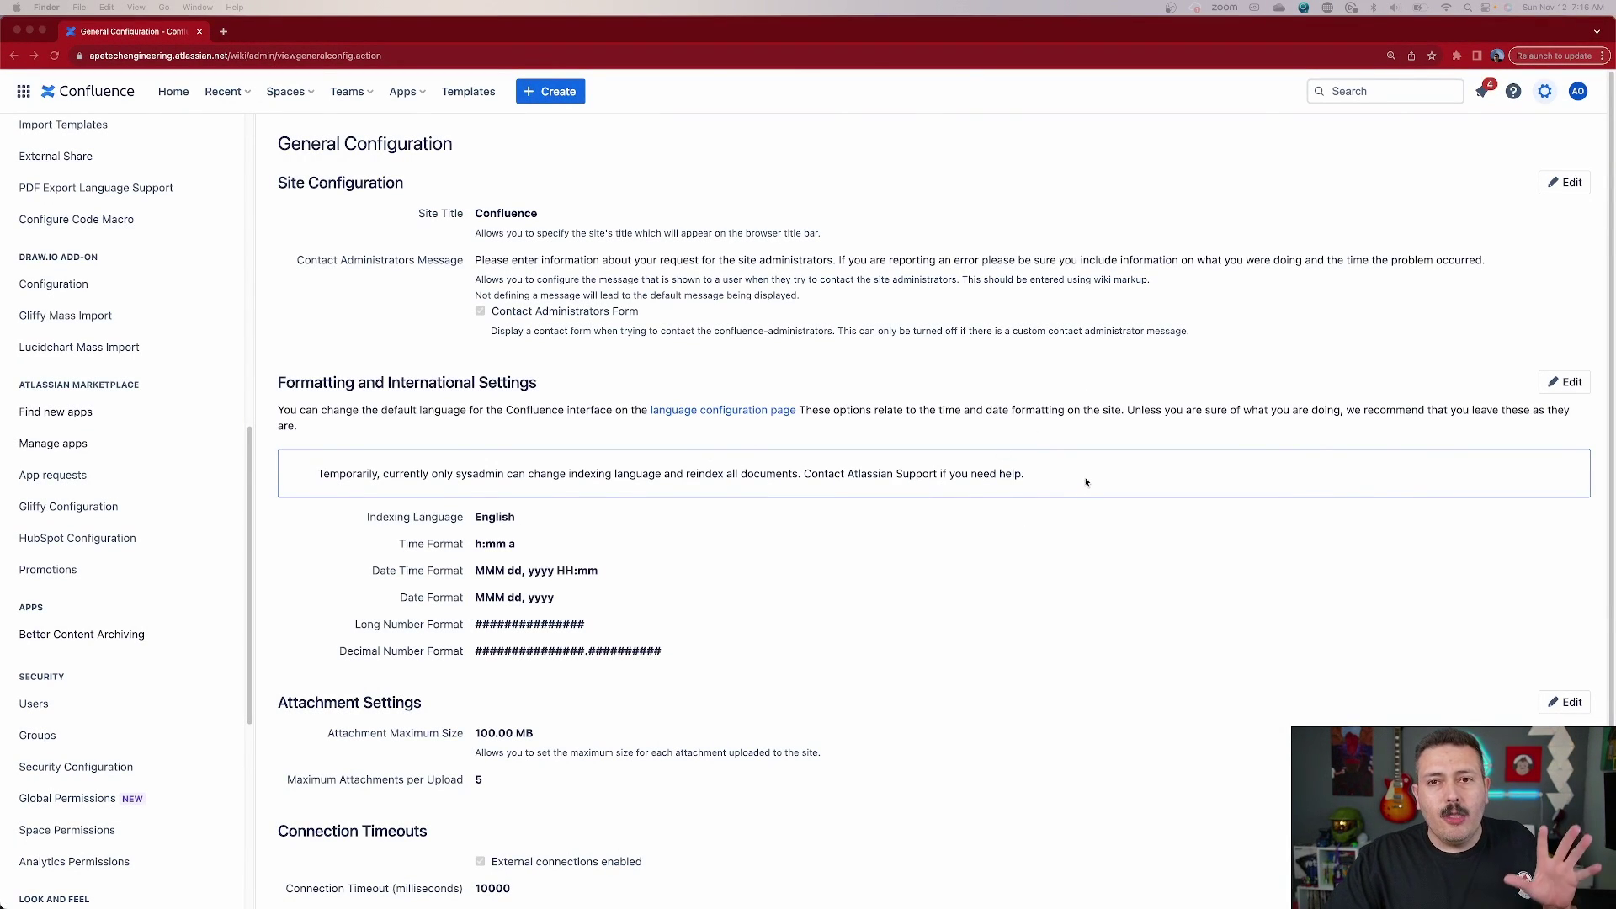
Open the list of content statuses in the Better Content Archiving app's content status configuration within the site settings.
{"action": "left_click", "coordinate": [1544, 91]}
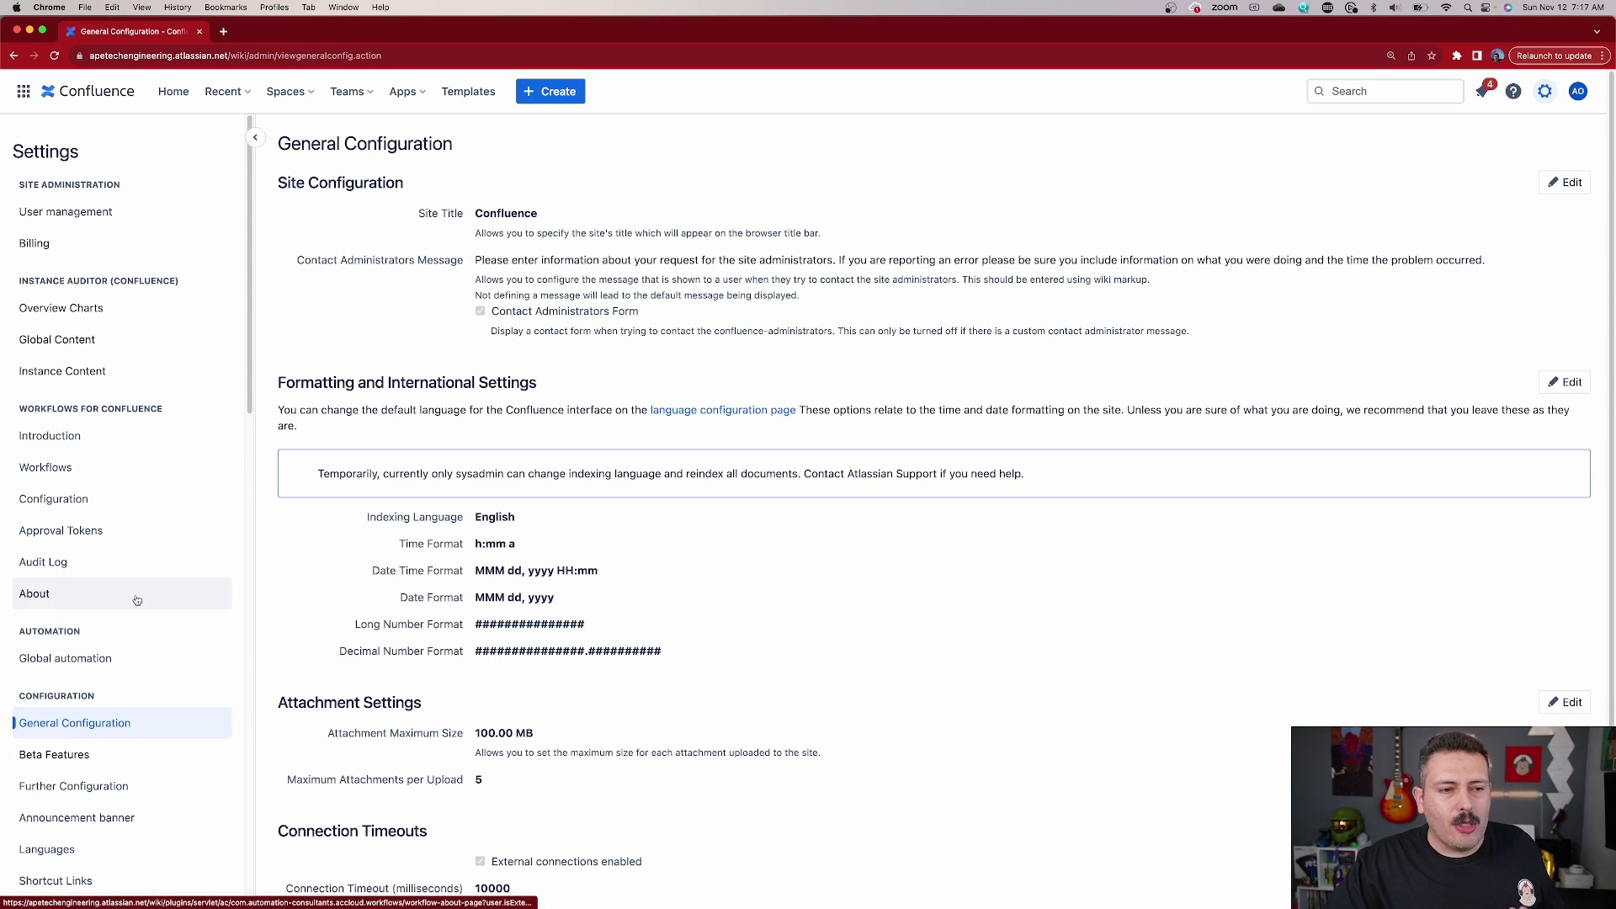
{"action": "scroll", "coordinate": [138, 599], "scroll_direction": "down", "scroll_amount": 3}
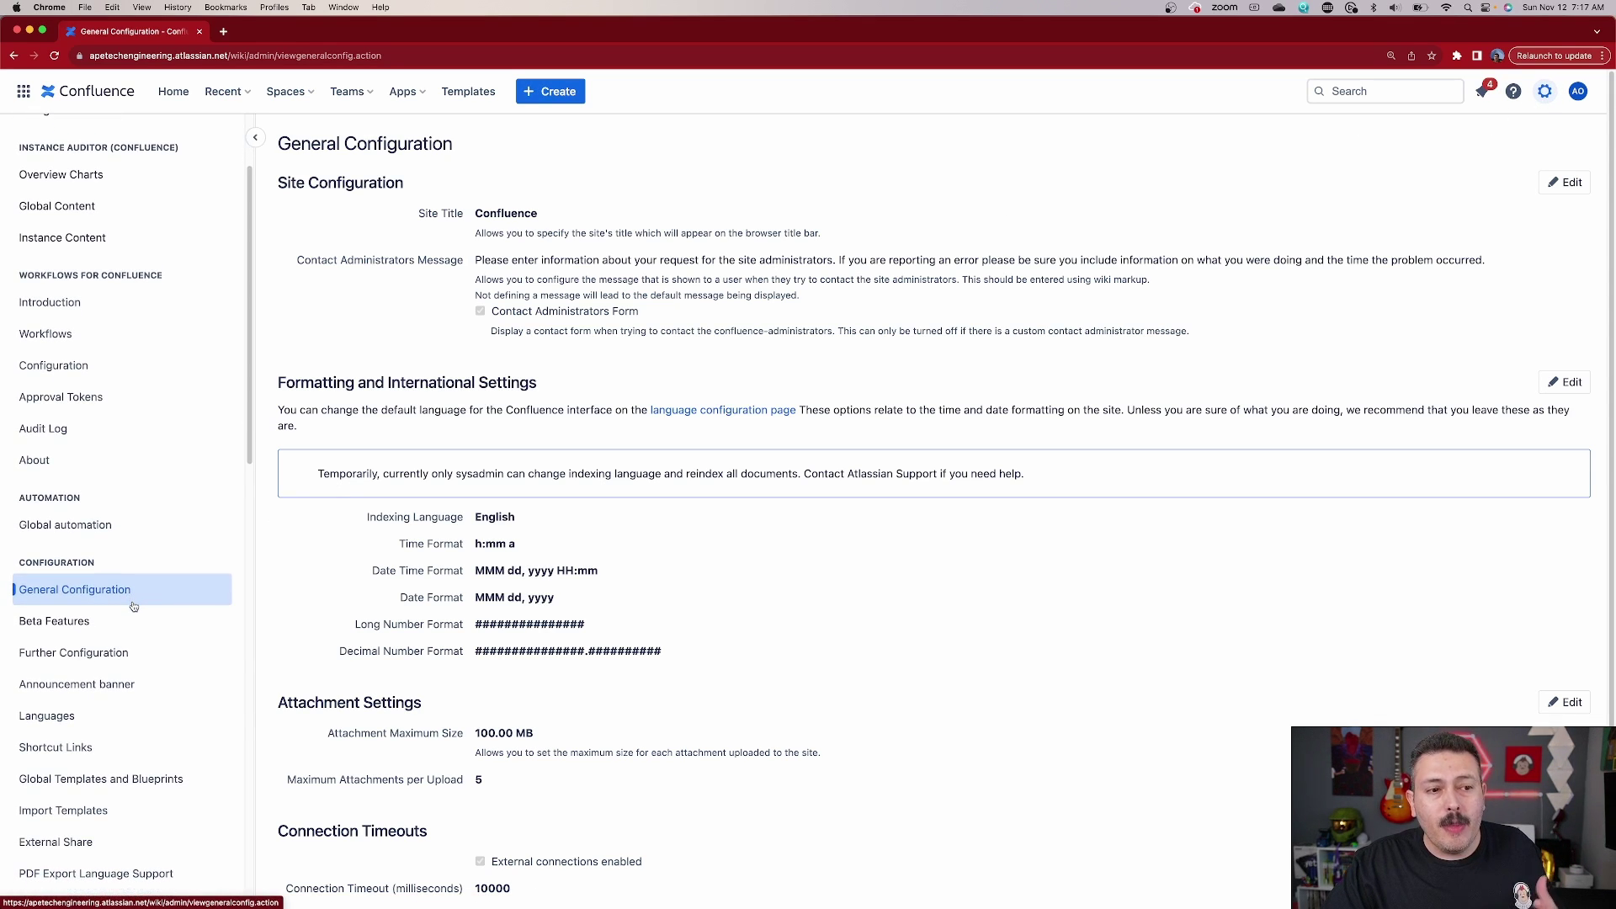
{"action": "scroll", "coordinate": [133, 601], "scroll_direction": "down", "scroll_amount": 12}
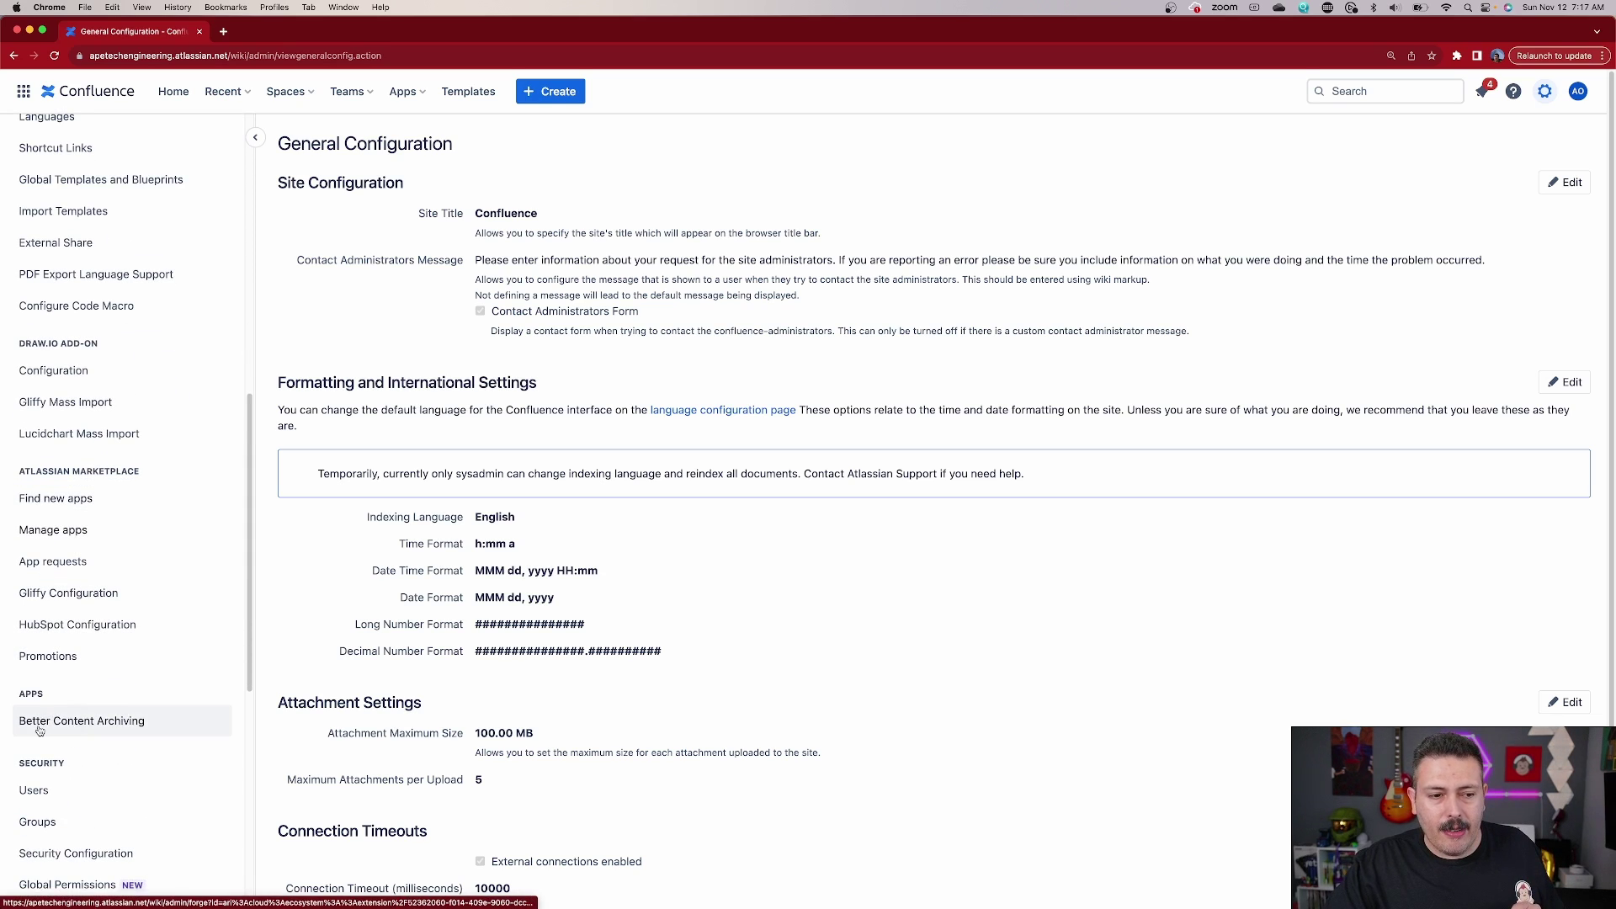
{"action": "left_click", "coordinate": [80, 721]}
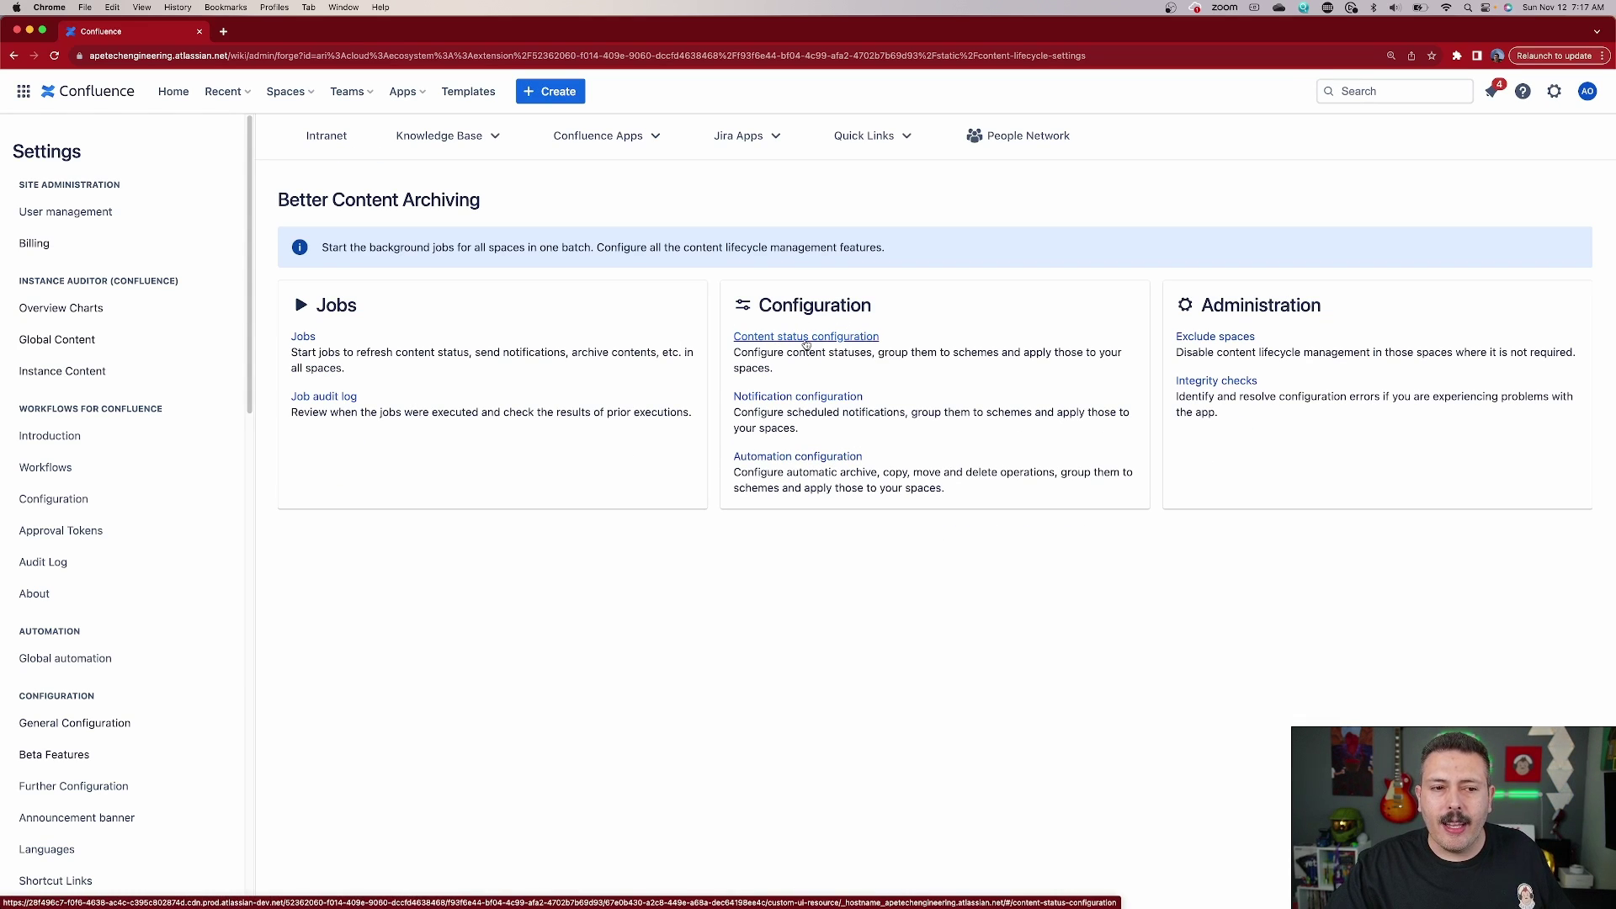
{"action": "left_click", "coordinate": [806, 341]}
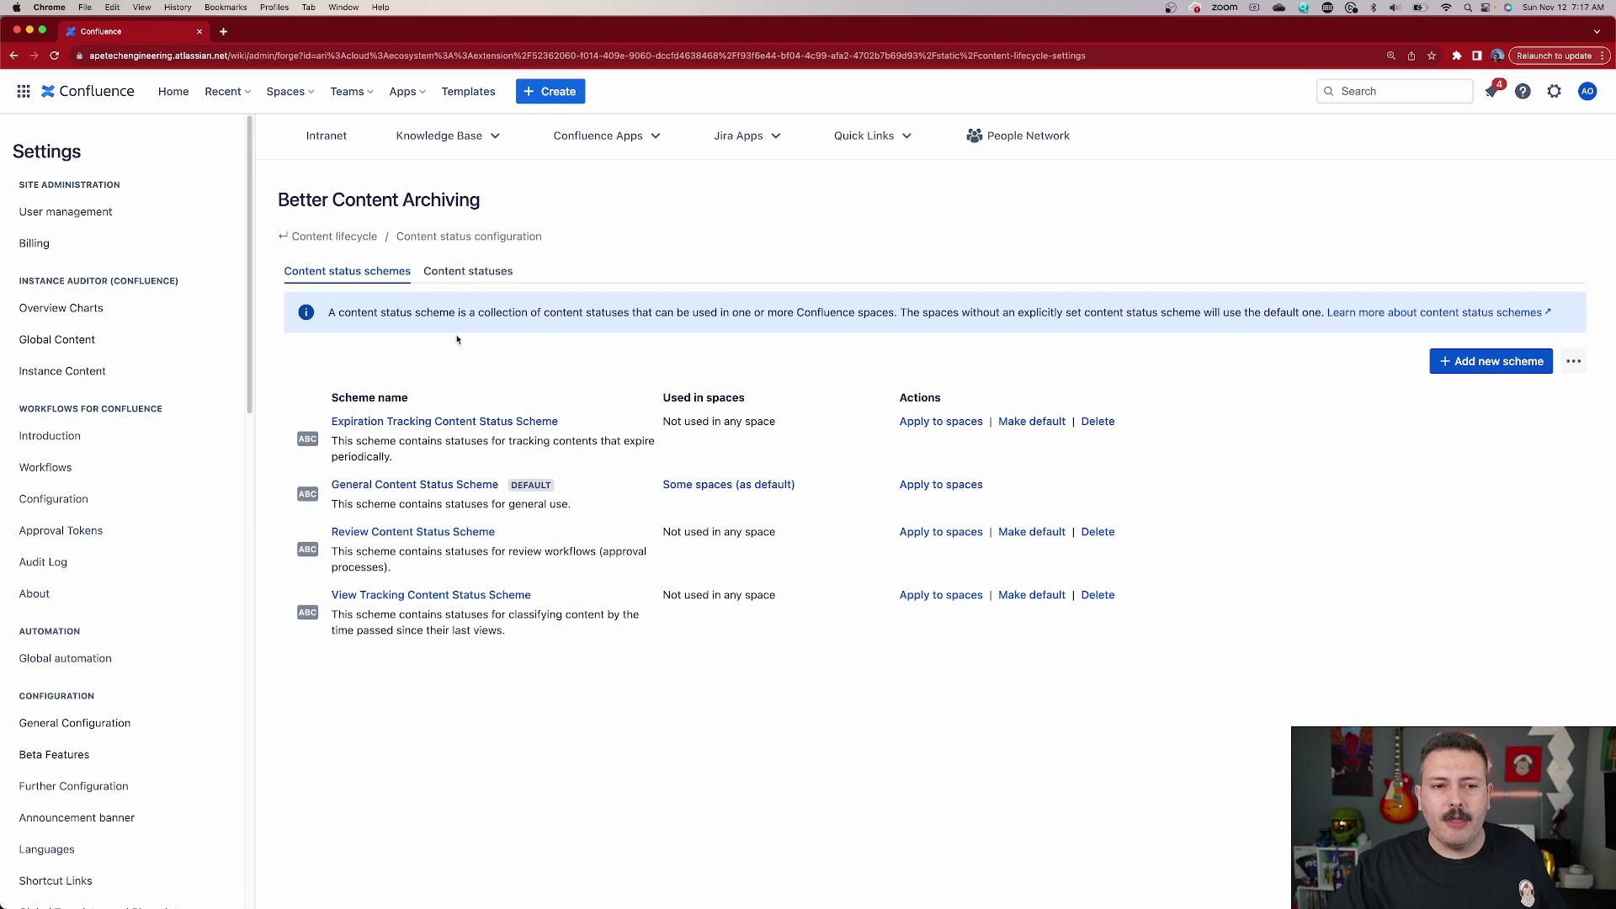
{"action": "left_click", "coordinate": [484, 278]}
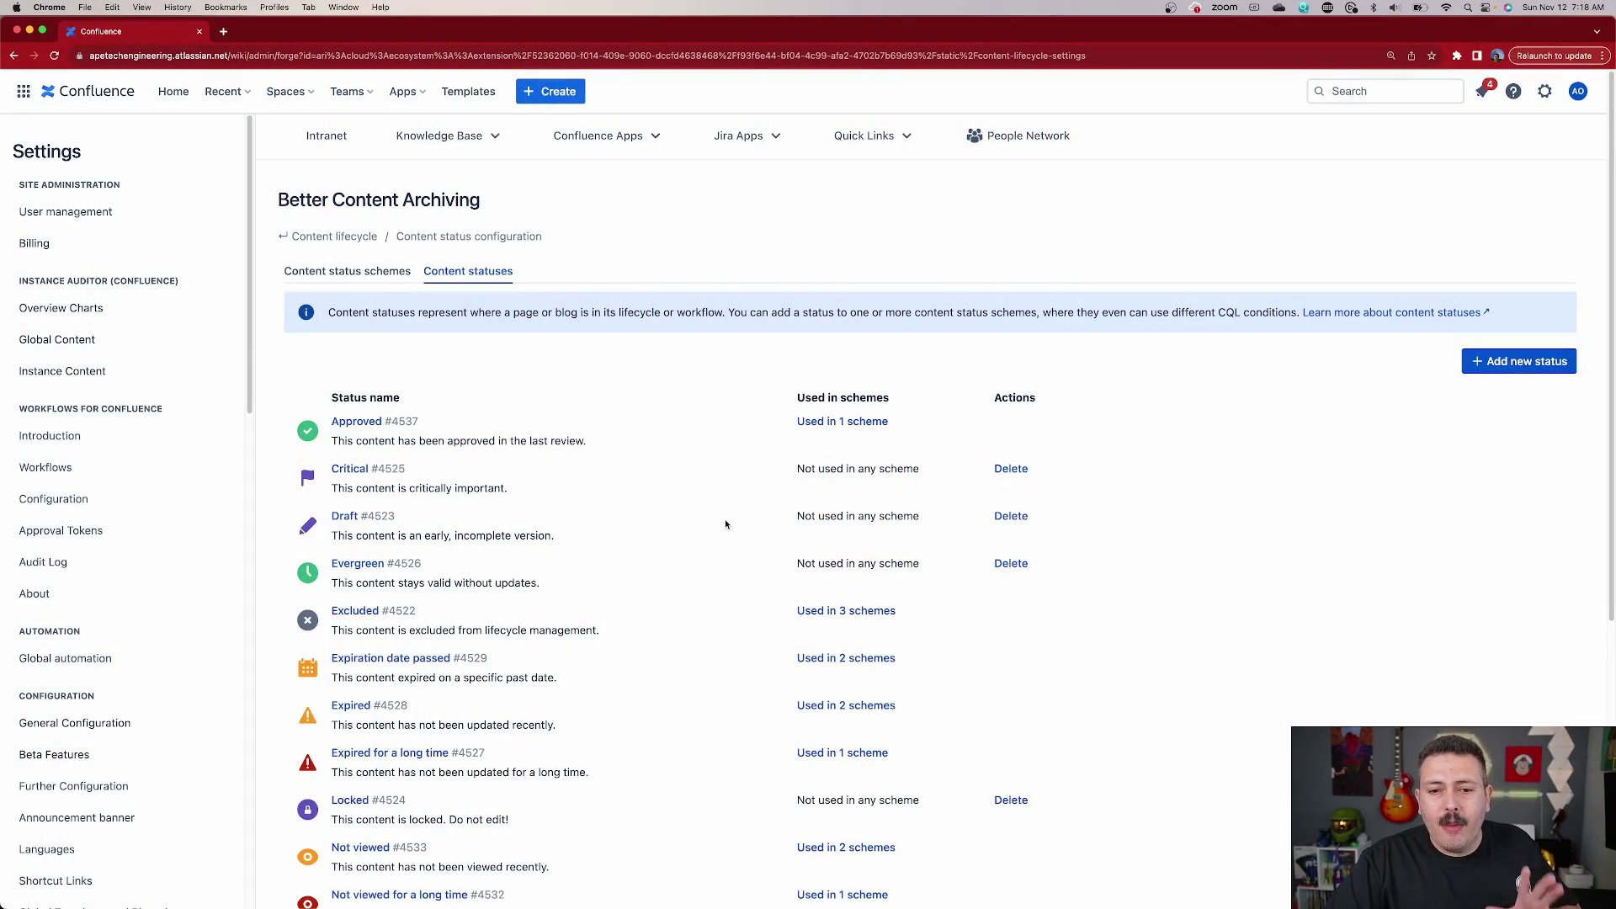
Create a new content status named "Update Docs from PR" with the description "This is to help our devs update documents".
{"action": "scroll", "coordinate": [725, 524], "scroll_direction": "down", "scroll_amount": 3}
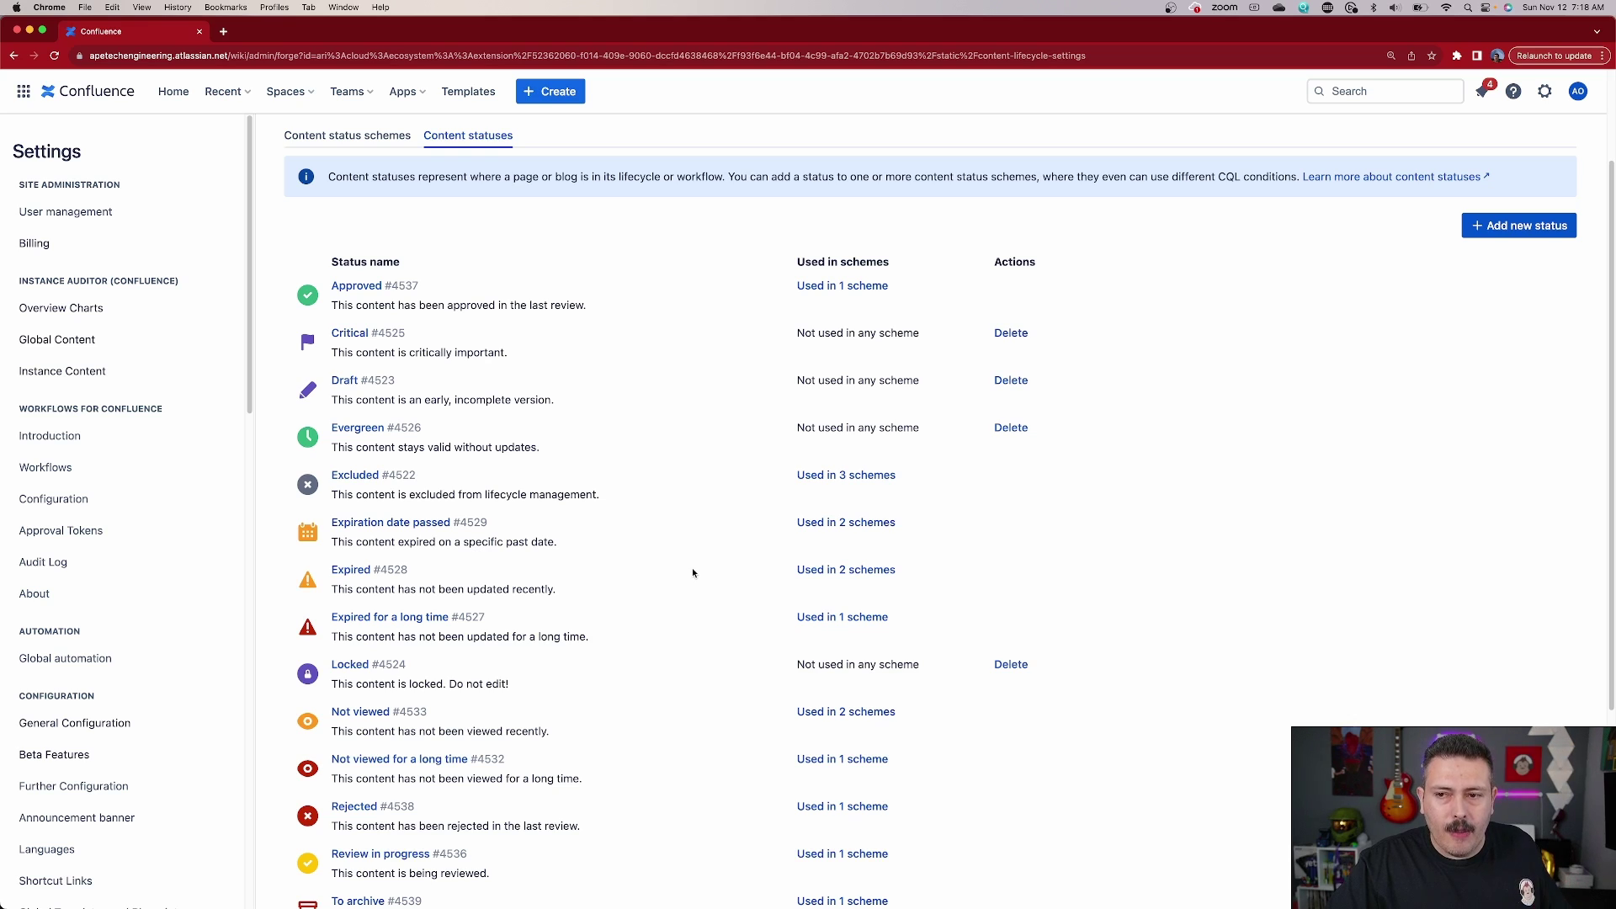
{"action": "scroll", "coordinate": [694, 572], "scroll_direction": "up", "scroll_amount": 1}
{"action": "scroll", "coordinate": [694, 572], "scroll_direction": "down", "scroll_amount": 2}
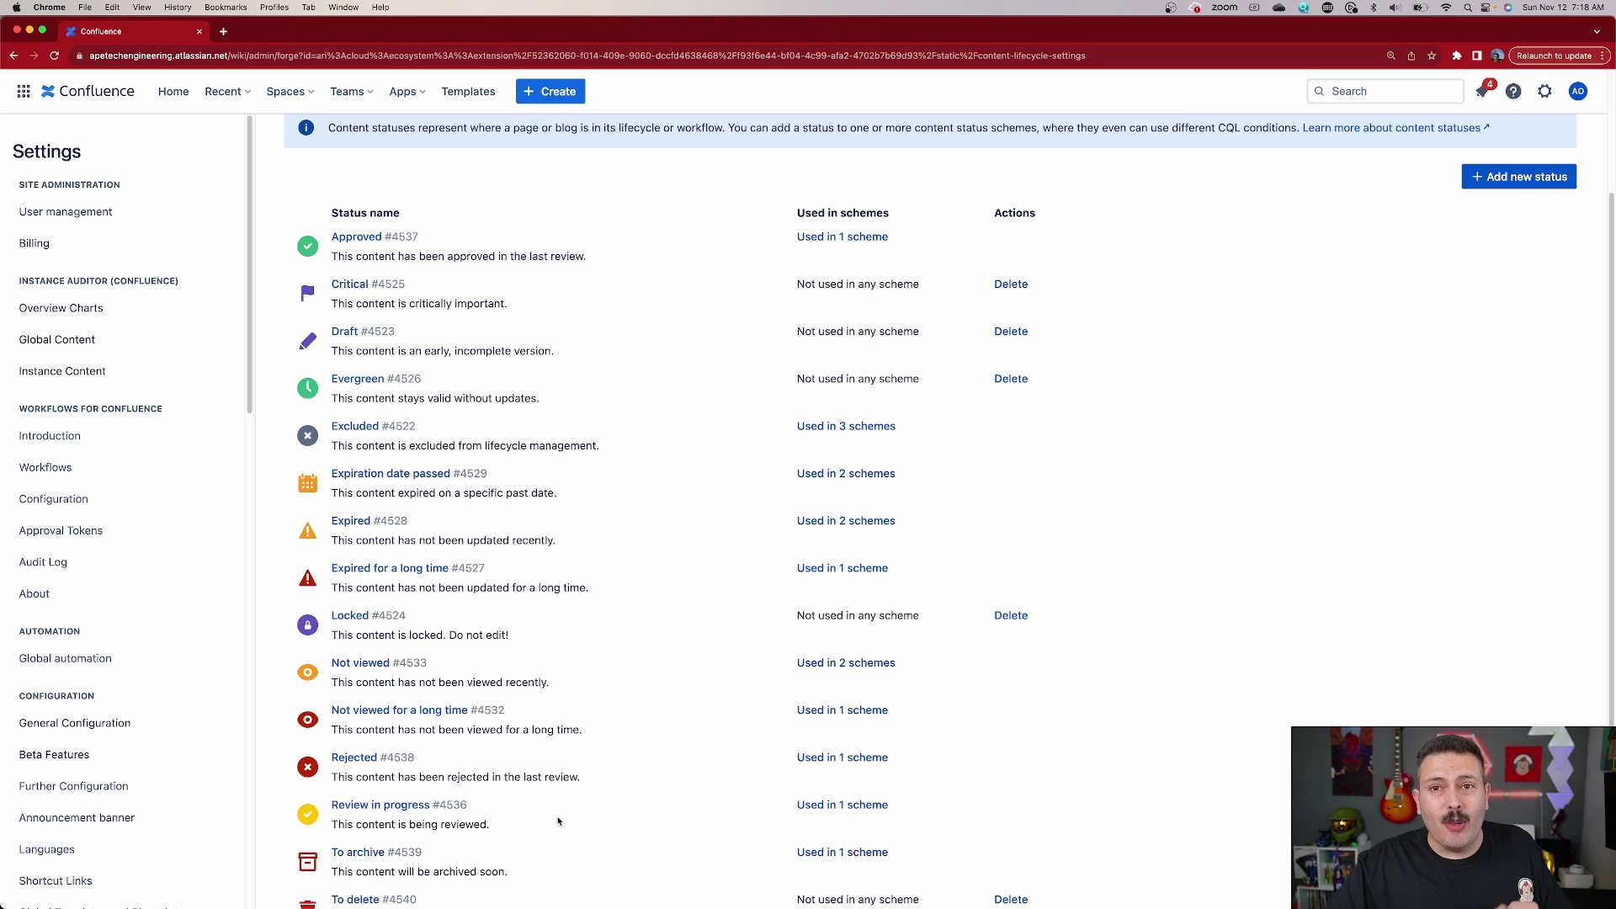
{"action": "scroll", "coordinate": [941, 595], "scroll_direction": "up", "scroll_amount": 5}
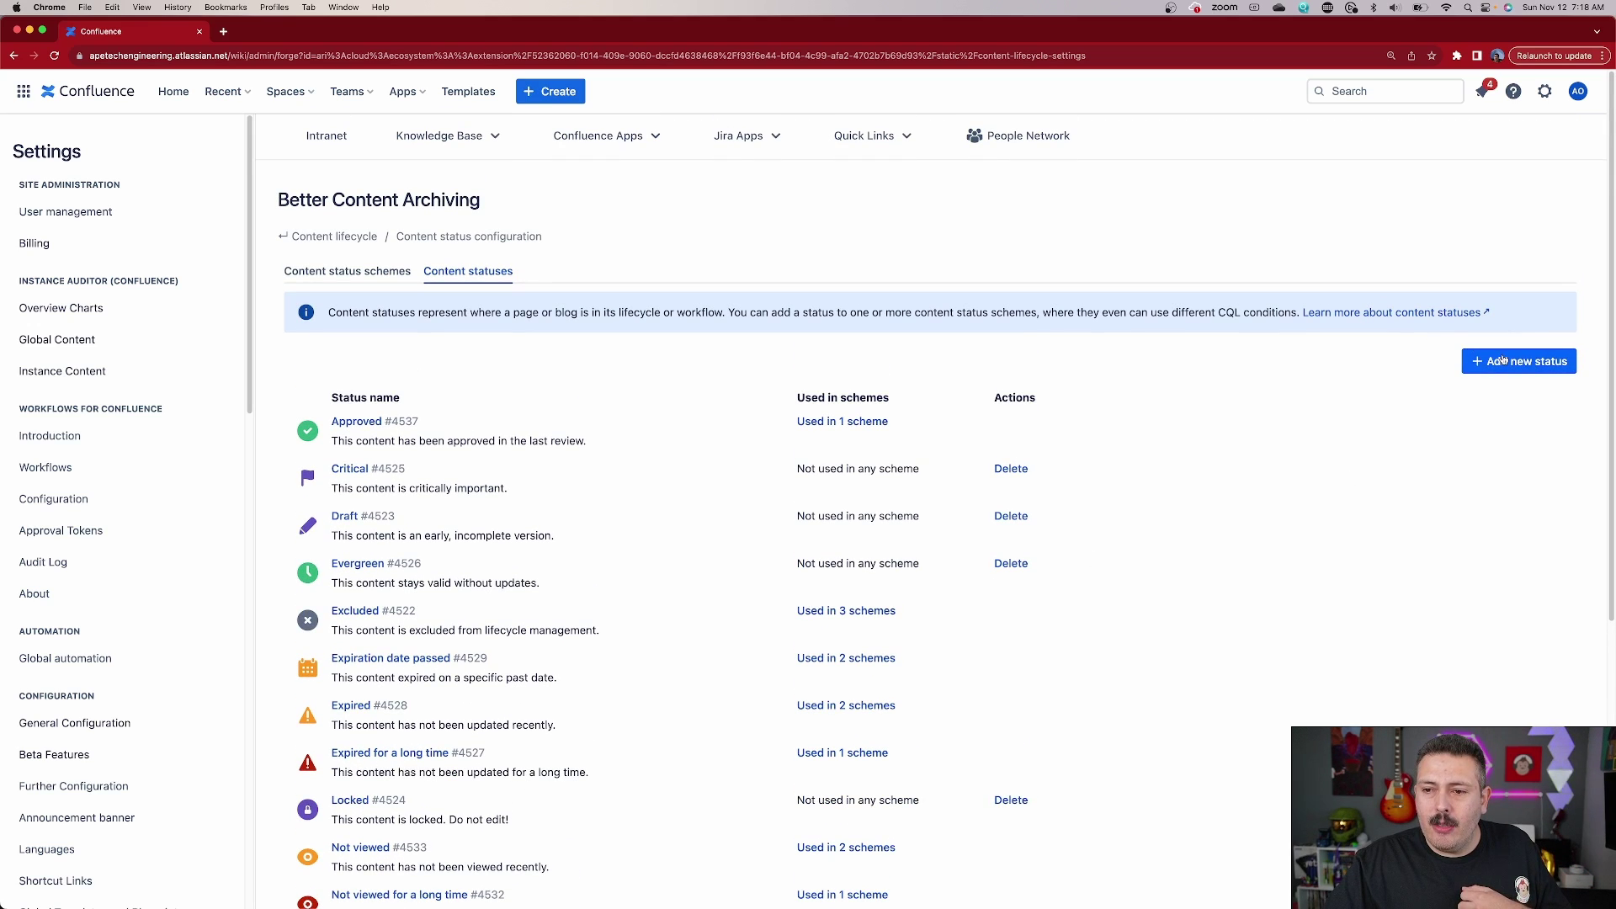
{"action": "left_click", "coordinate": [1521, 363]}
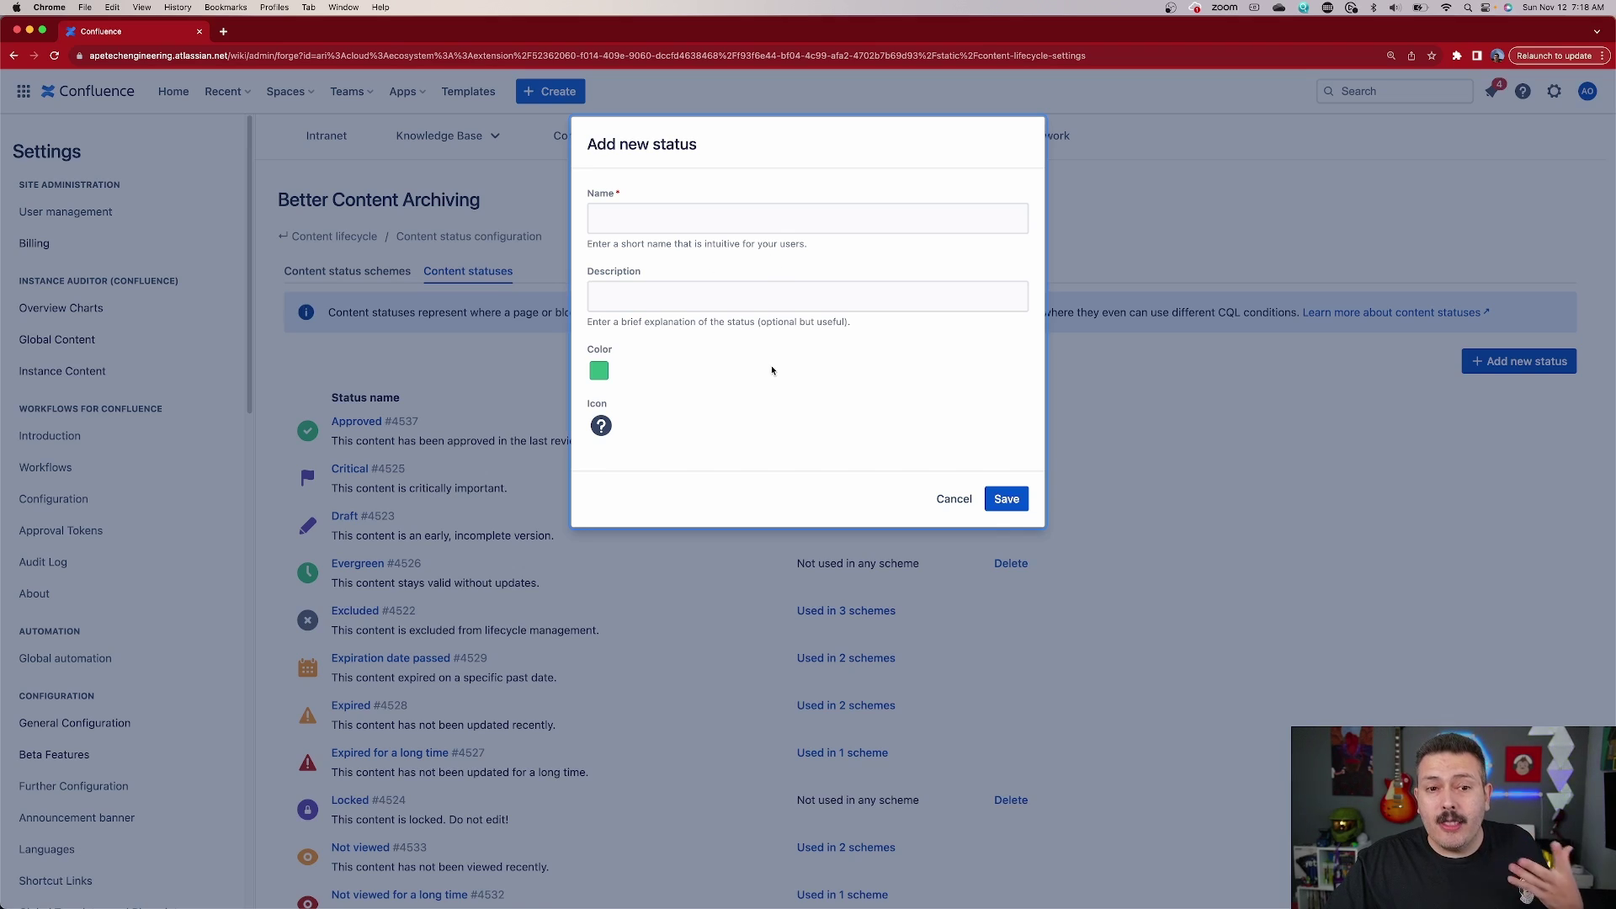
{"action": "left_click", "coordinate": [635, 218]}
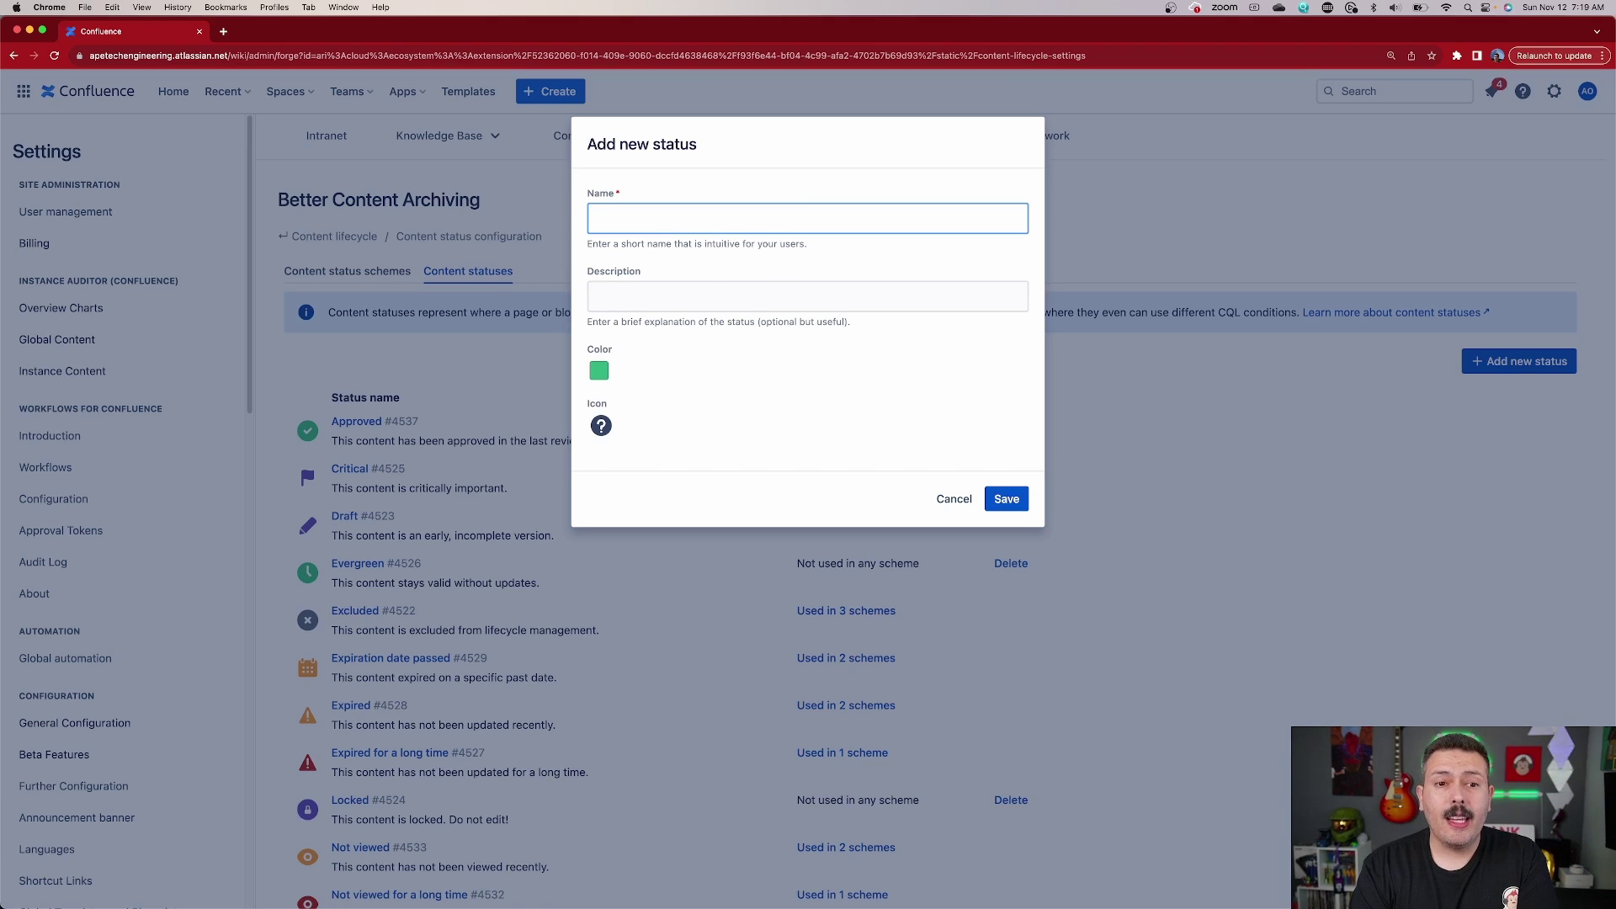
{"action": "type", "text": "Update Docs from PR"}
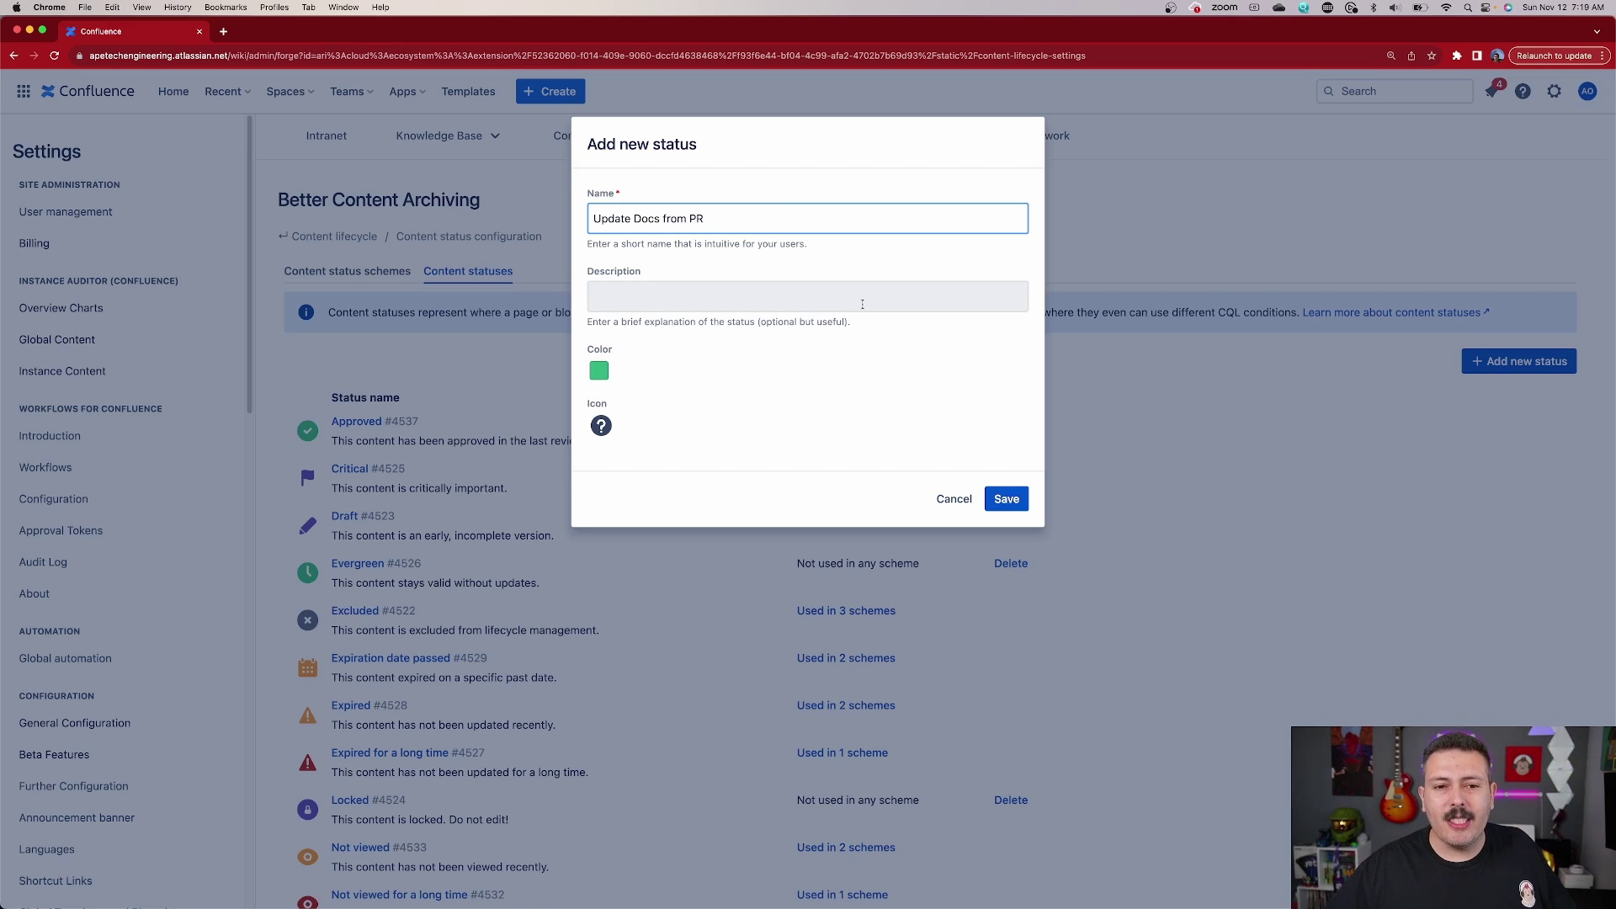
{"action": "left_click", "coordinate": [862, 303]}
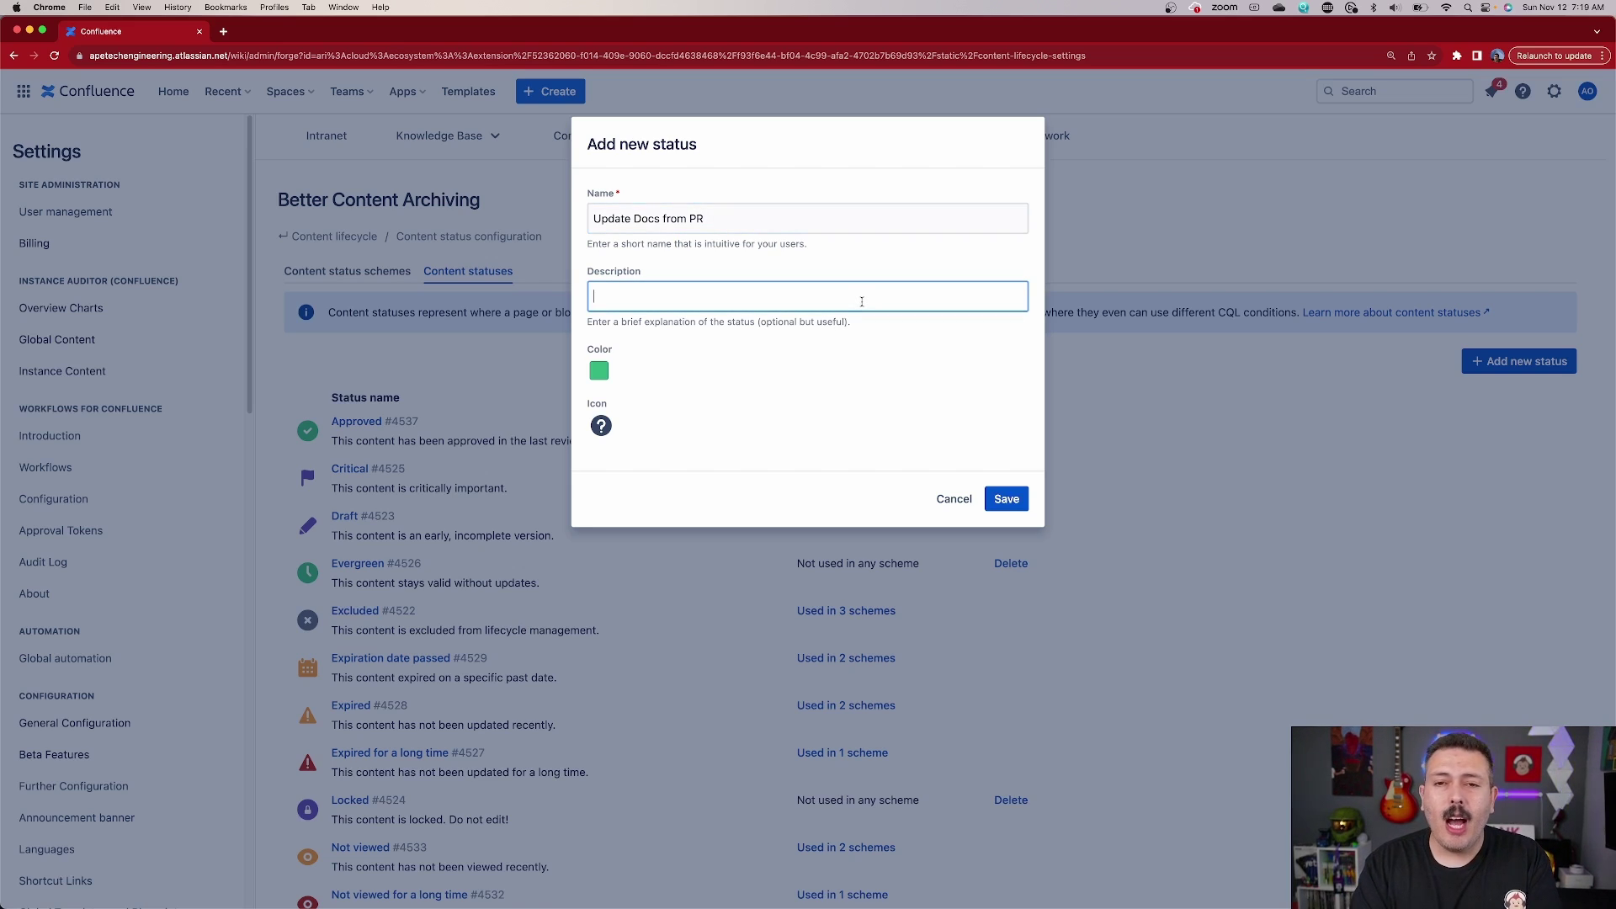
{"action": "type", "text": "This is to help our "}
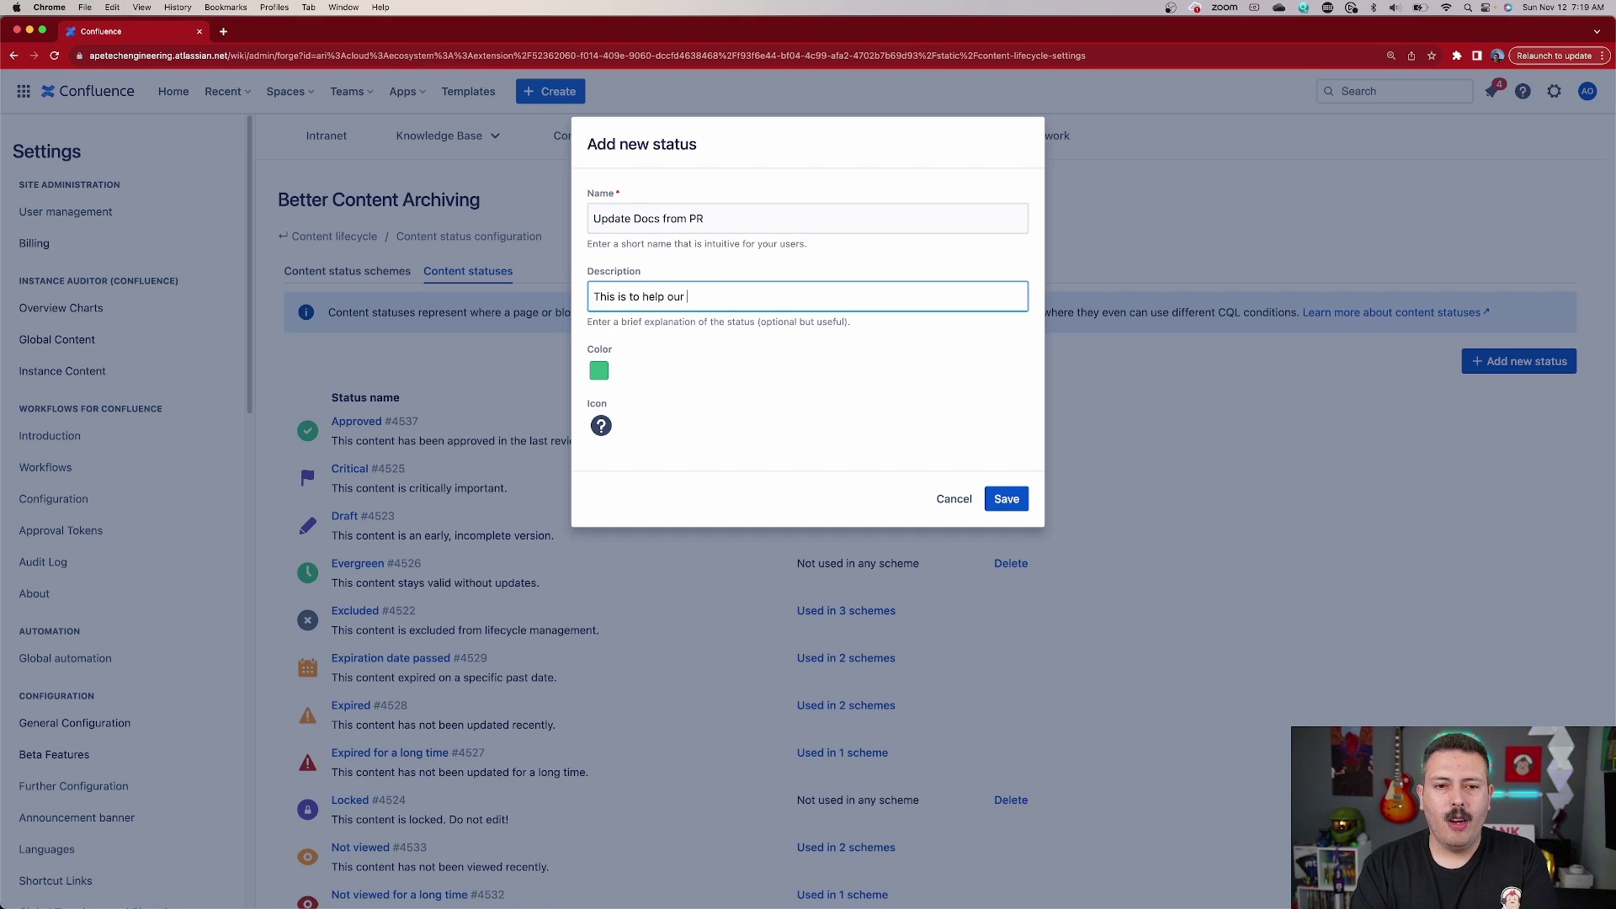
{"action": "type", "text": "devs update documents"}
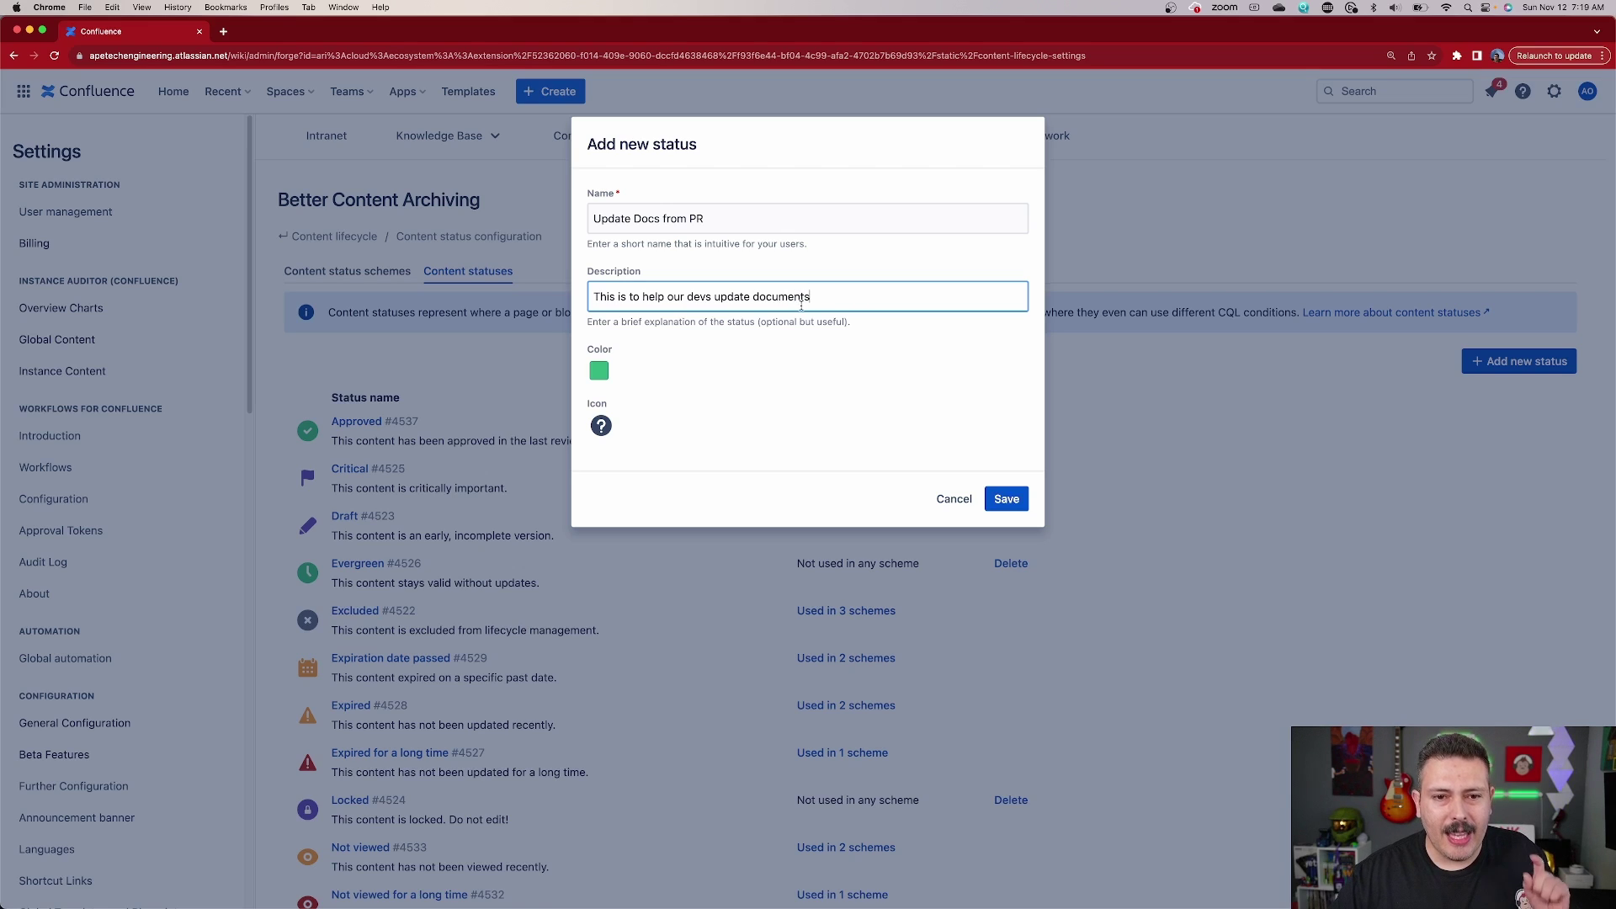
Give the new status the light blue color and the lined document icon, and save it.
{"action": "left_click", "coordinate": [599, 369]}
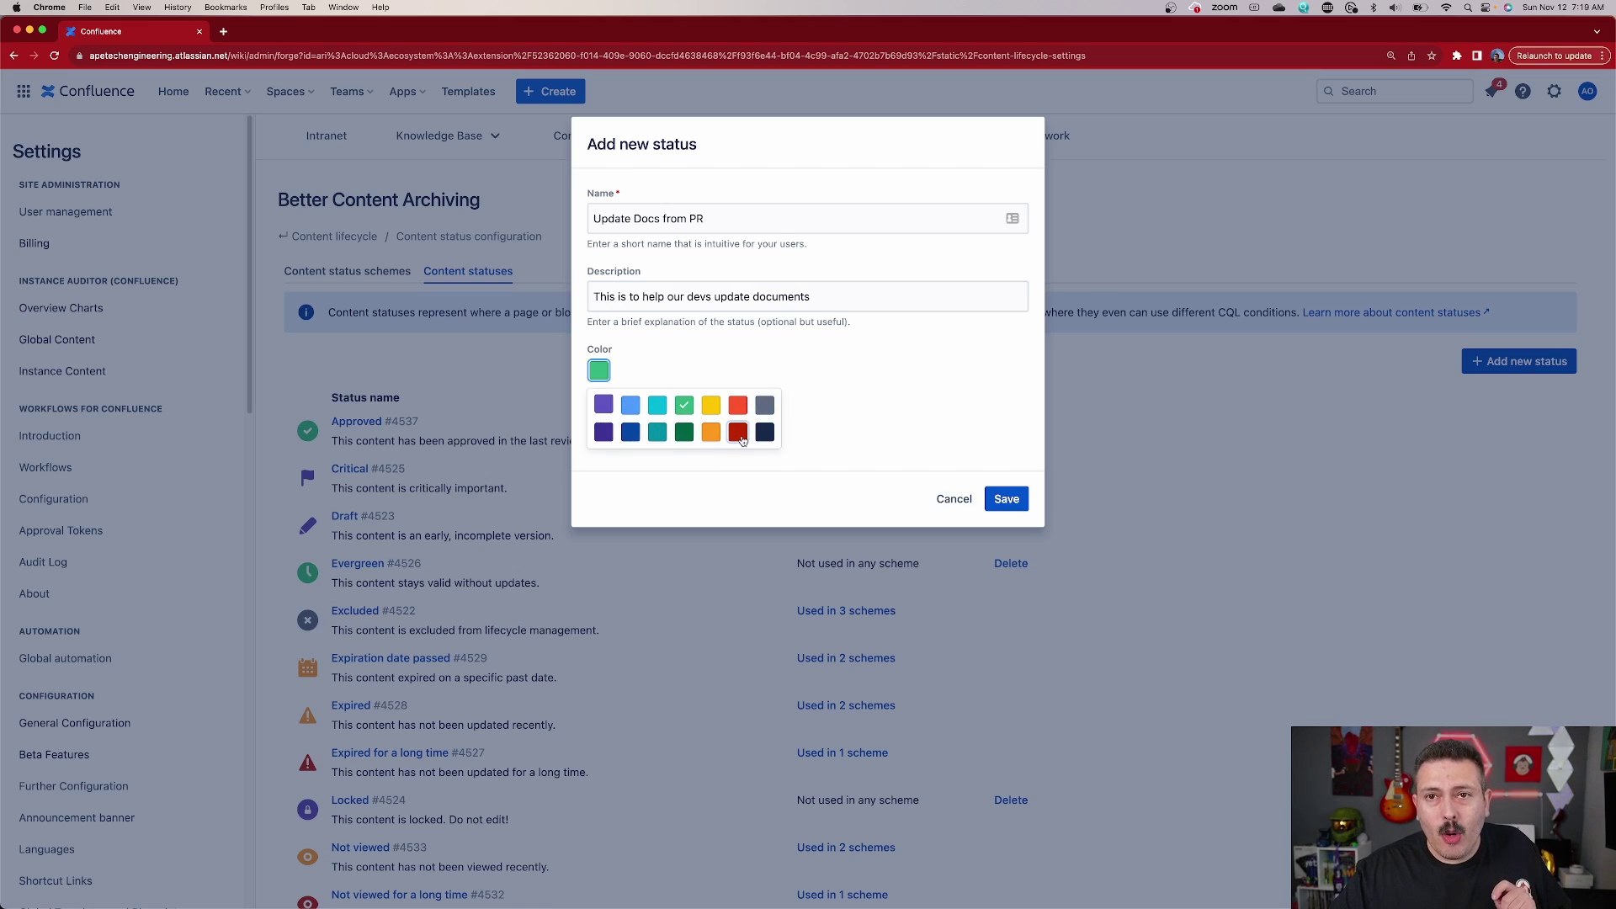
{"action": "left_click", "coordinate": [630, 405]}
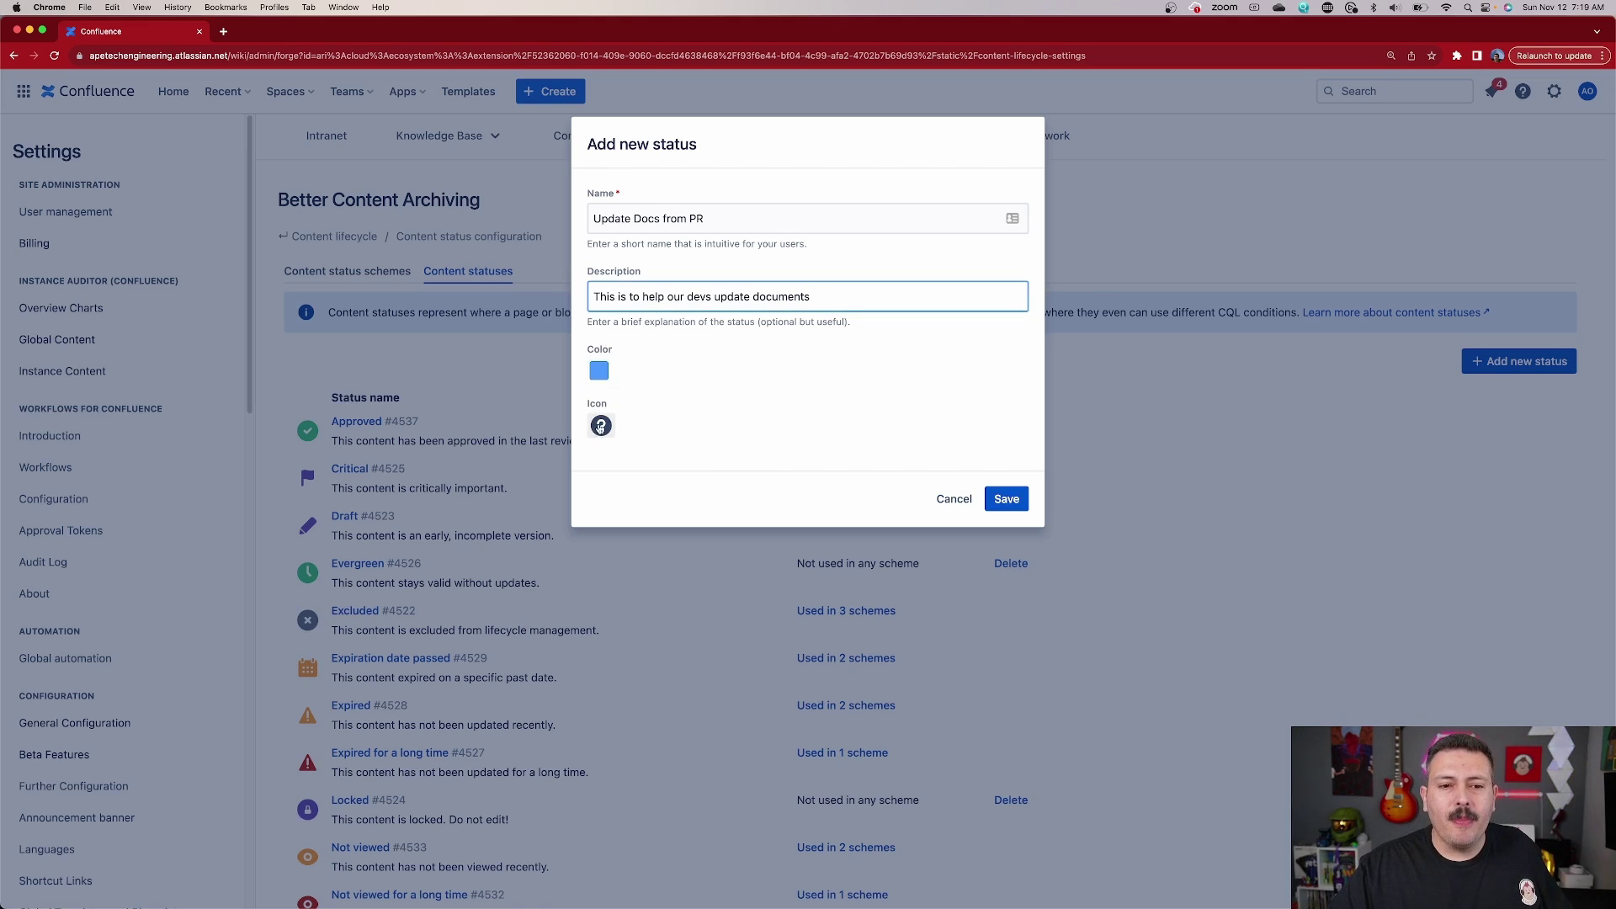
{"action": "left_click", "coordinate": [600, 427]}
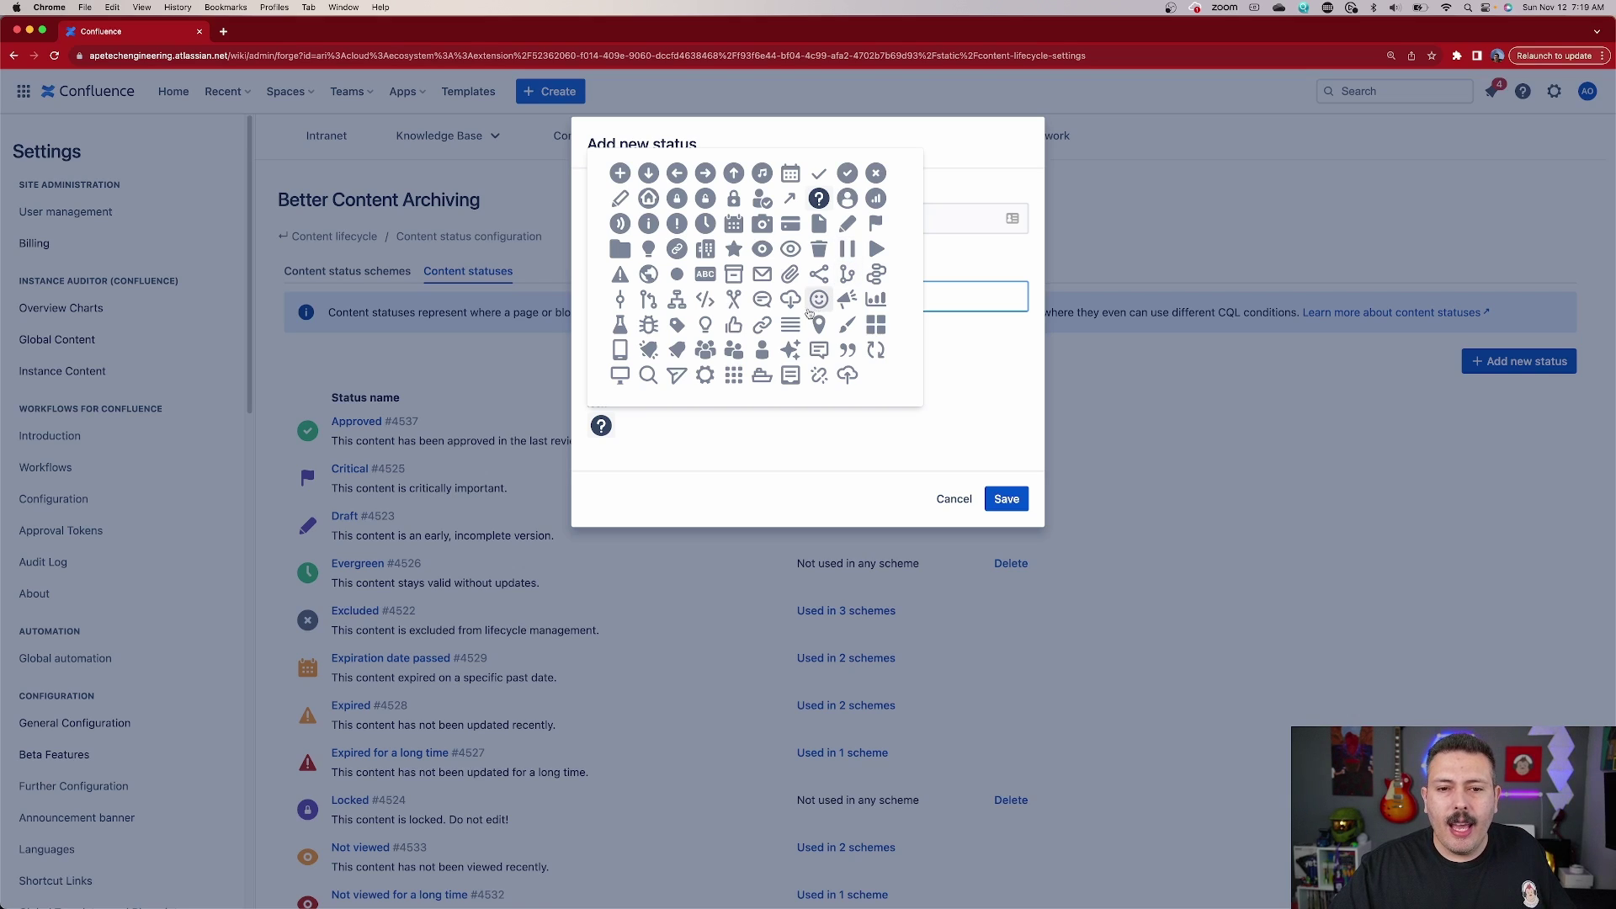
{"action": "left_click", "coordinate": [791, 378]}
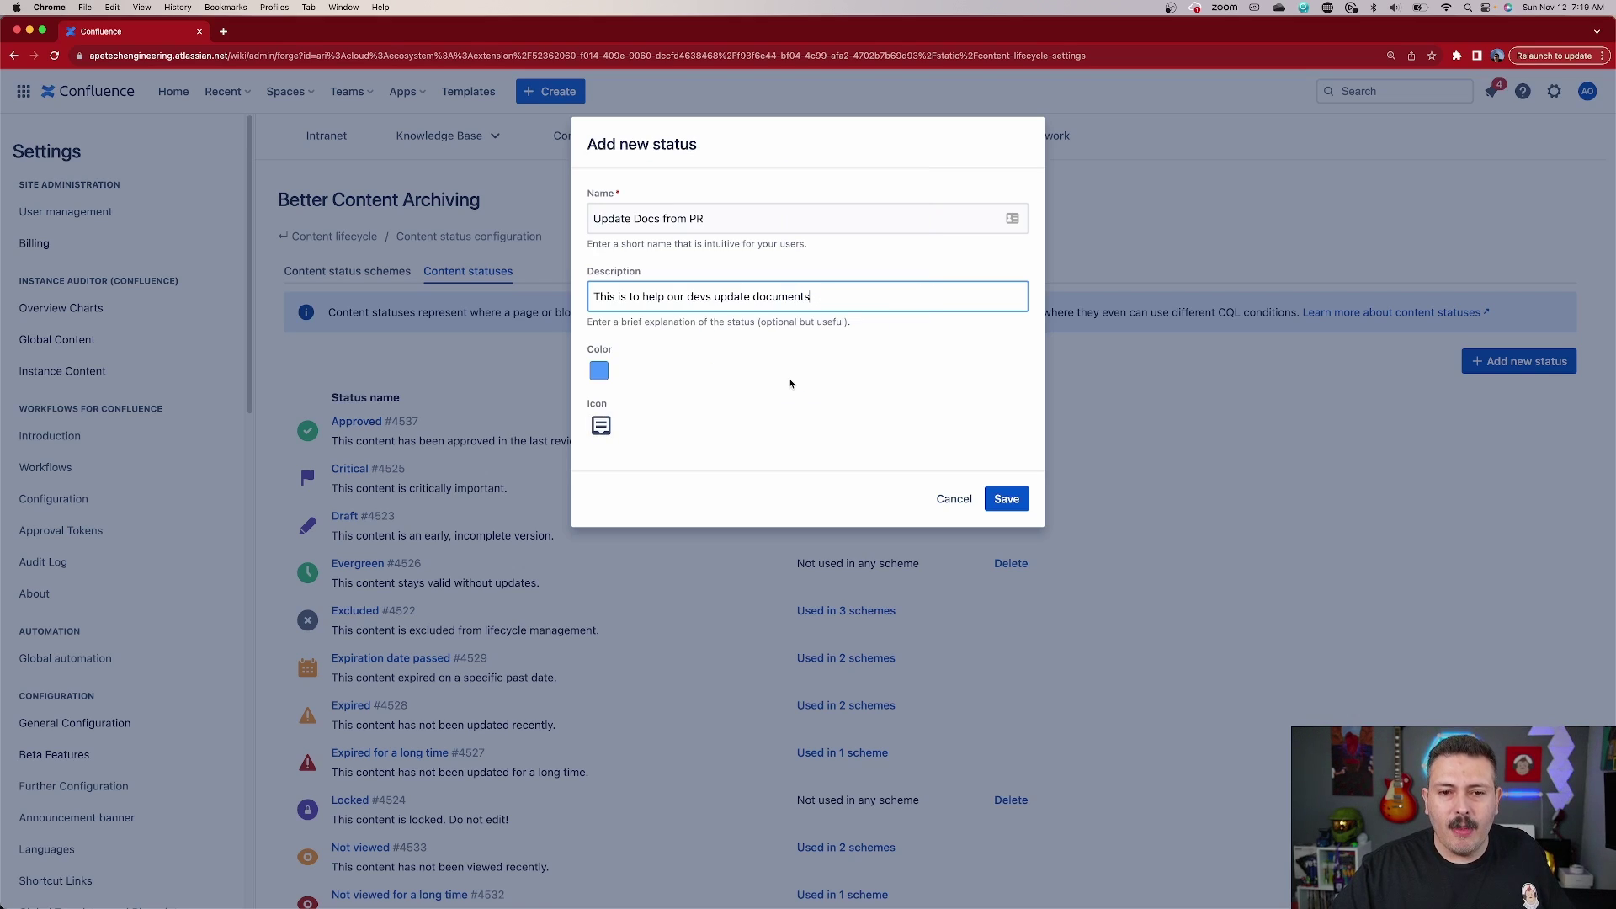
{"action": "left_click", "coordinate": [1021, 502]}
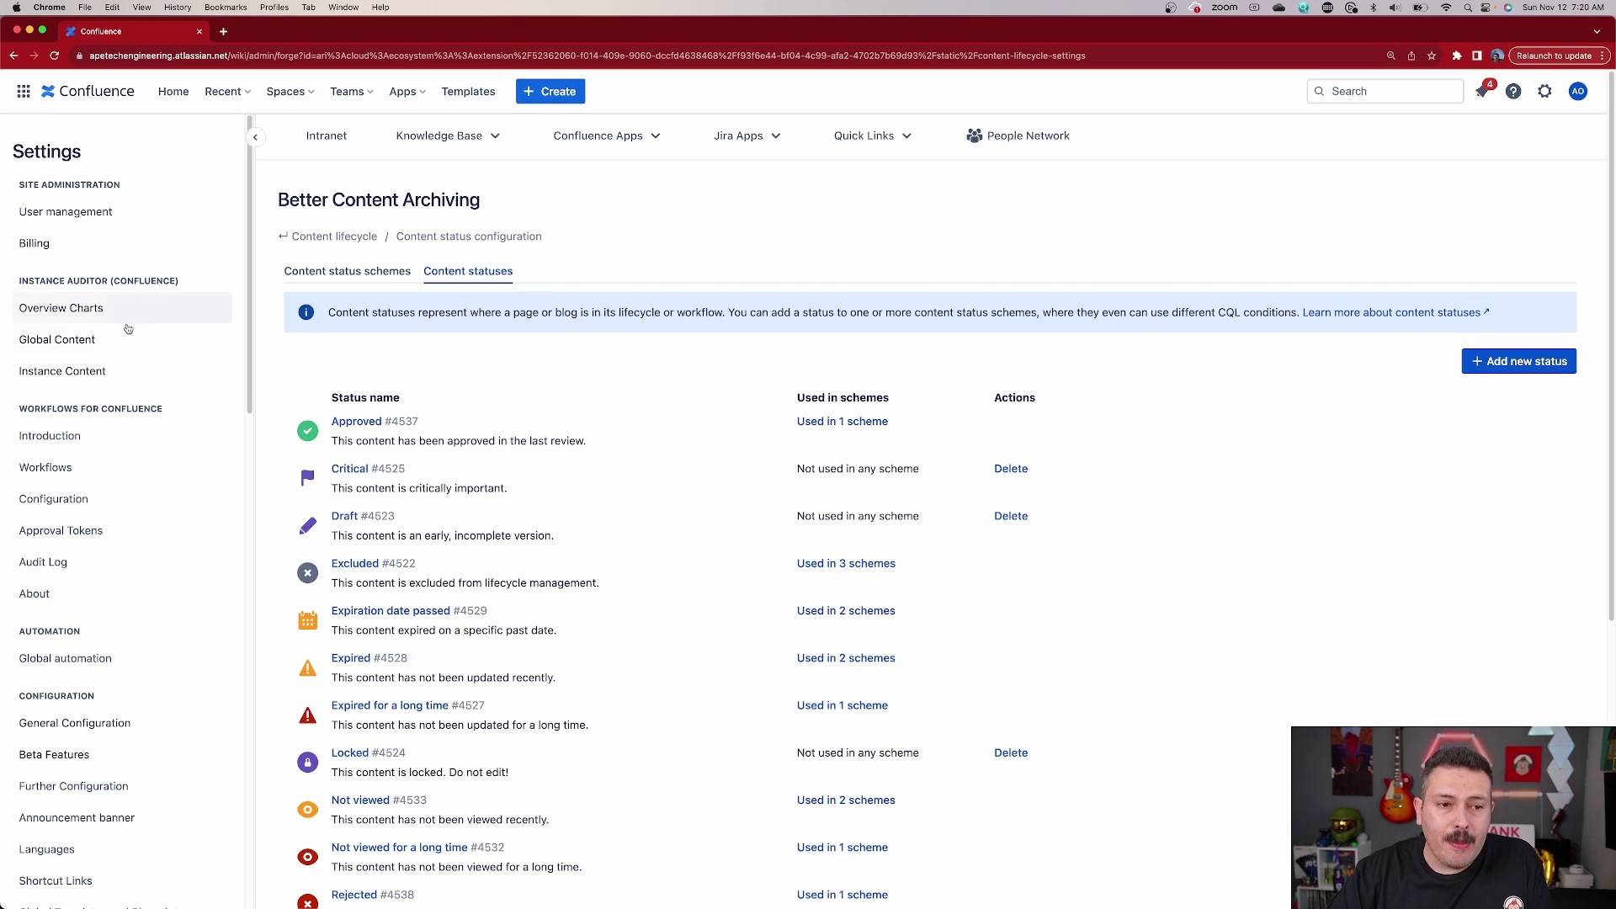
Start a new content status scheme named "Software Lifecycle of Documents".
{"action": "left_click", "coordinate": [370, 272]}
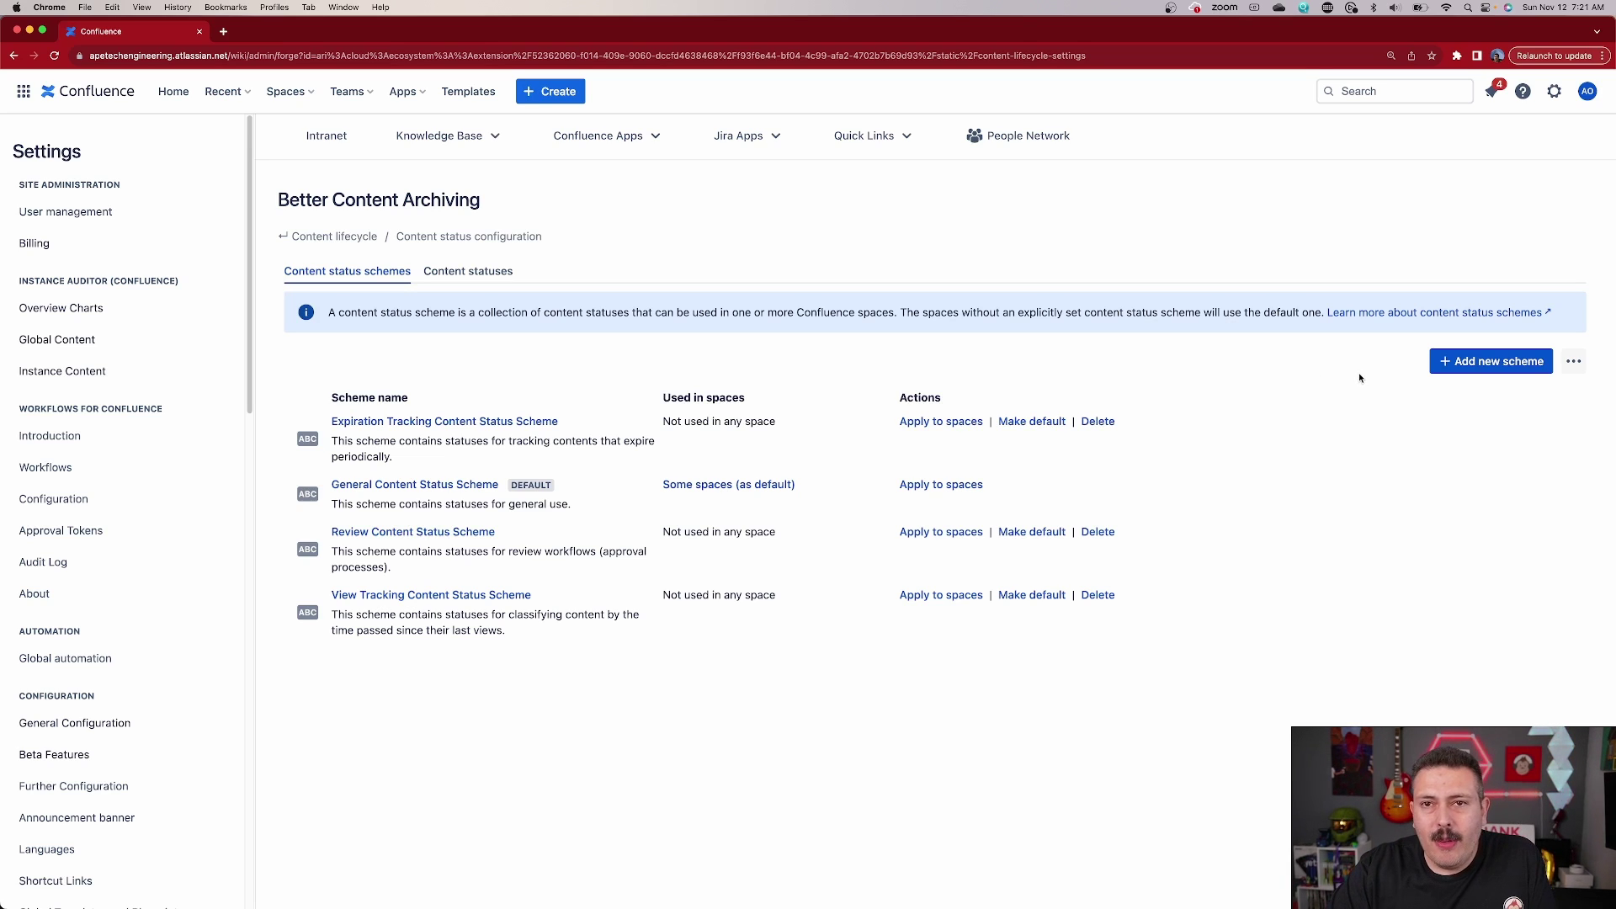
{"action": "left_click", "coordinate": [1515, 364]}
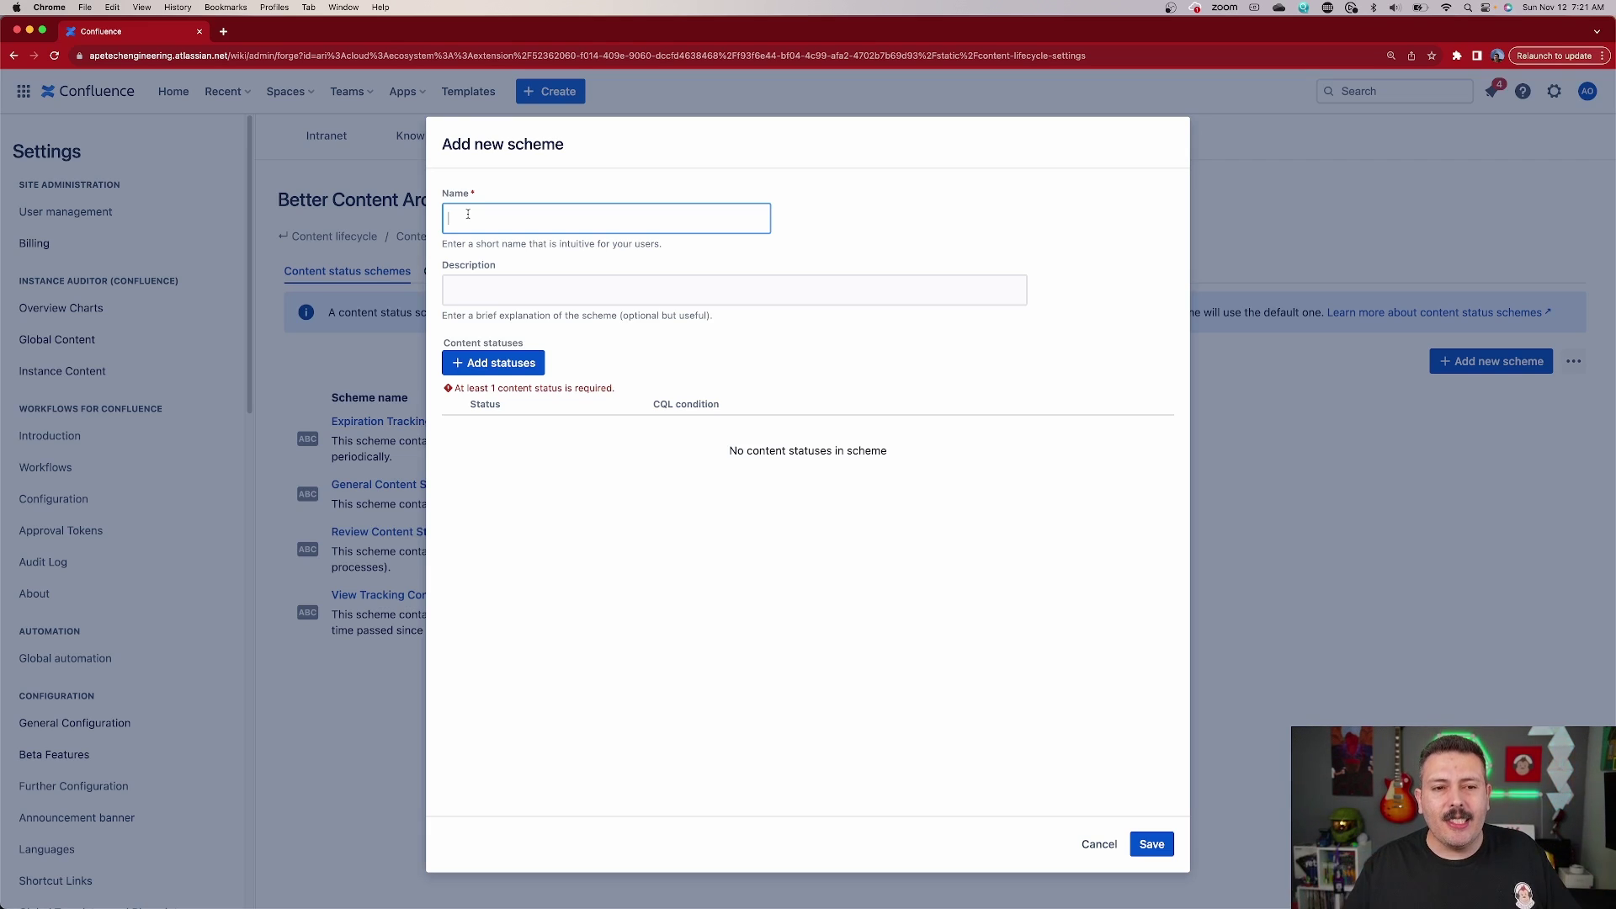
{"action": "type", "text": "Software Li"}
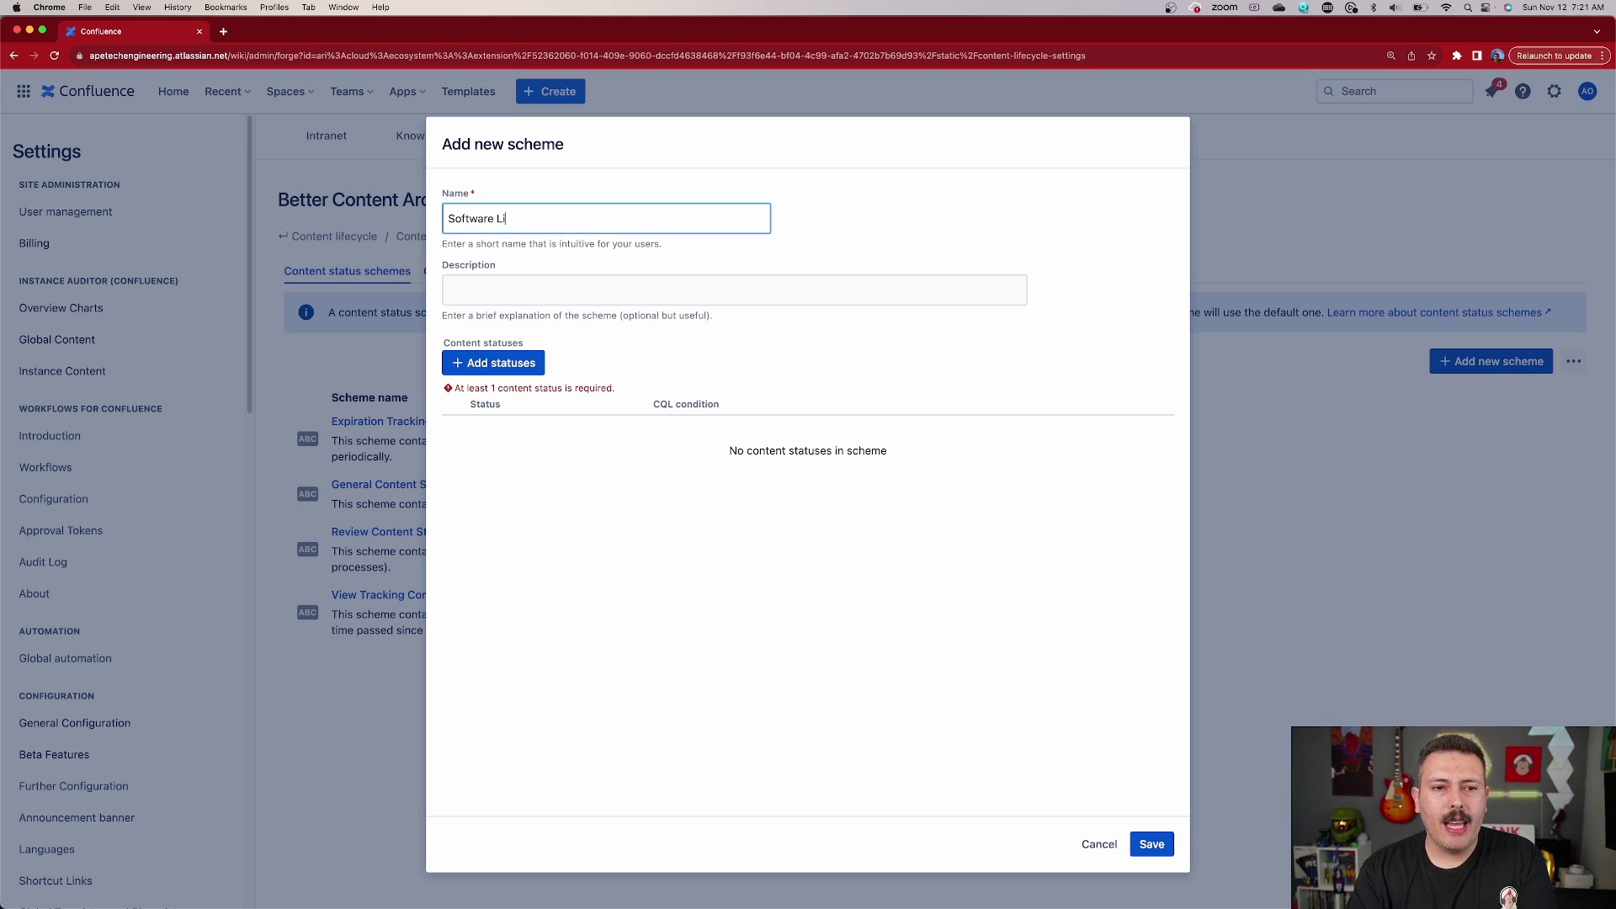
{"action": "type", "text": "fecycle of "}
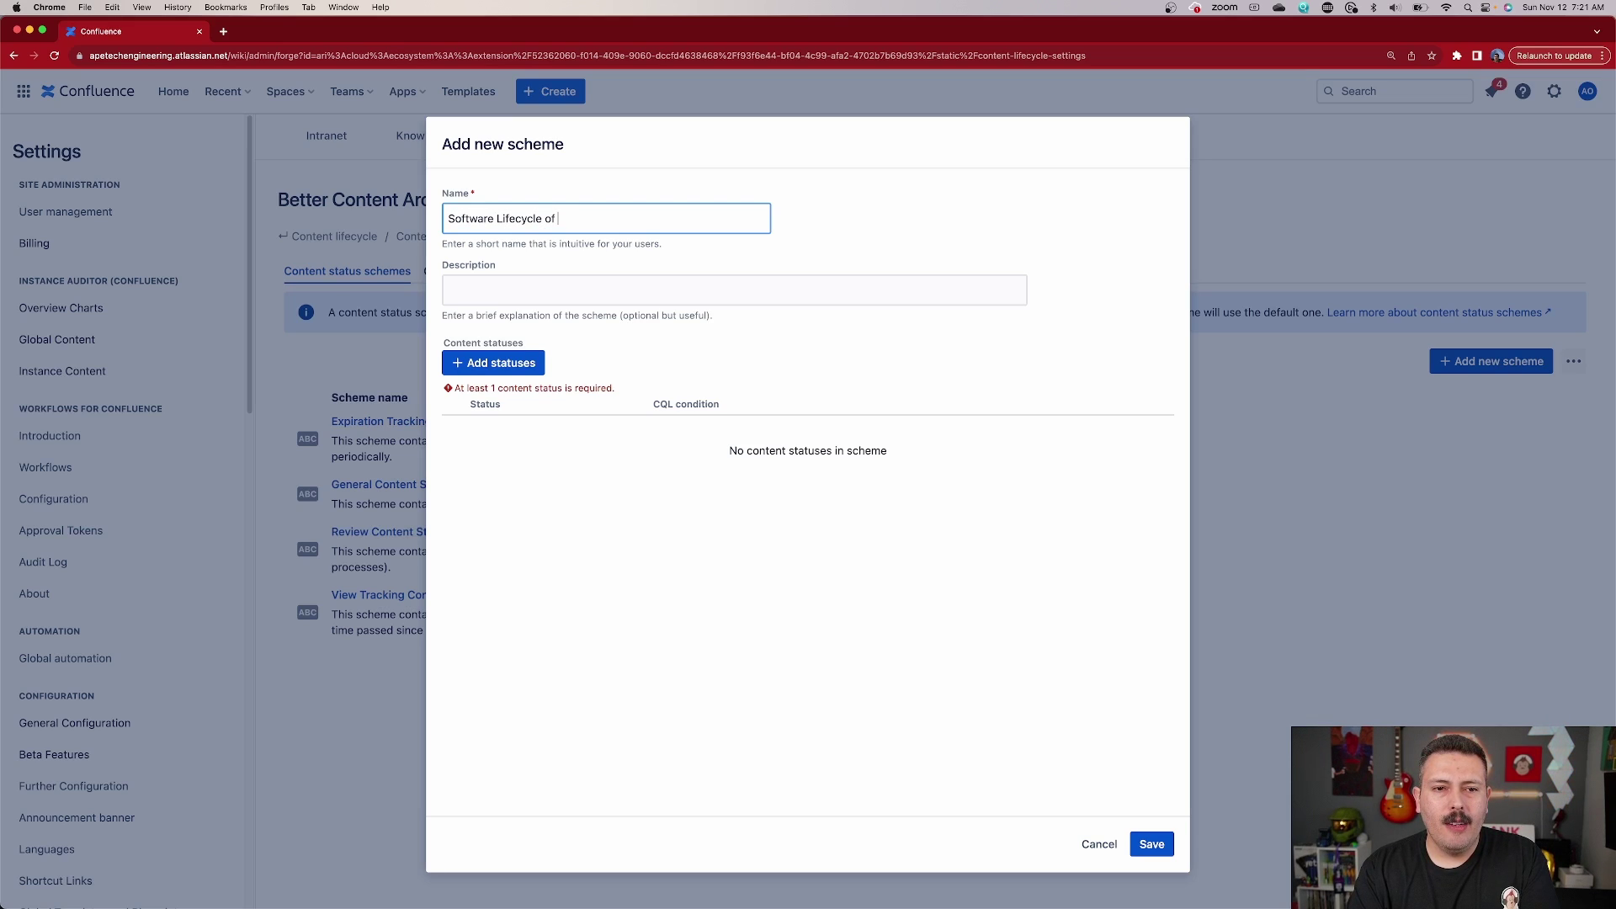
{"action": "type", "text": "Documents"}
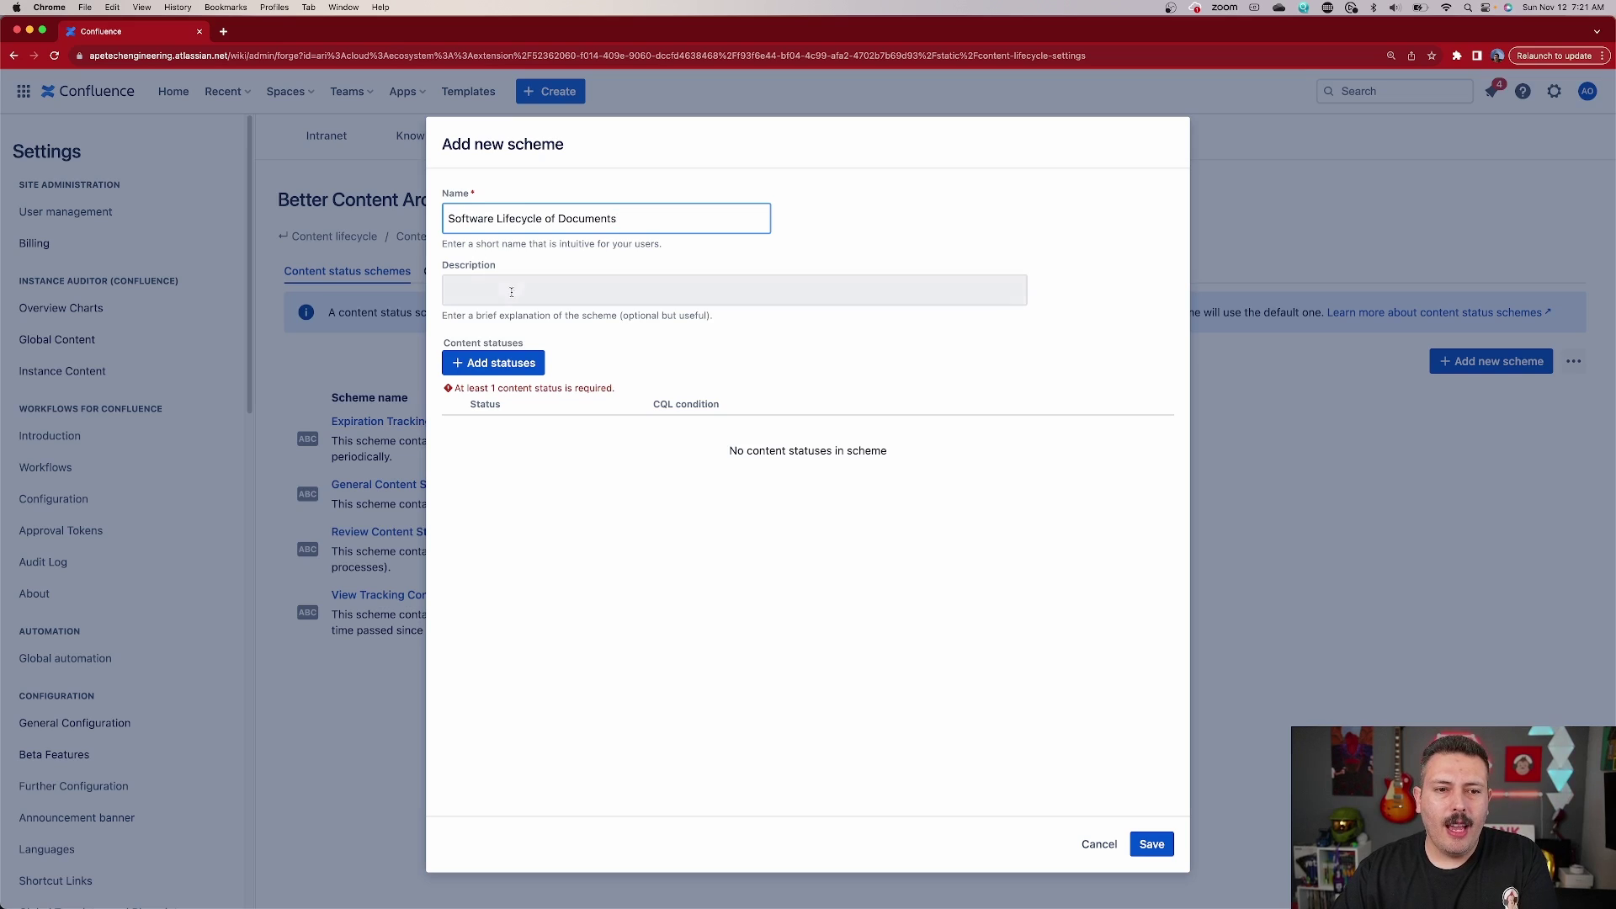
Set the new scheme's description to "Ensuring documents are always updated".
{"action": "left_click", "coordinate": [515, 287]}
{"action": "type", "text": "Ensur"}
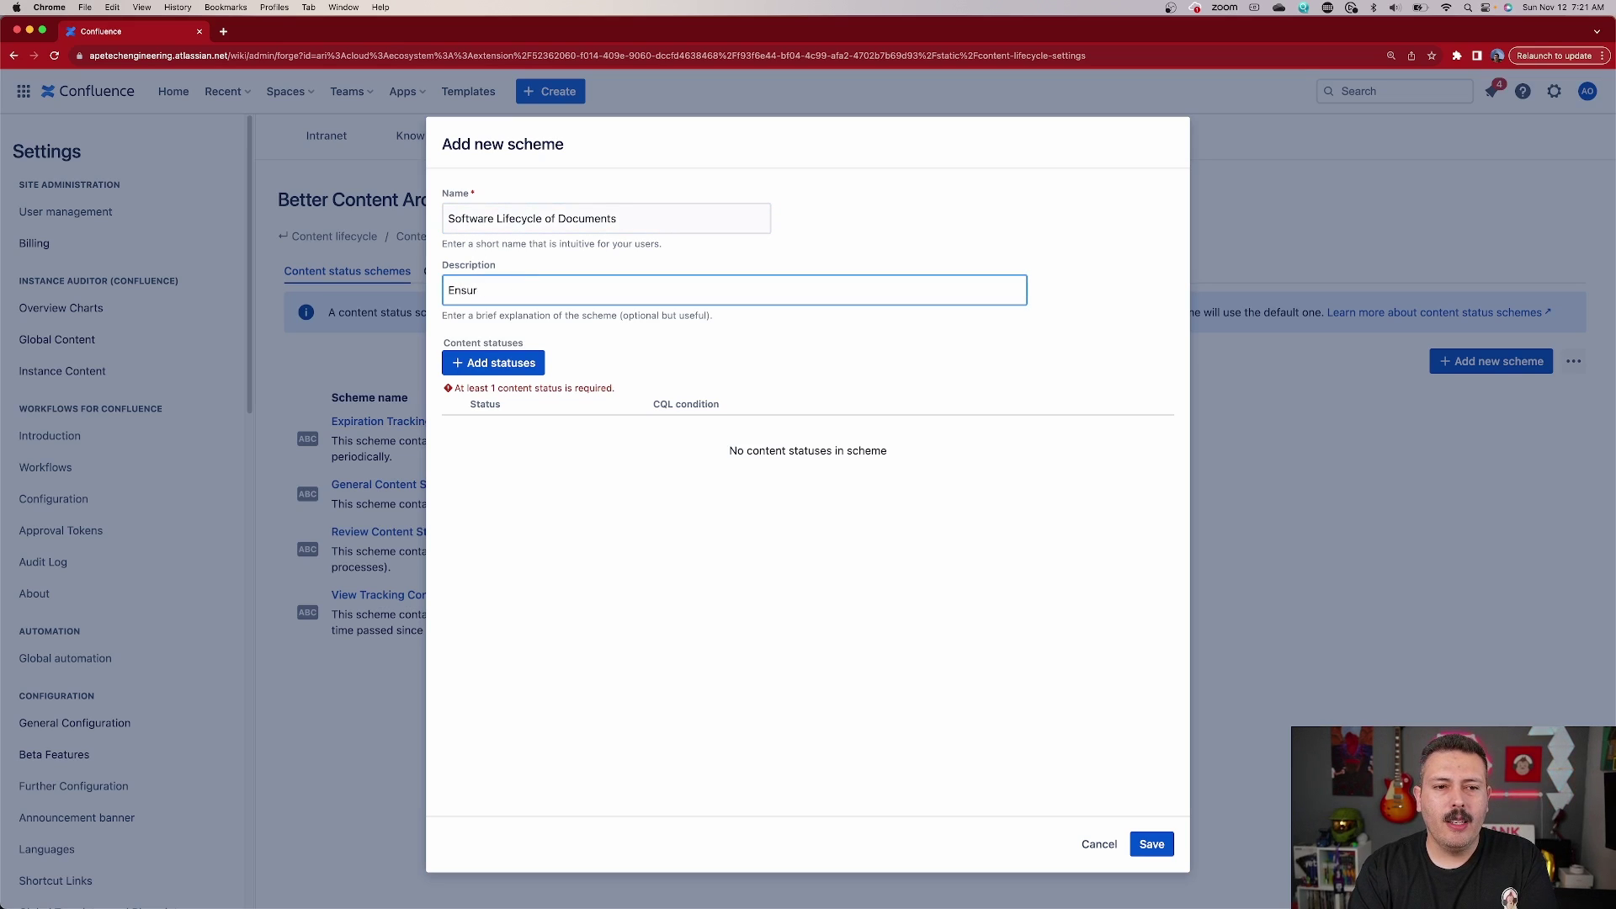
{"action": "type", "text": "ing documents"}
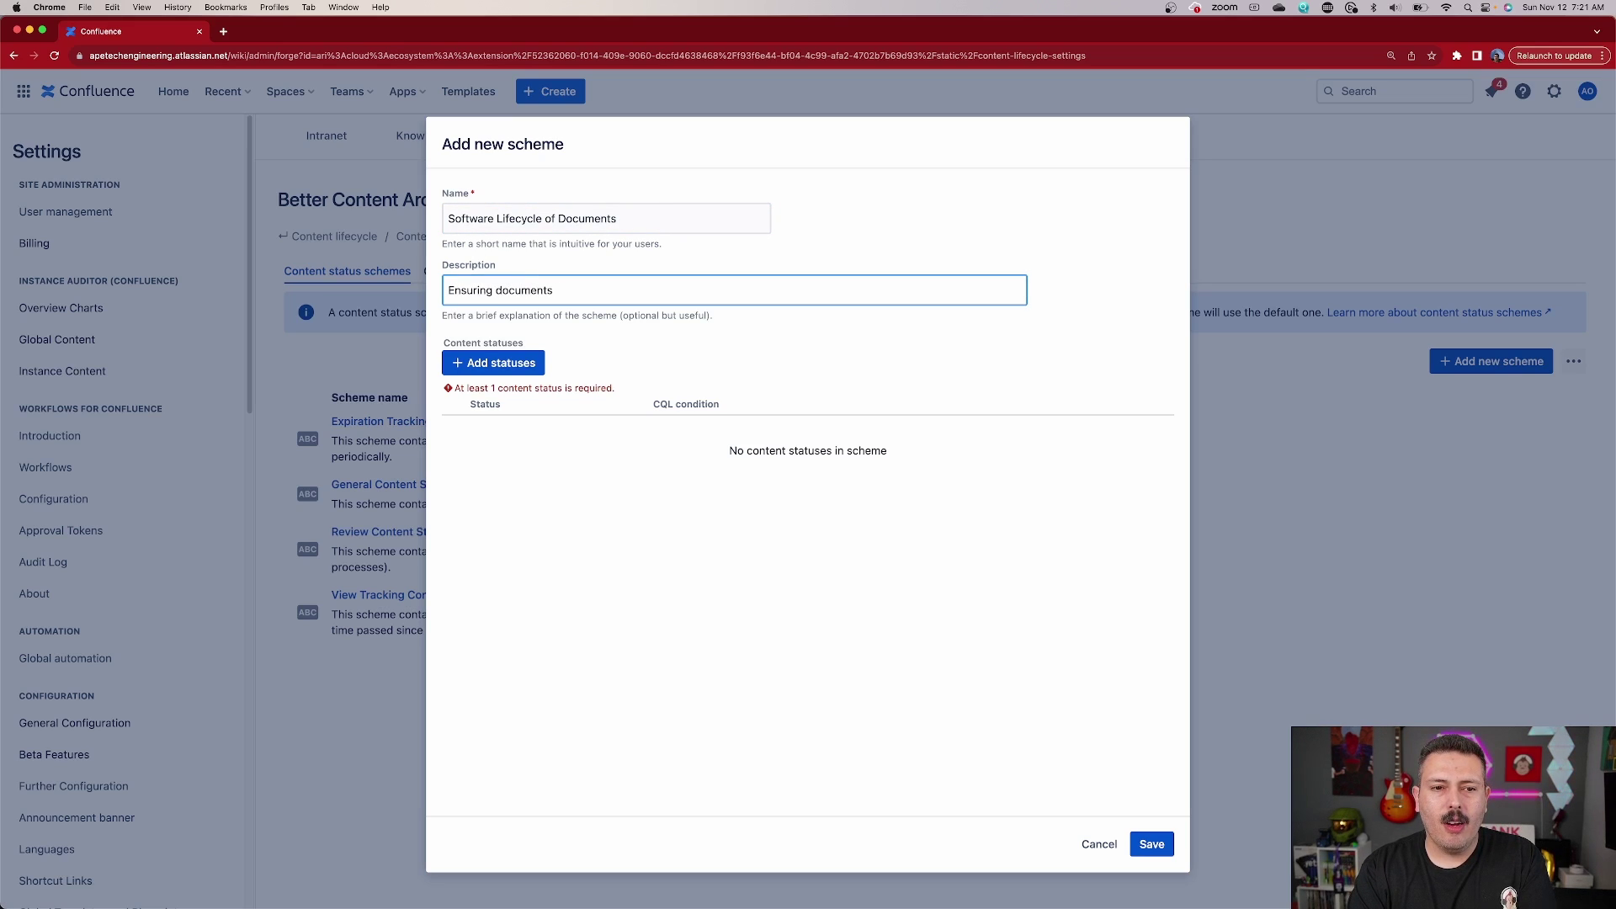
{"action": "type", "text": " are always"}
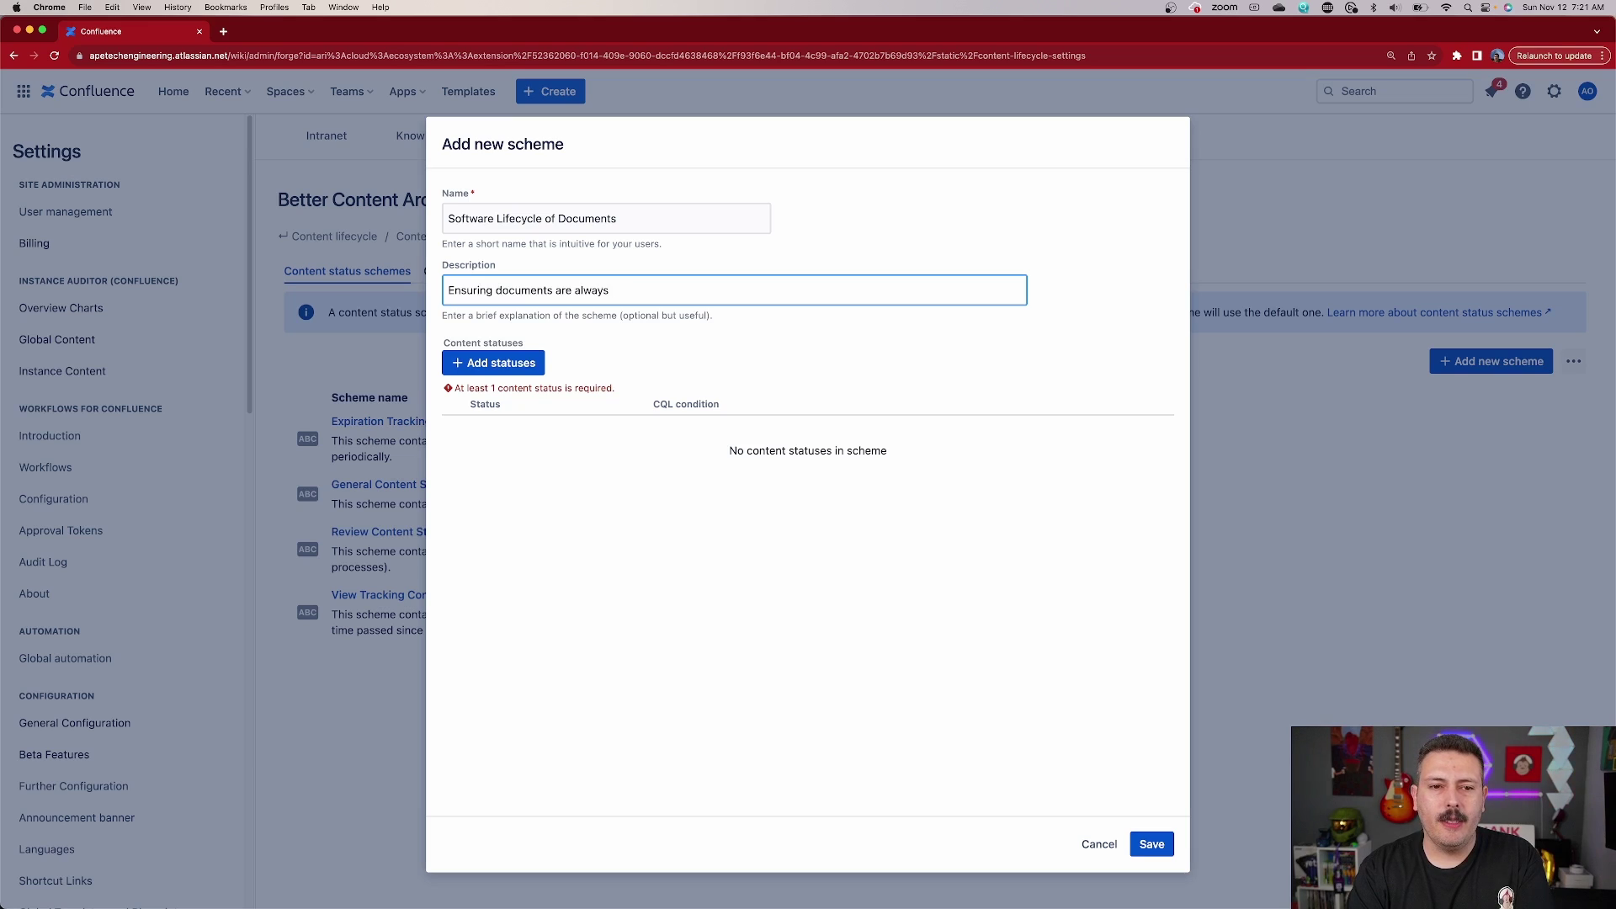
{"action": "type", "text": " updated"}
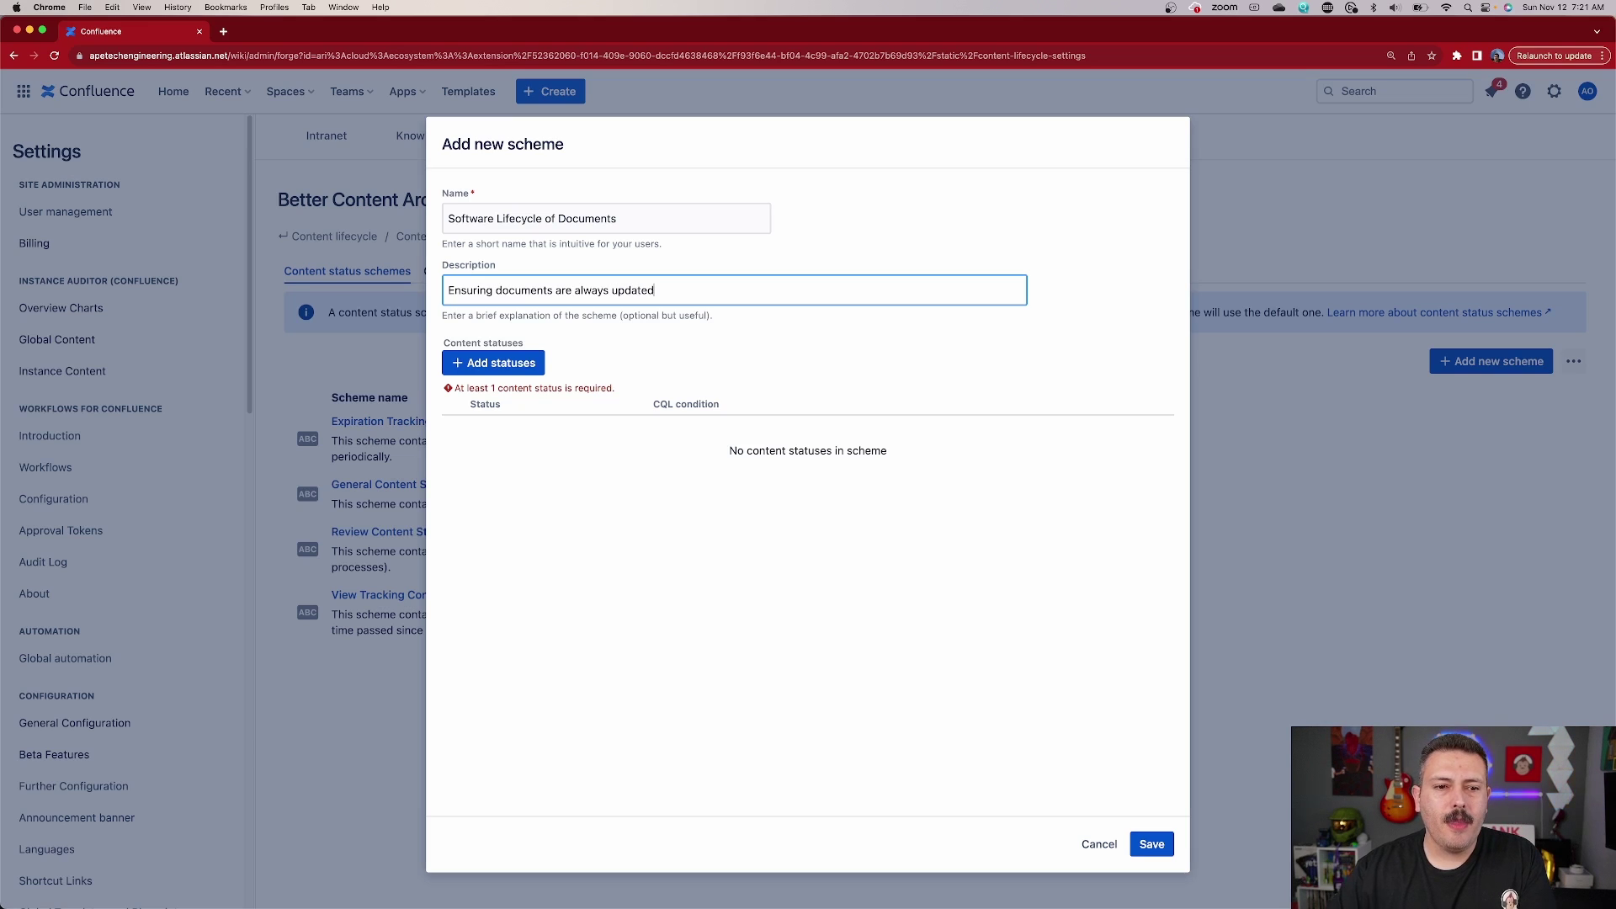
Select the Approved, Draft, Expired and Locked content statuses for the new scheme.
{"action": "left_click", "coordinate": [486, 364]}
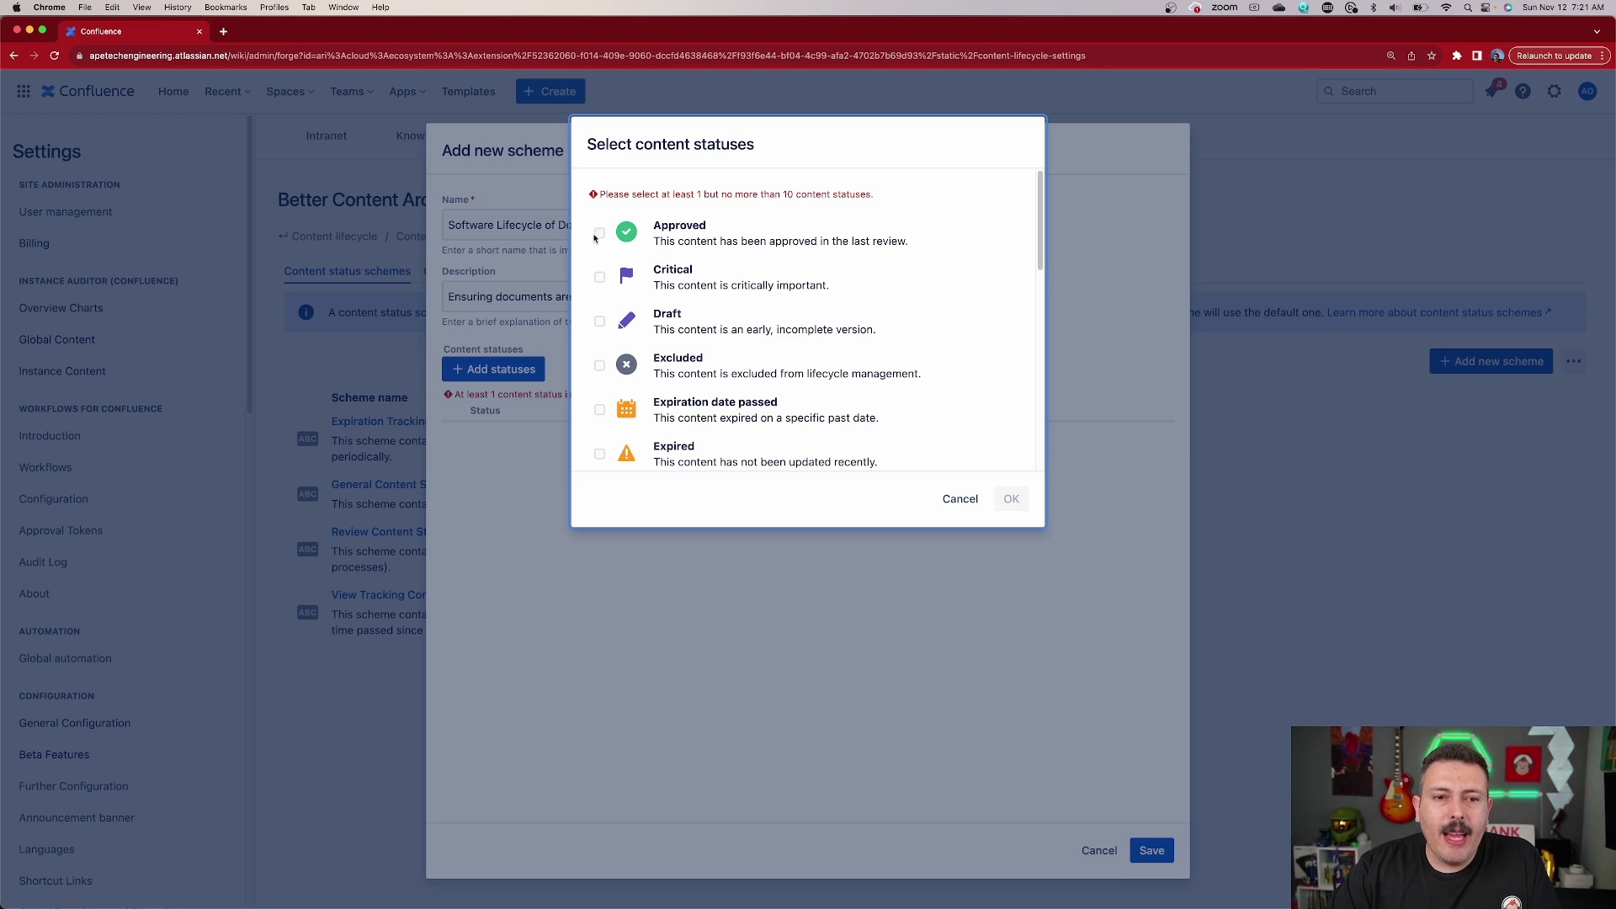
{"action": "left_click", "coordinate": [599, 233]}
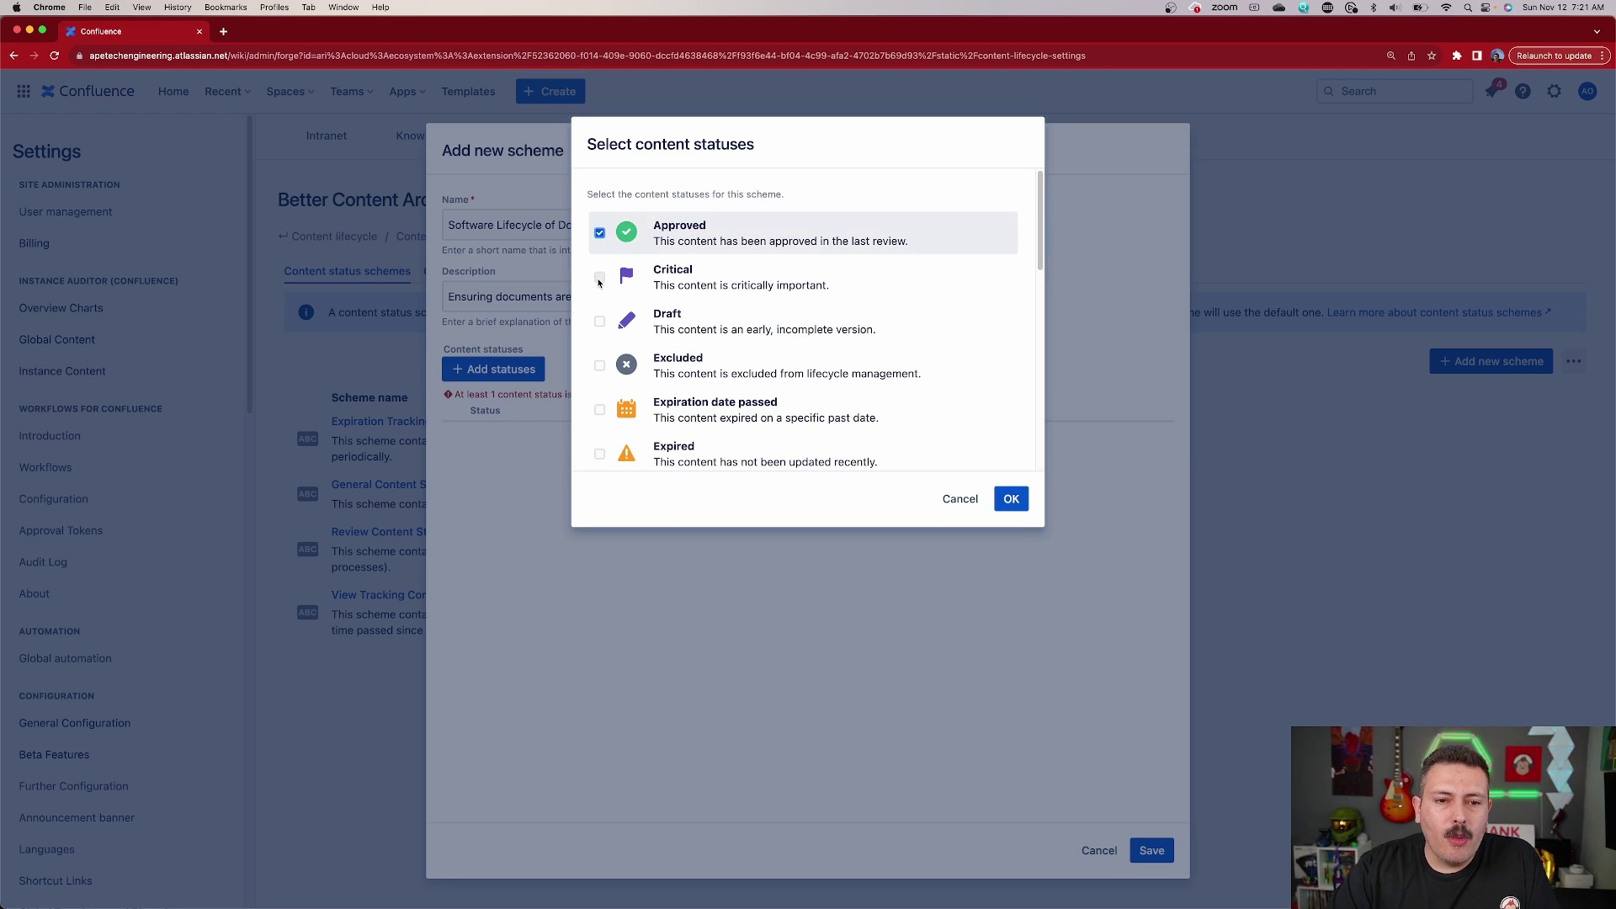
{"action": "left_click", "coordinate": [600, 322]}
{"action": "scroll", "coordinate": [602, 329], "scroll_direction": "down", "scroll_amount": 2}
{"action": "left_click", "coordinate": [601, 372]}
{"action": "scroll", "coordinate": [597, 381], "scroll_direction": "down", "scroll_amount": 2}
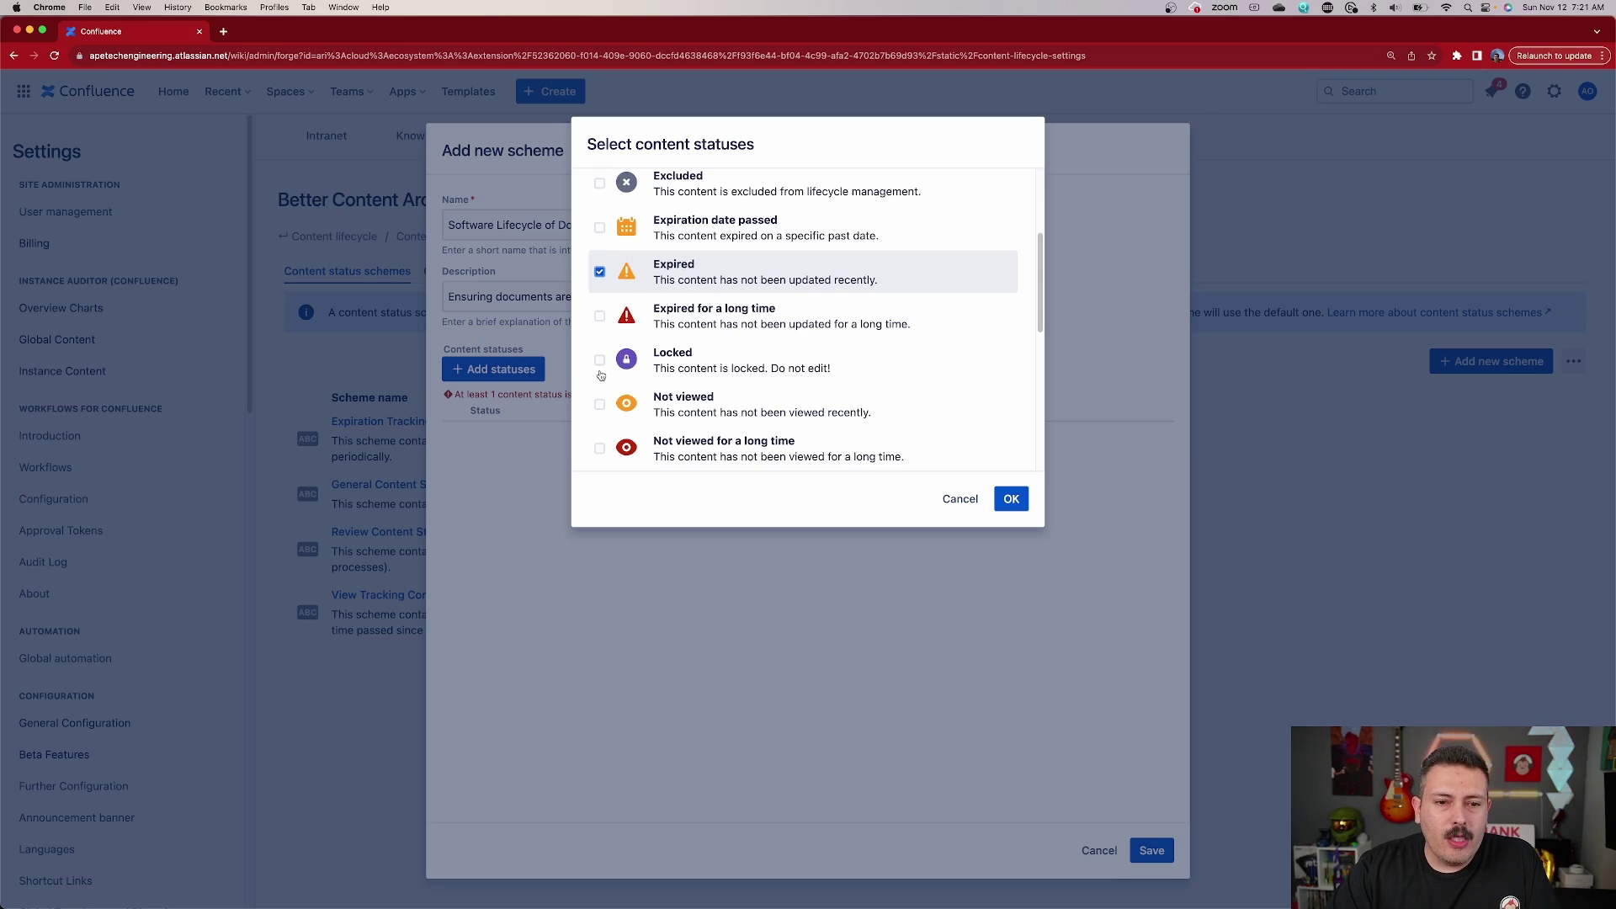
{"action": "left_click", "coordinate": [600, 361]}
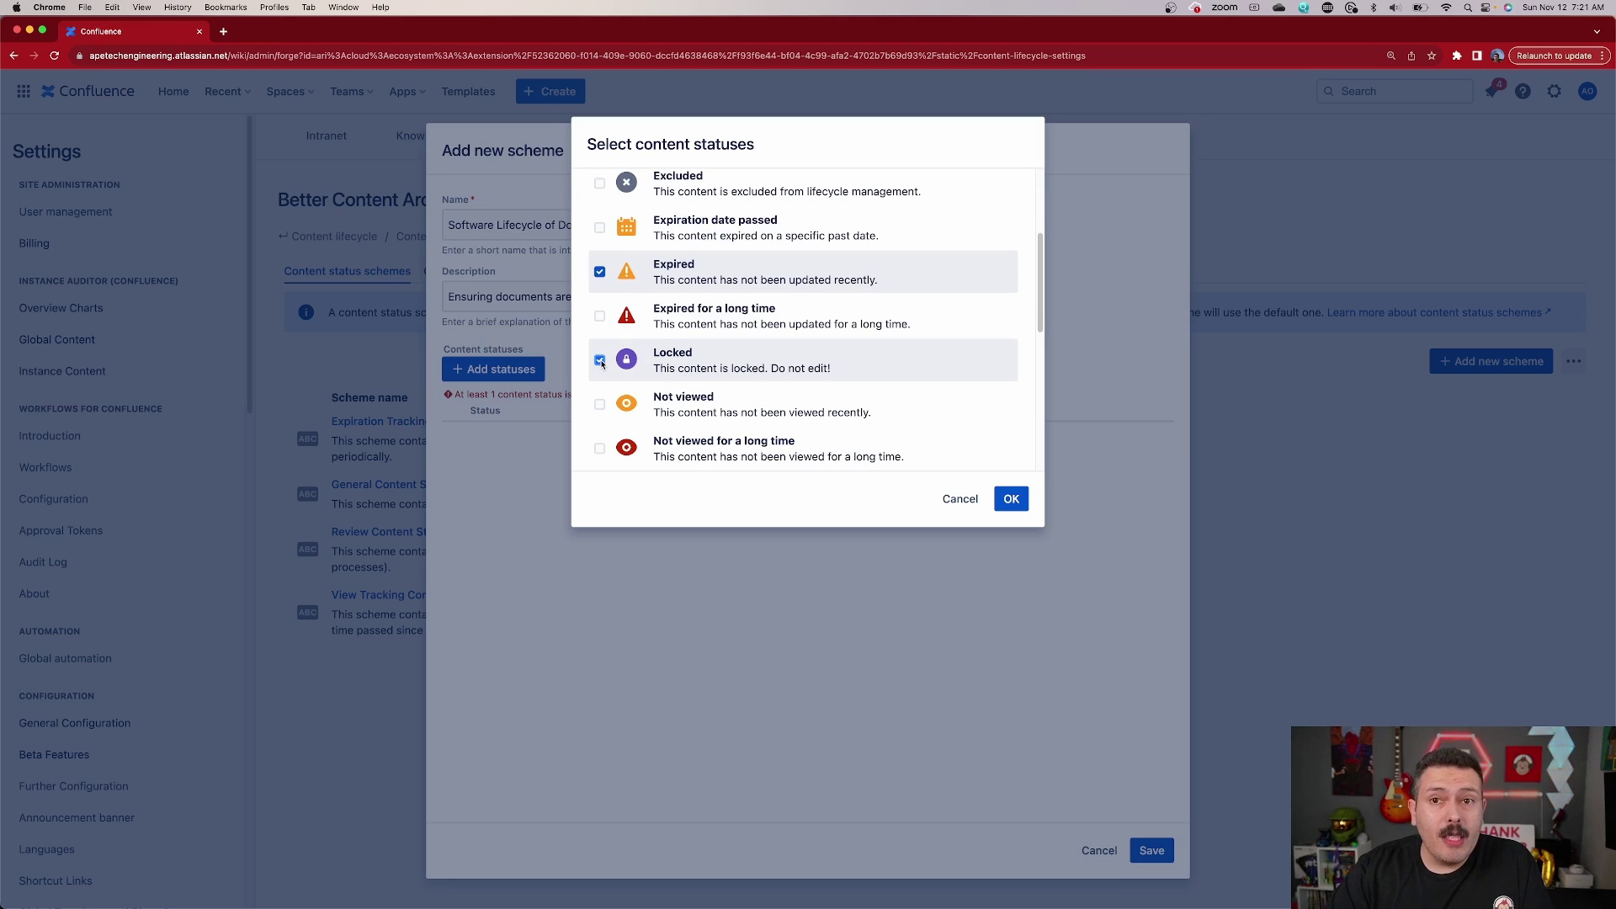
Include Rejected, Review in progress, To archive, To delete, To review and Update Docs from PR, and add all selected statuses to the scheme.
{"action": "scroll", "coordinate": [596, 374], "scroll_direction": "down", "scroll_amount": 3}
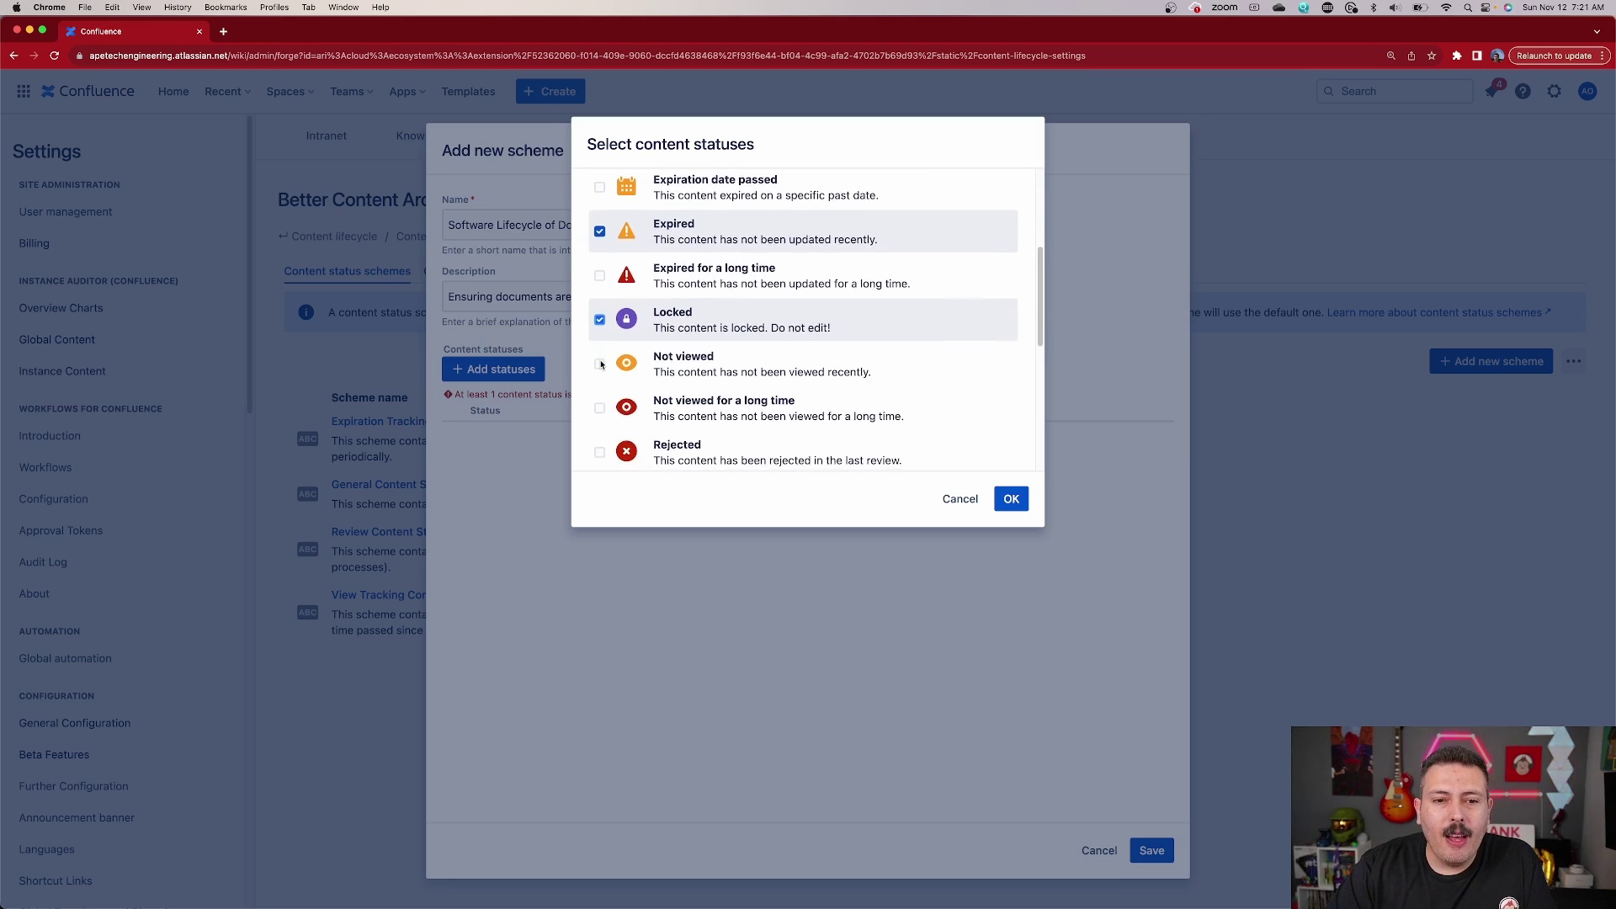
{"action": "left_click", "coordinate": [600, 386]}
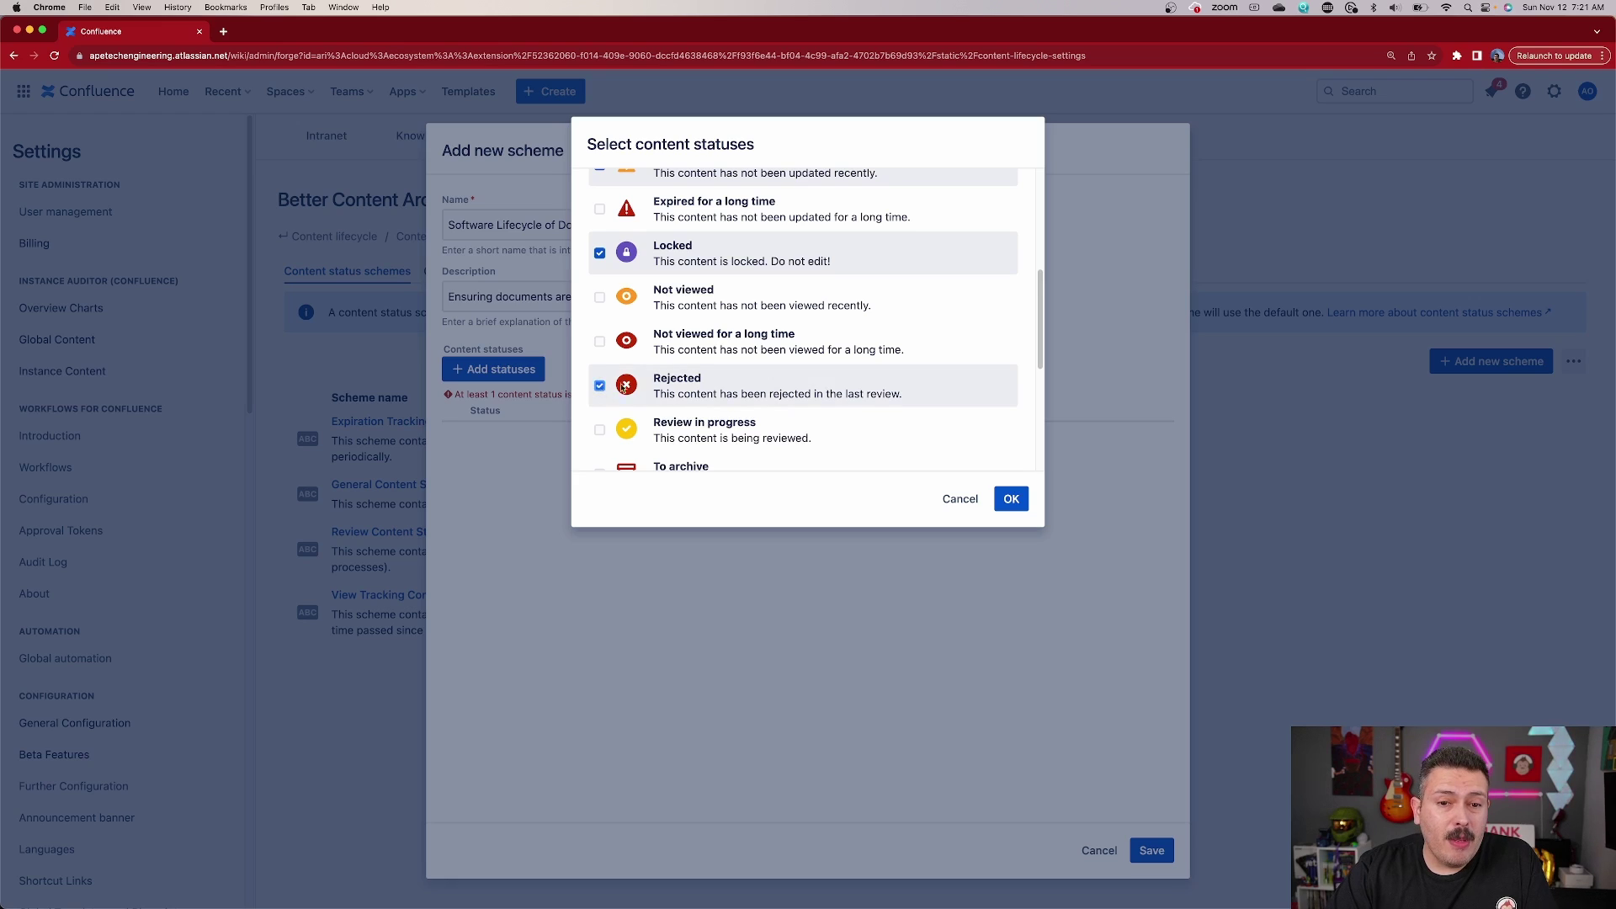
{"action": "scroll", "coordinate": [824, 383], "scroll_direction": "down", "scroll_amount": 2}
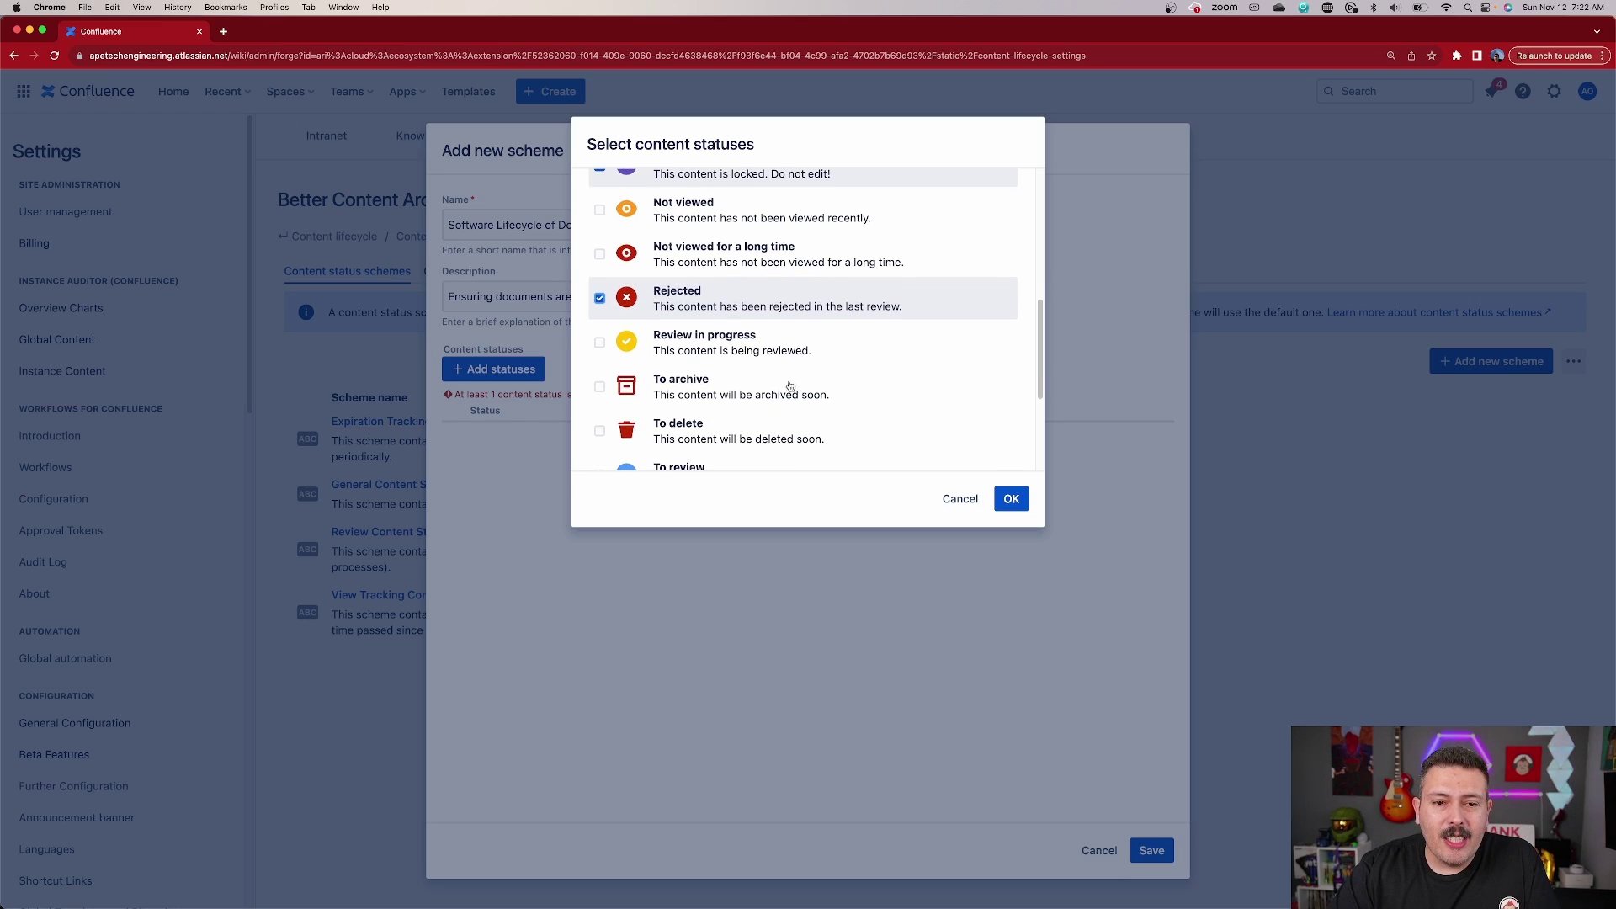
{"action": "left_click", "coordinate": [600, 340]}
{"action": "scroll", "coordinate": [601, 345], "scroll_direction": "down", "scroll_amount": 2}
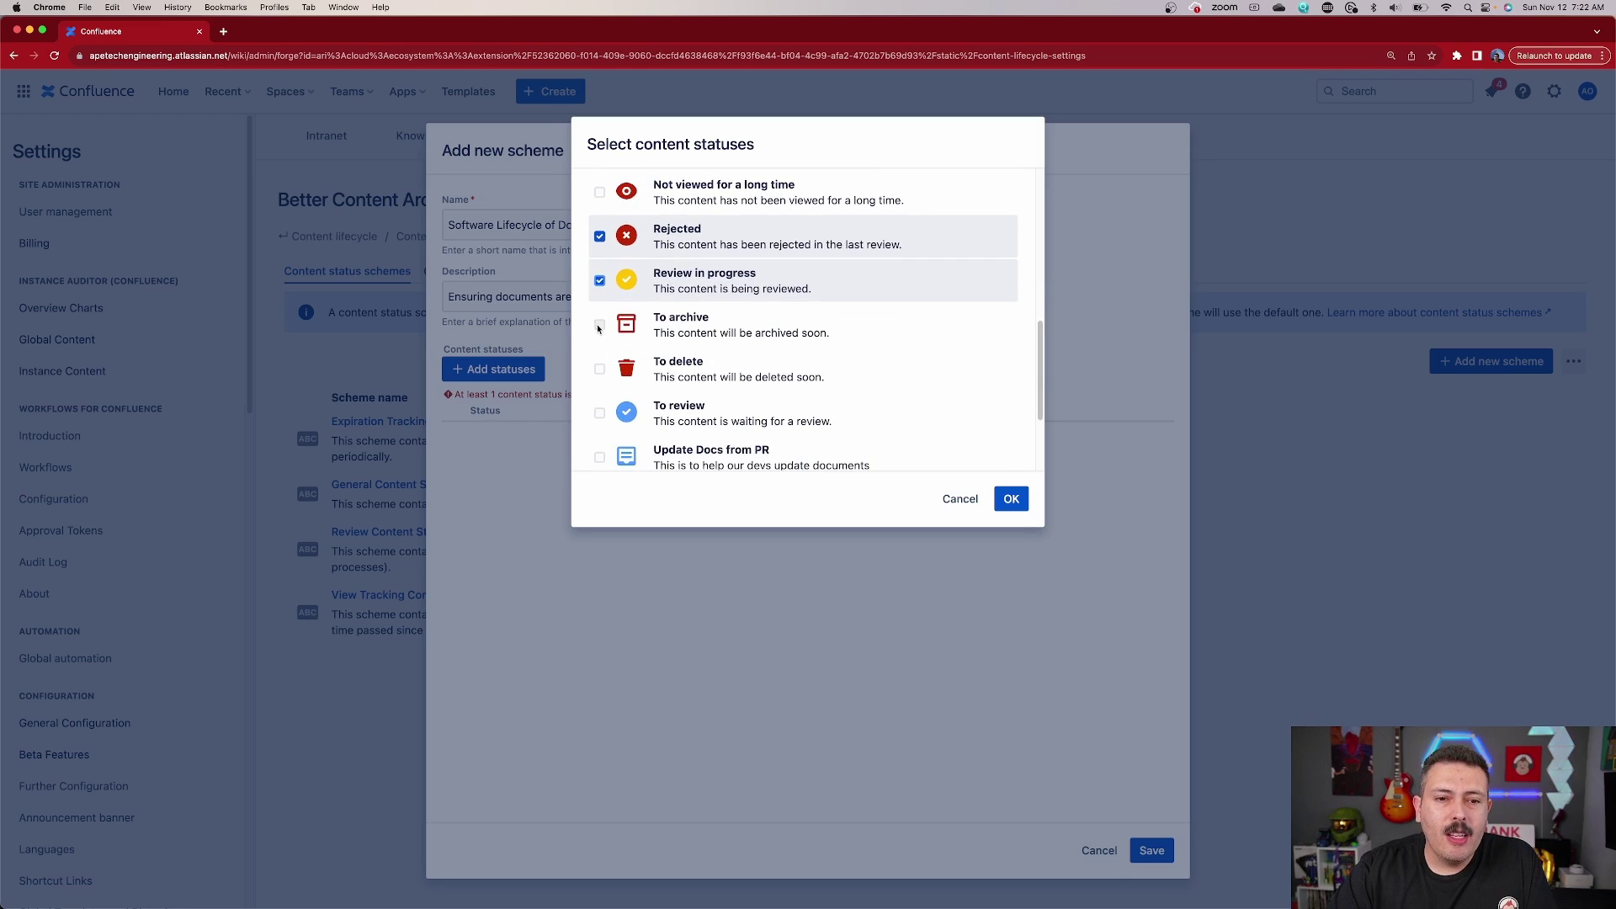
{"action": "left_click", "coordinate": [599, 327]}
{"action": "left_click", "coordinate": [600, 371]}
{"action": "scroll", "coordinate": [600, 374], "scroll_direction": "down", "scroll_amount": 3}
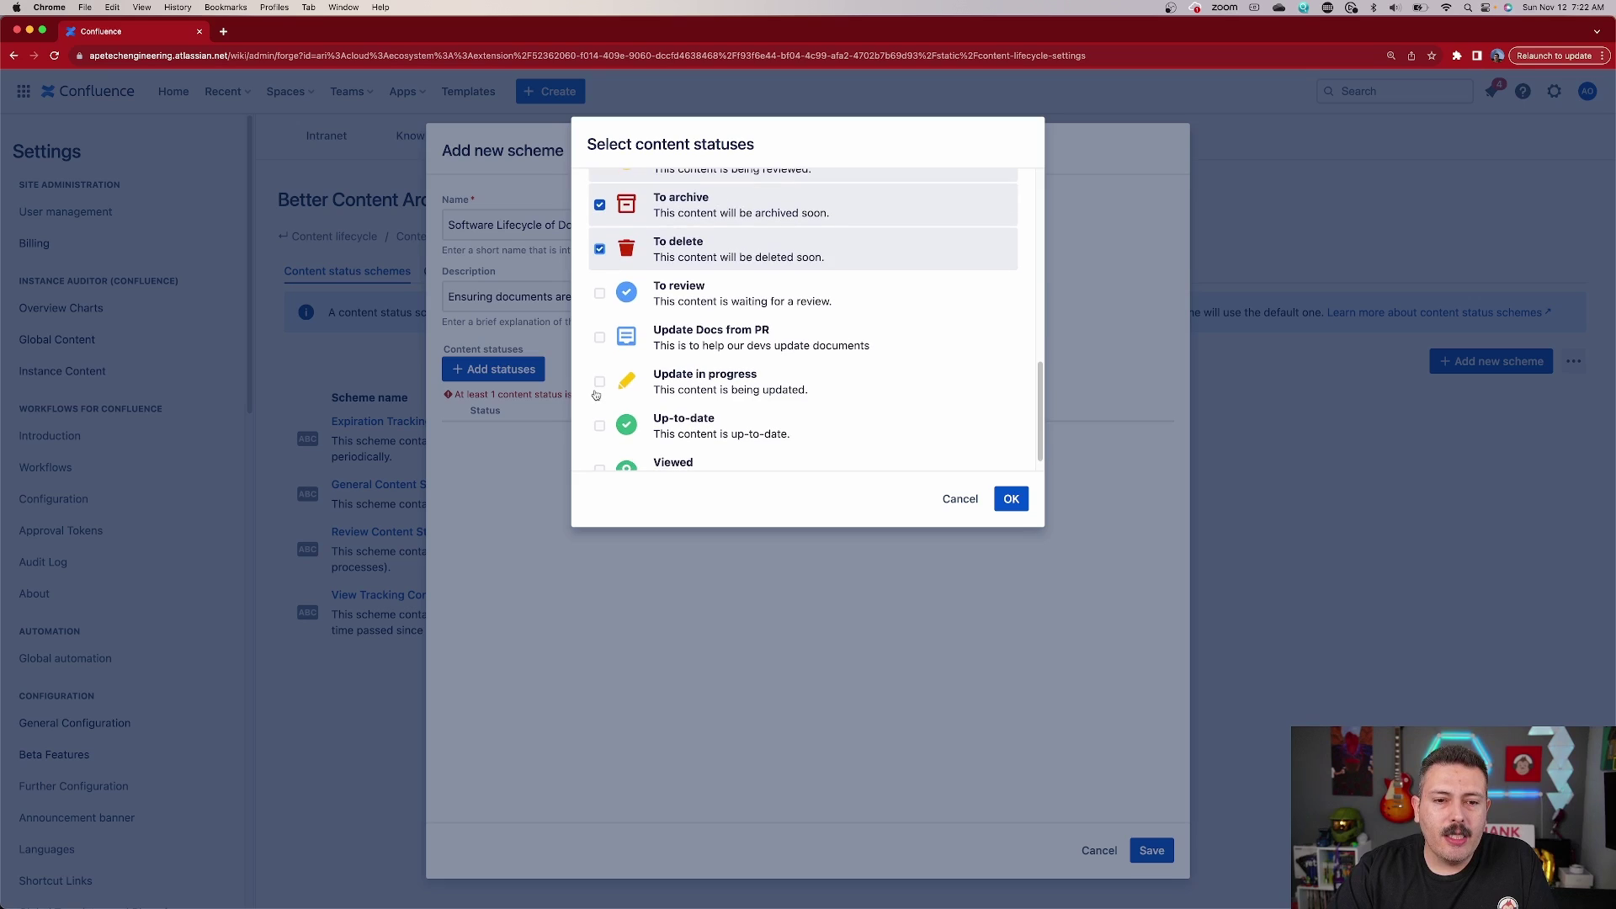
{"action": "left_click", "coordinate": [599, 294]}
{"action": "scroll", "coordinate": [589, 362], "scroll_direction": "down", "scroll_amount": 1}
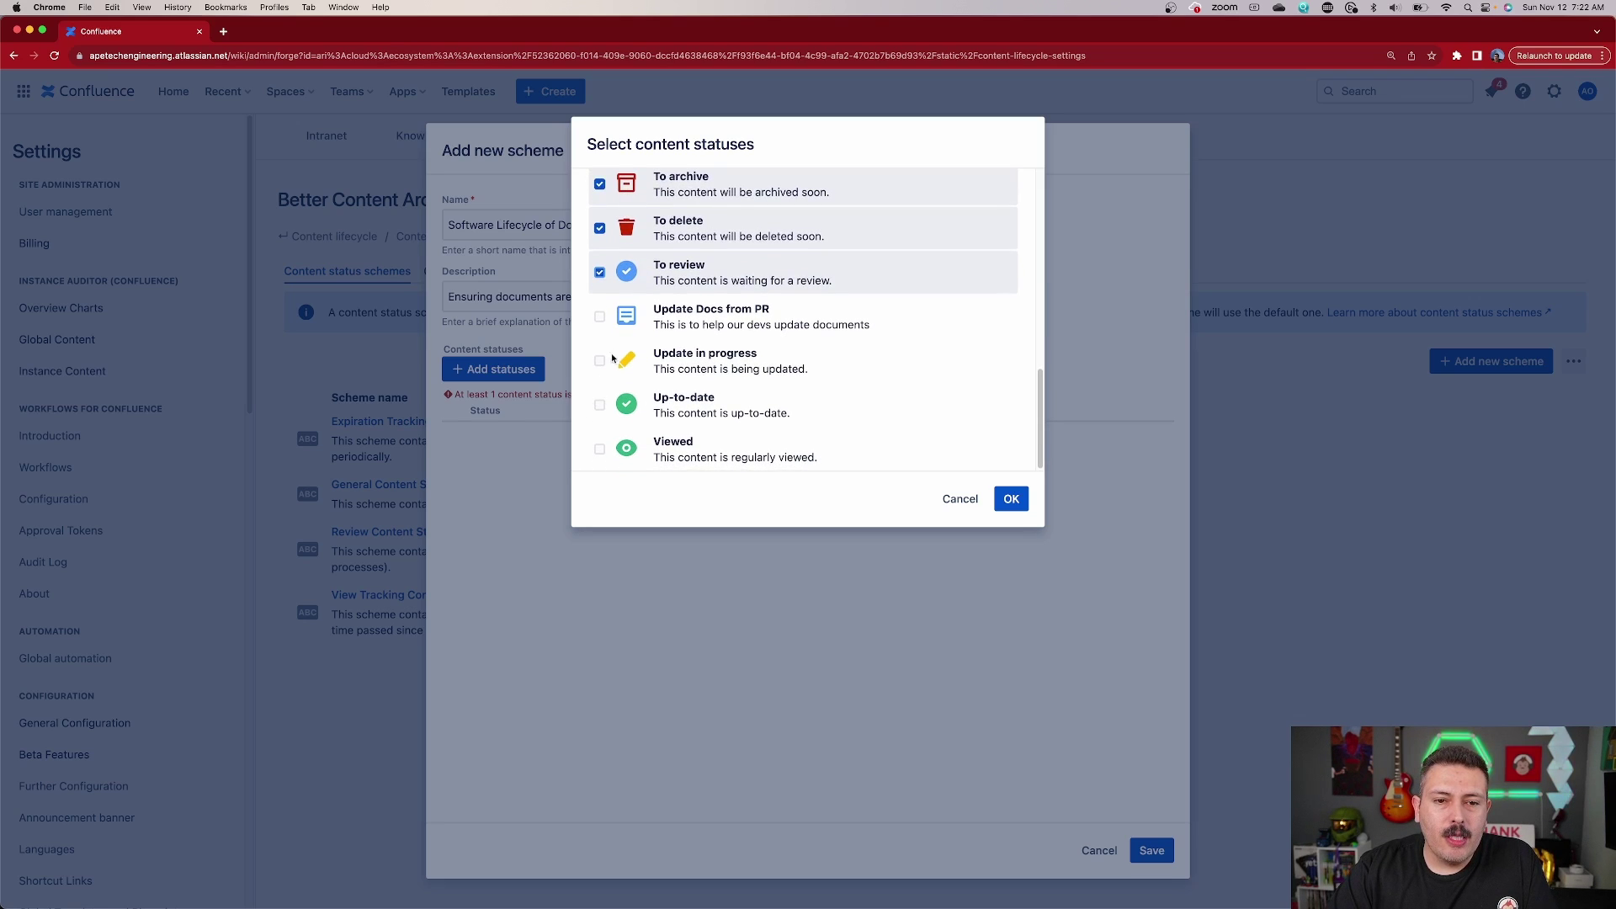
{"action": "left_click", "coordinate": [601, 317]}
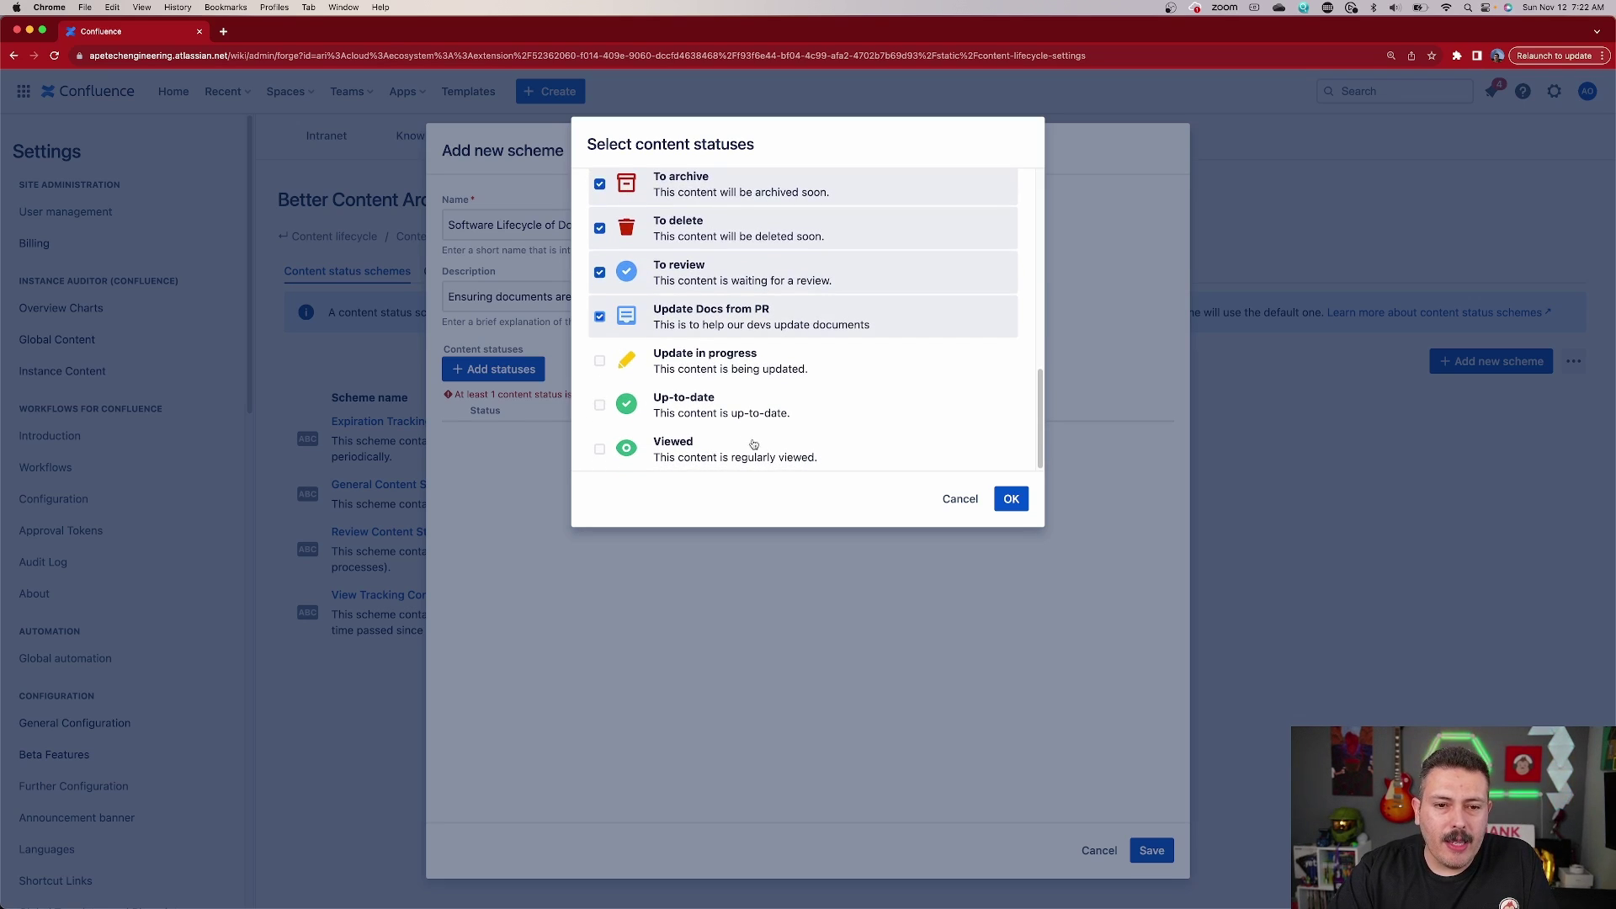
{"action": "left_click", "coordinate": [1011, 499]}
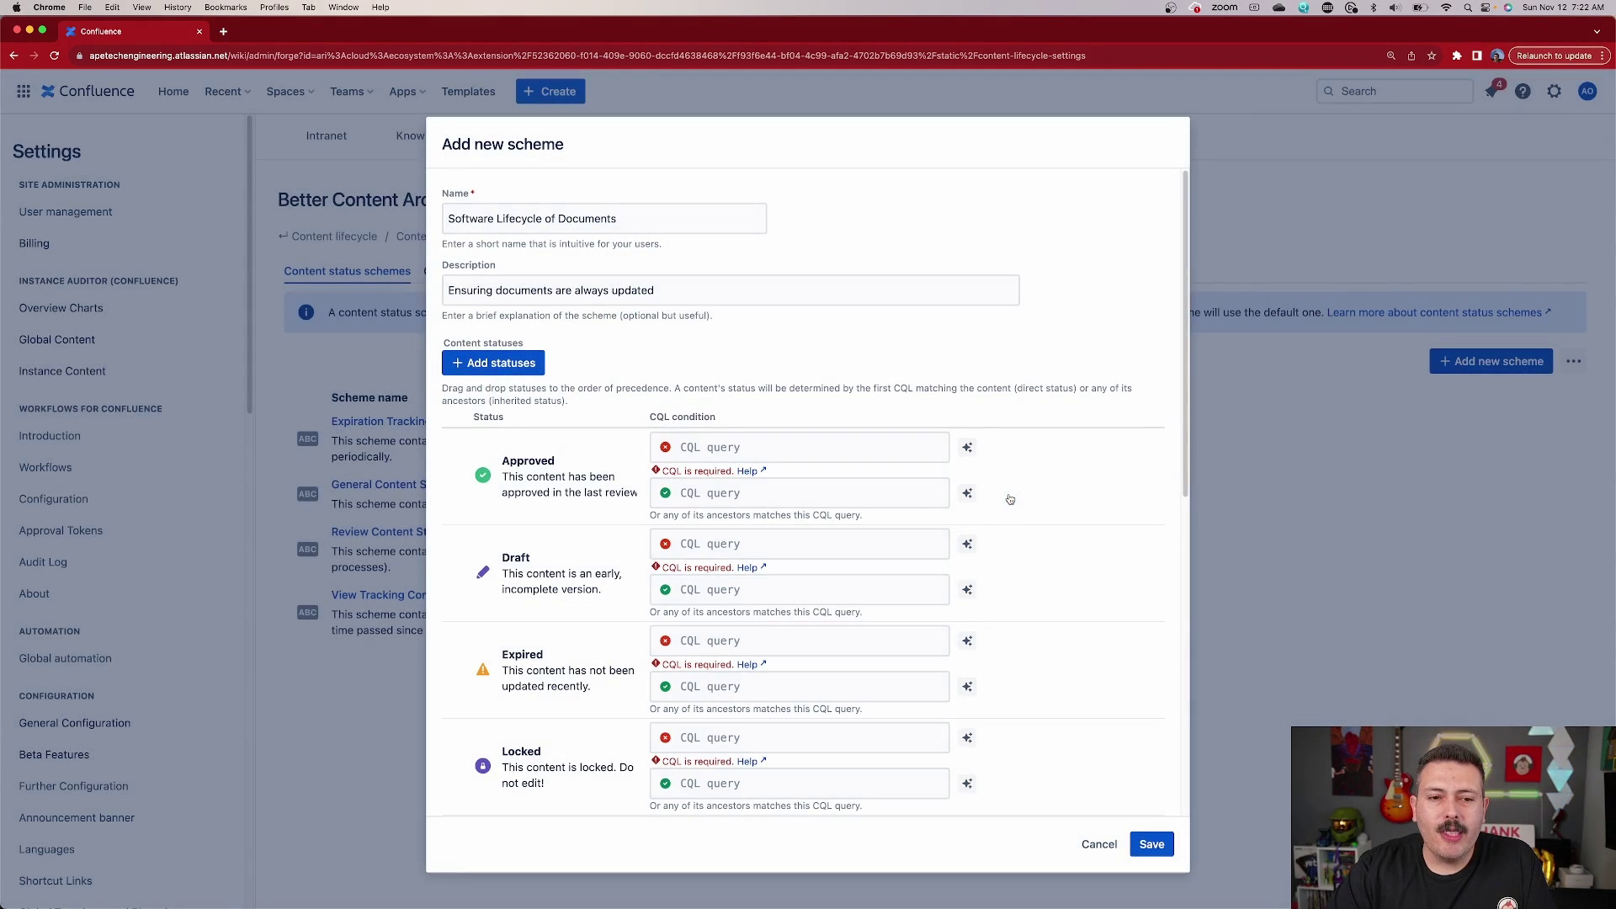
Review the order of the added statuses and their CQL condition fields in the new scheme.
{"action": "scroll", "coordinate": [1044, 469], "scroll_direction": "down", "scroll_amount": 3}
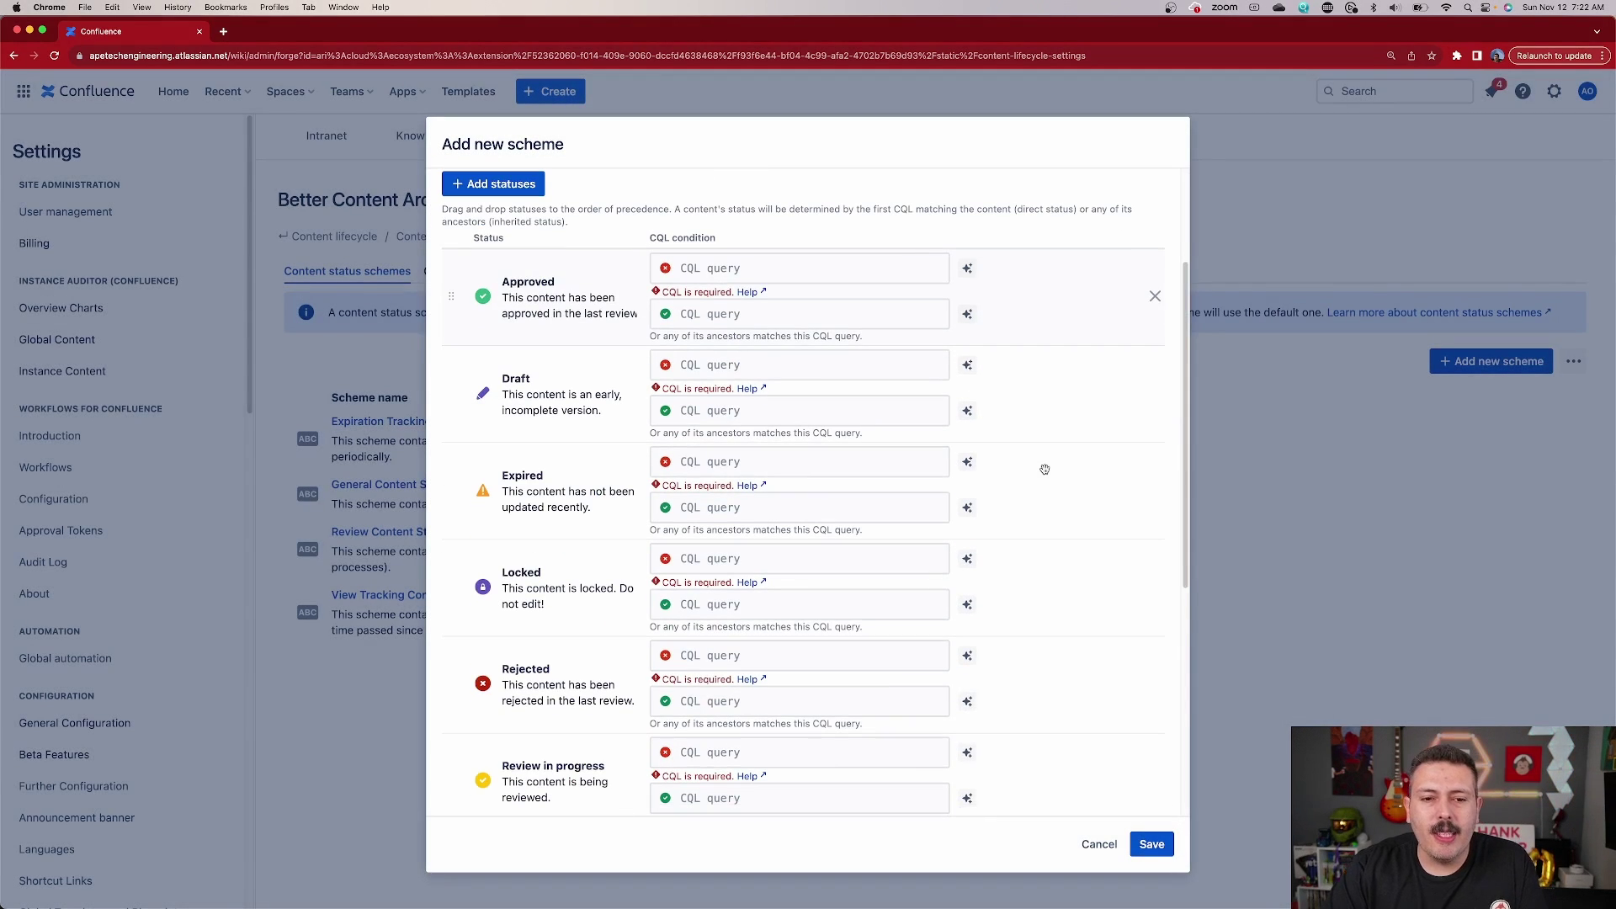
{"action": "scroll", "coordinate": [1045, 469], "scroll_direction": "down", "scroll_amount": 3}
{"action": "scroll", "coordinate": [1045, 468], "scroll_direction": "down", "scroll_amount": 3}
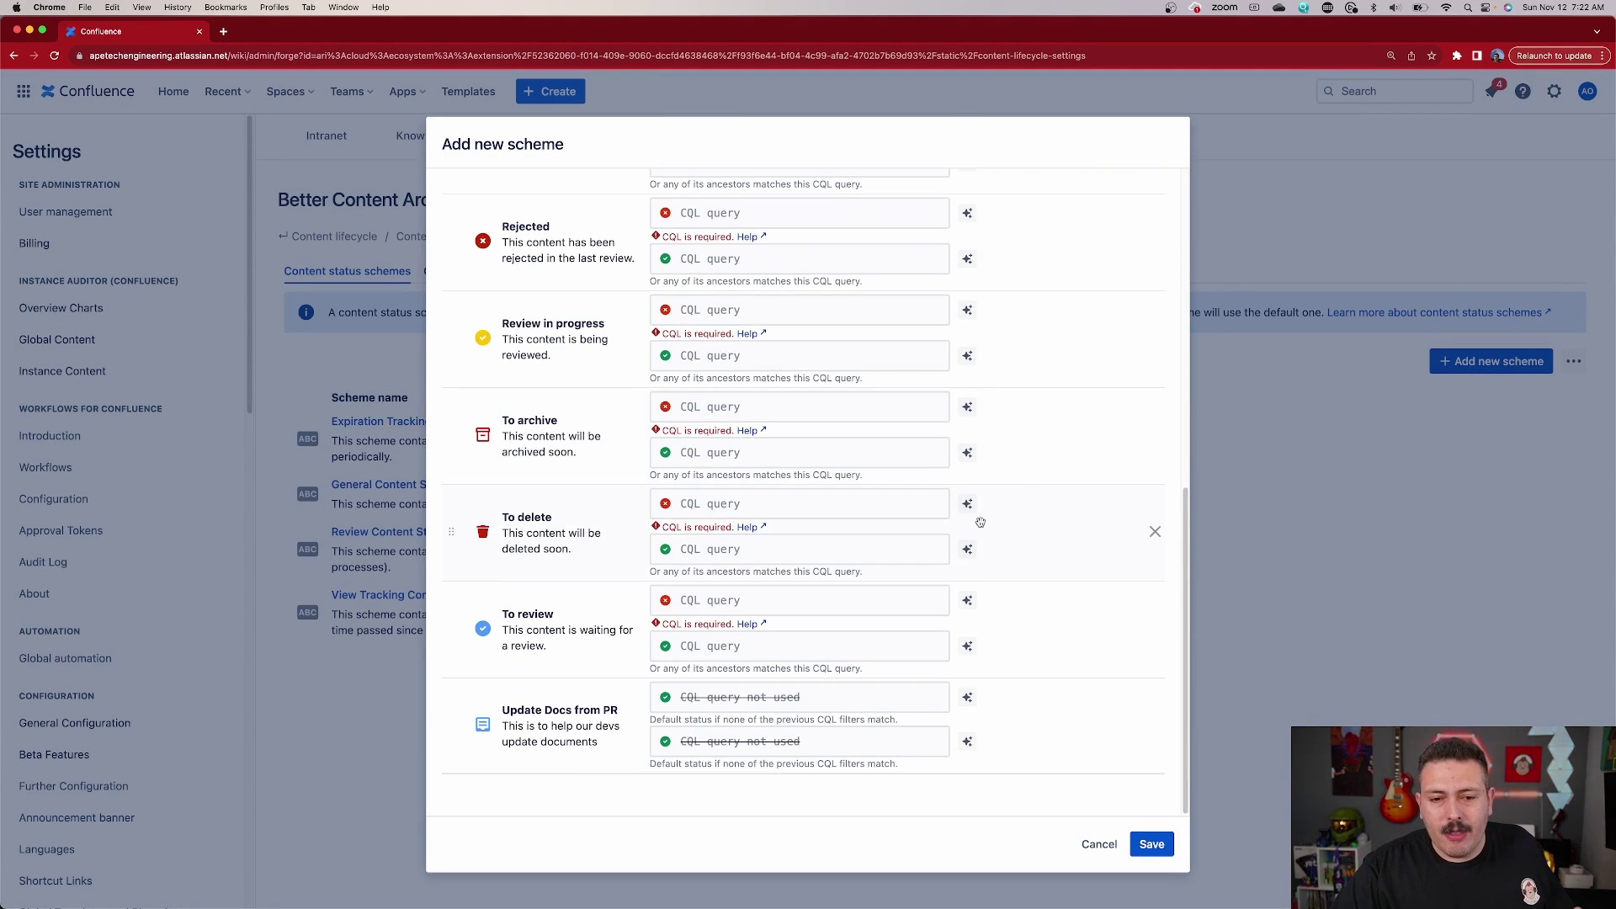
{"action": "scroll", "coordinate": [1018, 494], "scroll_direction": "up", "scroll_amount": 6}
{"action": "scroll", "coordinate": [1019, 494], "scroll_direction": "up", "scroll_amount": 2}
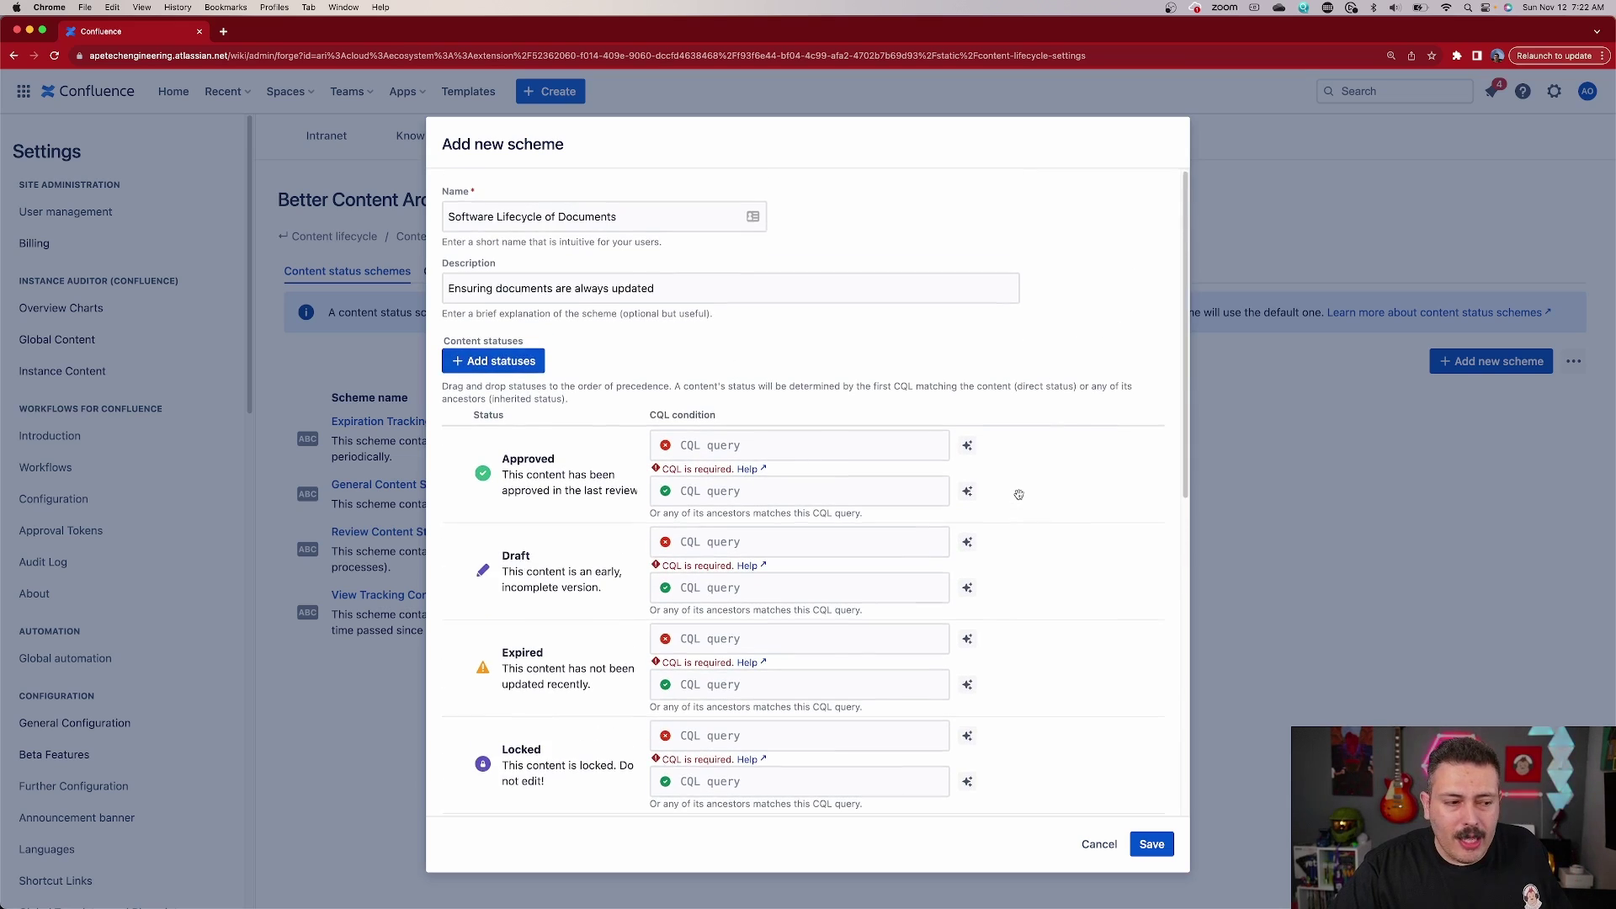
{"action": "scroll", "coordinate": [1019, 494], "scroll_direction": "down", "scroll_amount": 1}
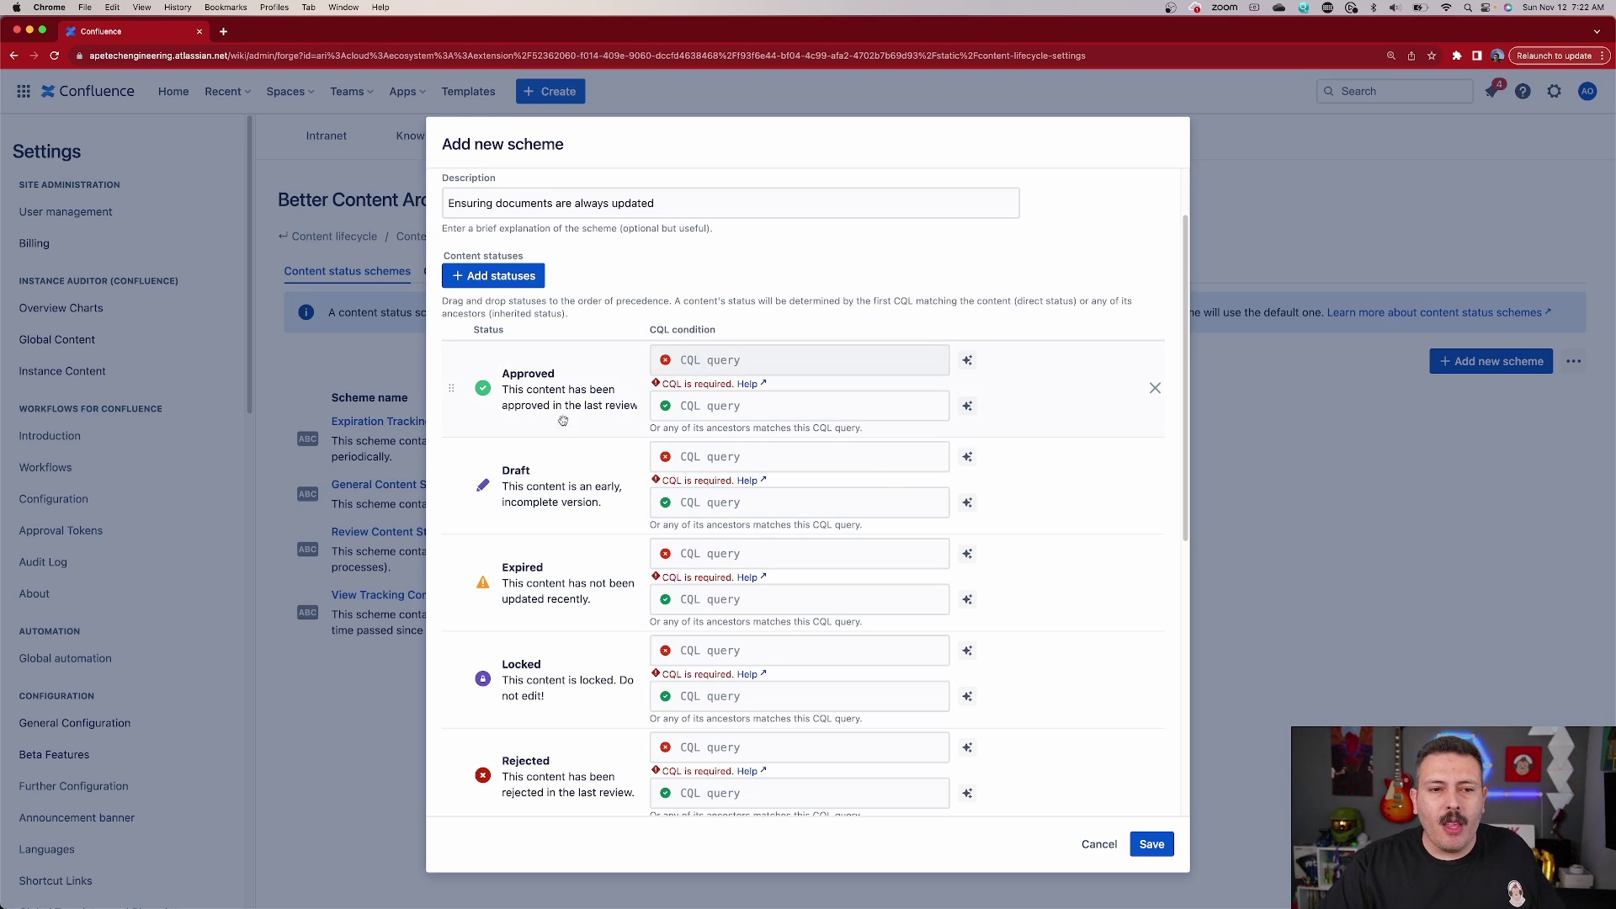
{"action": "scroll", "coordinate": [551, 661], "scroll_direction": "down", "scroll_amount": 4}
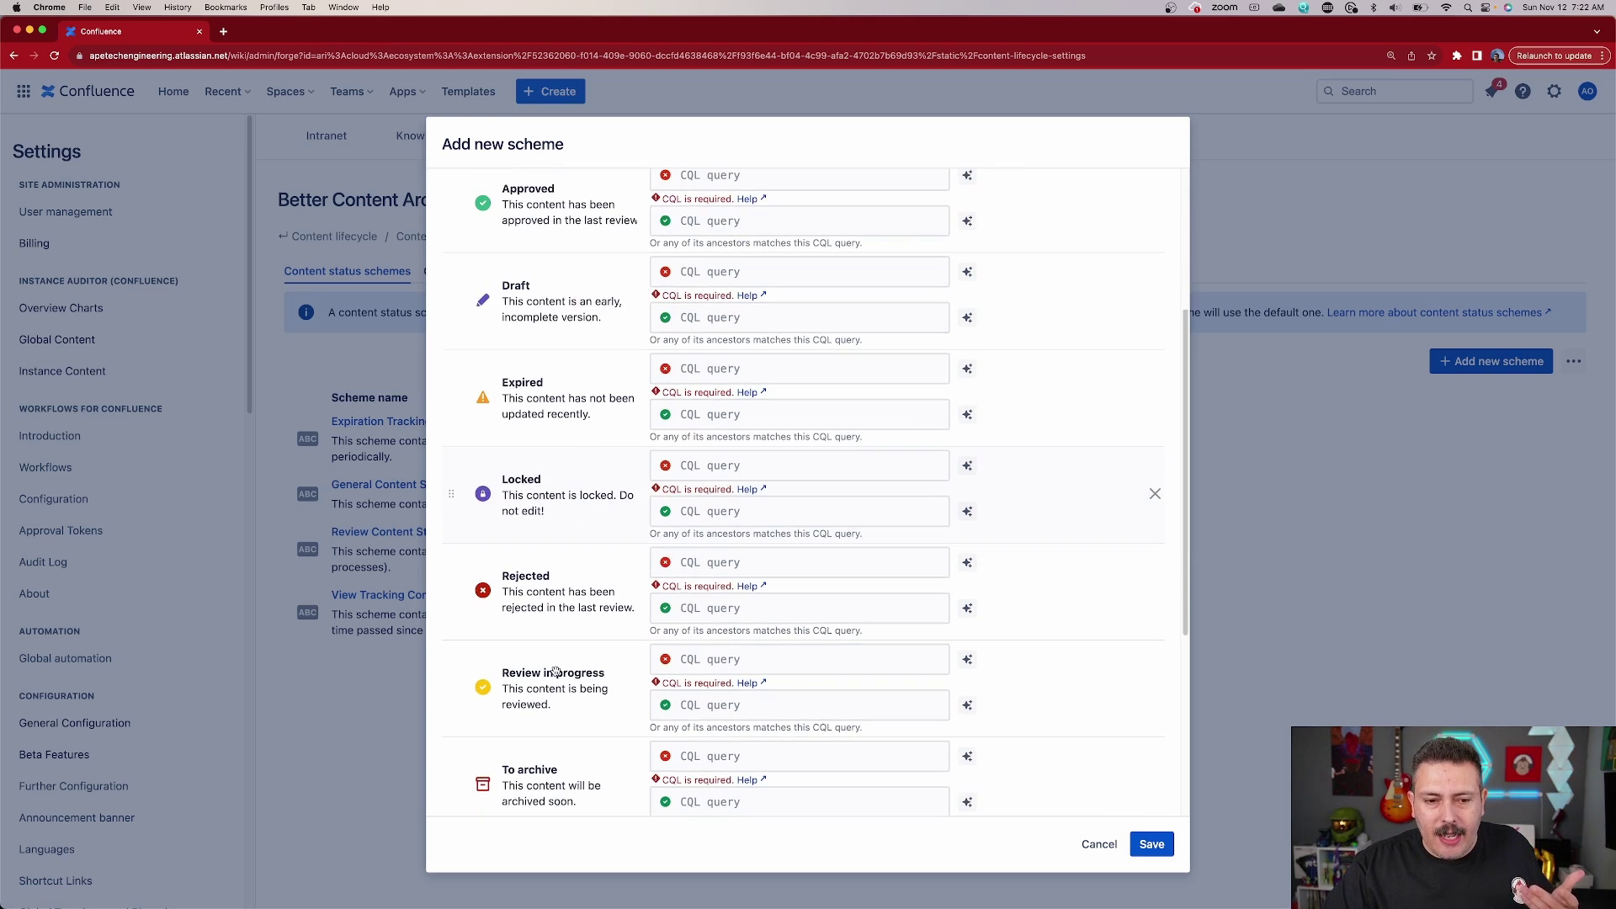
{"action": "scroll", "coordinate": [530, 640], "scroll_direction": "up", "scroll_amount": 1}
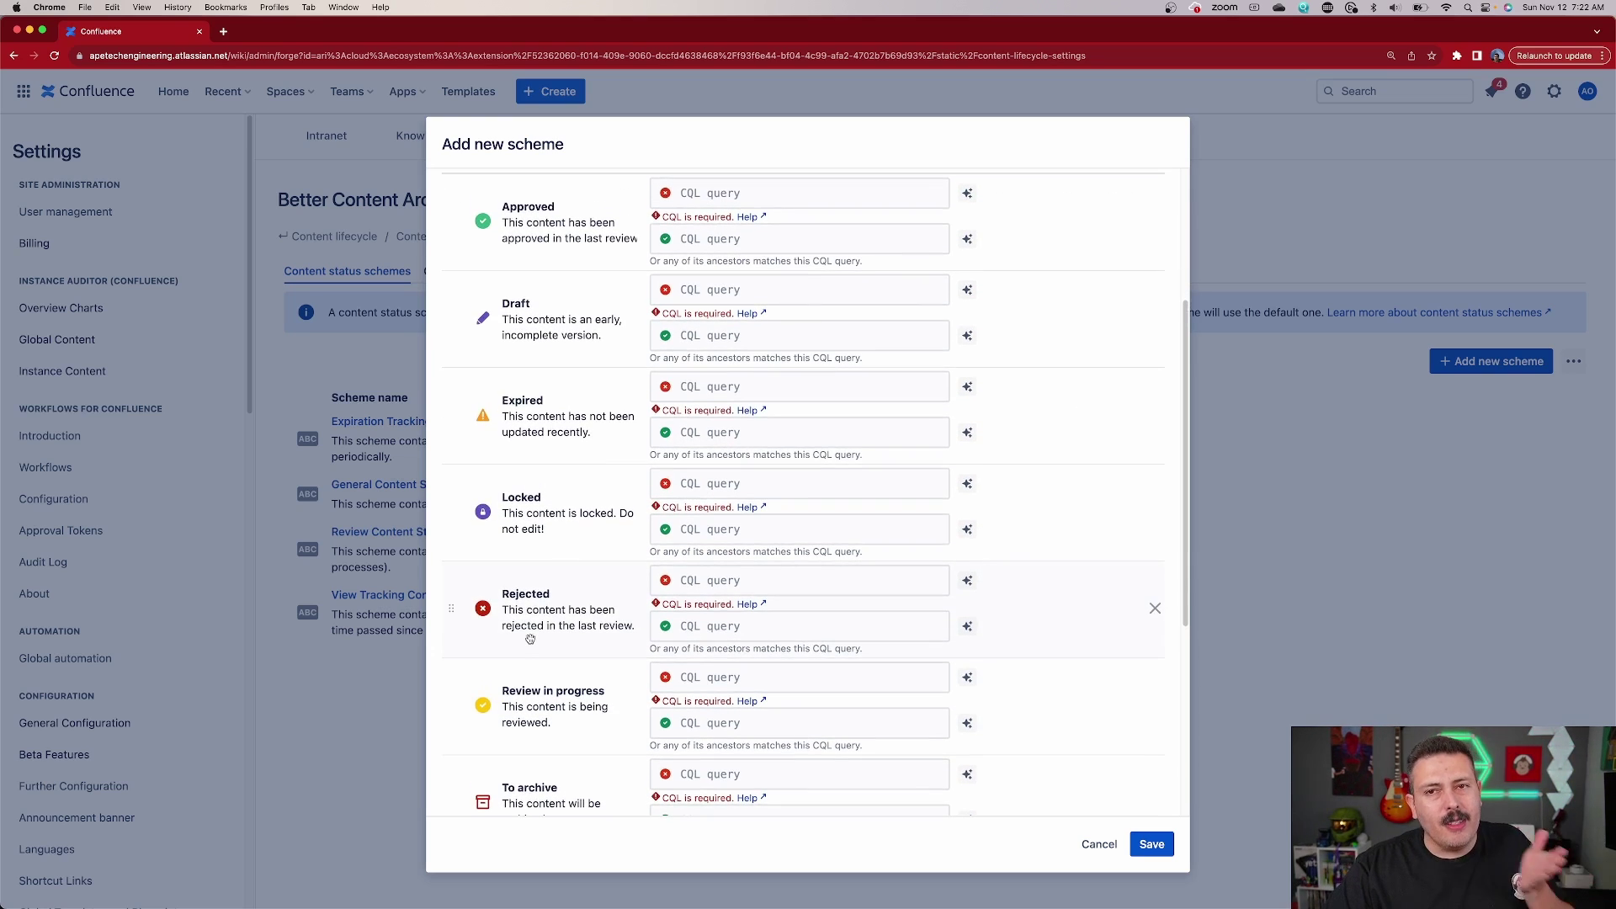
{"action": "scroll", "coordinate": [530, 640], "scroll_direction": "up", "scroll_amount": 5}
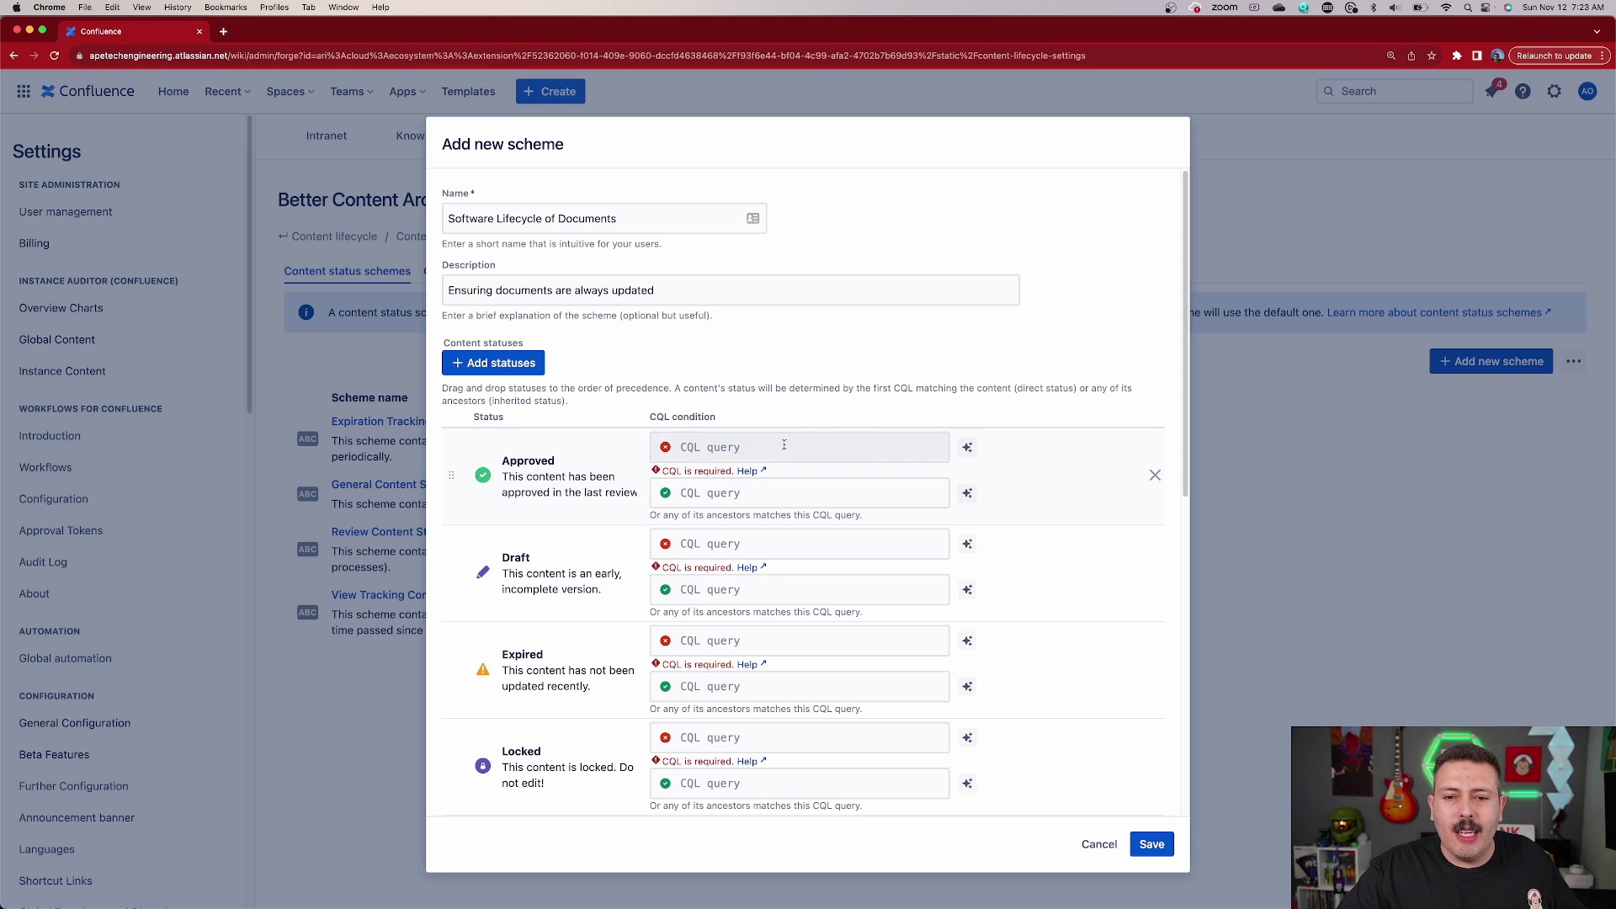
Open the CQL examples for the Approved status, follow them to Atlassian's advanced searching reference, read it and return to Confluence.
{"action": "left_click", "coordinate": [968, 449]}
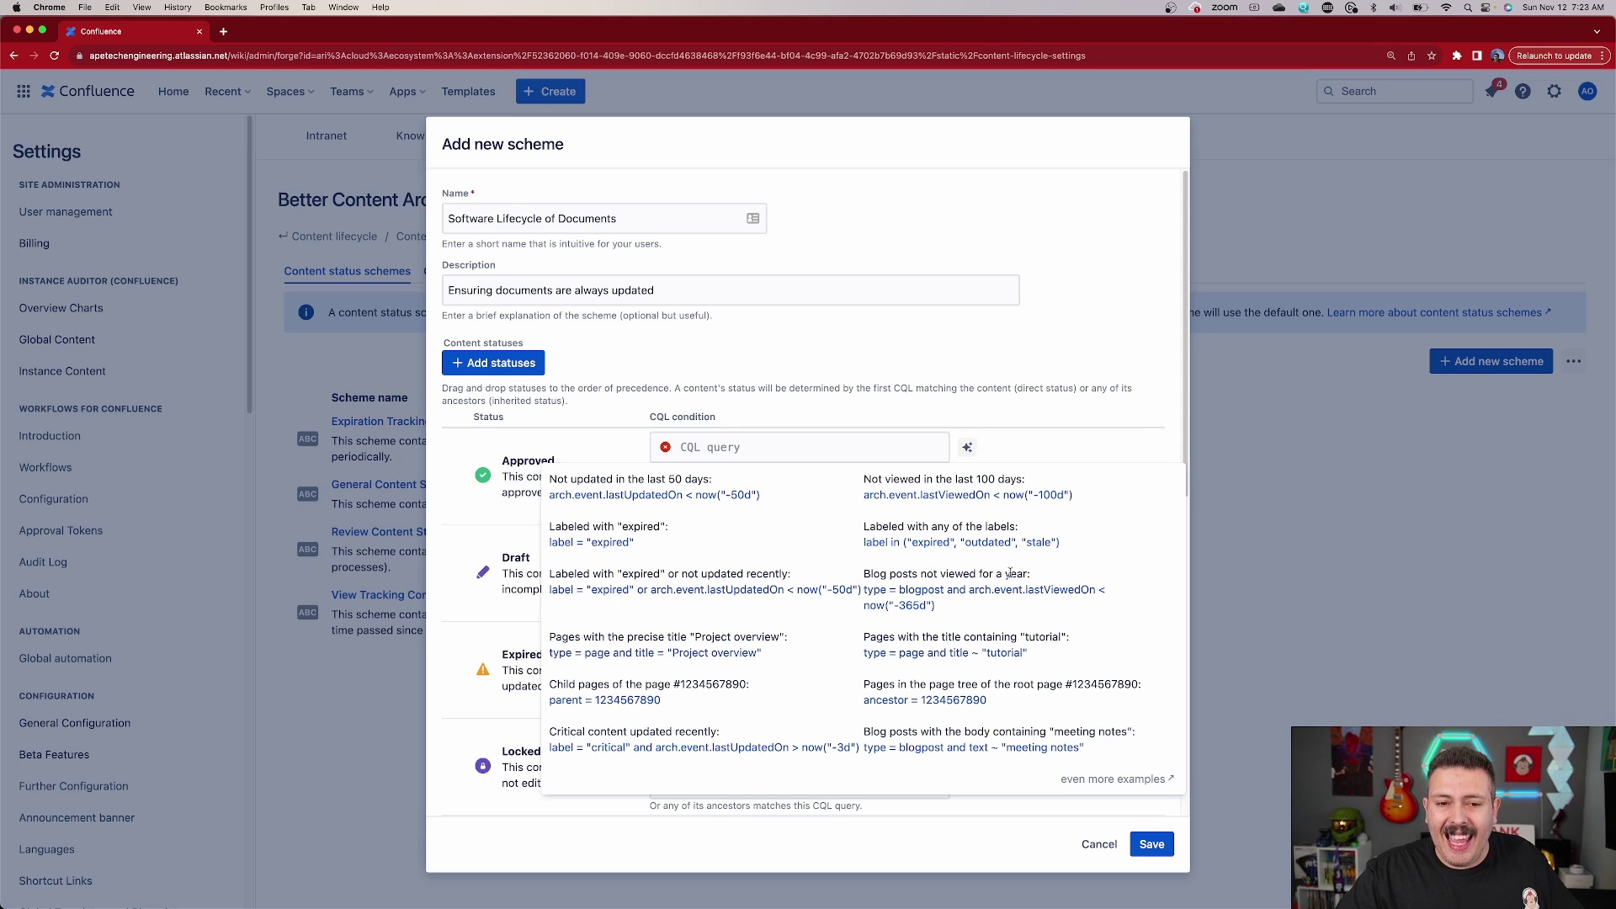
{"action": "left_click", "coordinate": [1112, 779]}
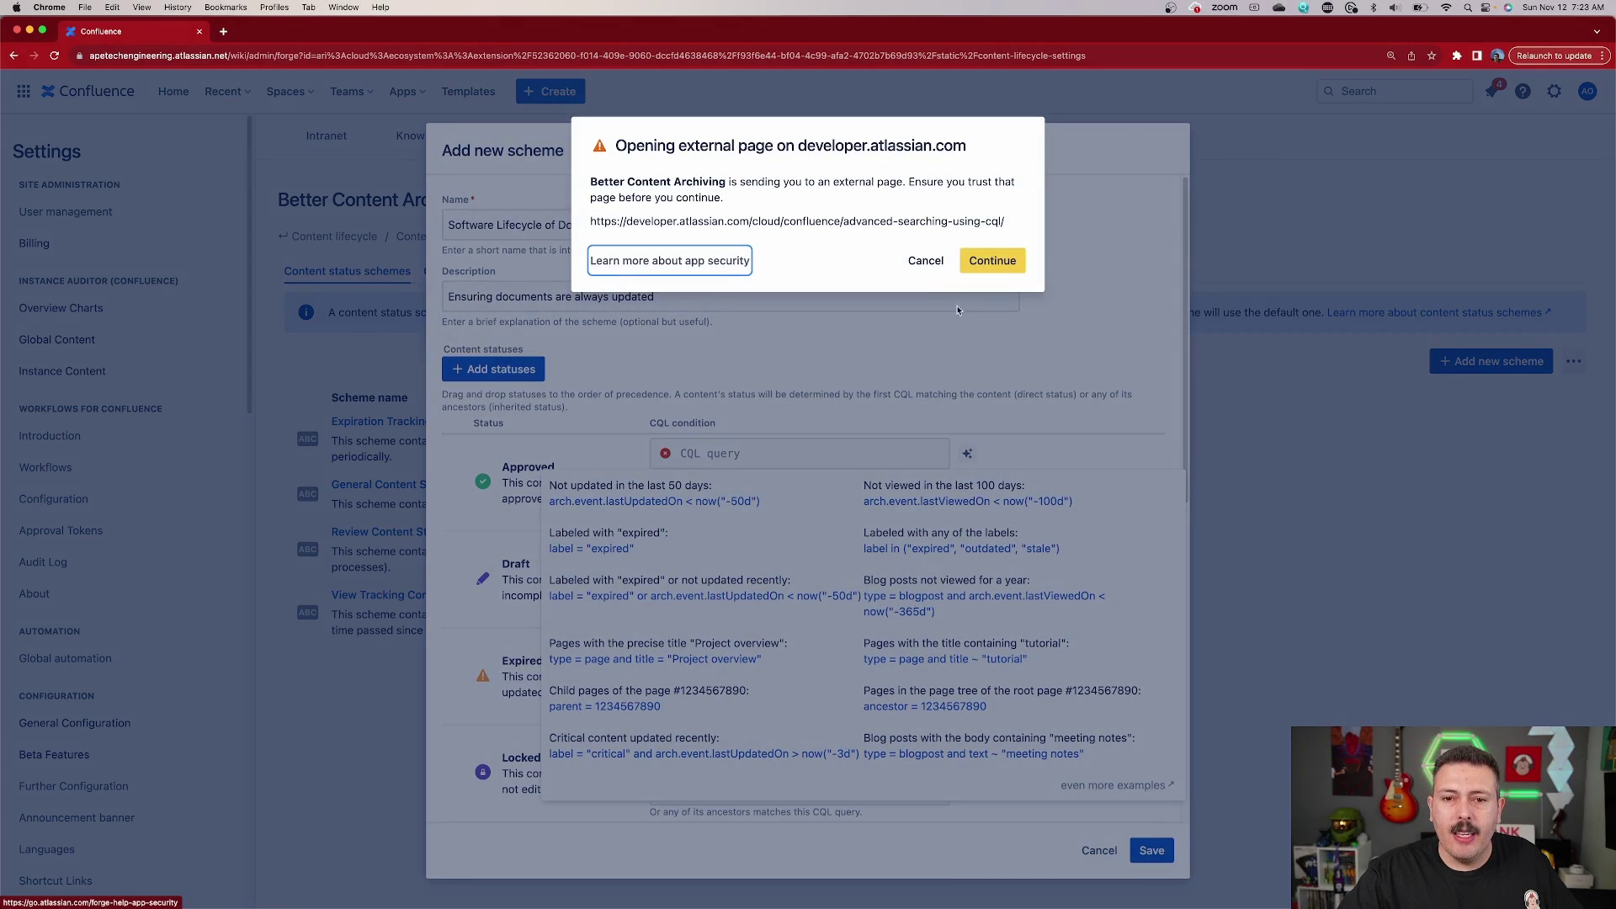
{"action": "left_click", "coordinate": [993, 260]}
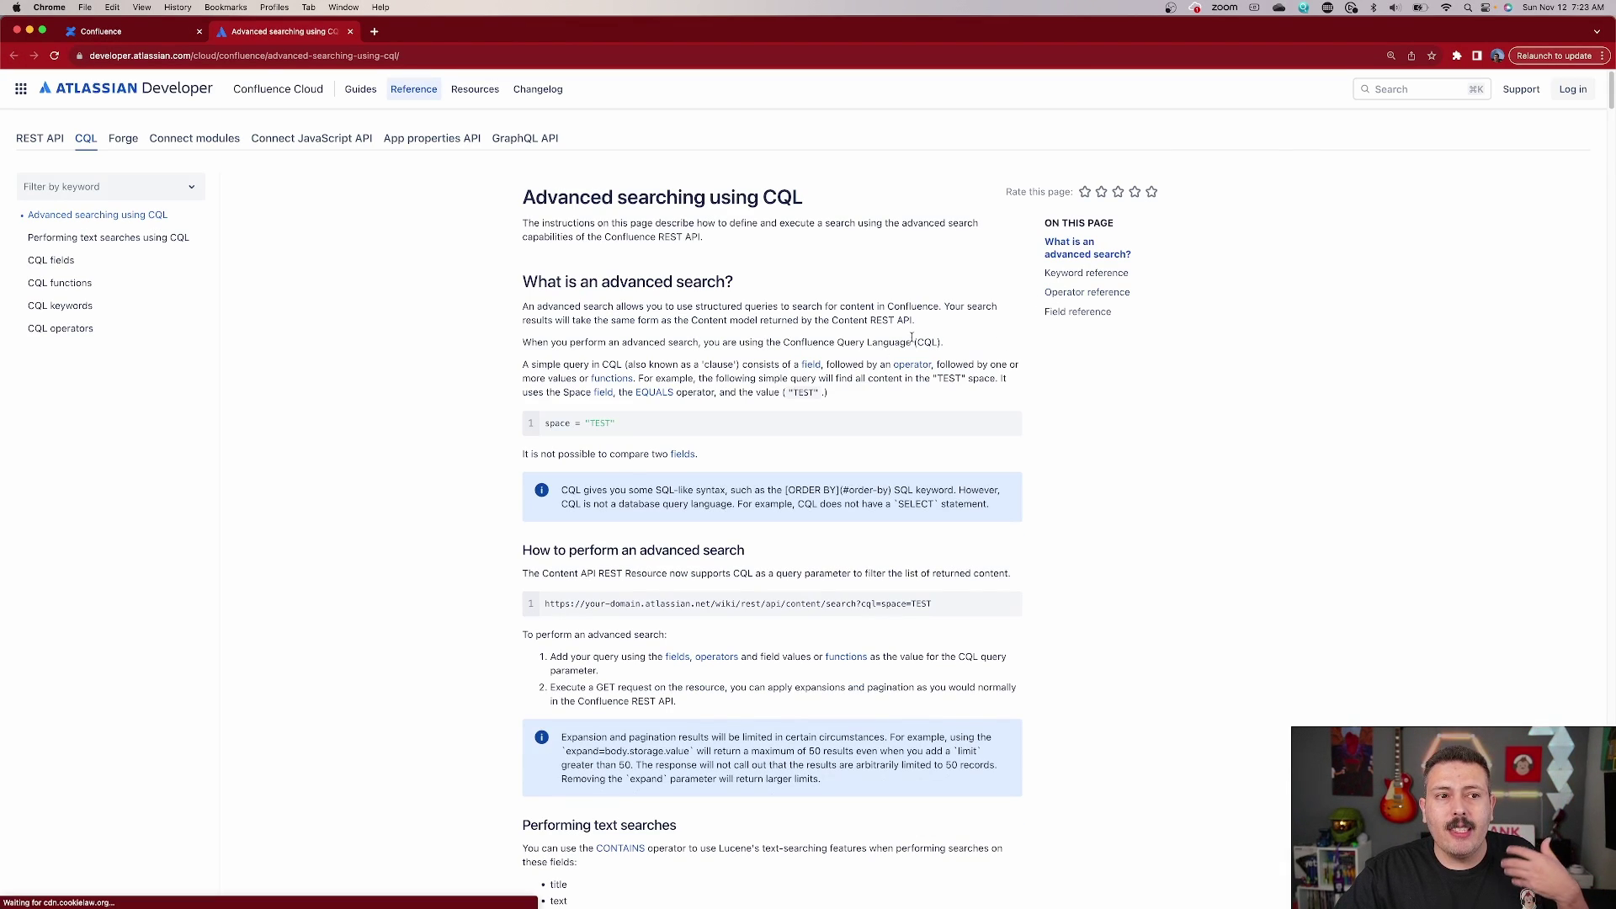
{"action": "scroll", "coordinate": [947, 500], "scroll_direction": "down", "scroll_amount": 2}
{"action": "scroll", "coordinate": [947, 500], "scroll_direction": "down", "scroll_amount": 10}
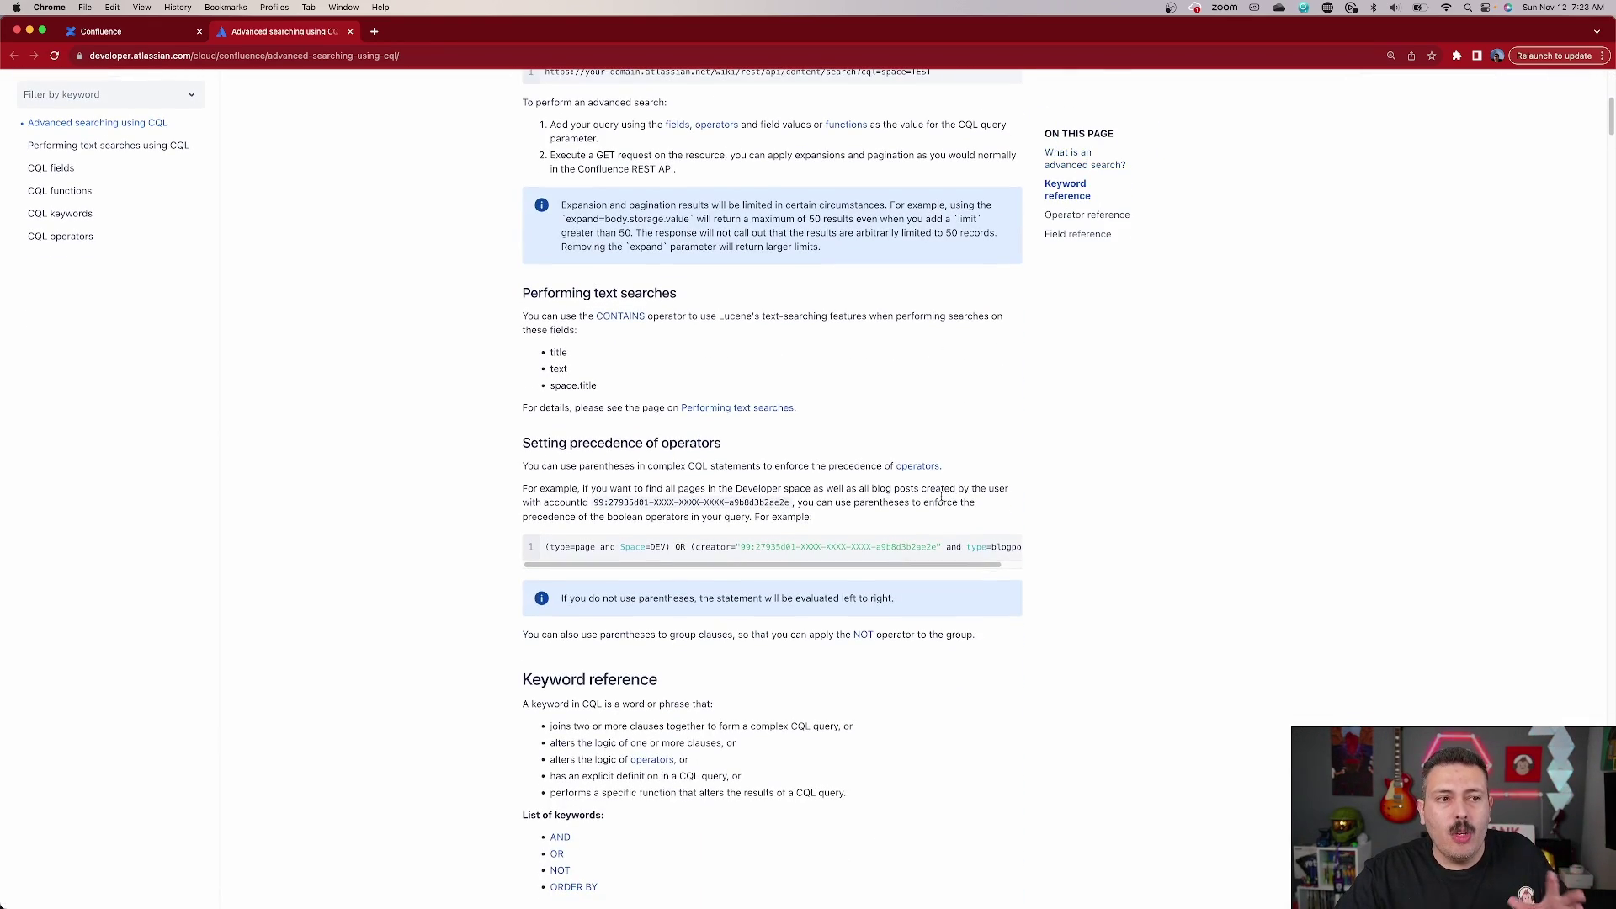
{"action": "scroll", "coordinate": [941, 497], "scroll_direction": "down", "scroll_amount": 13}
{"action": "scroll", "coordinate": [943, 500], "scroll_direction": "down", "scroll_amount": 20}
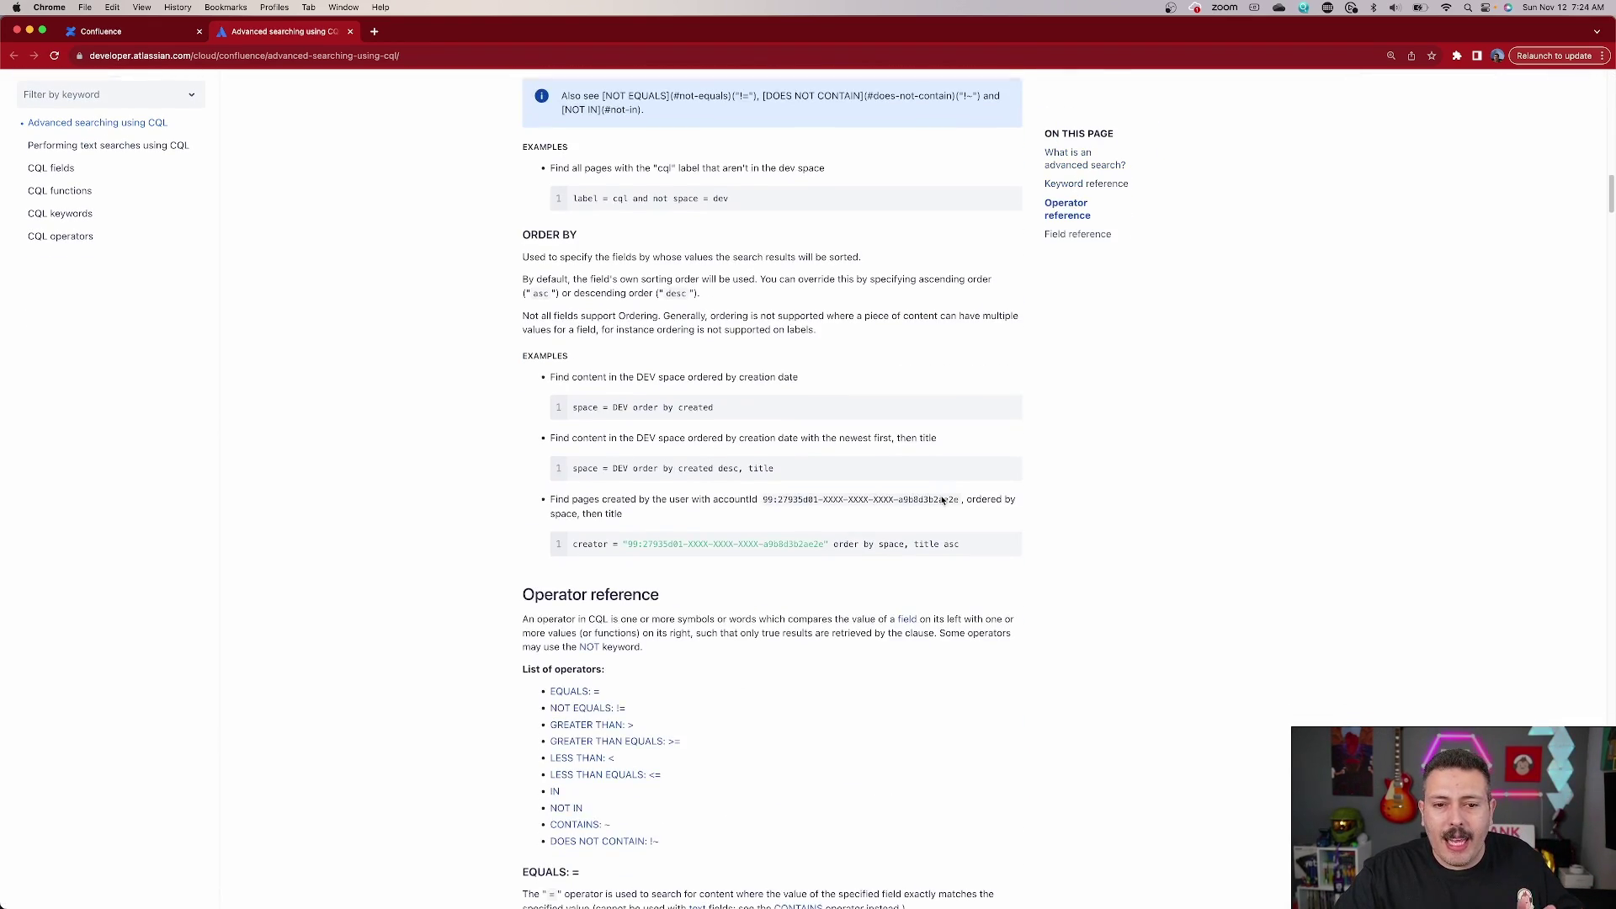
{"action": "left_click", "coordinate": [131, 33]}
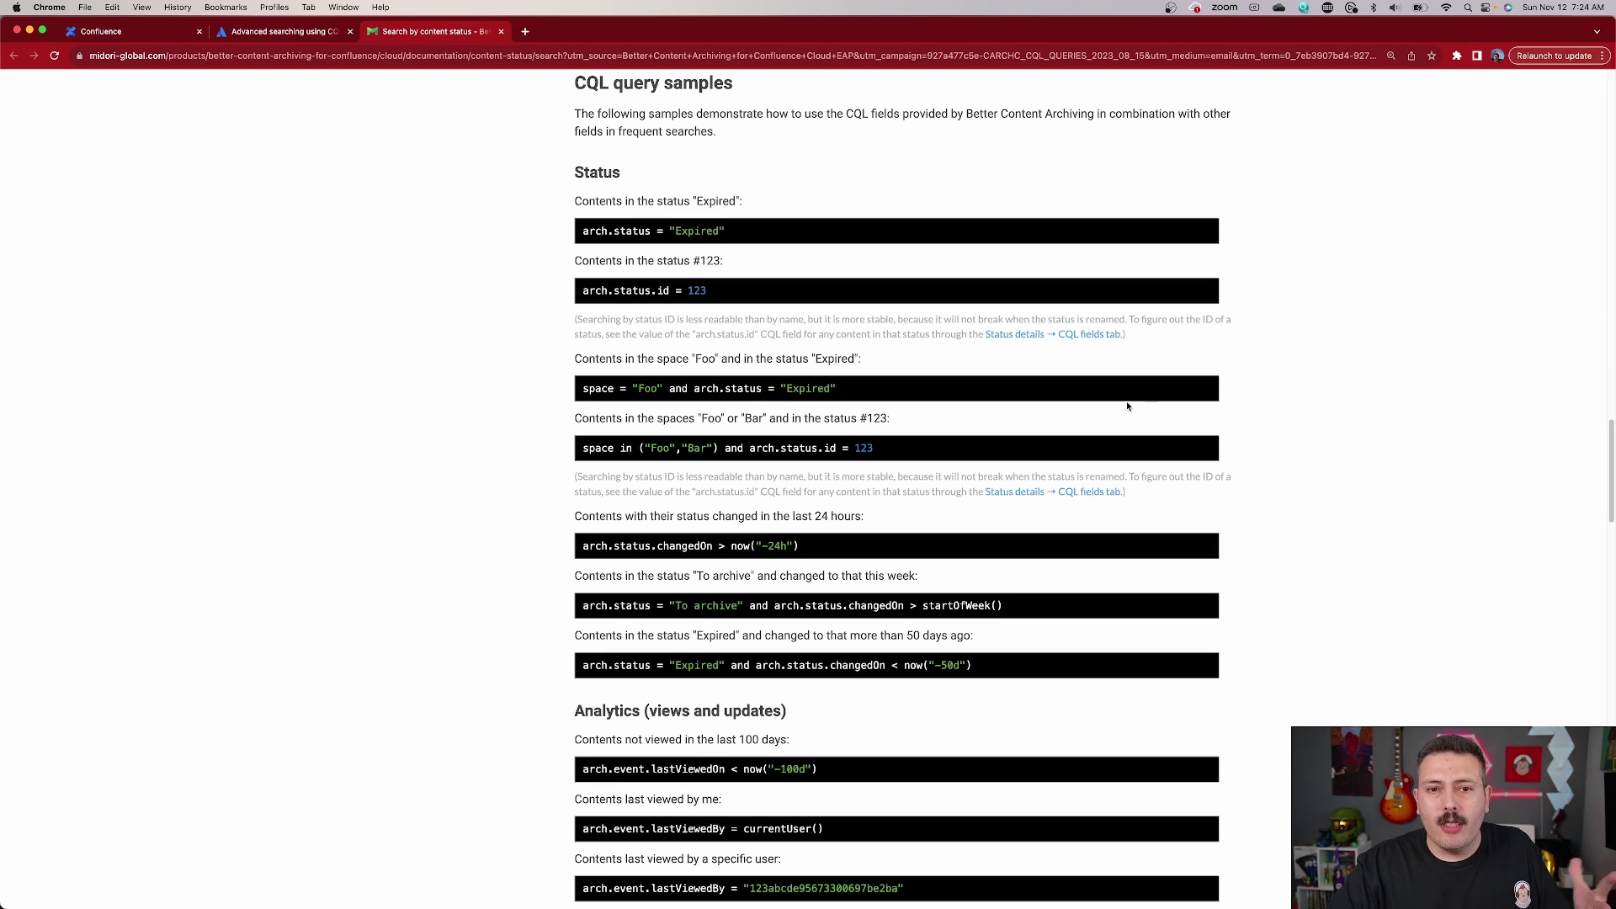
Read through the CQL query samples for analytics, owners, expiration, archiving and exclusions in the Better Content Archiving documentation.
{"action": "scroll", "coordinate": [1128, 407], "scroll_direction": "down", "scroll_amount": 12}
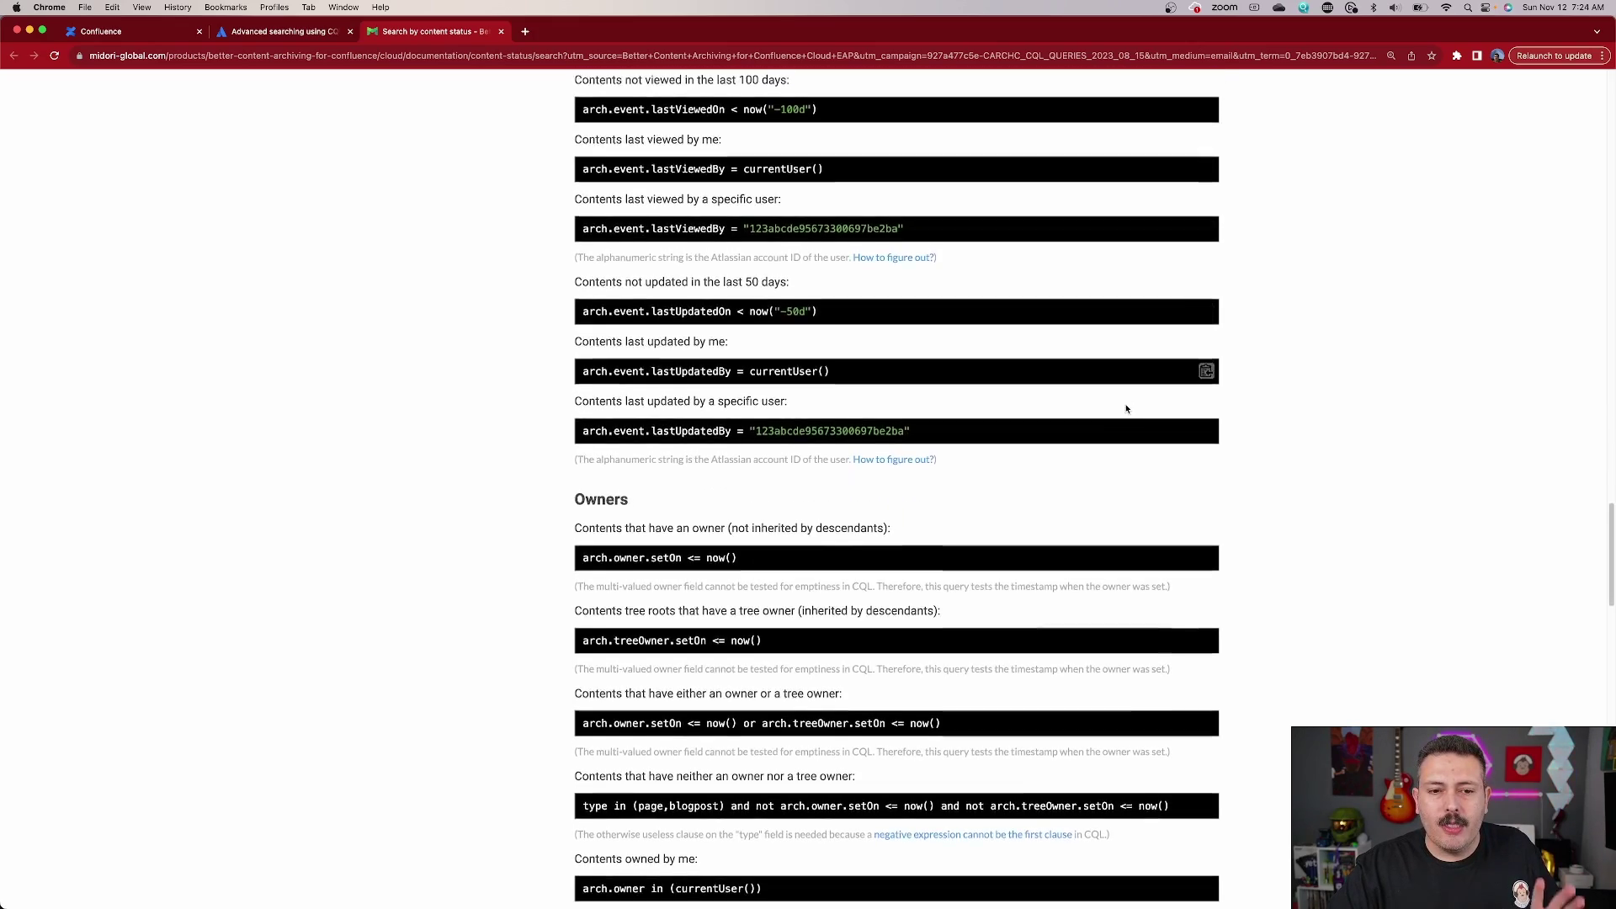
{"action": "scroll", "coordinate": [1126, 408], "scroll_direction": "down", "scroll_amount": 13}
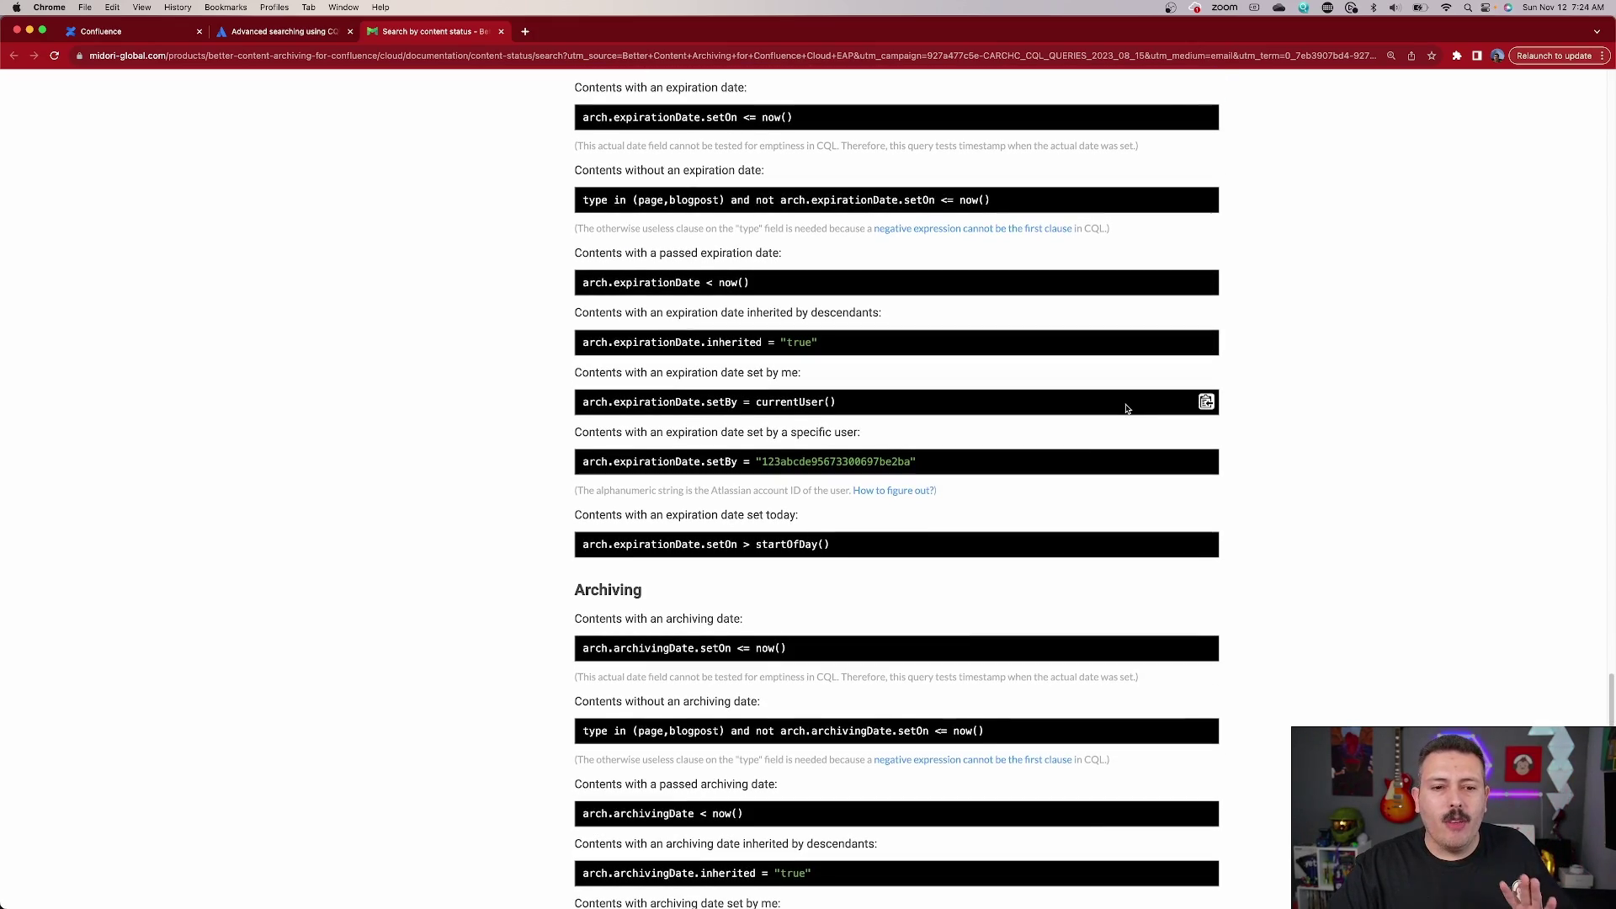
{"action": "scroll", "coordinate": [1126, 408], "scroll_direction": "up", "scroll_amount": 2}
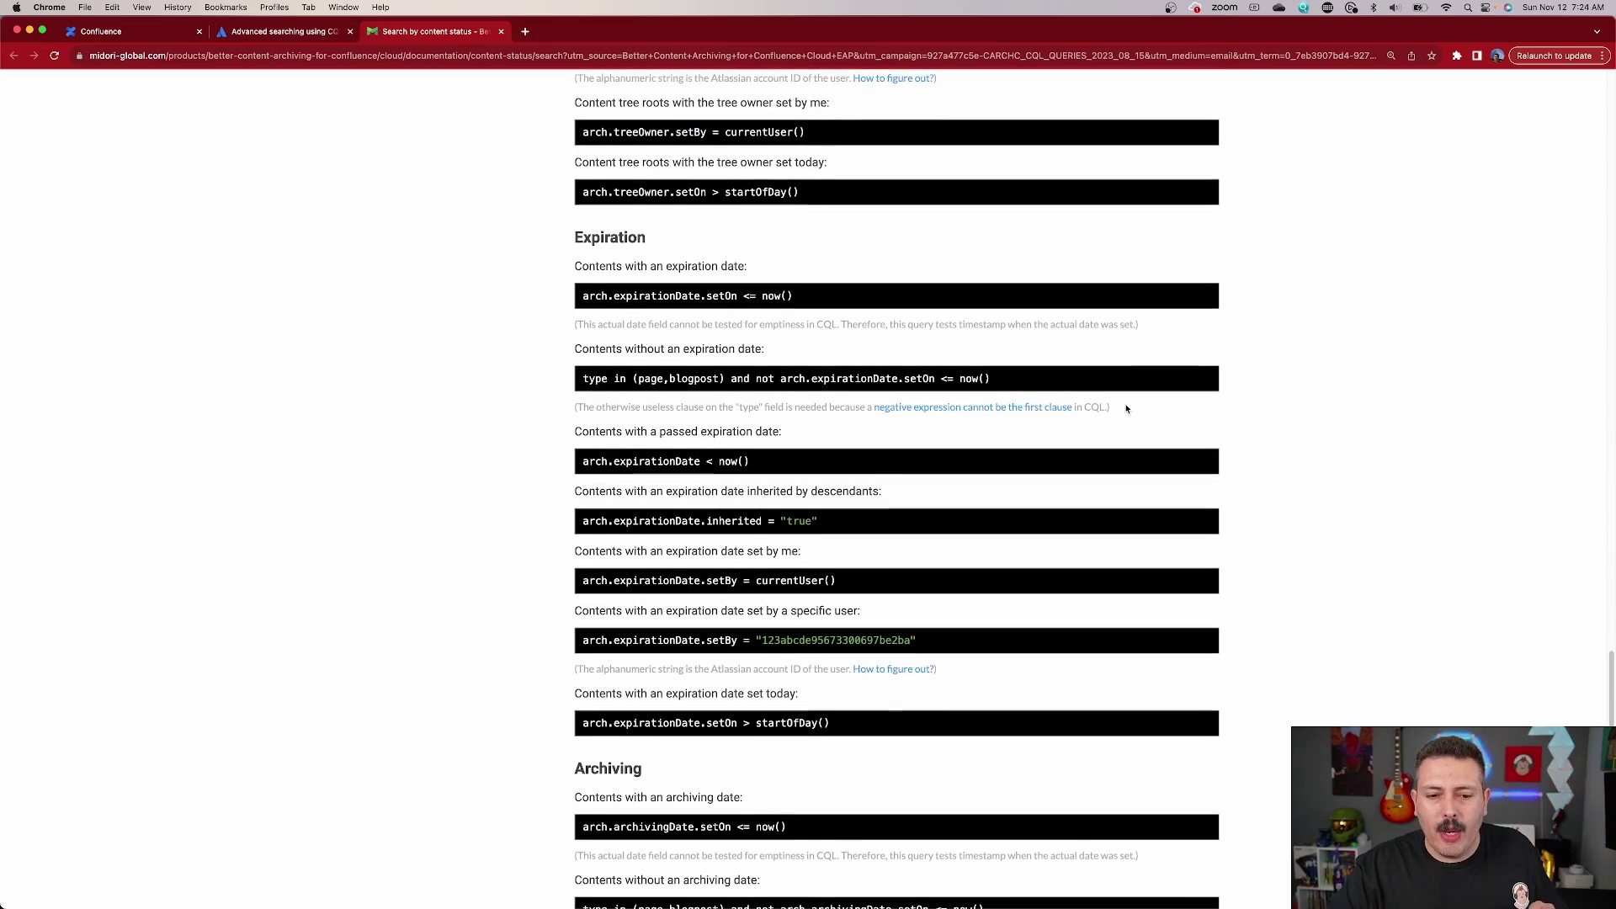
{"action": "scroll", "coordinate": [1126, 408], "scroll_direction": "down", "scroll_amount": 12}
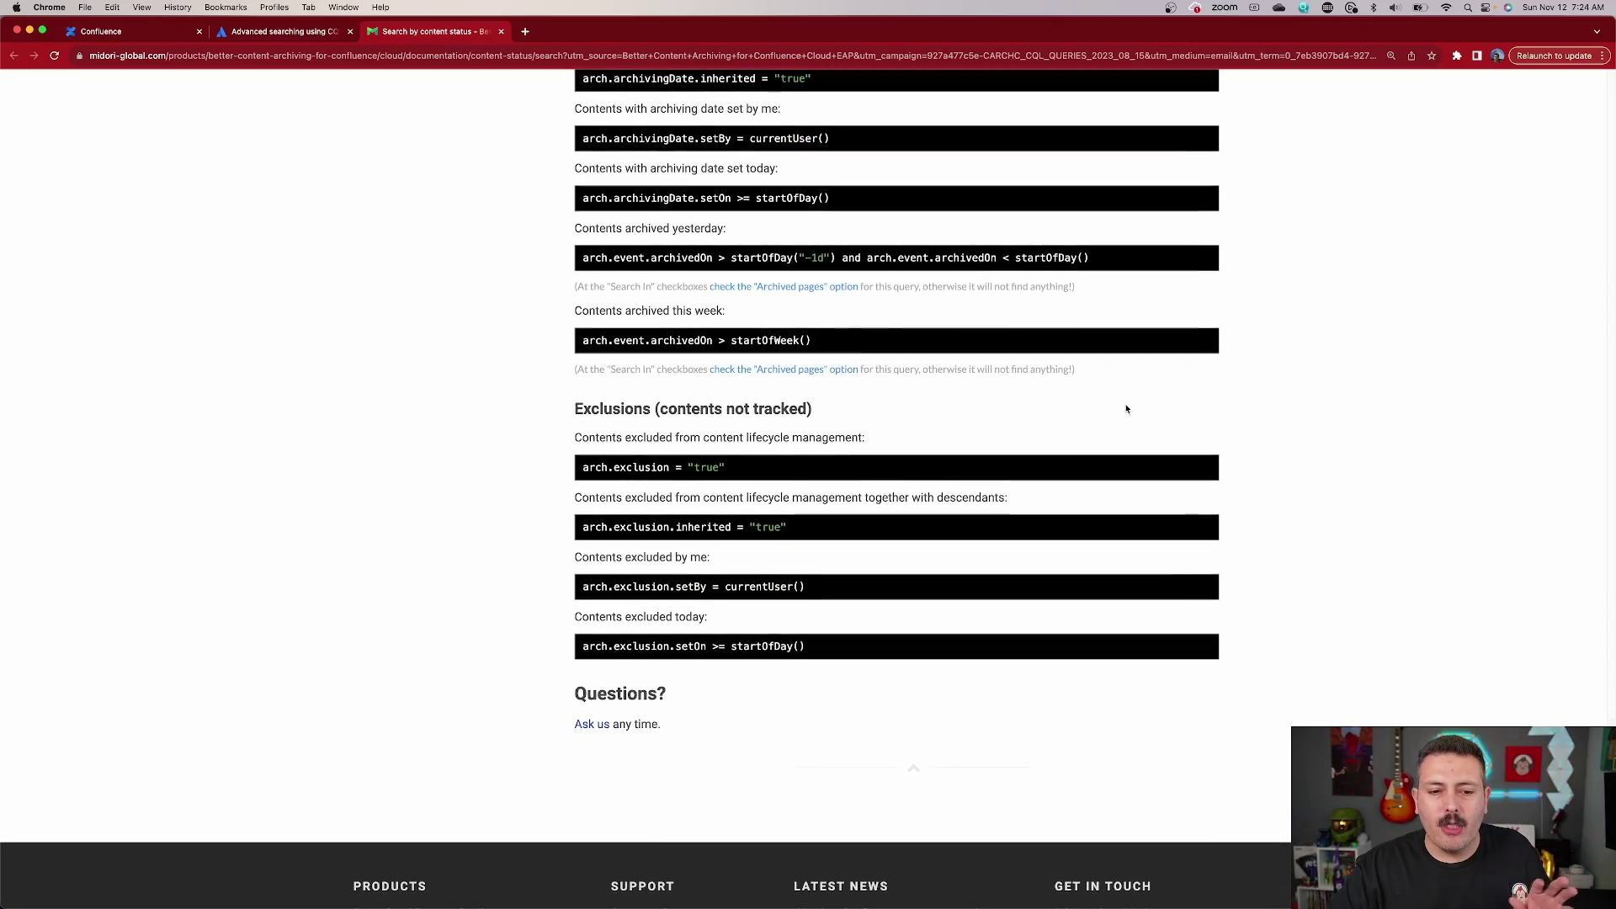
{"action": "scroll", "coordinate": [1127, 408], "scroll_direction": "up", "scroll_amount": 20}
{"action": "scroll", "coordinate": [1126, 408], "scroll_direction": "up", "scroll_amount": 7}
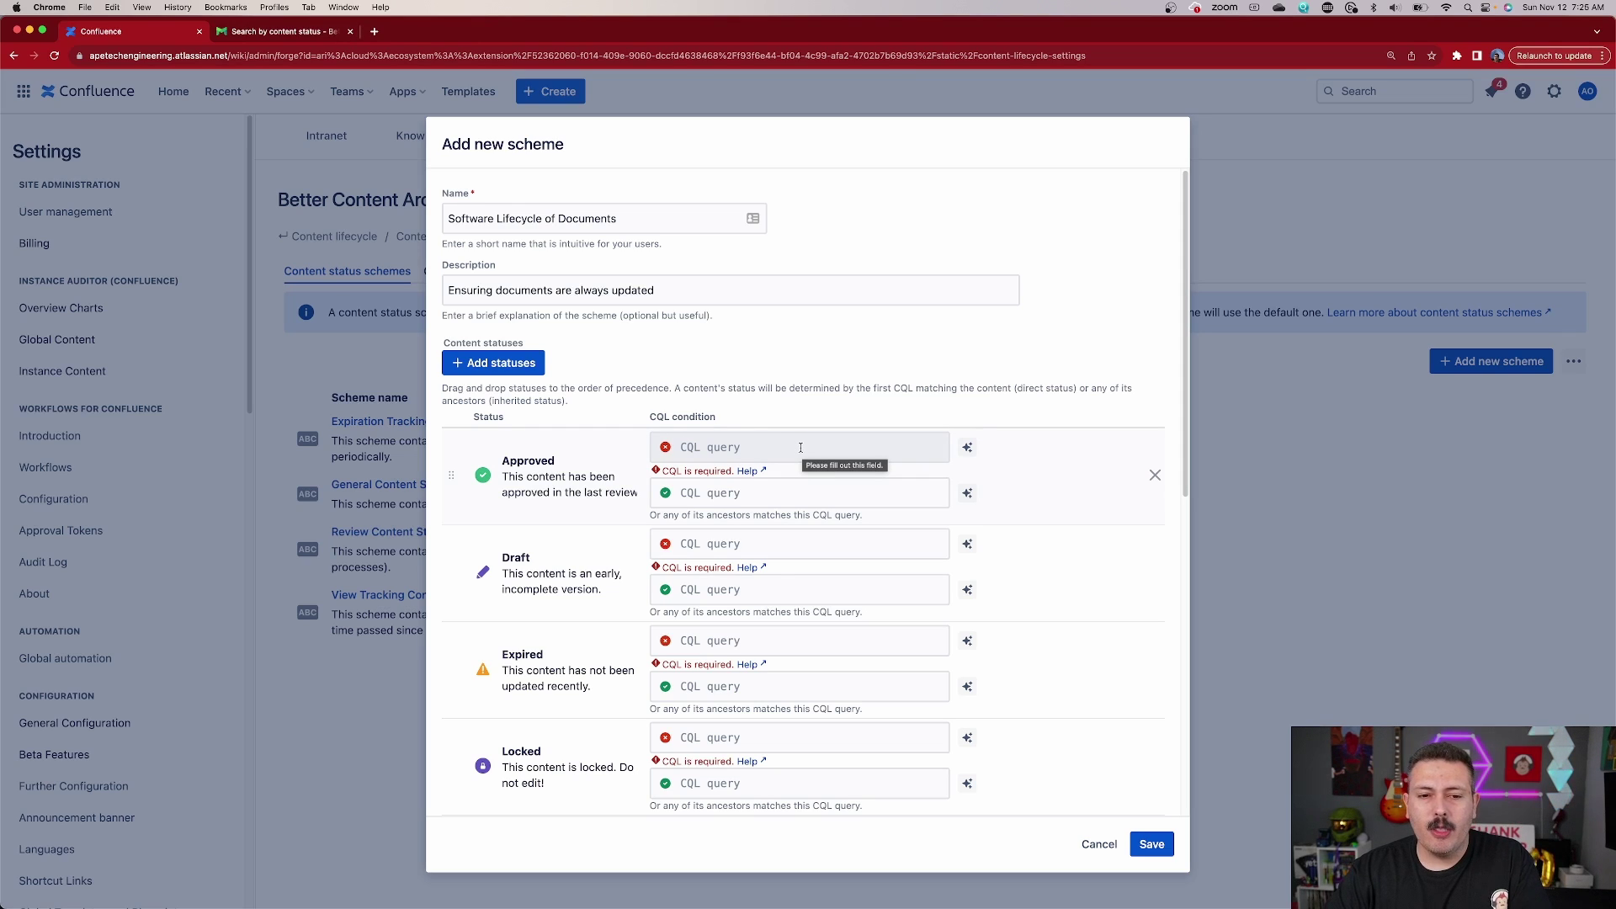
Fill the Approved status's CQL condition with label = "approved" from the label example, and discard the new scheme without saving.
{"action": "left_click", "coordinate": [799, 447]}
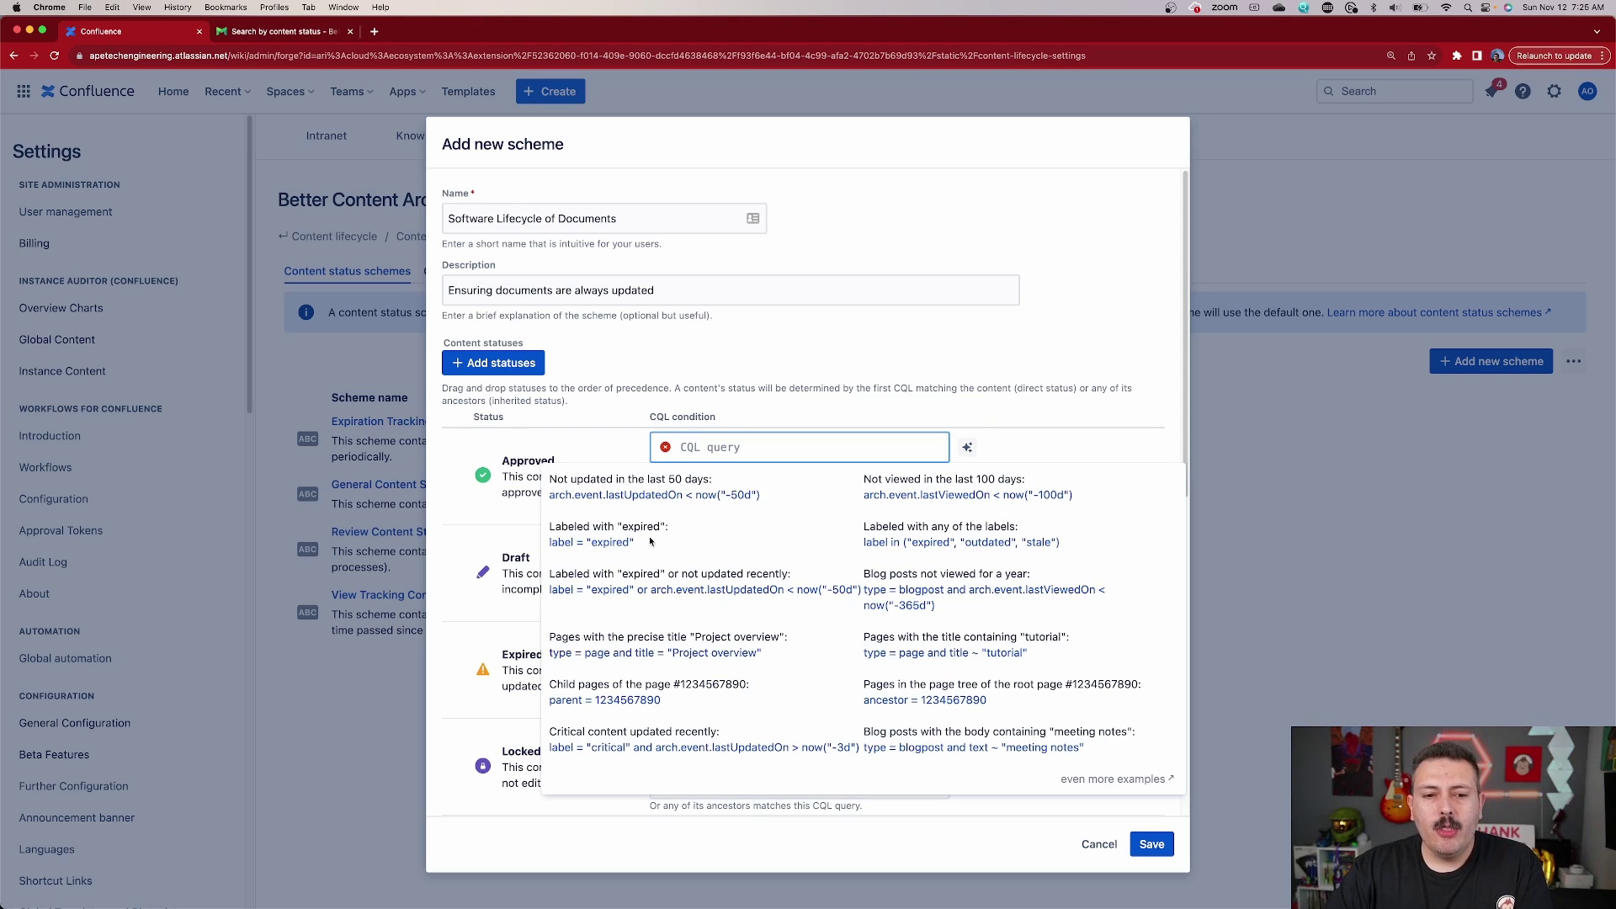
{"action": "left_click_drag", "start_coordinate": [636, 542], "coordinate": [549, 542]}
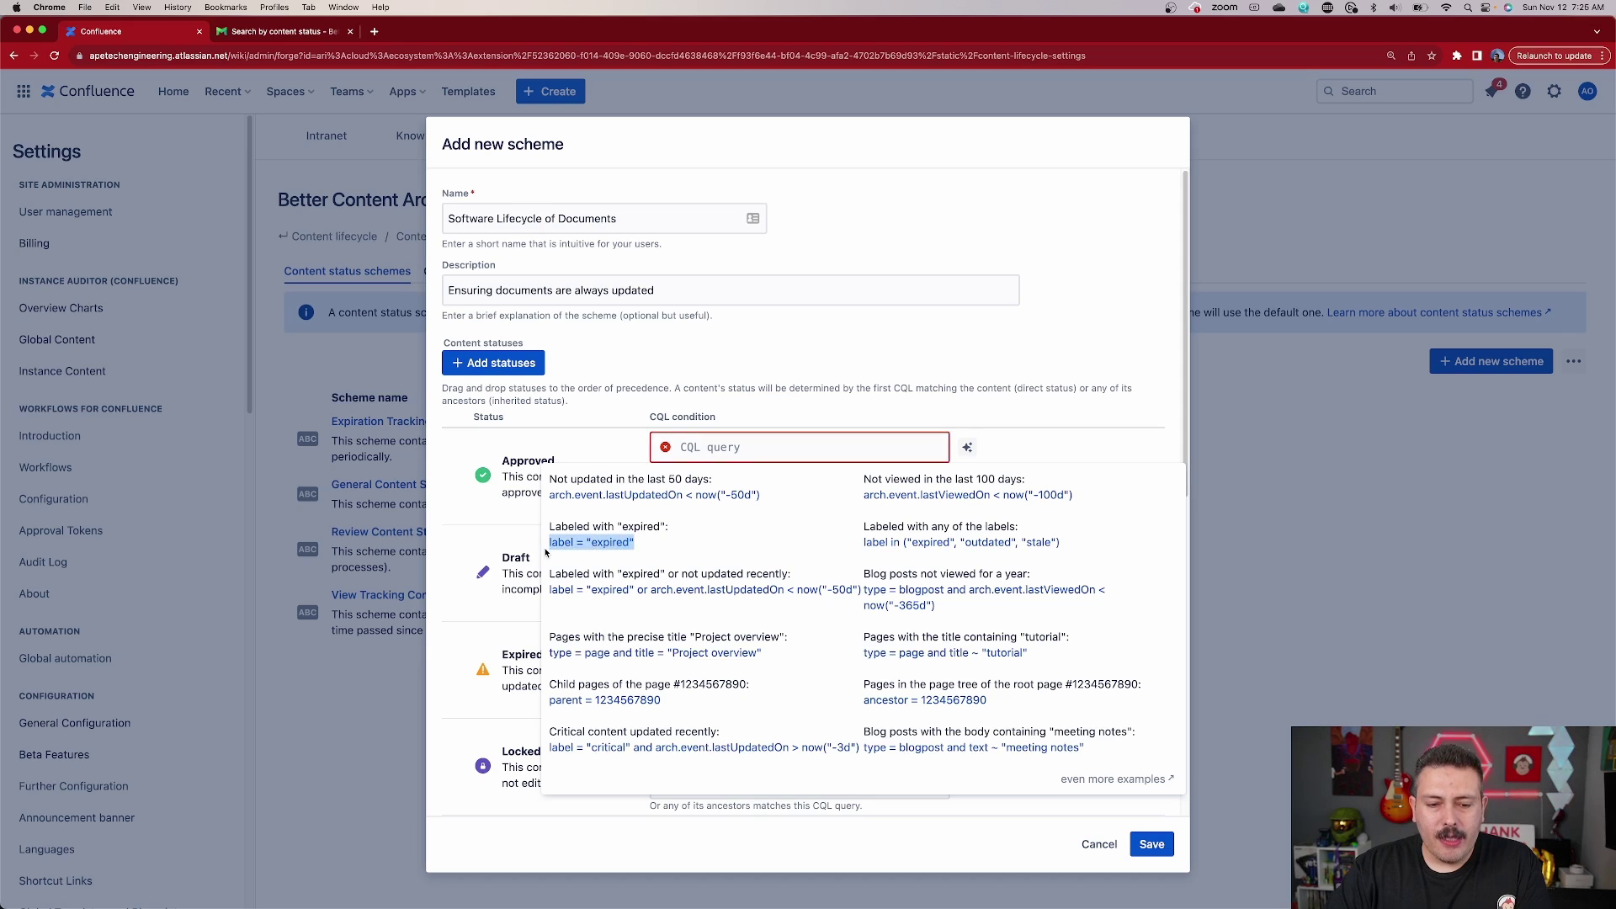
{"action": "left_click", "coordinate": [590, 542]}
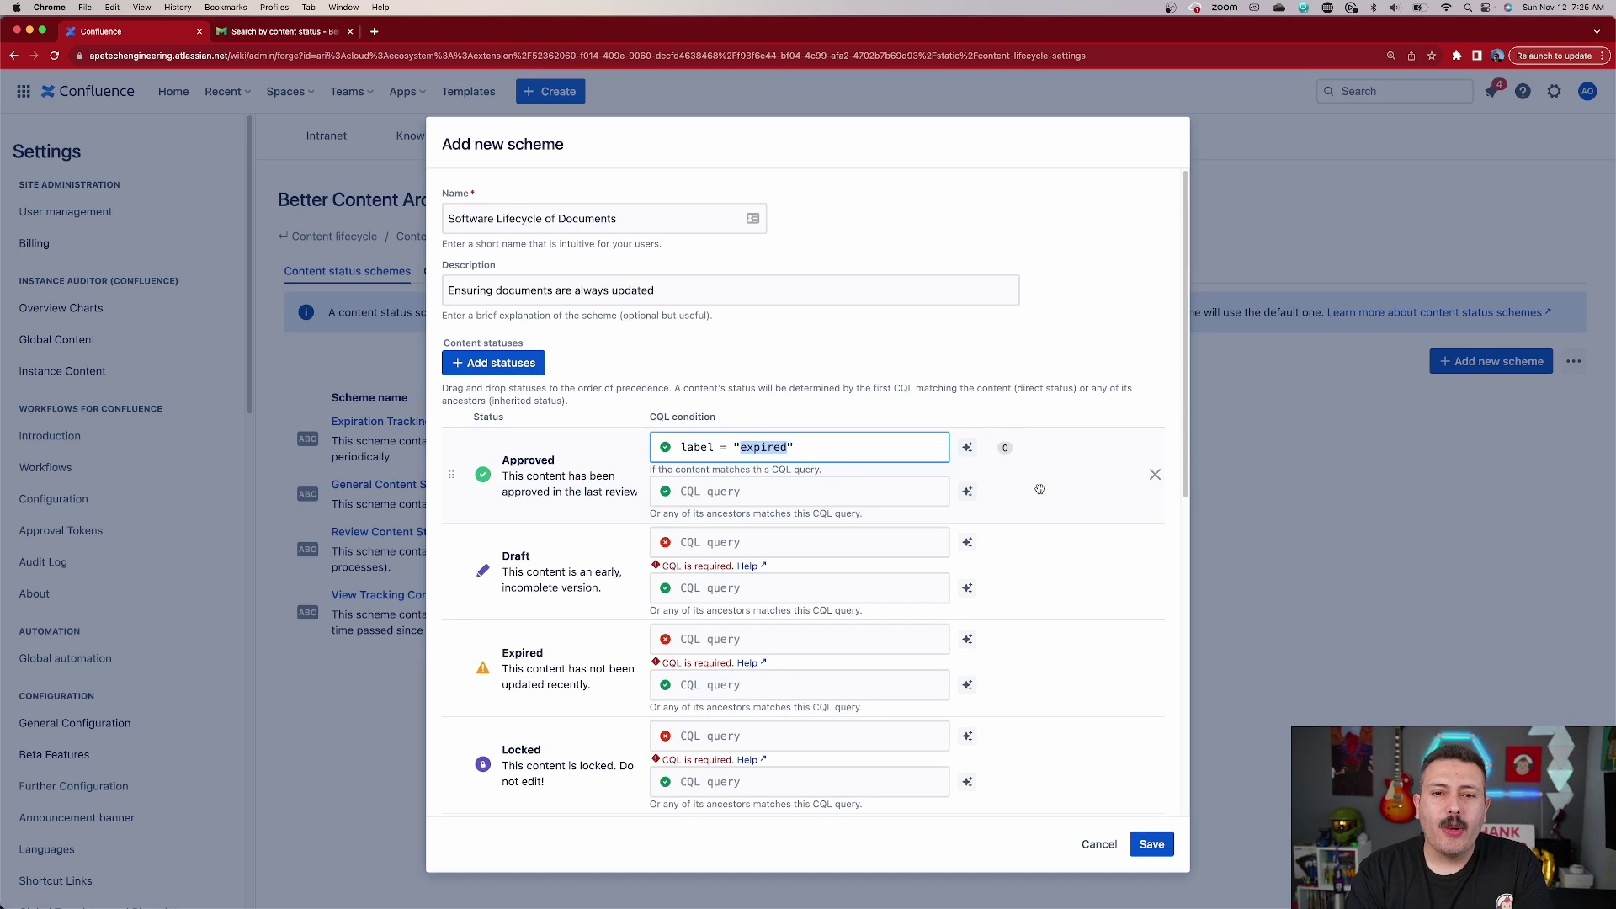
{"action": "type", "text": "approved"}
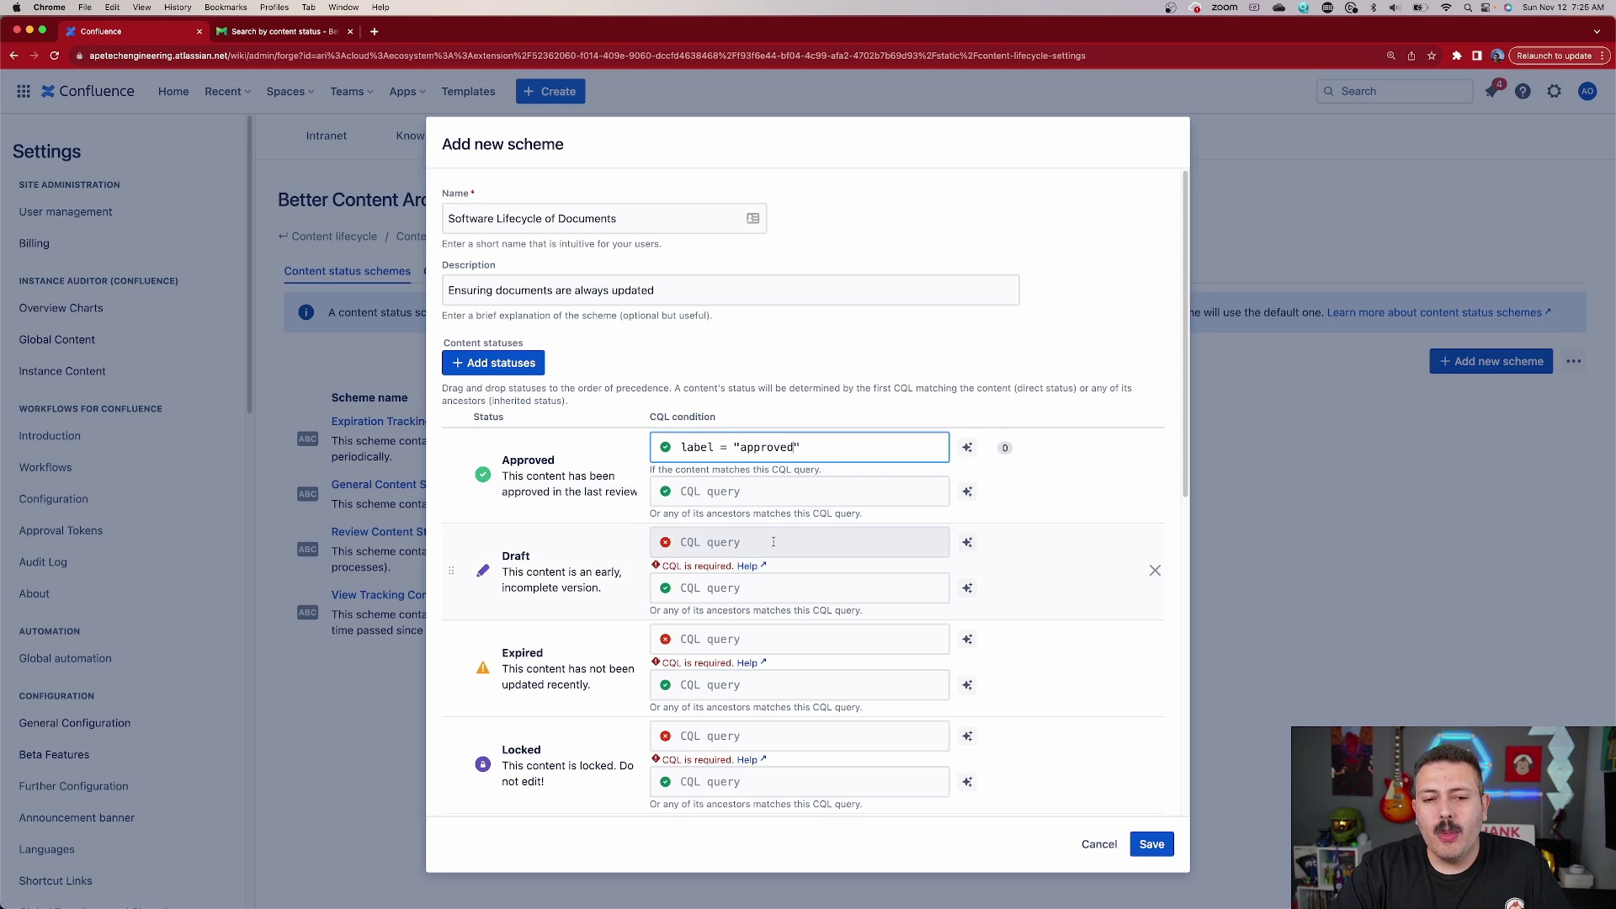
{"action": "left_click", "coordinate": [1097, 844]}
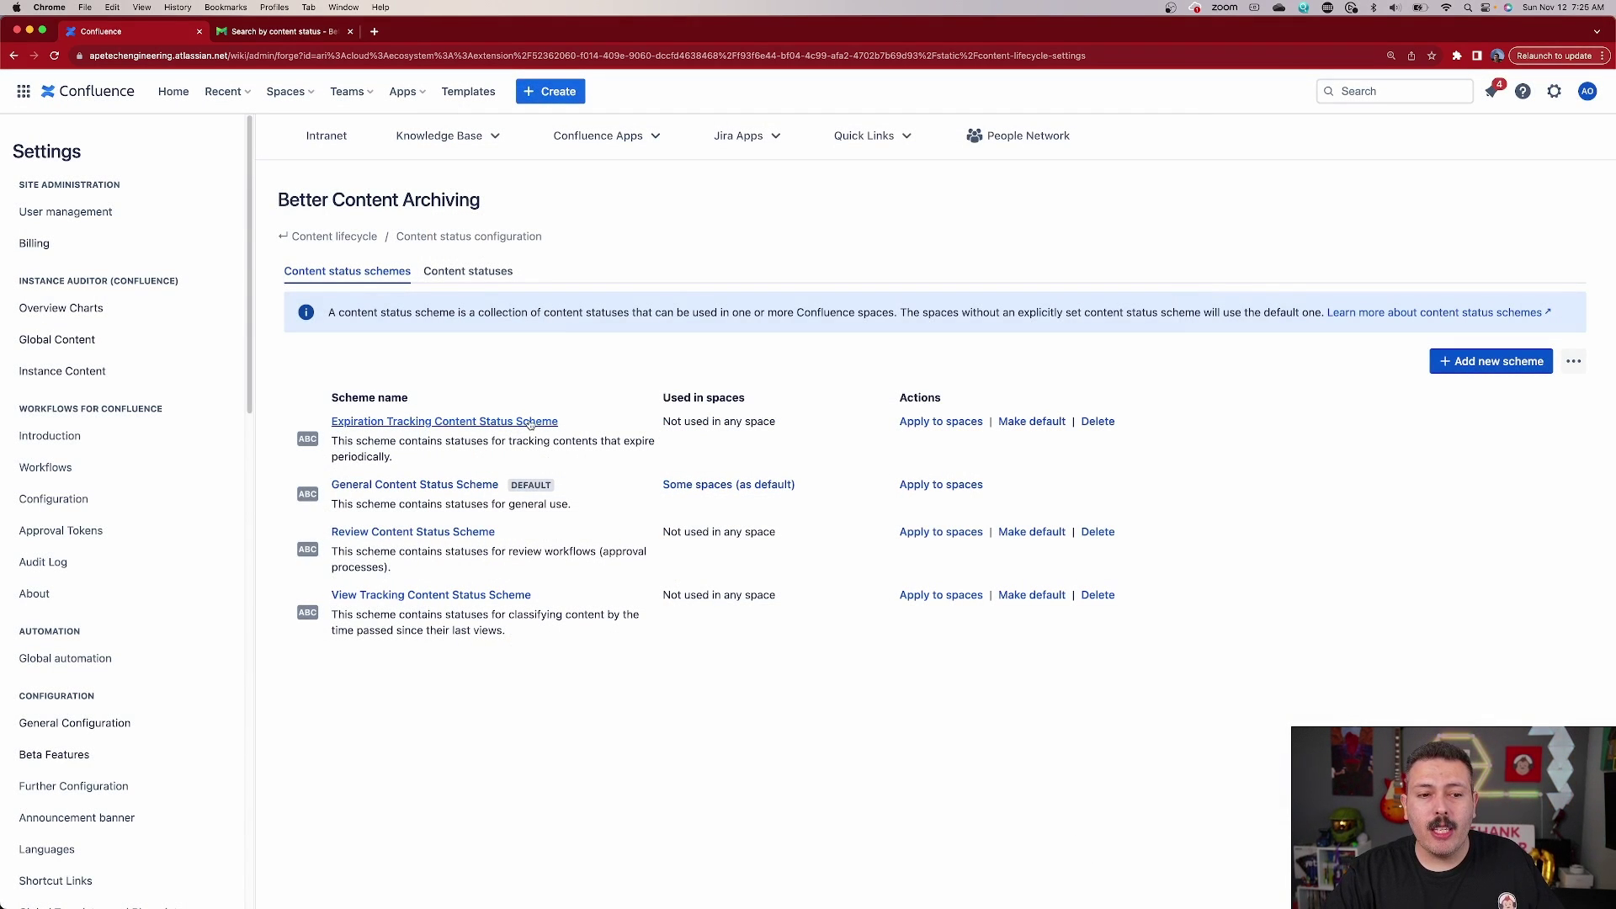
Open the General Content Status Scheme and examine its statuses and their CQL conditions.
{"action": "left_click", "coordinate": [448, 487]}
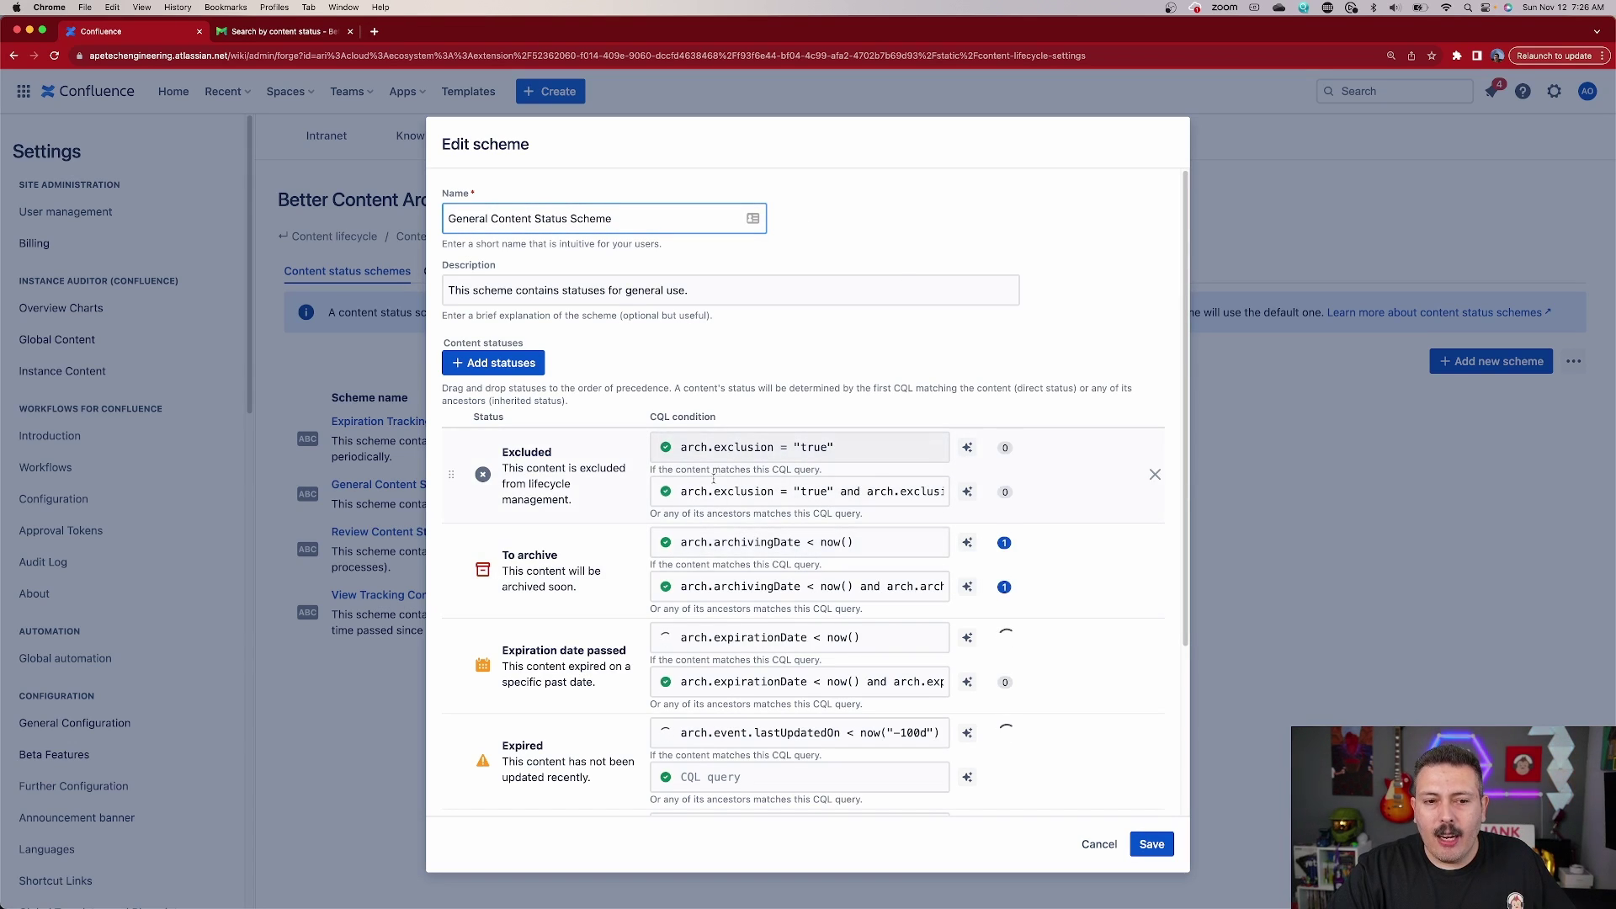
{"action": "scroll", "coordinate": [873, 546], "scroll_direction": "down", "scroll_amount": 1}
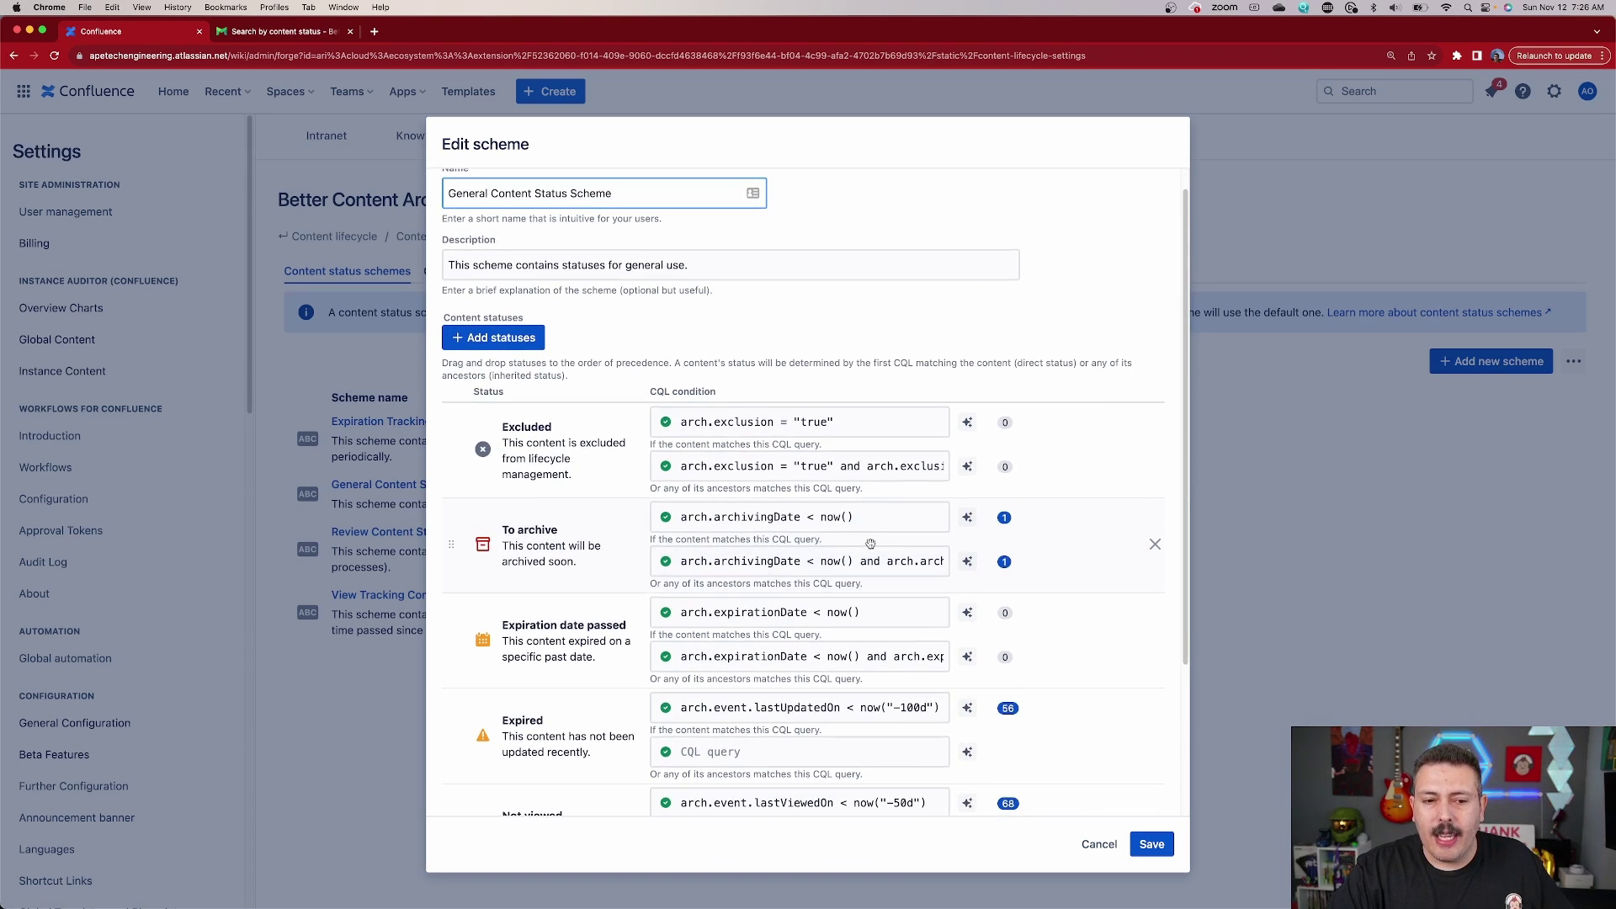
{"action": "scroll", "coordinate": [873, 545], "scroll_direction": "down", "scroll_amount": 3}
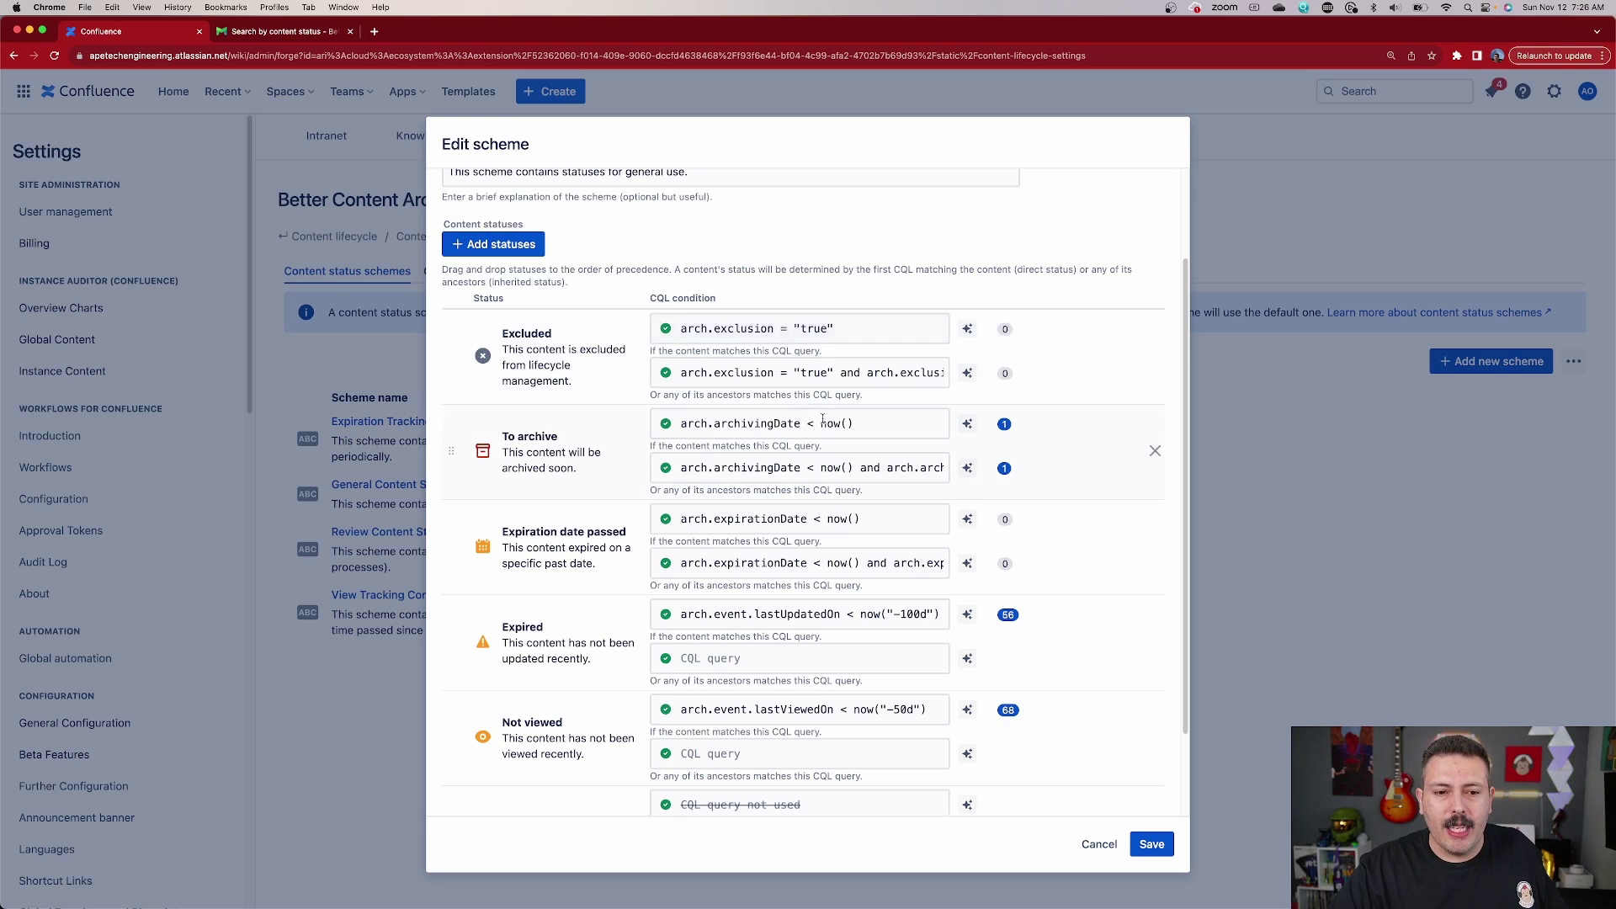
{"action": "scroll", "coordinate": [846, 443], "scroll_direction": "down", "scroll_amount": 3}
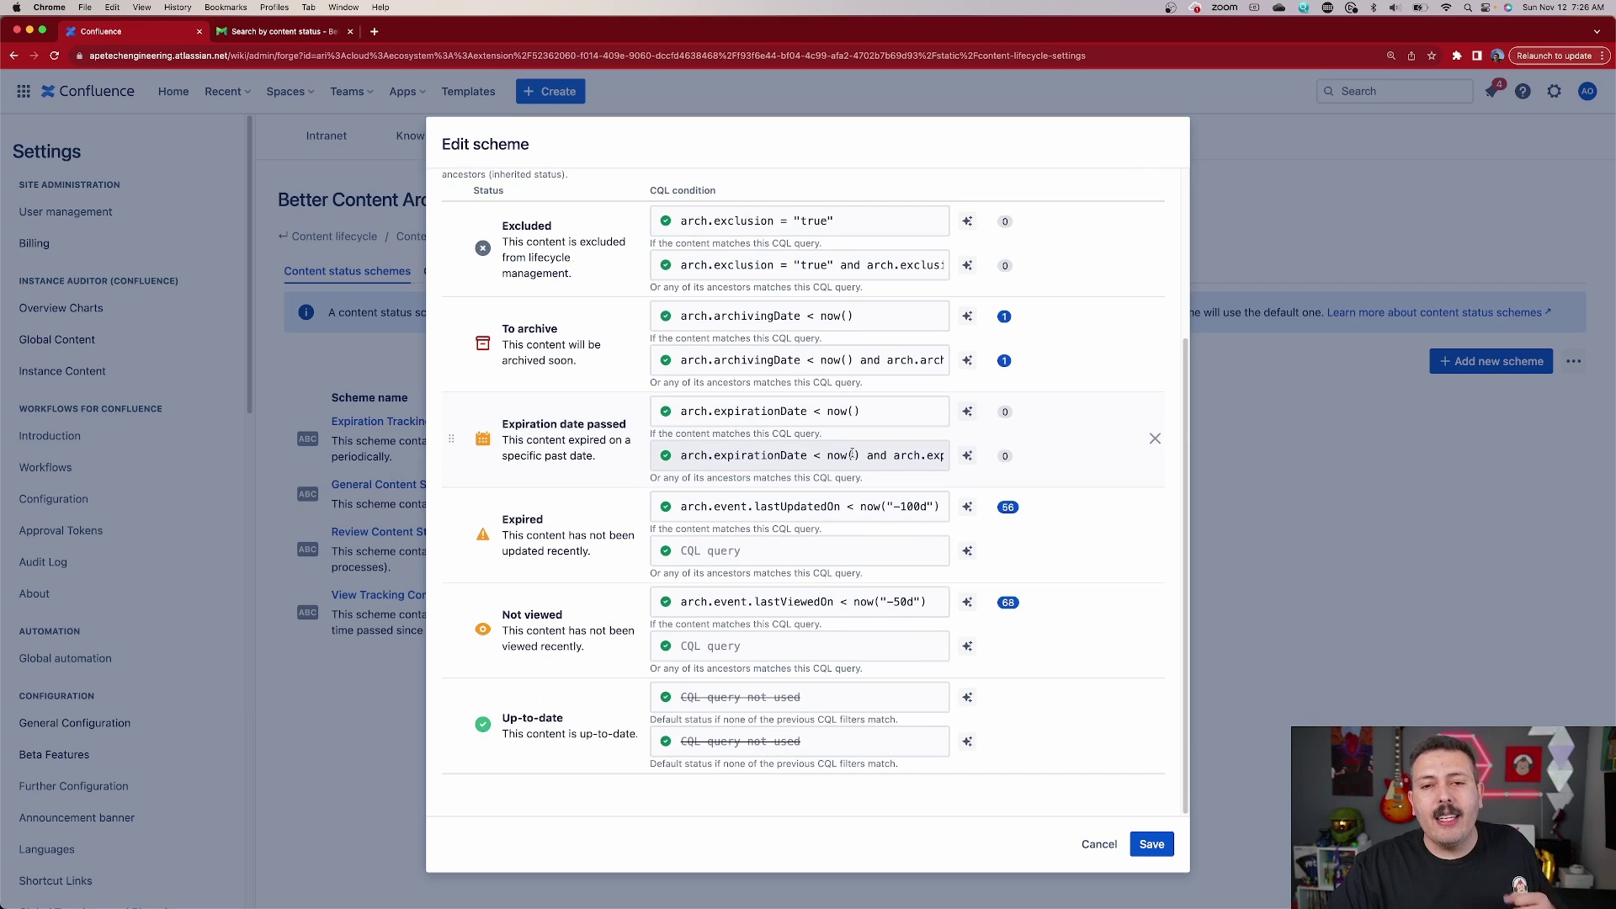
{"action": "scroll", "coordinate": [853, 456], "scroll_direction": "up", "scroll_amount": 4}
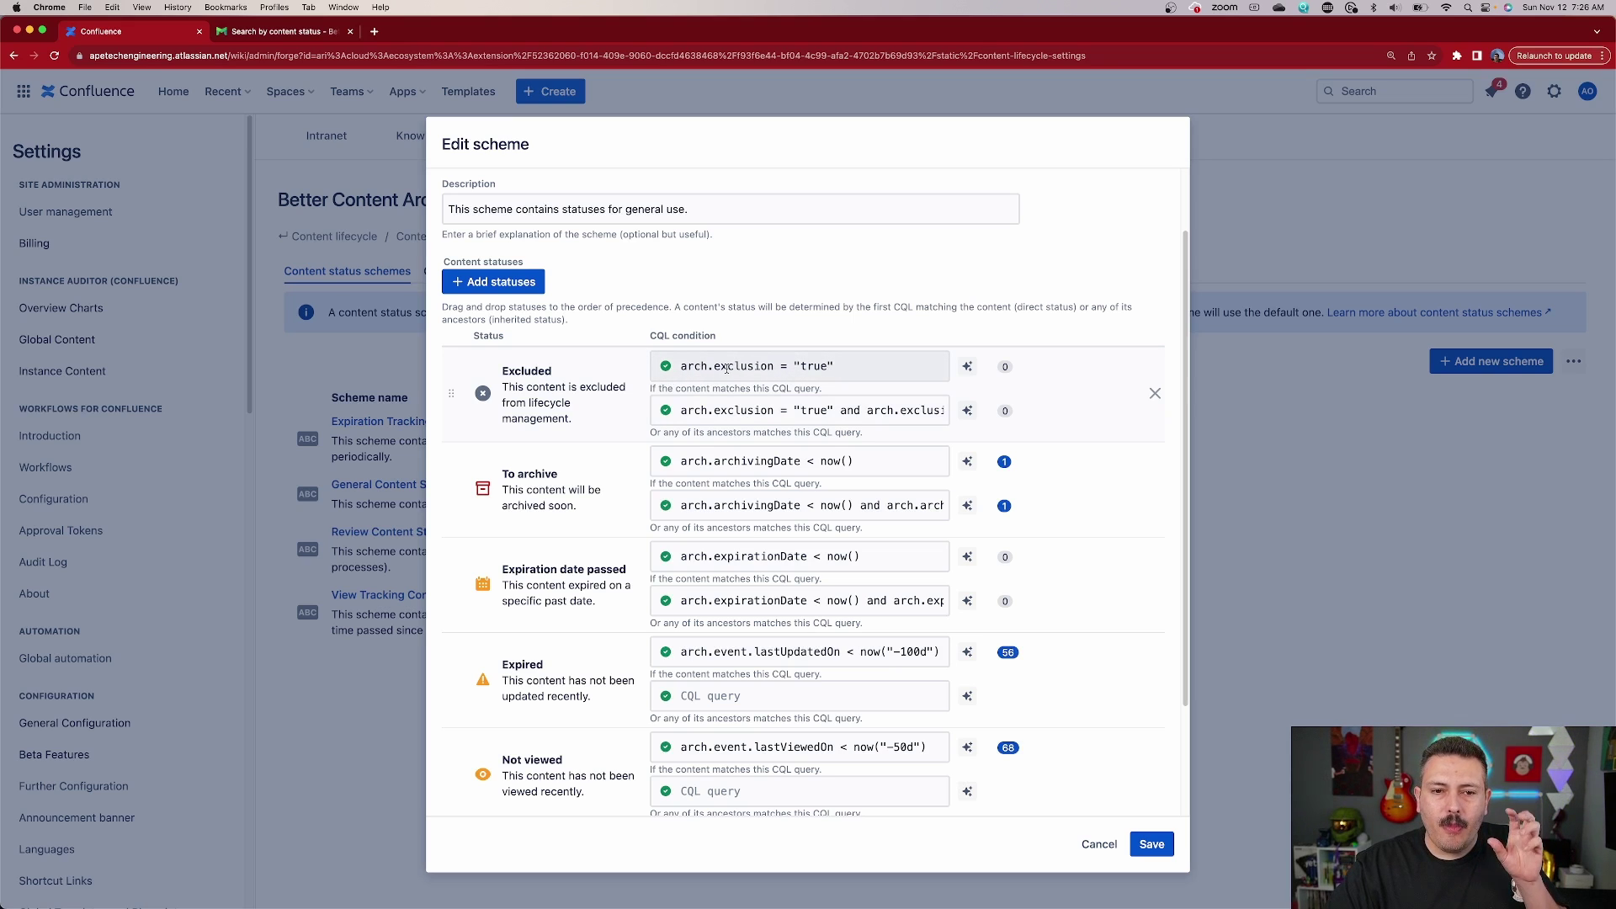
Examine the Excluded status's direct and inherited CQL queries, and close the scheme without saving.
{"action": "left_click_drag", "start_coordinate": [684, 366], "coordinate": [854, 363]}
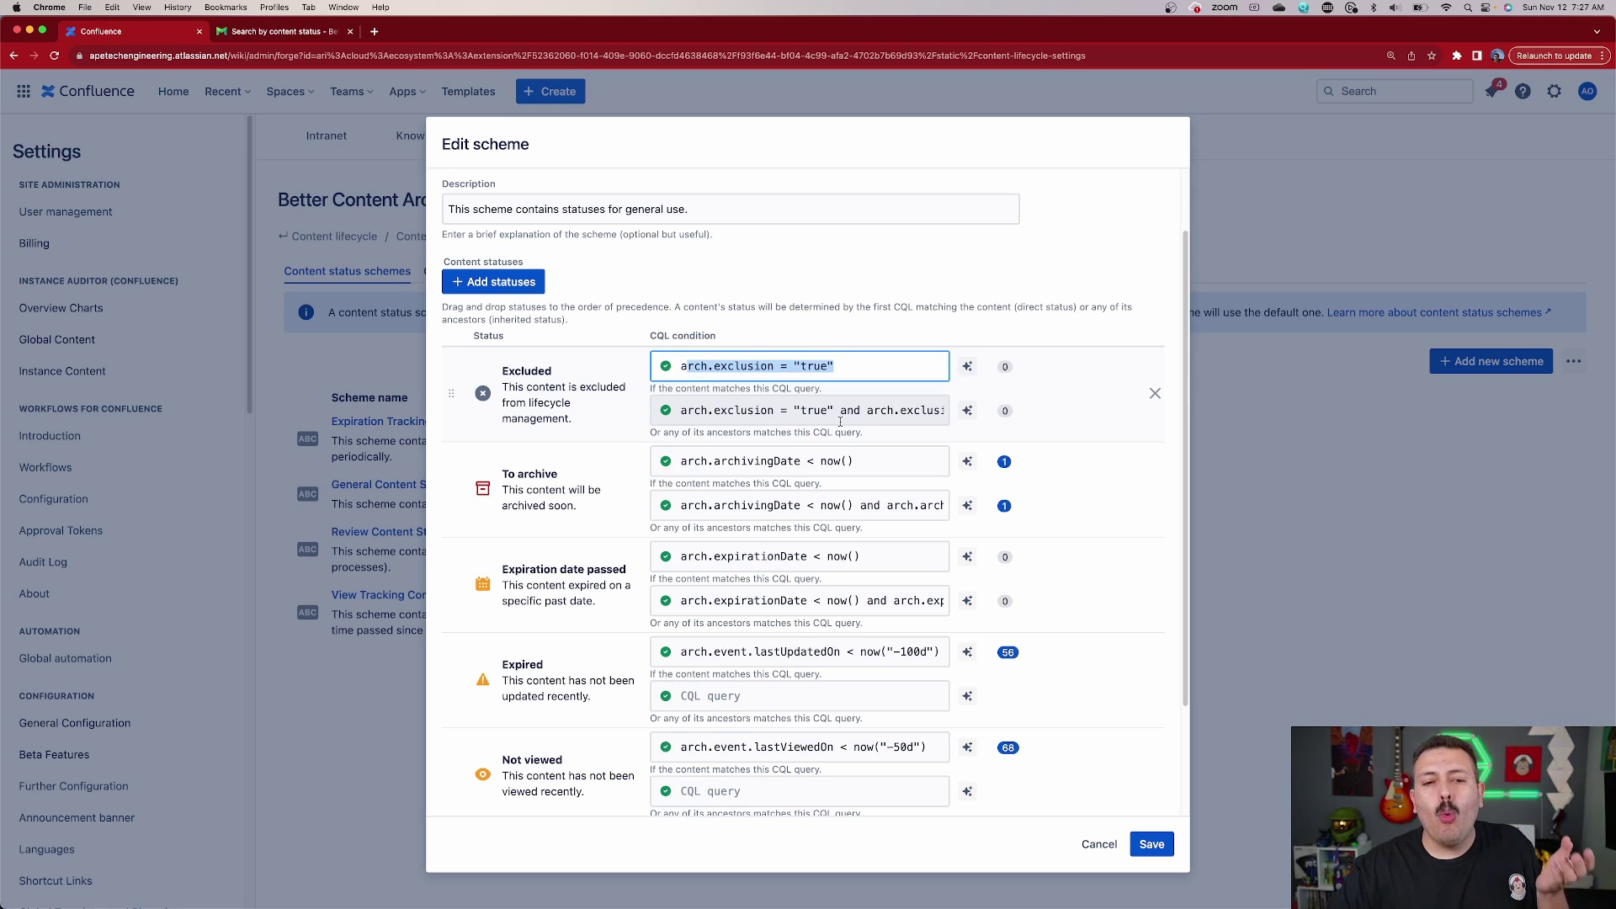
{"action": "left_click_drag", "start_coordinate": [839, 410], "coordinate": [946, 410]}
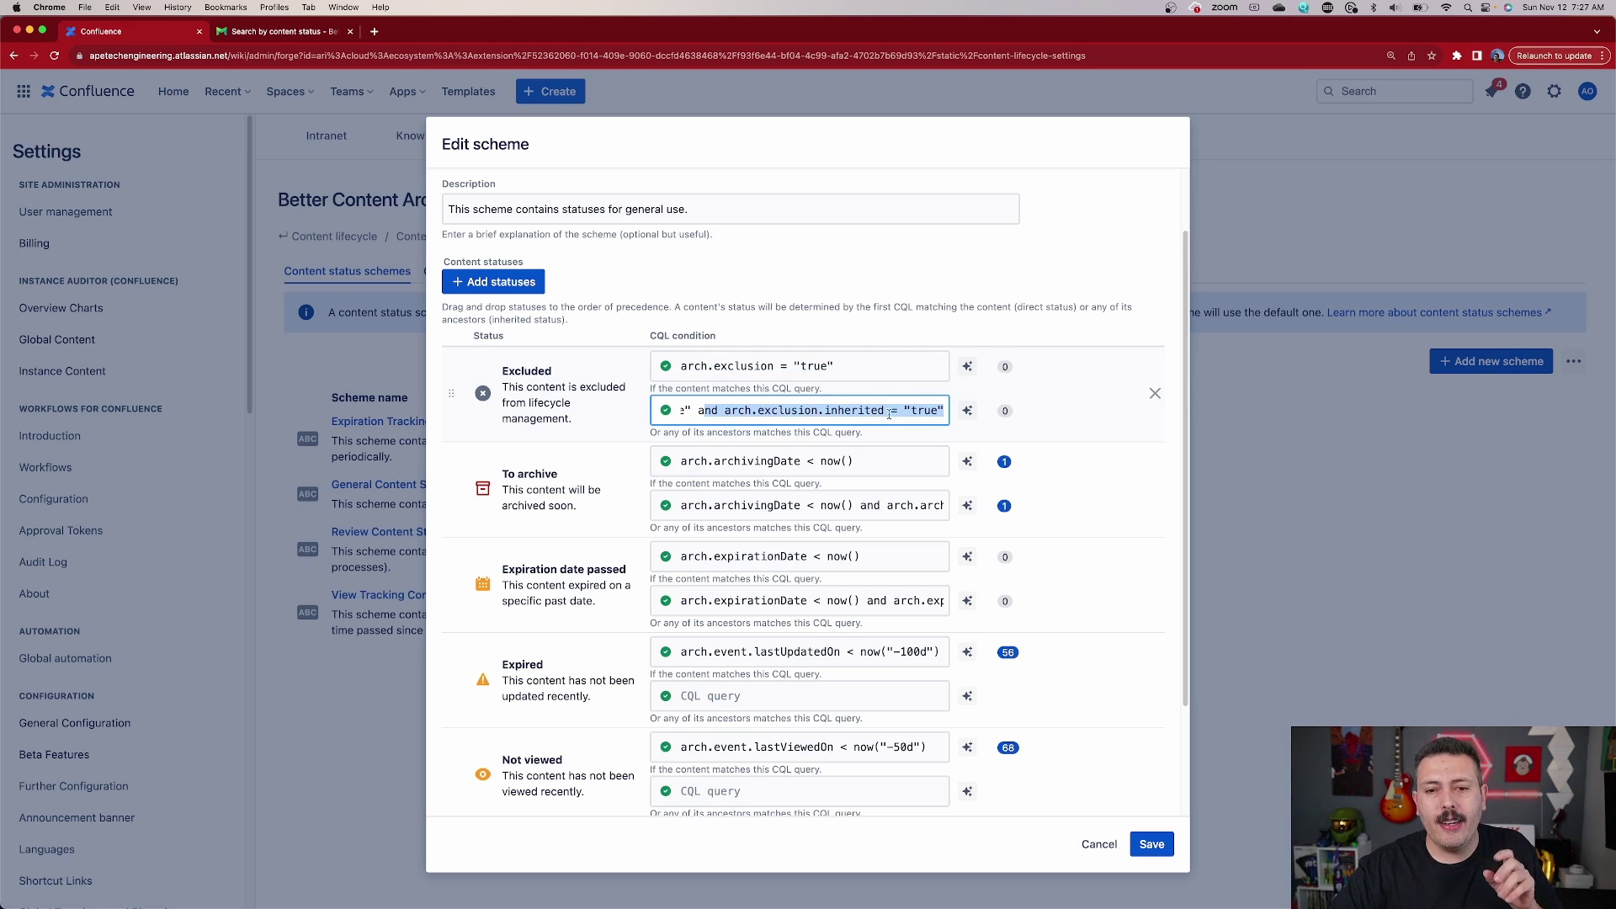
{"action": "left_click", "coordinate": [949, 416]}
{"action": "key", "text": "super+a"}
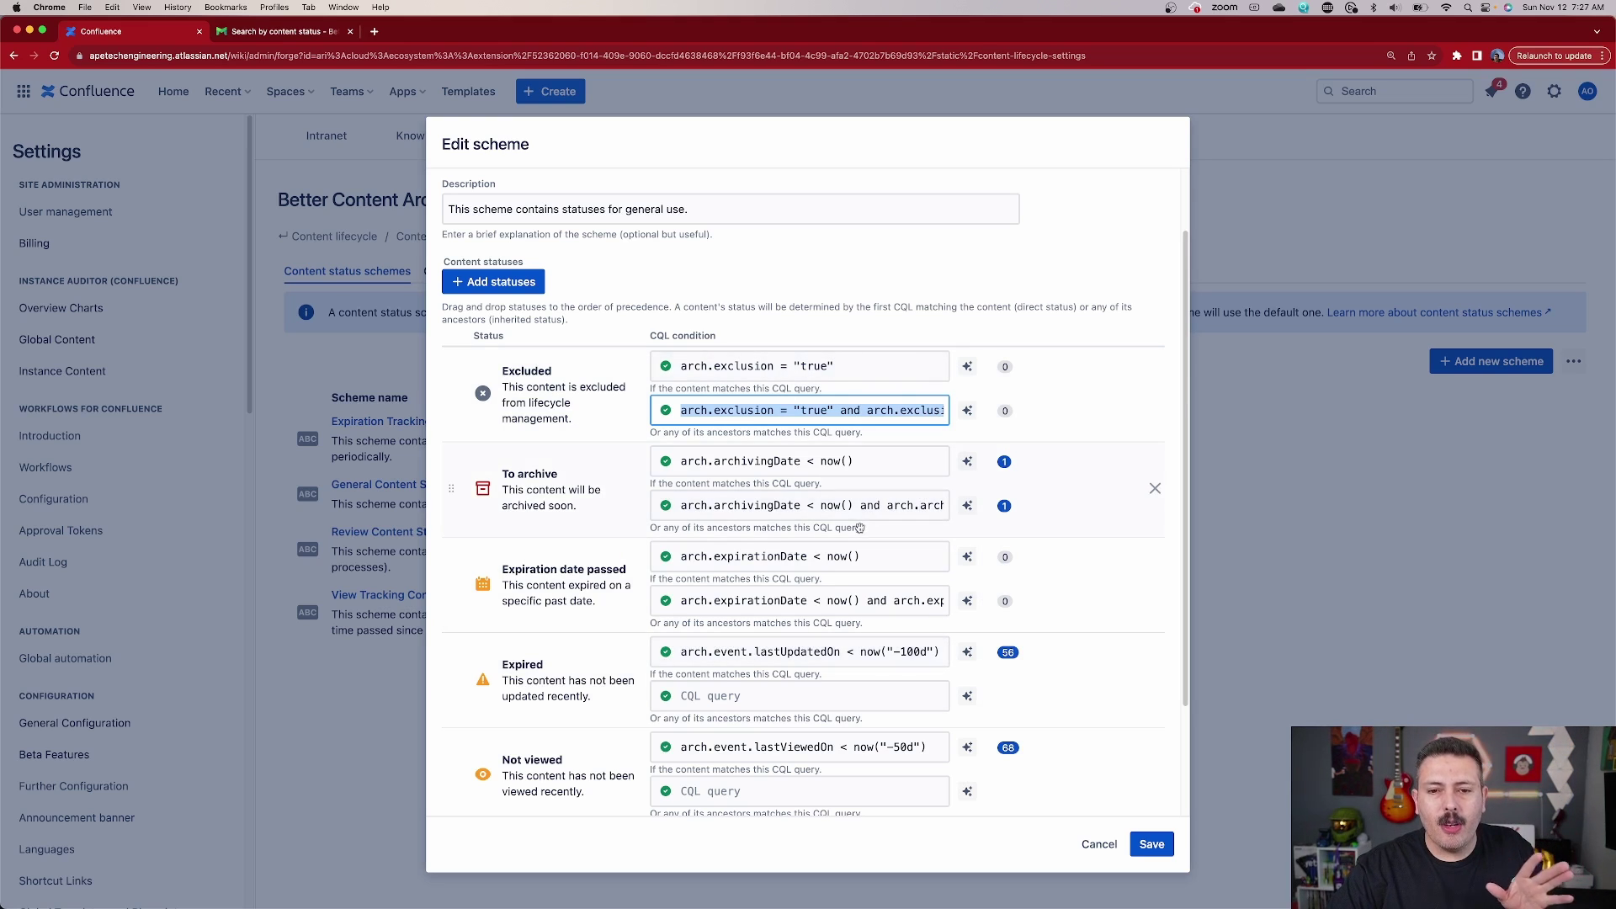
{"action": "left_click", "coordinate": [1096, 846]}
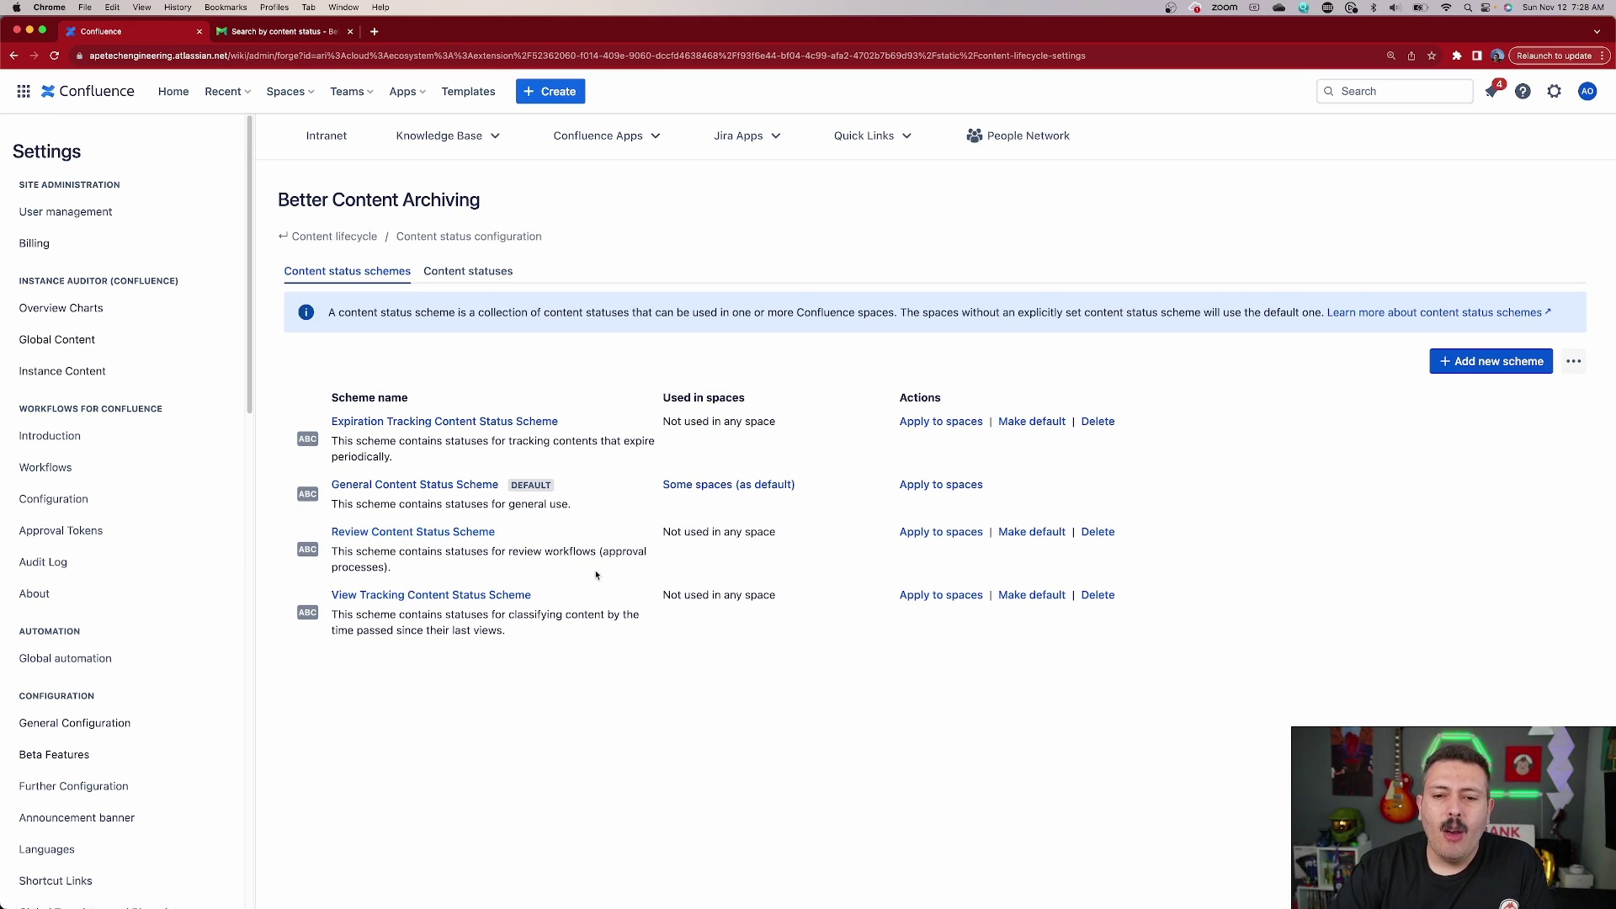
Read the delete and make-default confirmations for the Review Content Status Scheme, cancelling both.
{"action": "left_click", "coordinate": [1098, 532]}
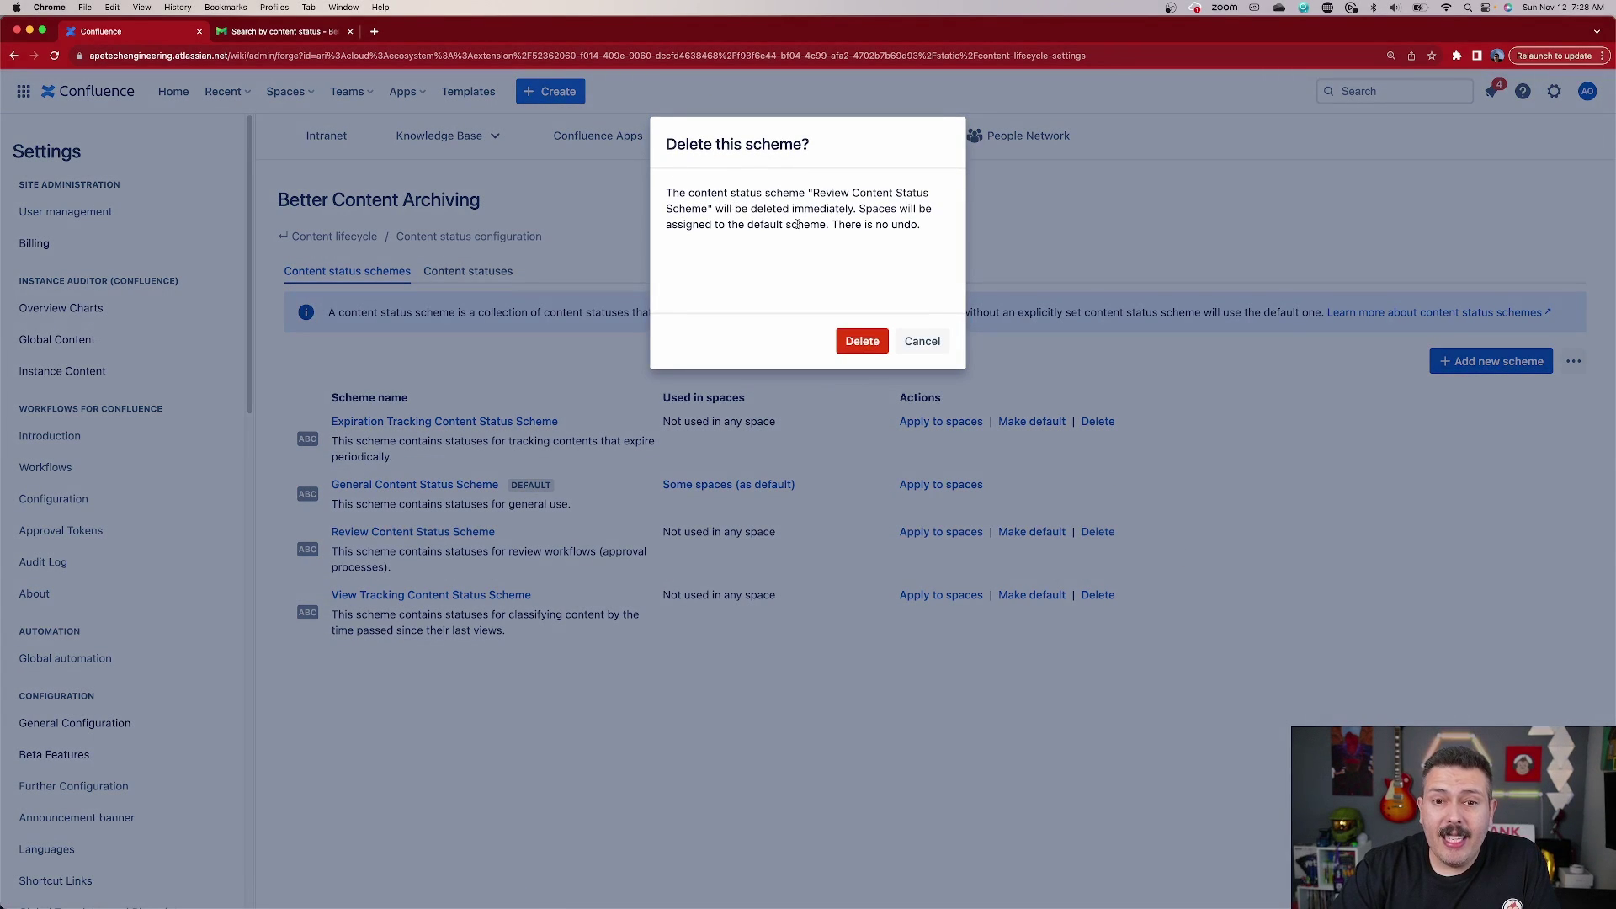
{"action": "left_click", "coordinate": [920, 342]}
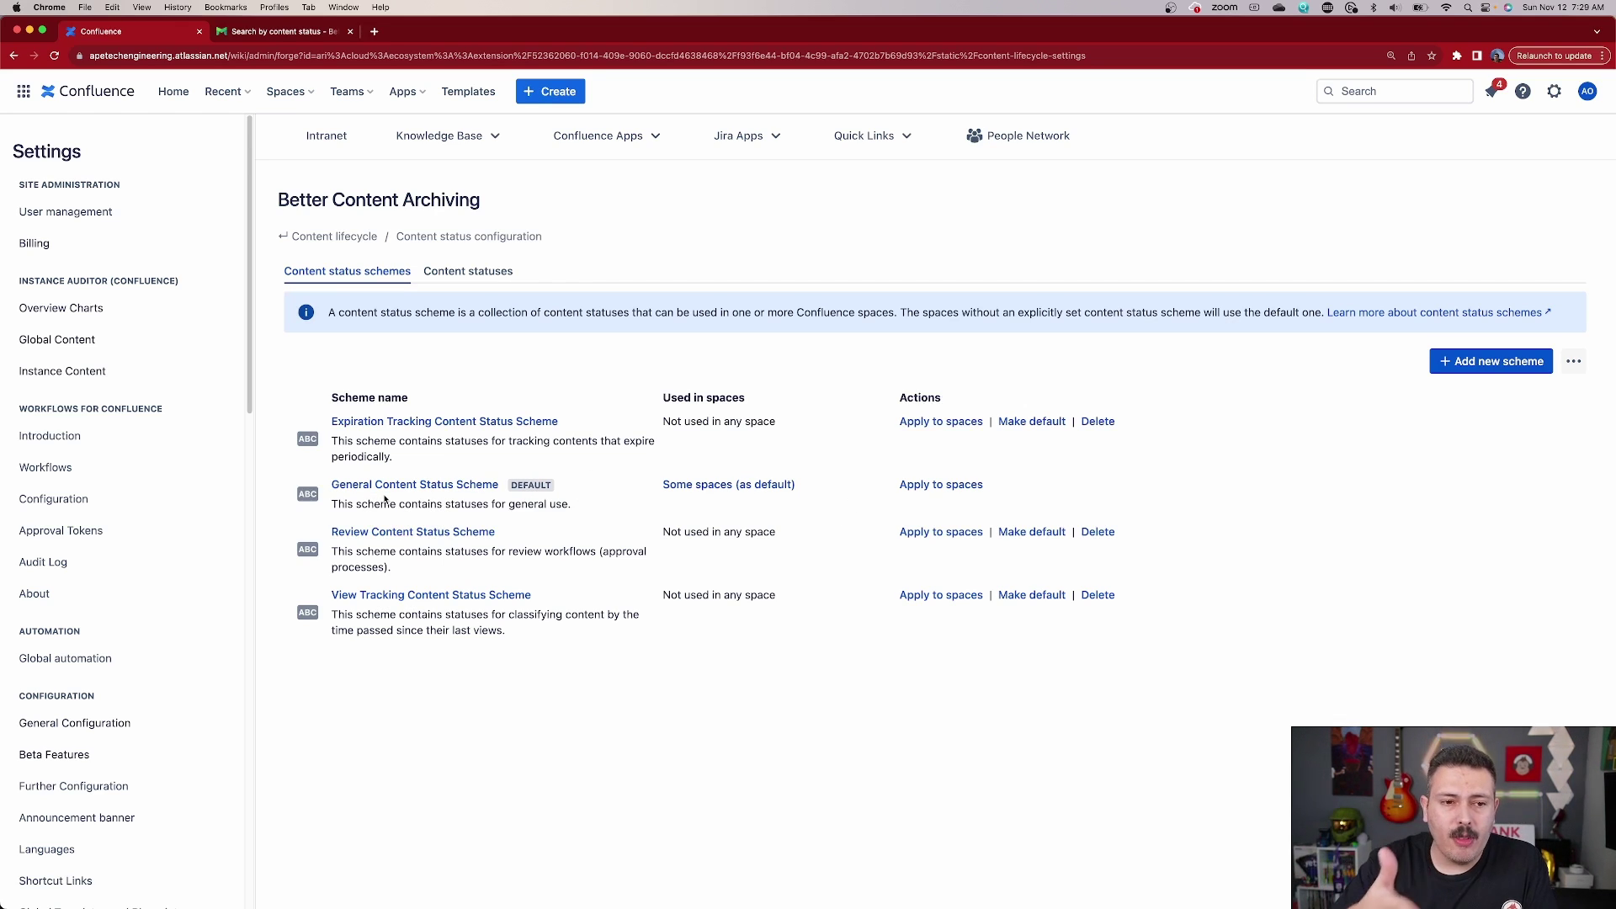
{"action": "left_click", "coordinate": [1034, 533]}
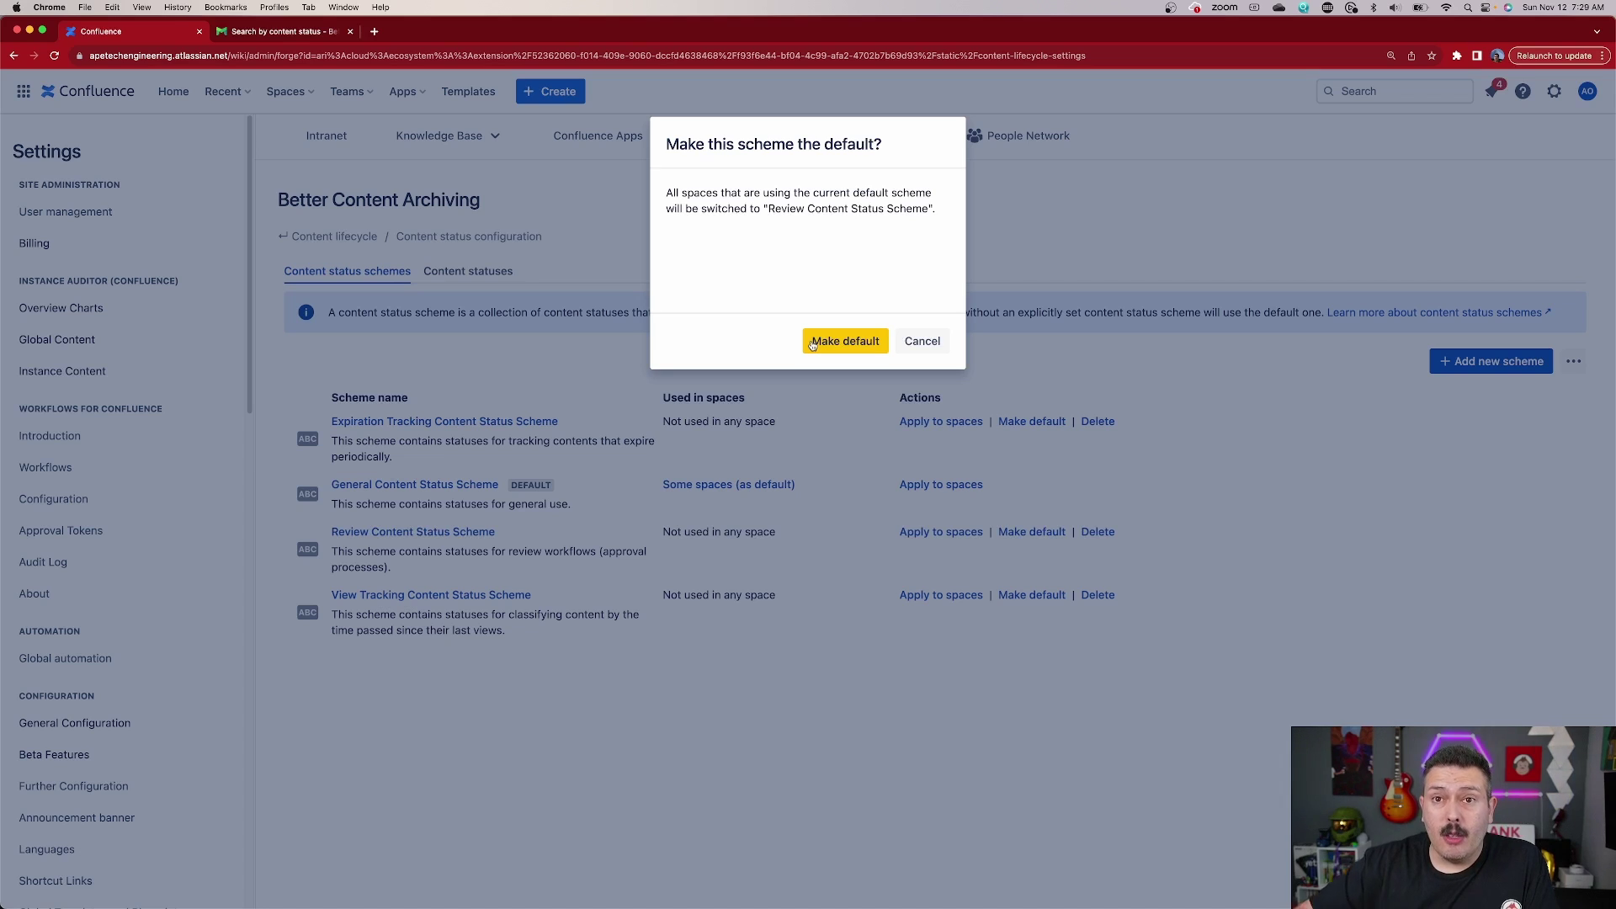
{"action": "left_click", "coordinate": [921, 341]}
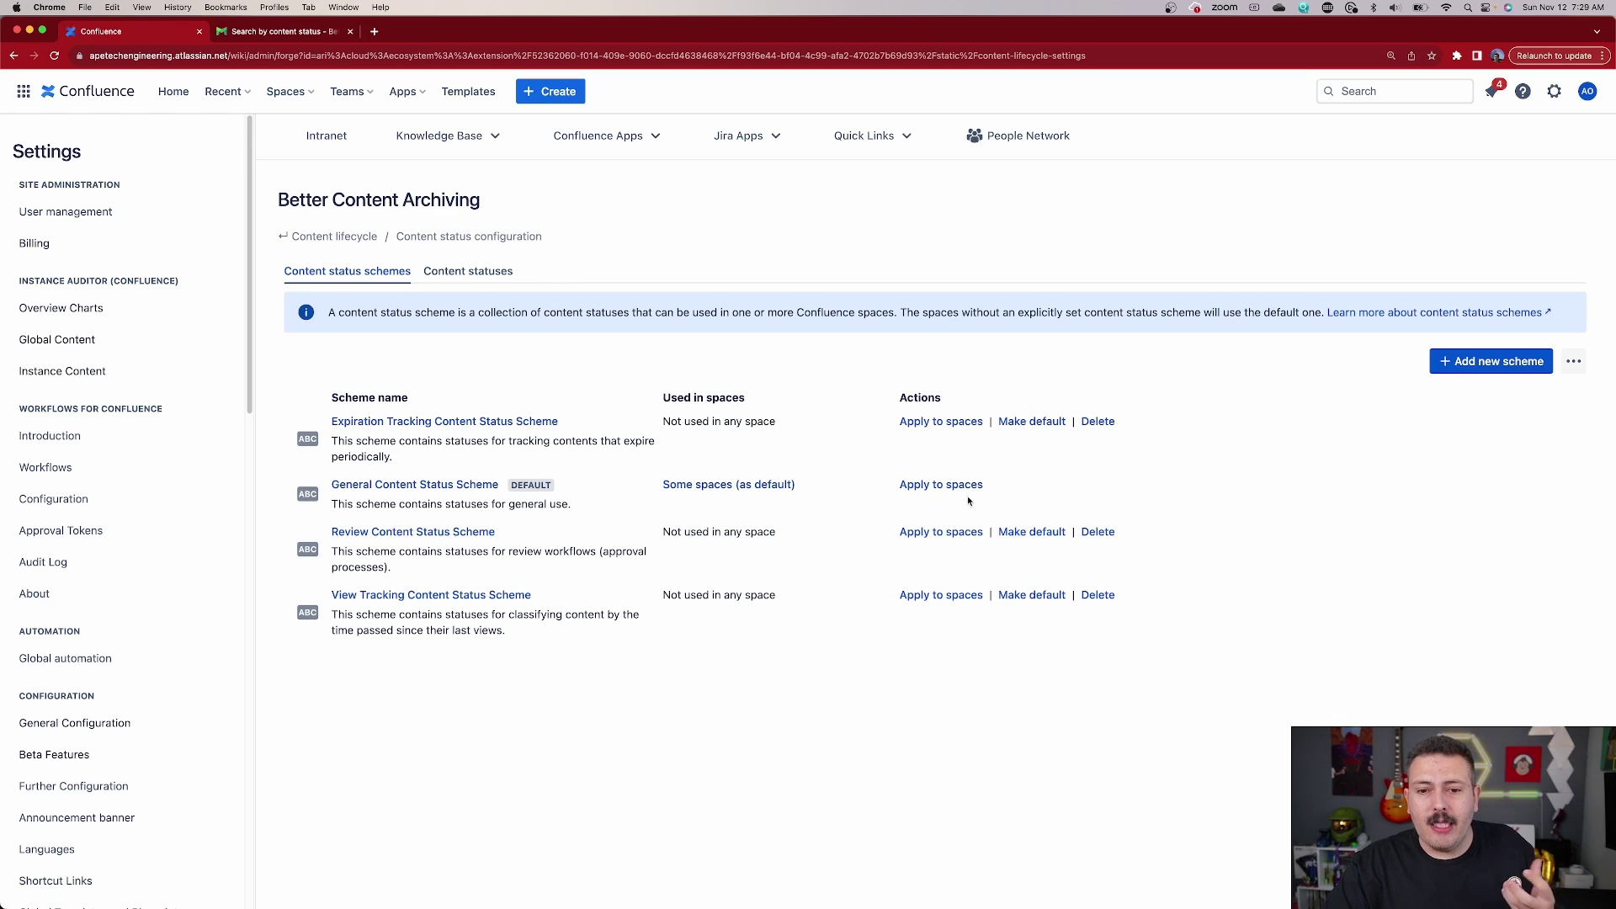
Check which spaces the General Content Status Scheme can be applied to, and return to the content status schemes.
{"action": "left_click", "coordinate": [922, 488]}
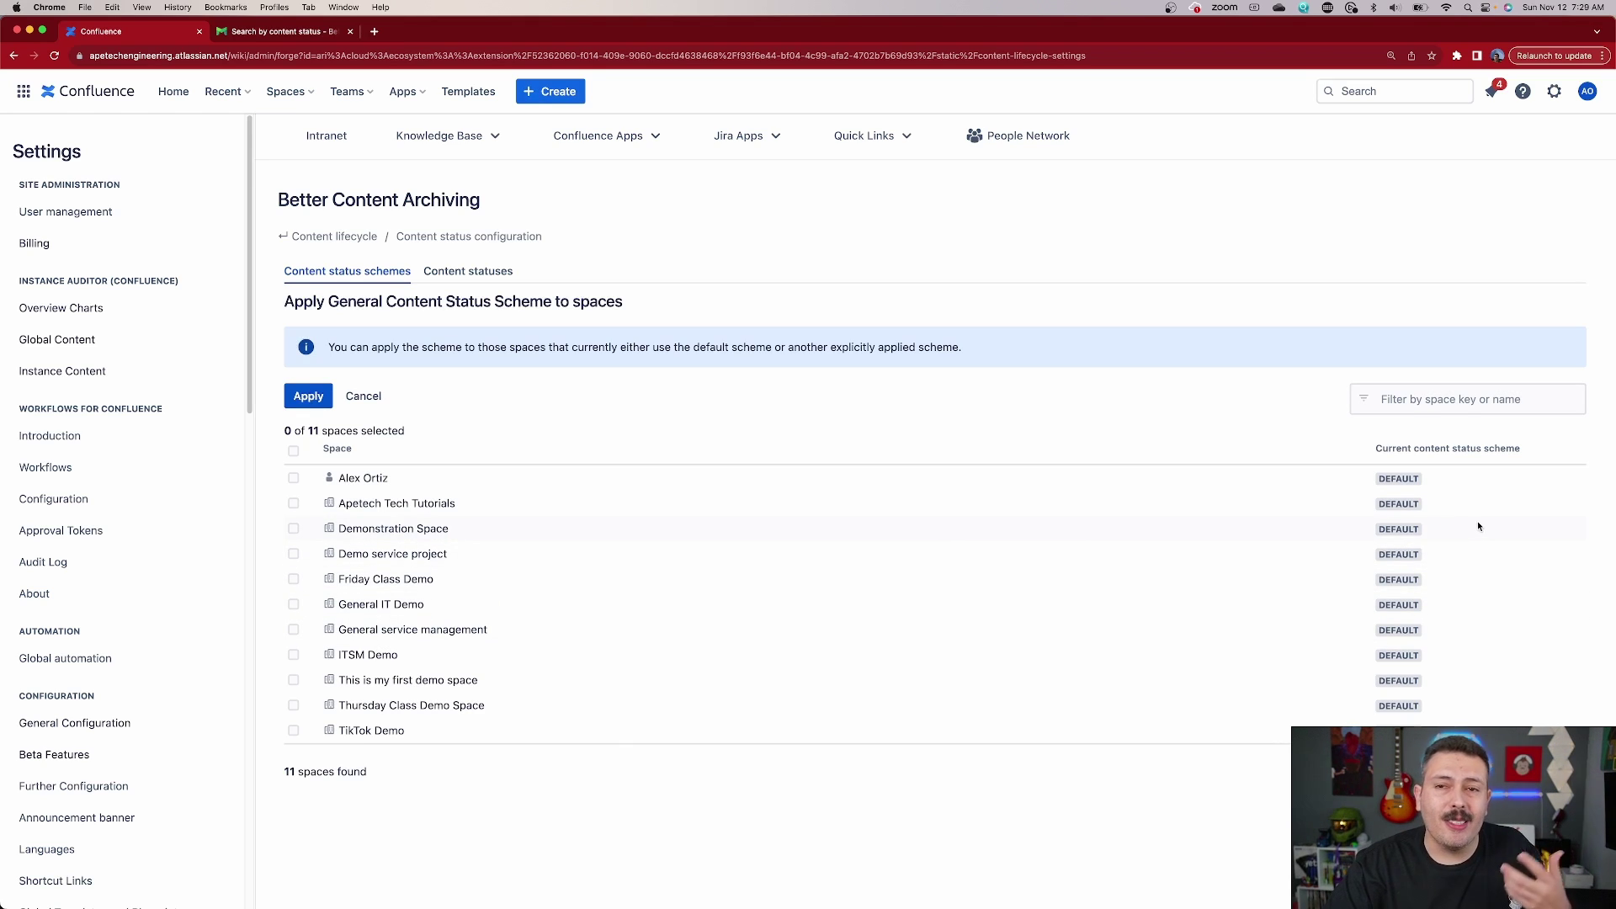
{"action": "left_click", "coordinate": [14, 55]}
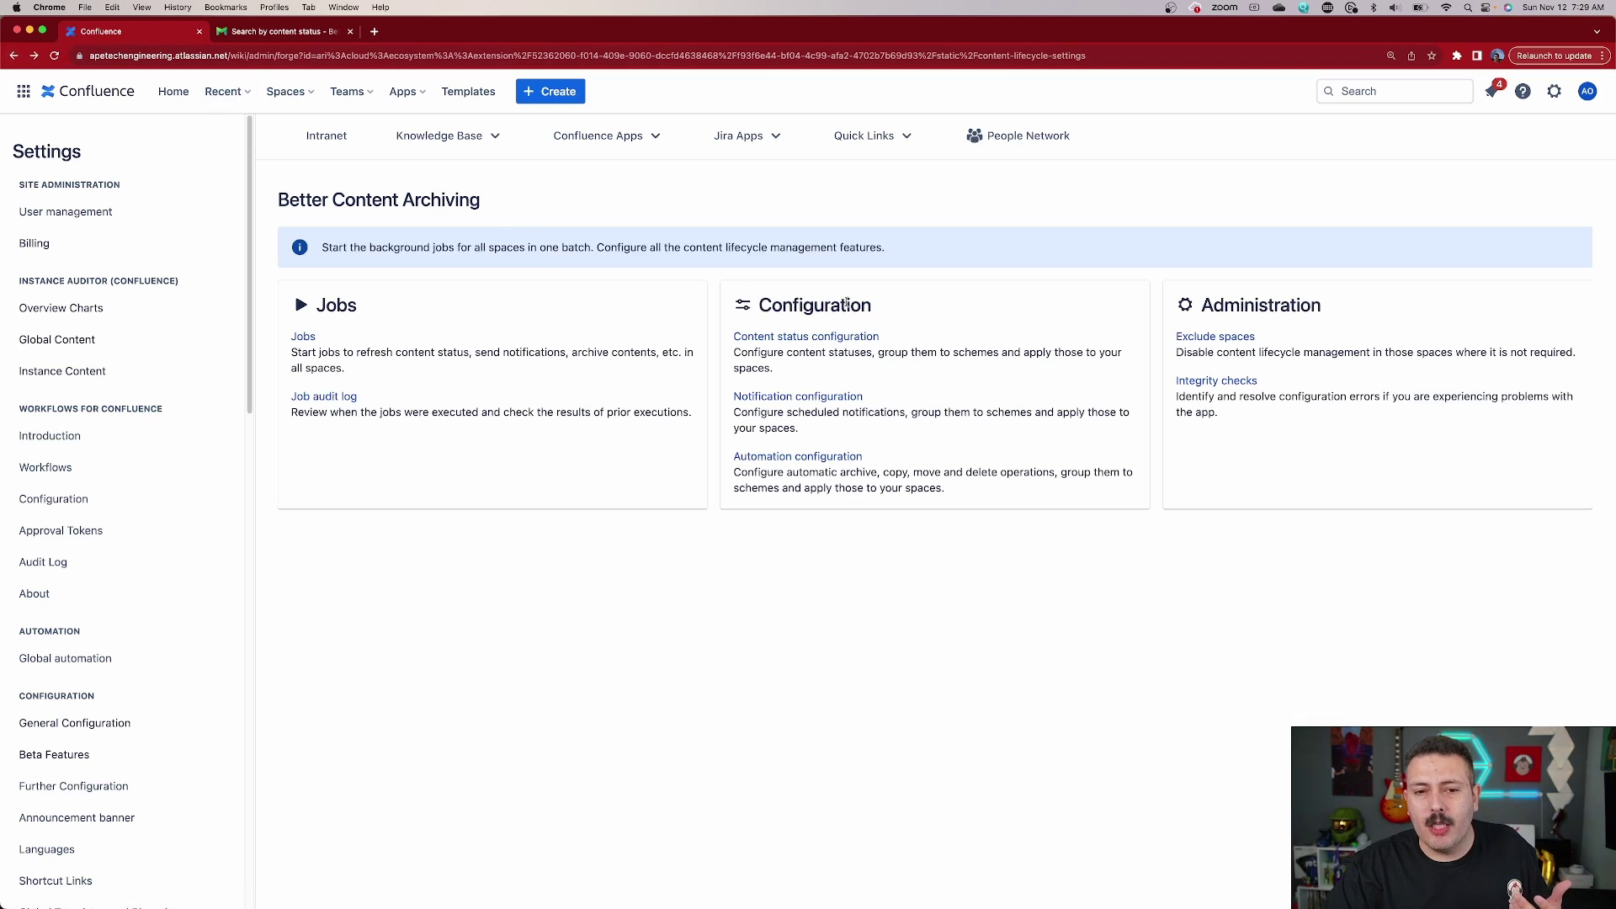
{"action": "left_click", "coordinate": [846, 336]}
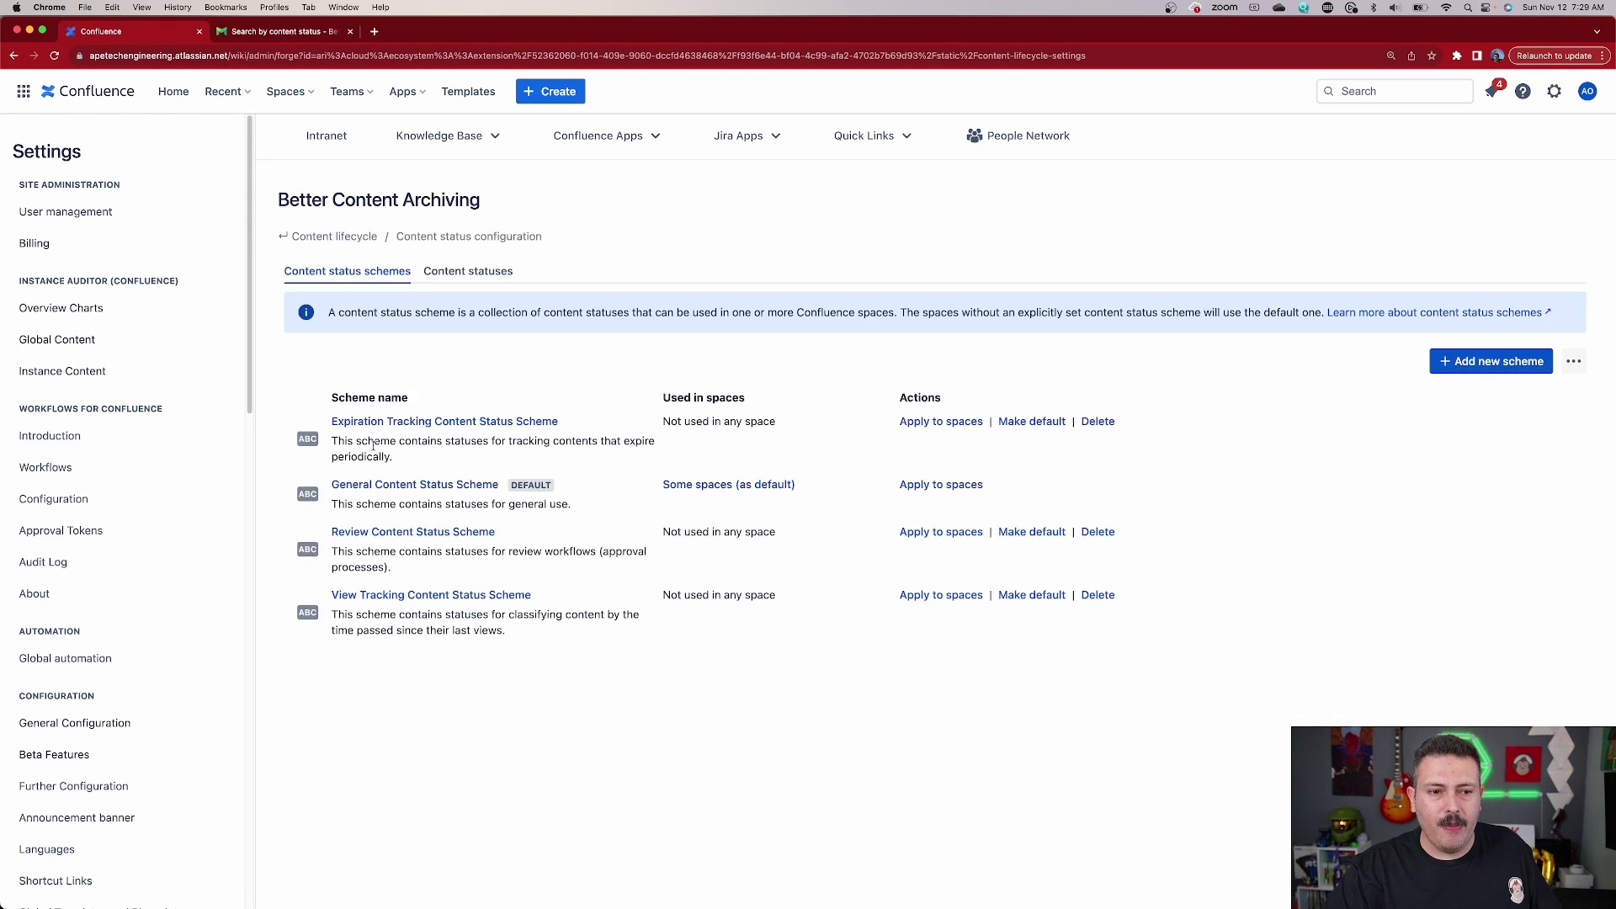
Apply the Expiration Tracking Content Status Scheme to the Apetech Tech Tutorials space.
{"action": "left_click", "coordinate": [933, 421]}
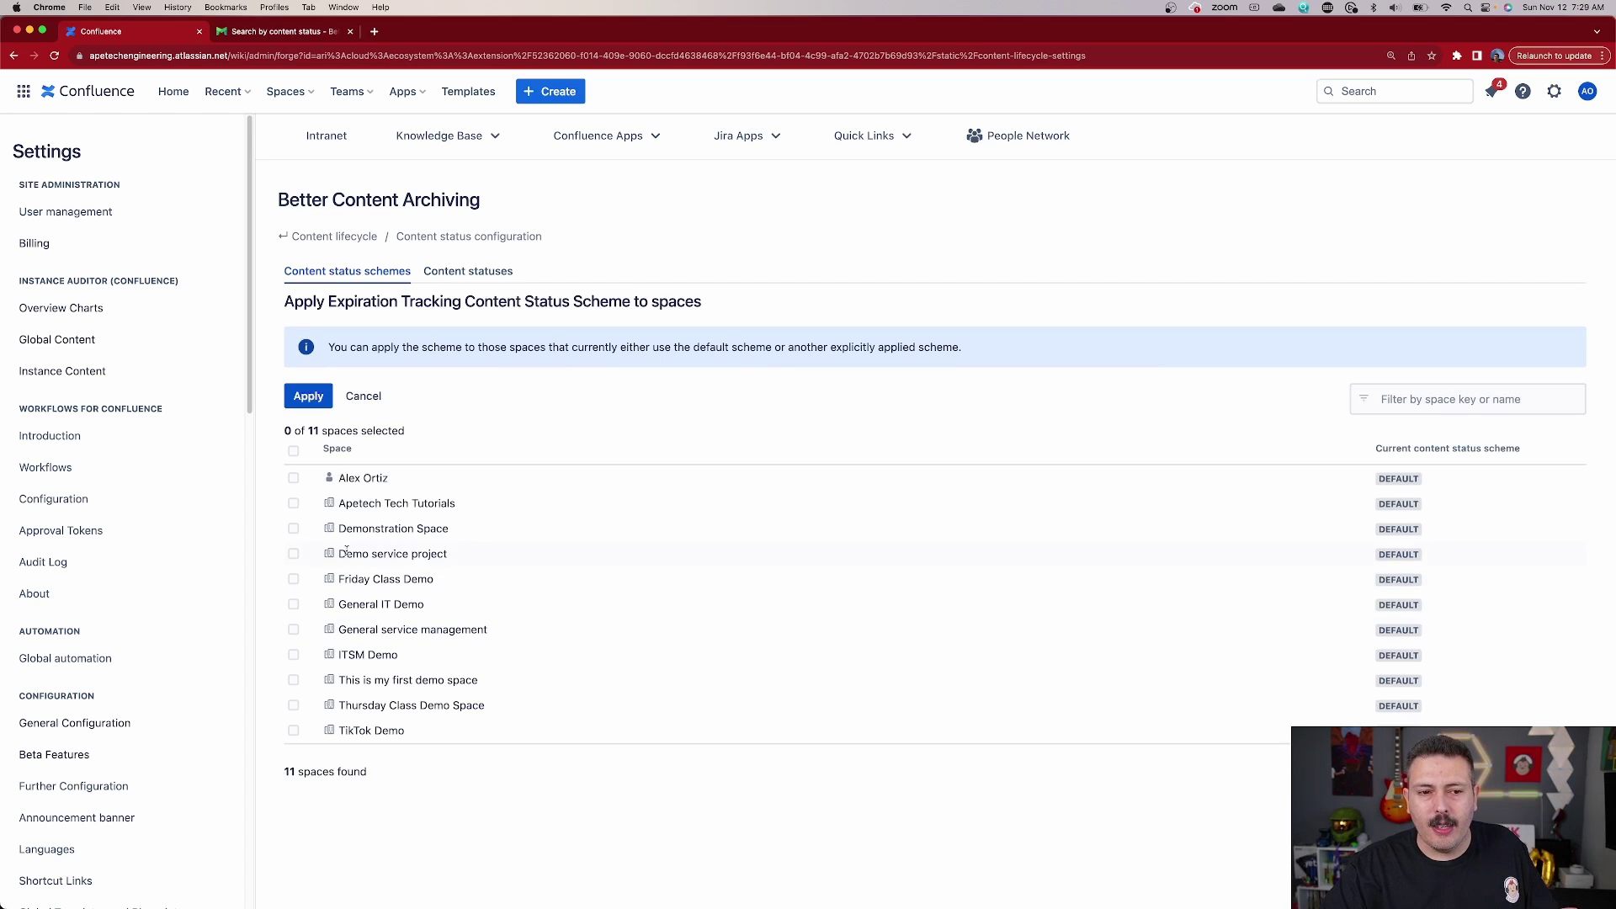
{"action": "left_click", "coordinate": [294, 502]}
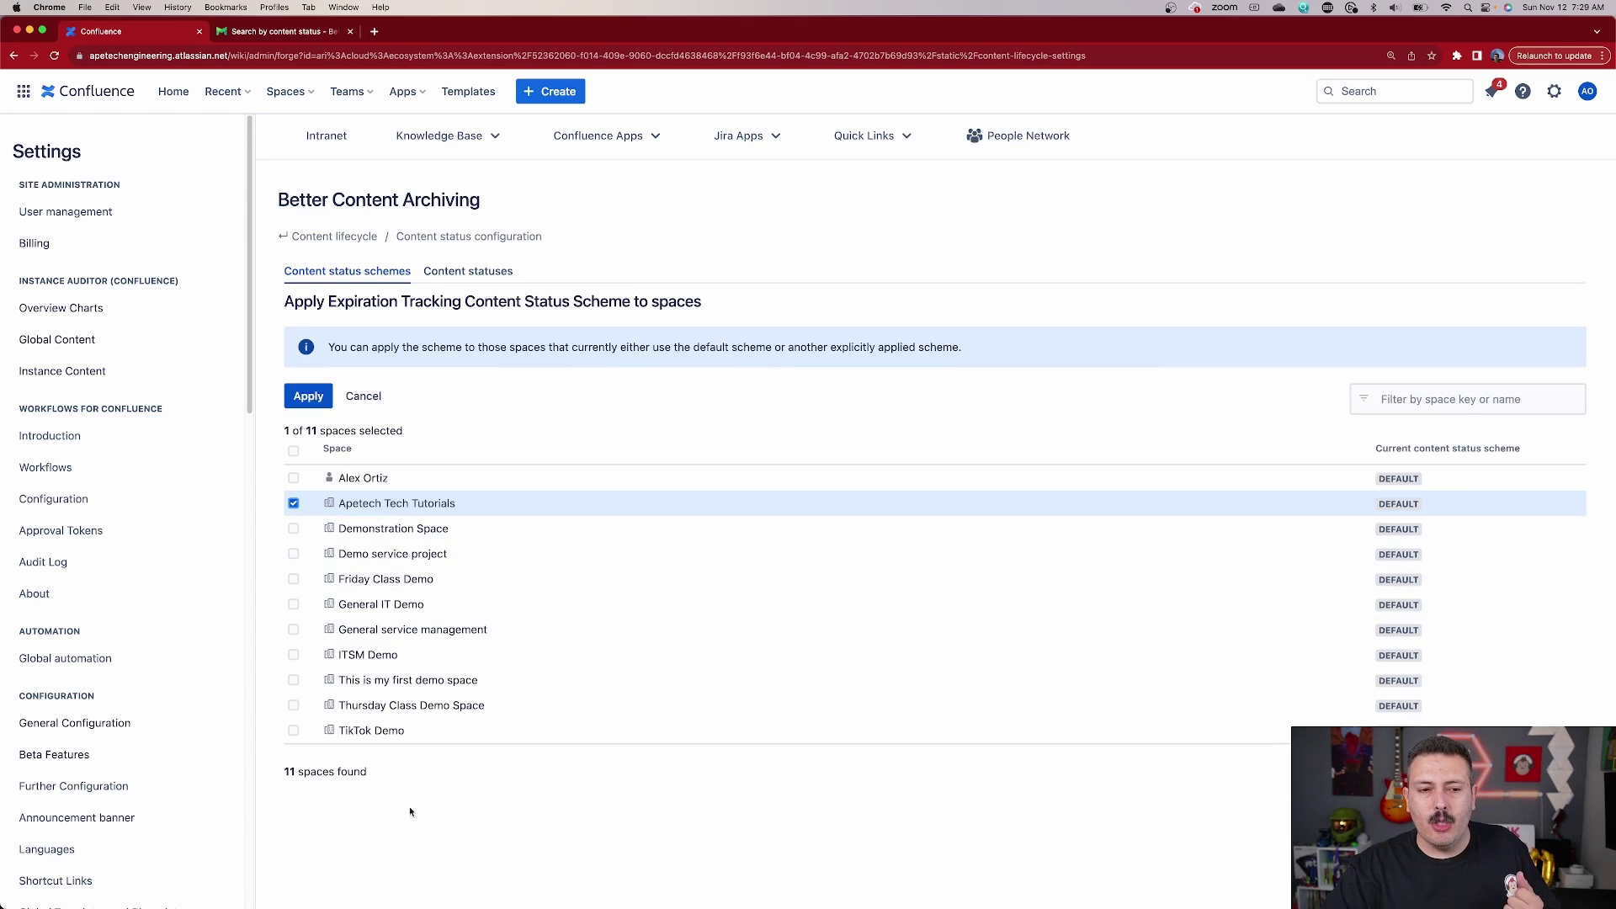
{"action": "left_click", "coordinate": [308, 402]}
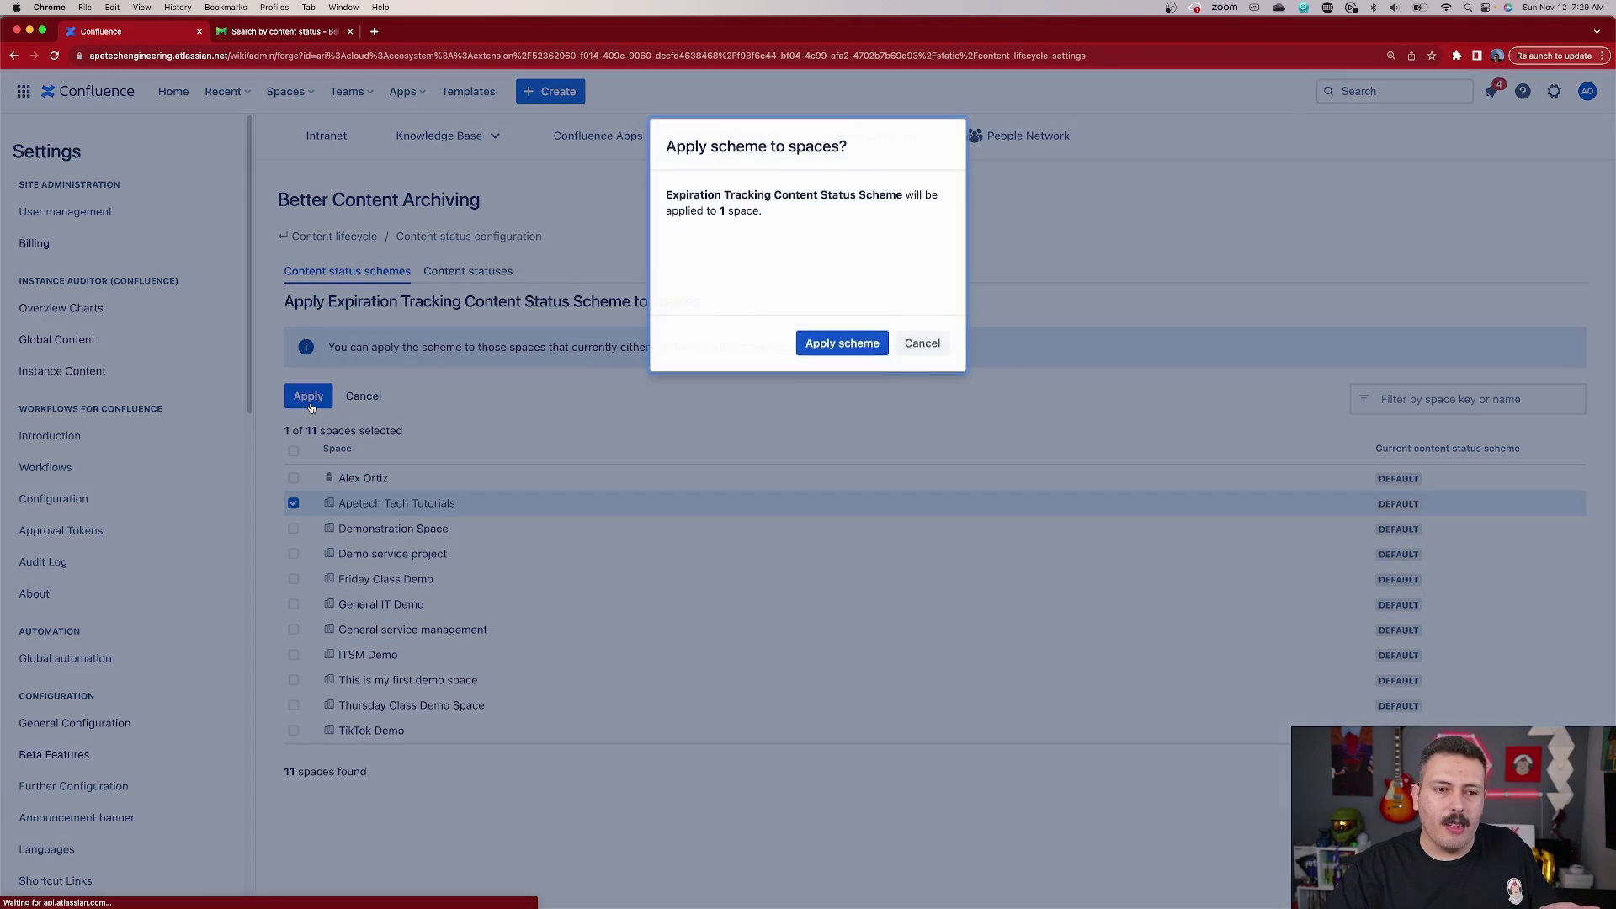
{"action": "left_click", "coordinate": [882, 340]}
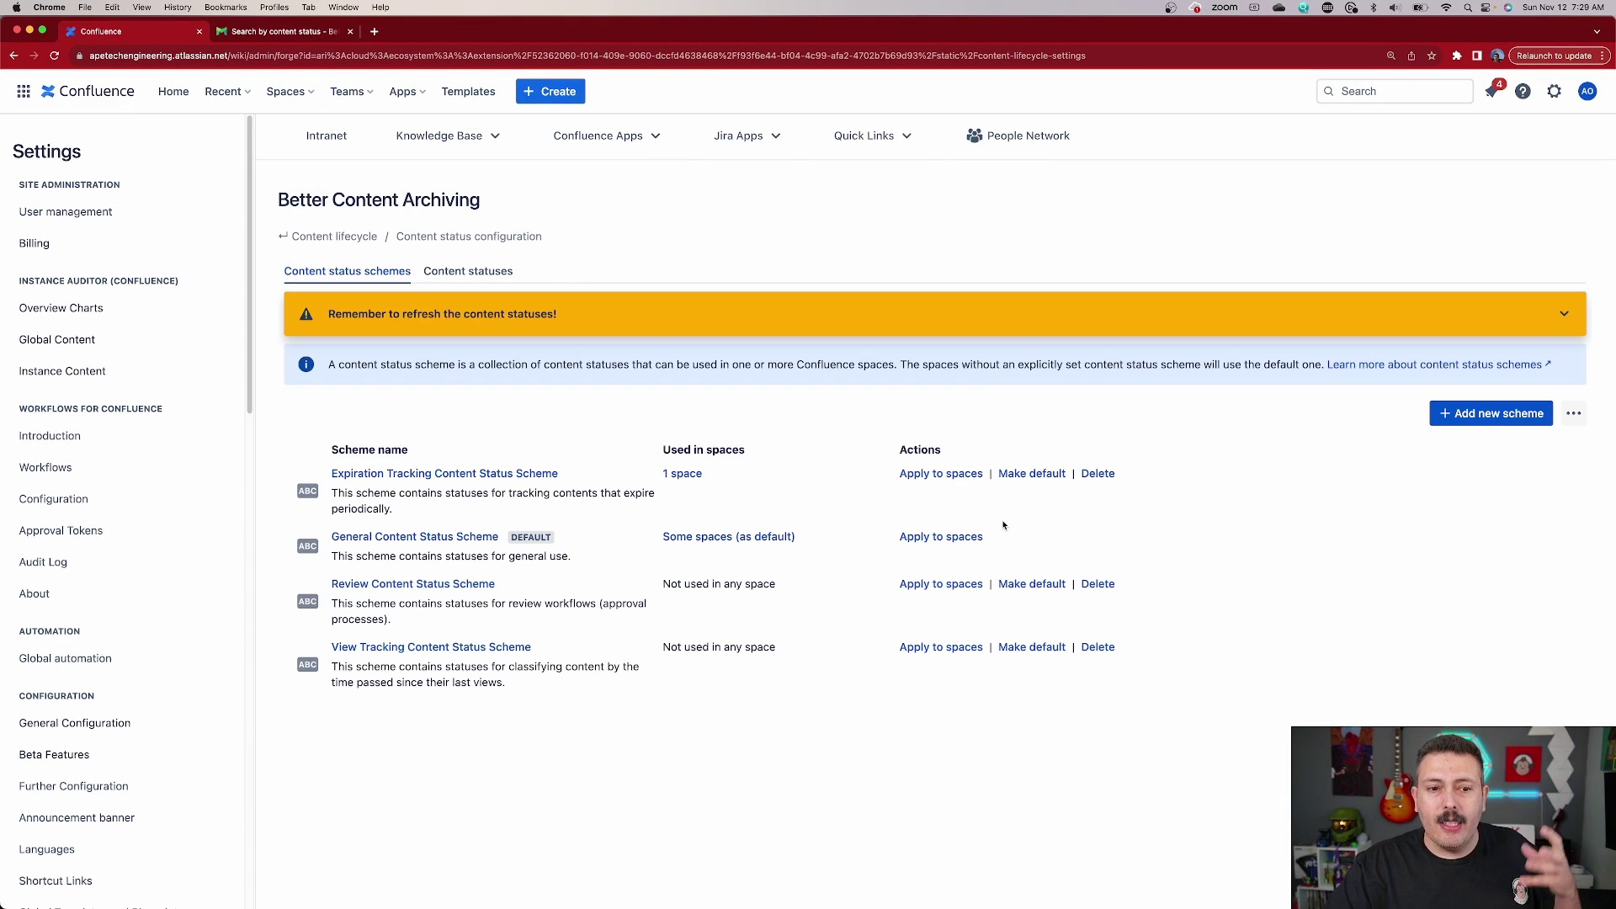
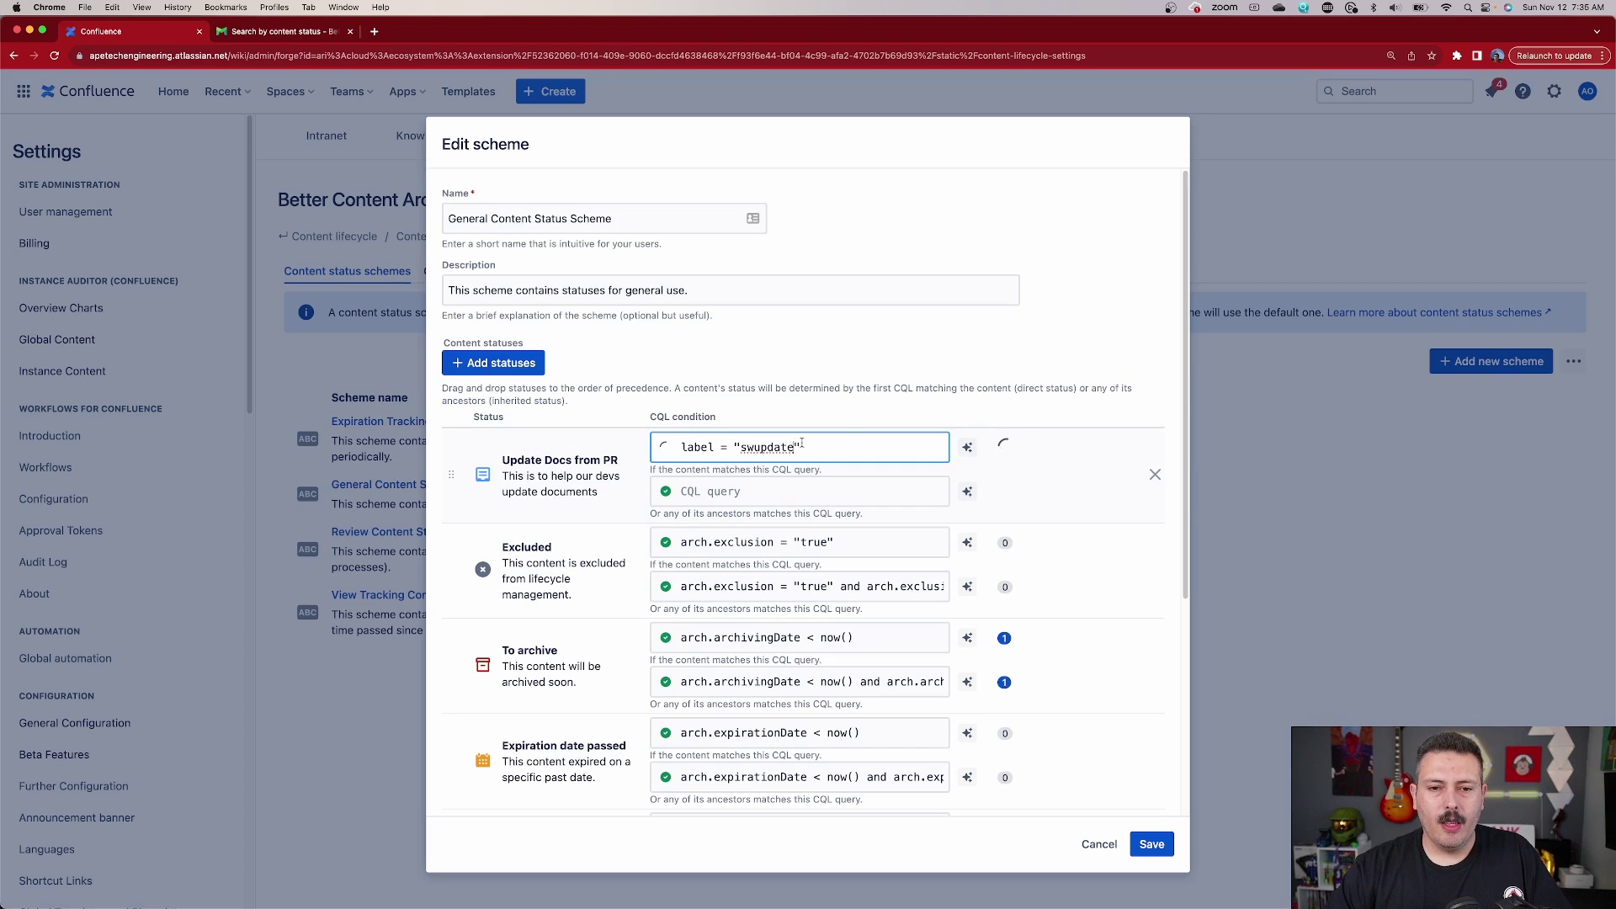
Save the General Content Status Scheme changes and request a refresh of the content statuses.
{"action": "left_click", "coordinate": [1152, 843]}
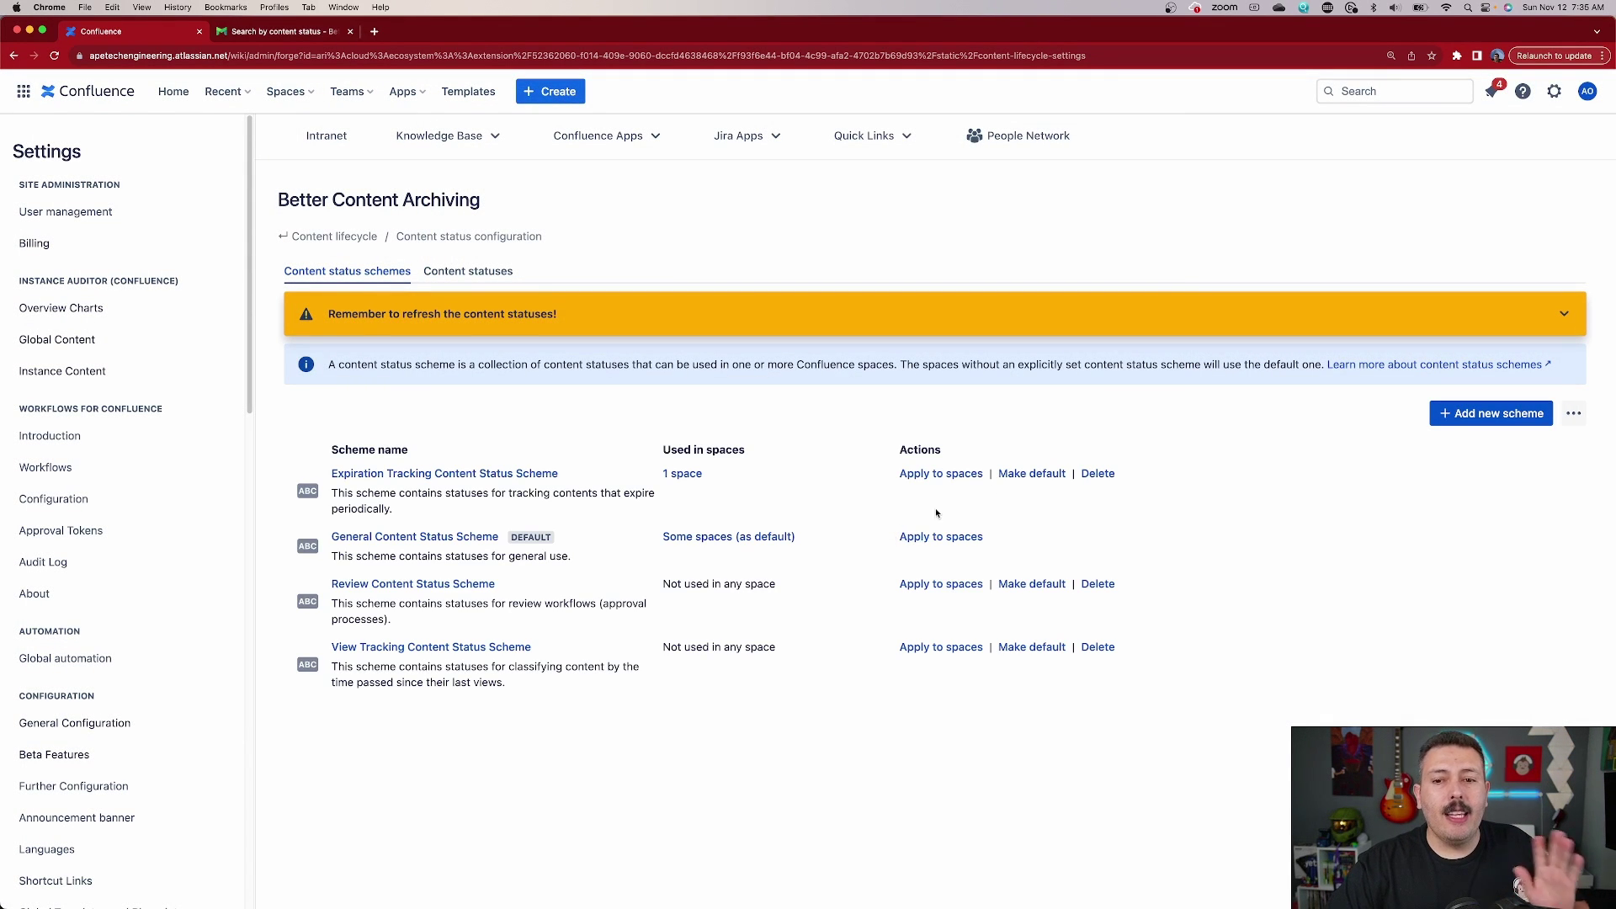
{"action": "left_click", "coordinate": [1565, 313]}
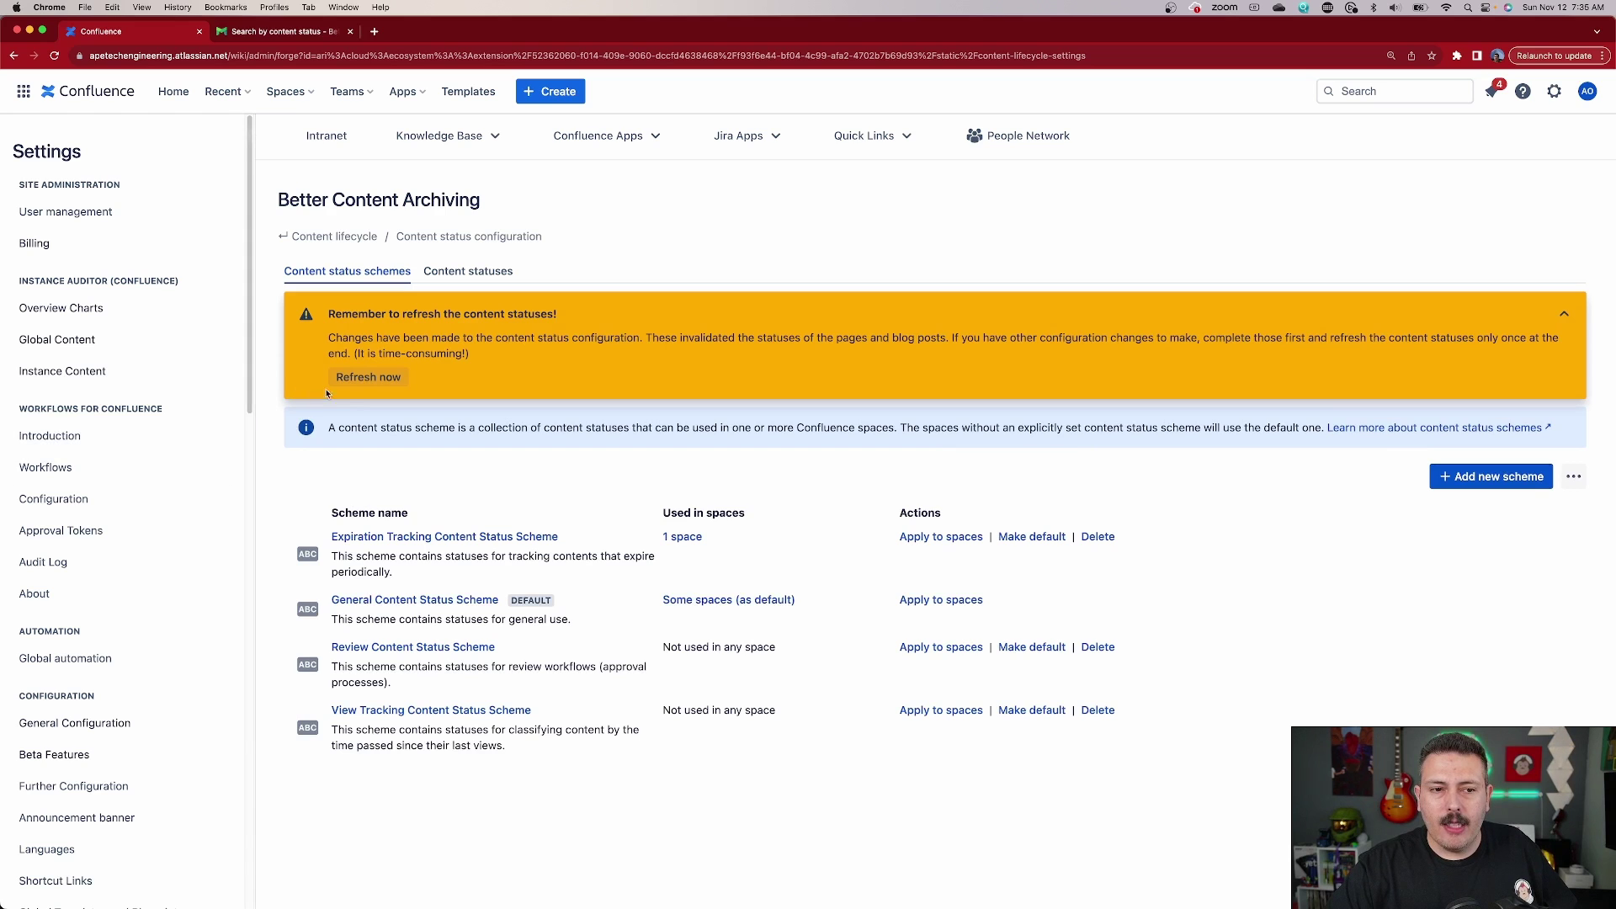
{"action": "left_click", "coordinate": [359, 382]}
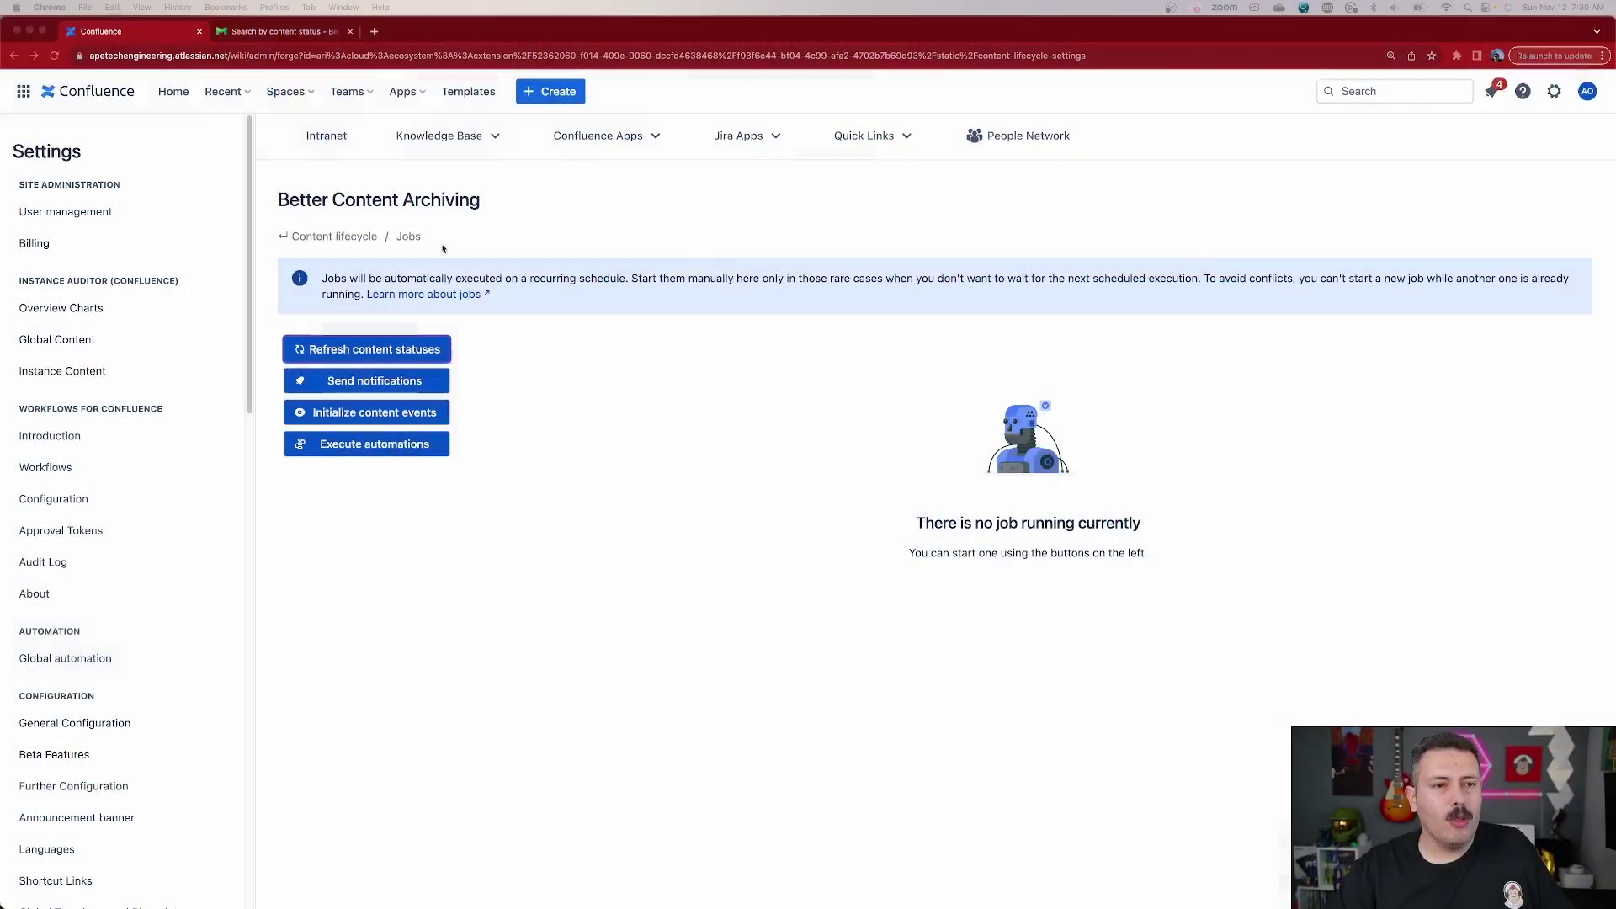
Open the Thursday's Retro for June 9th page in the Demonstration Space and show its content status details.
{"action": "left_click", "coordinate": [286, 91]}
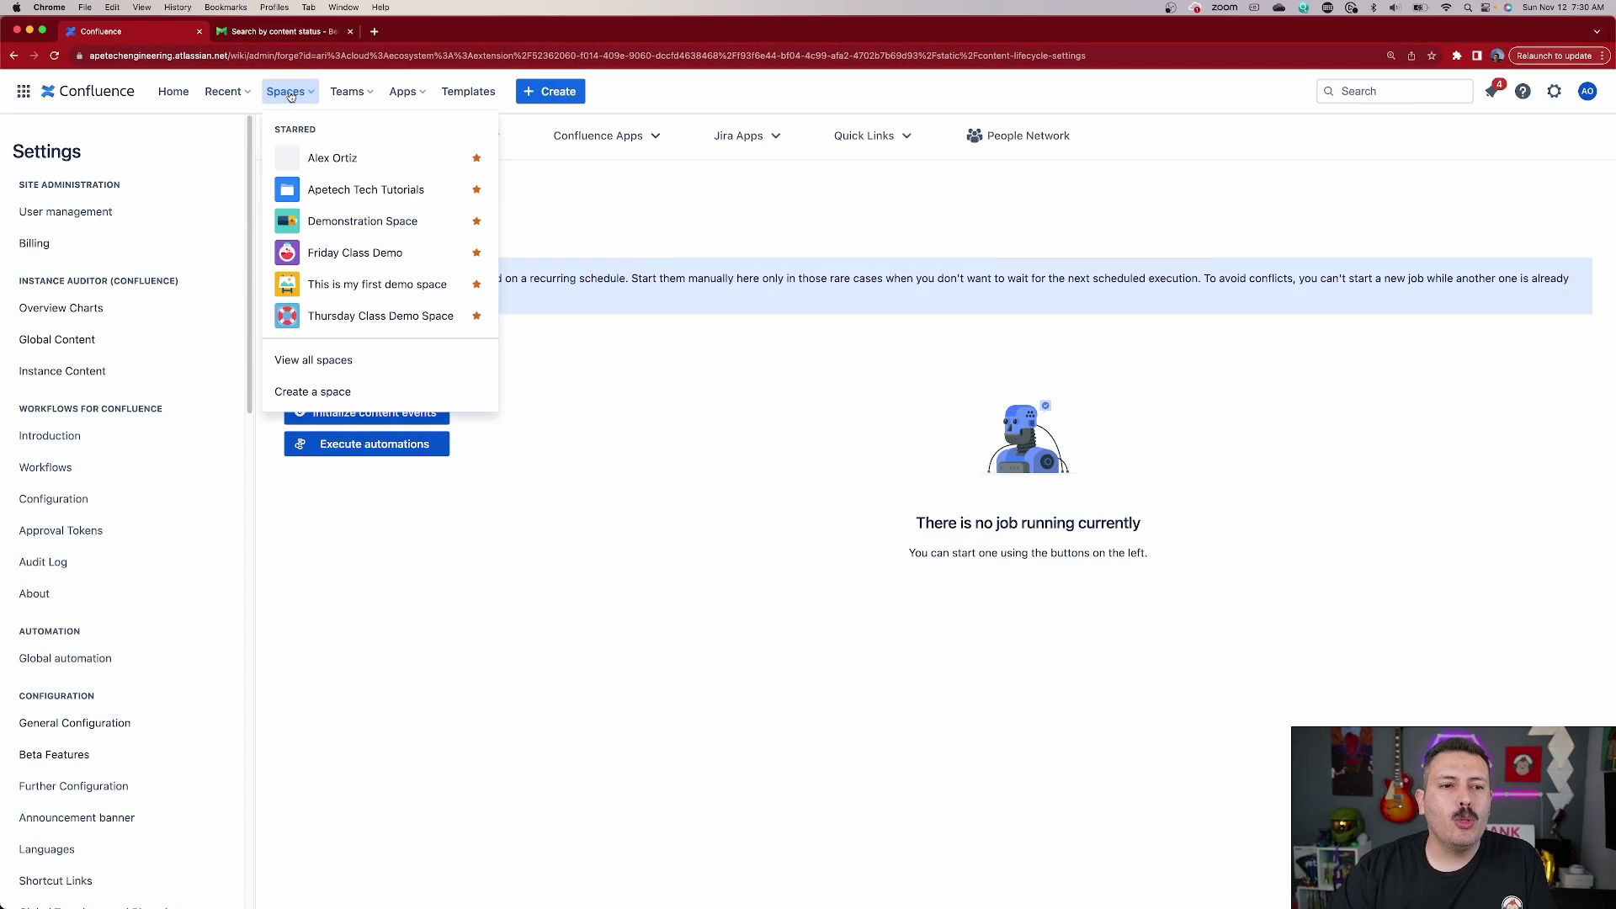
{"action": "left_click", "coordinate": [381, 222]}
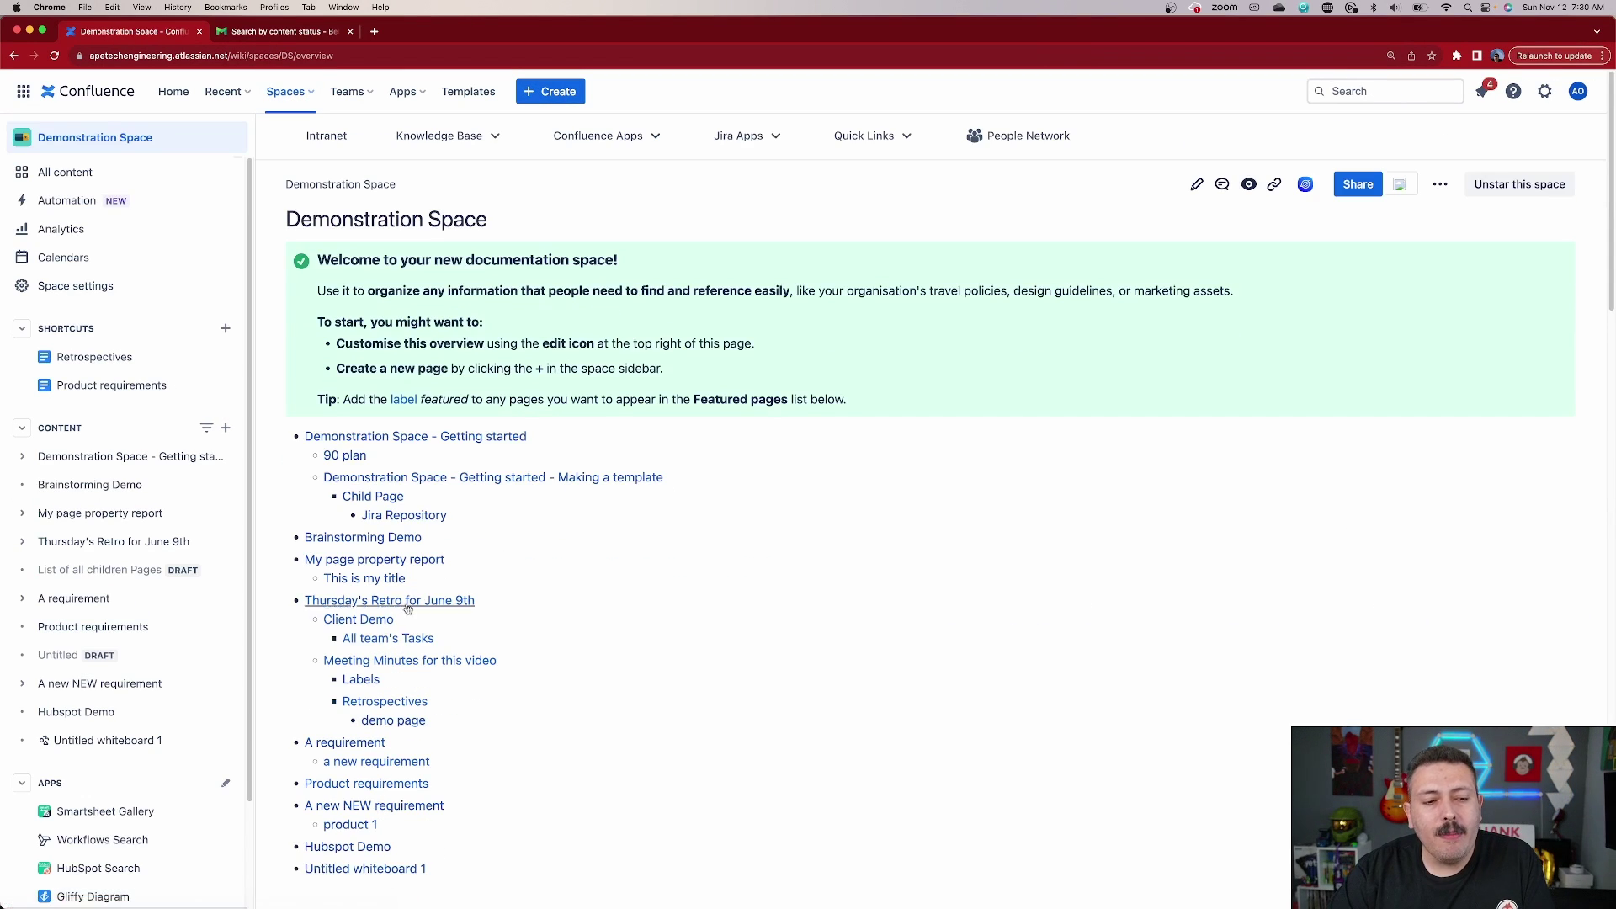
{"action": "left_click", "coordinate": [402, 601]}
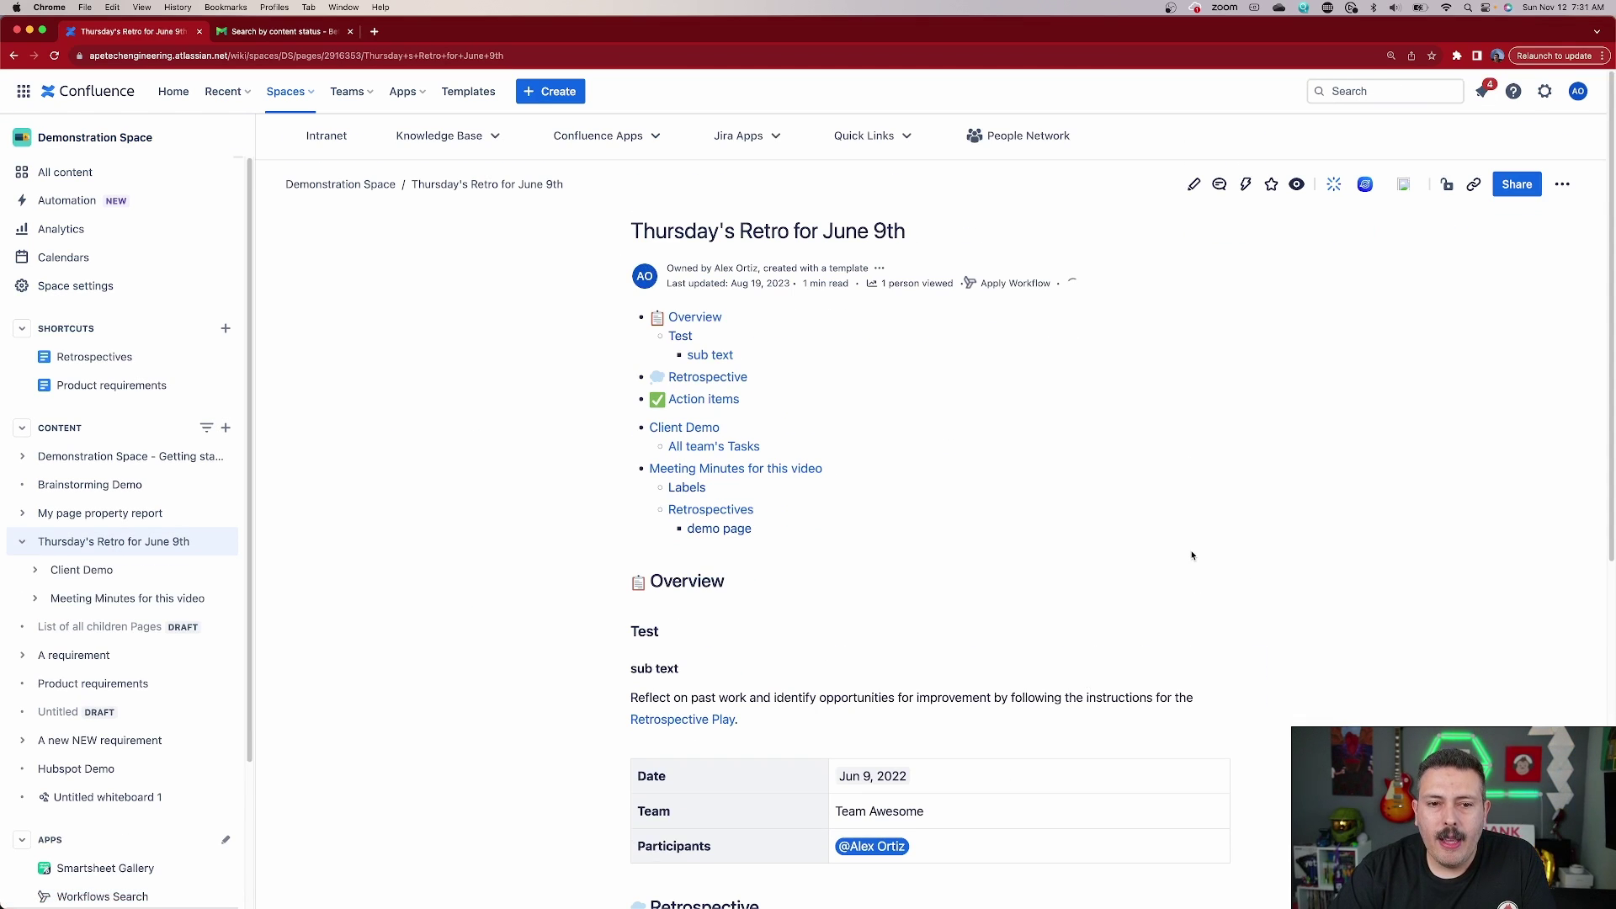
{"action": "mouse_move", "coordinate": [1083, 286]}
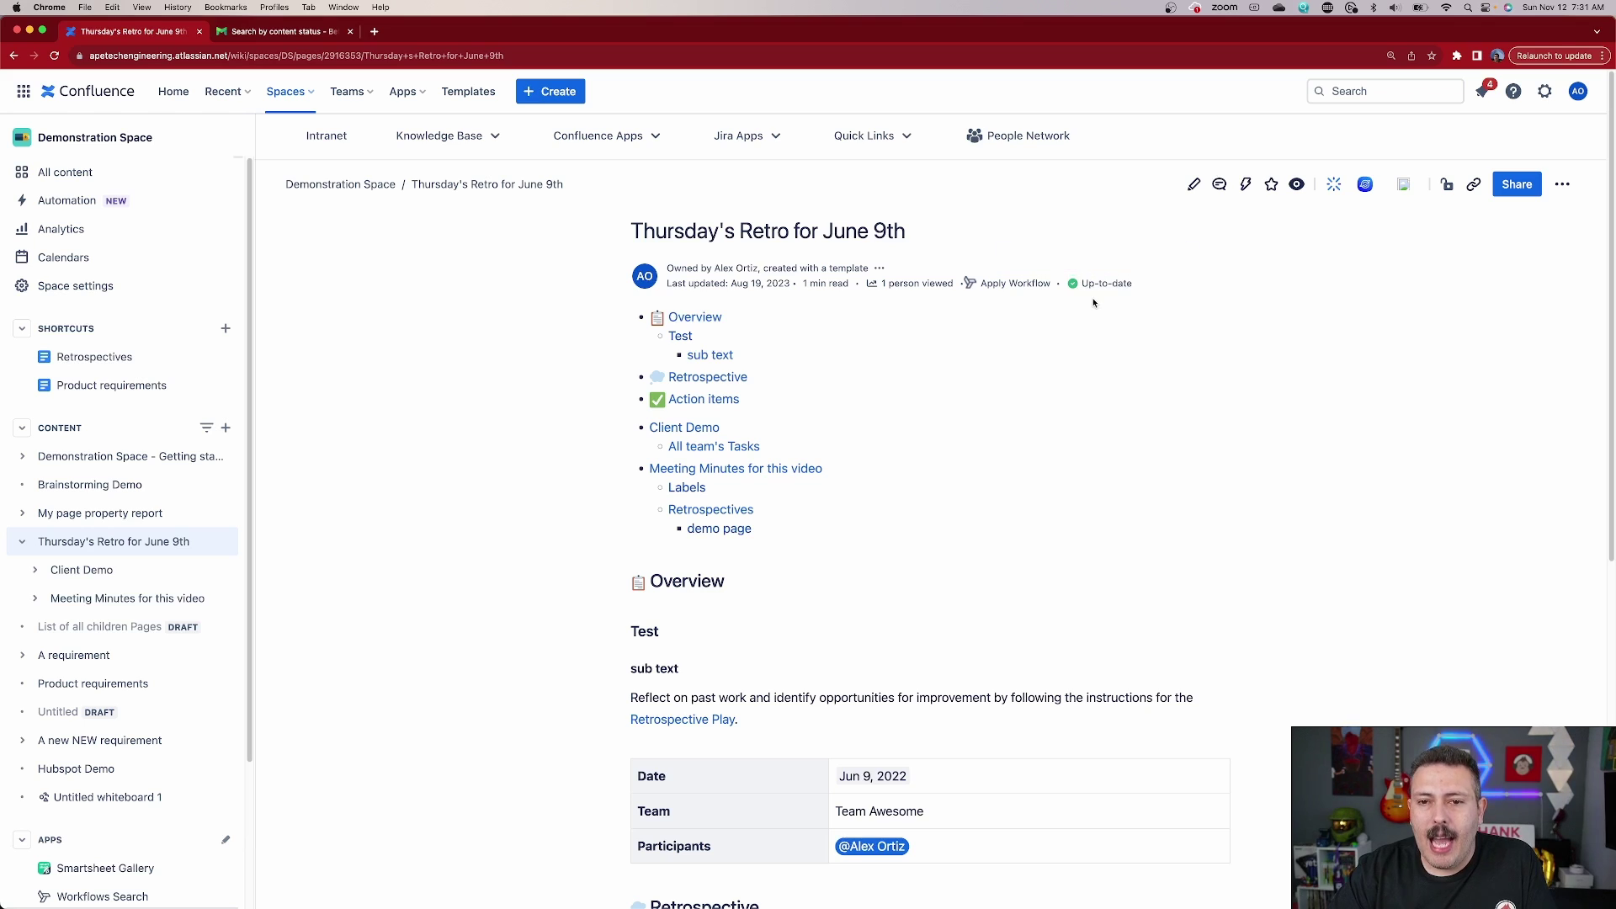
{"action": "left_click", "coordinate": [1097, 285]}
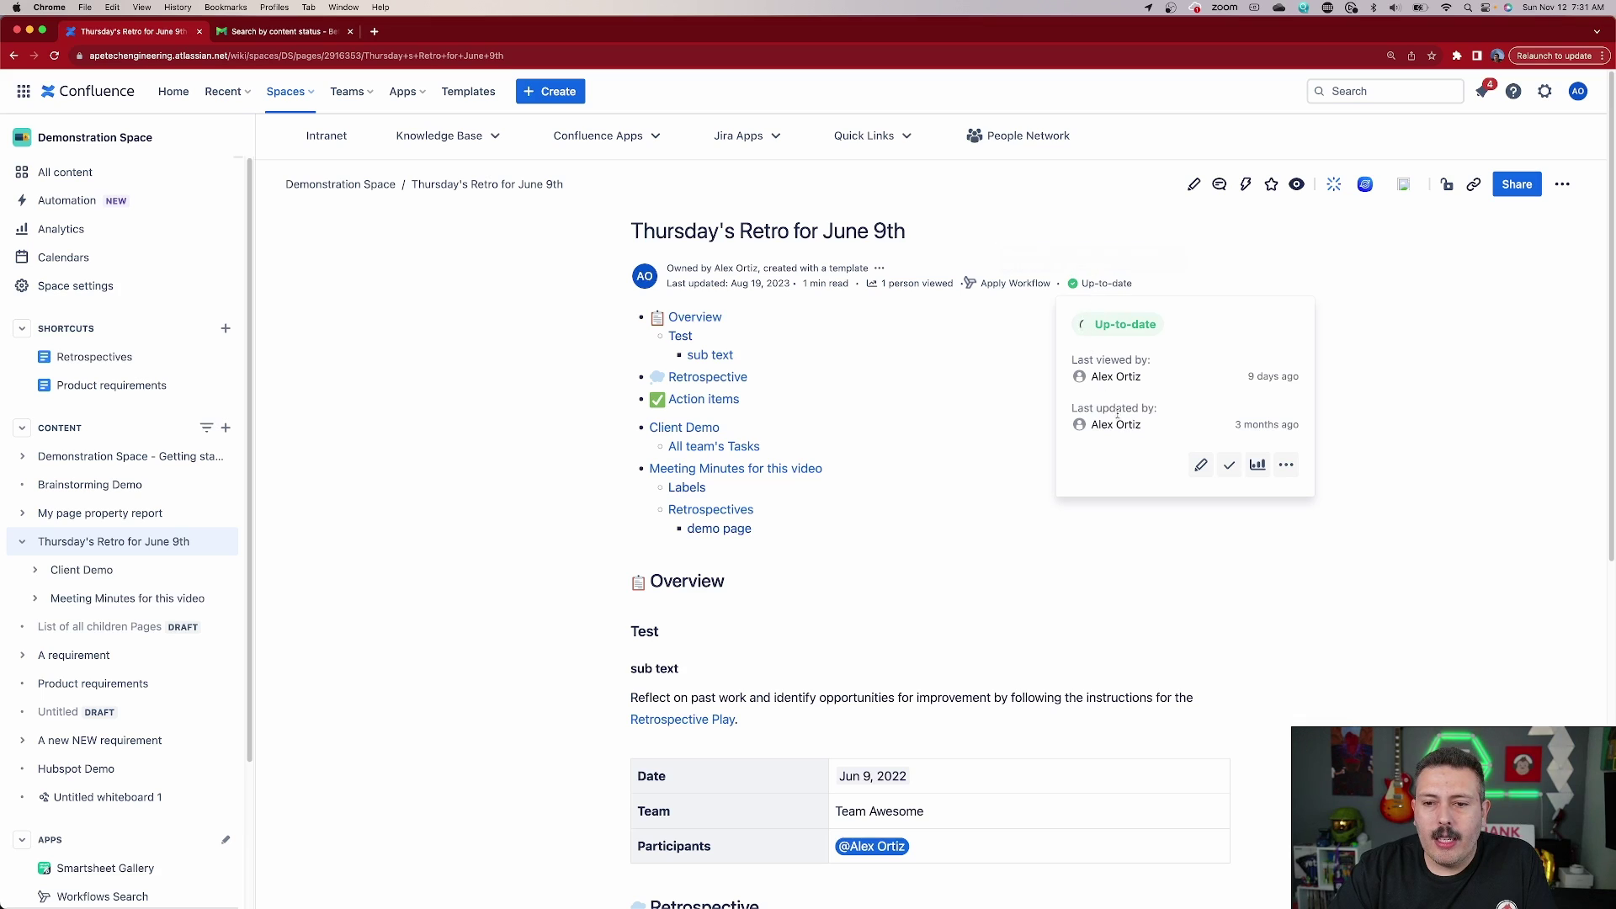
Look at the edit and confirm actions of the page's status card, returning from the editor and cancelling the confirmation.
{"action": "left_click", "coordinate": [1202, 466]}
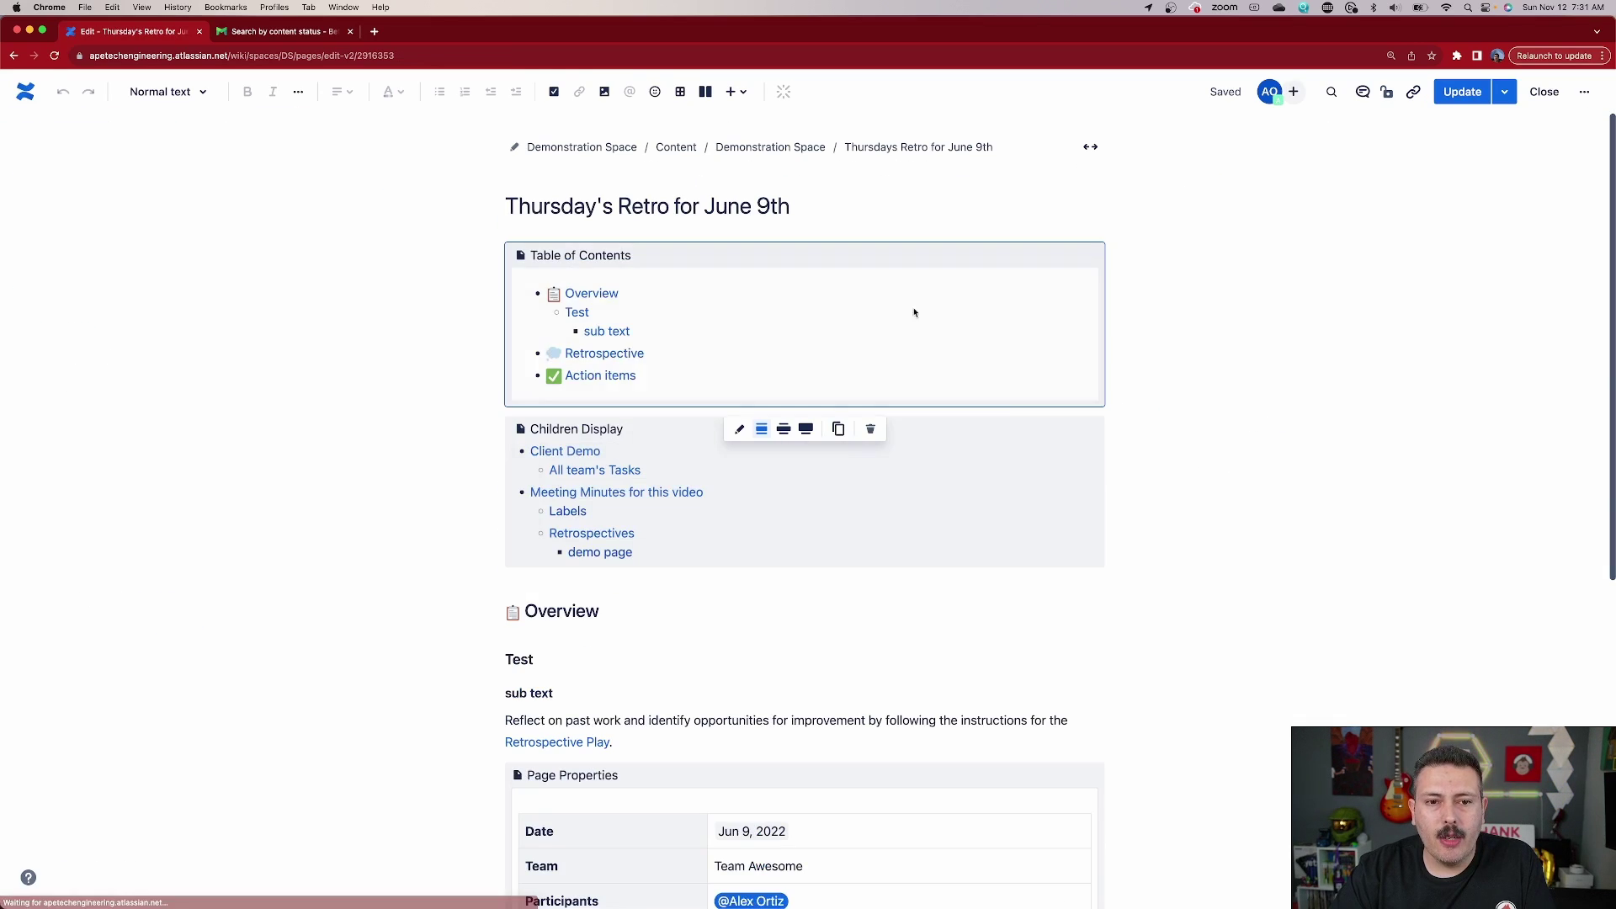
{"action": "key", "text": "super+bracketleft"}
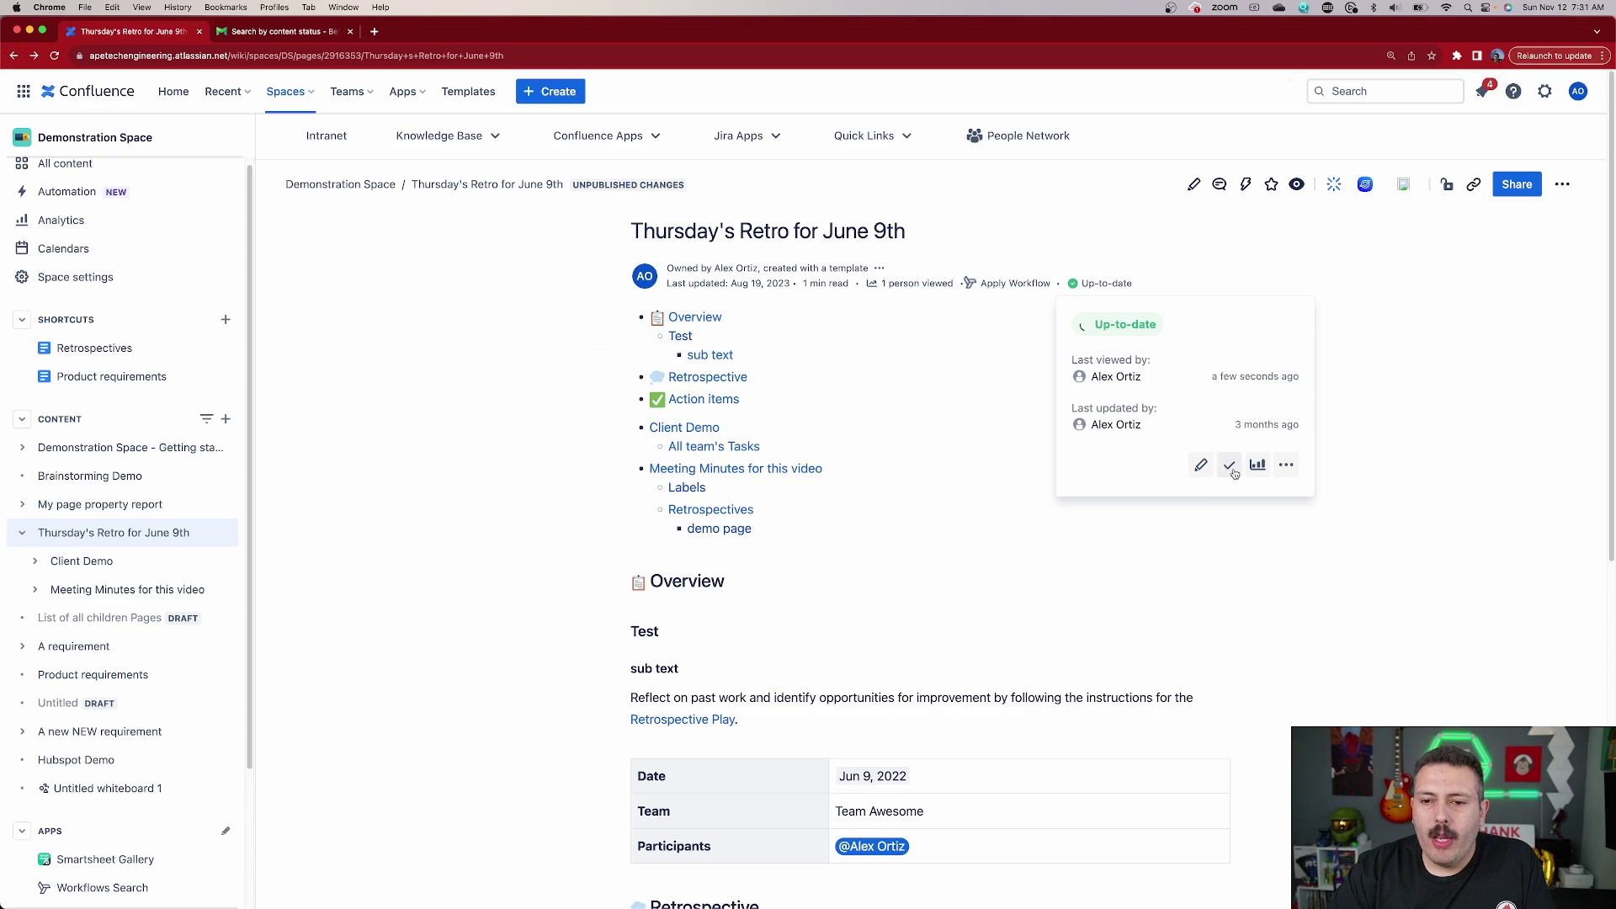
{"action": "left_click", "coordinate": [1231, 468]}
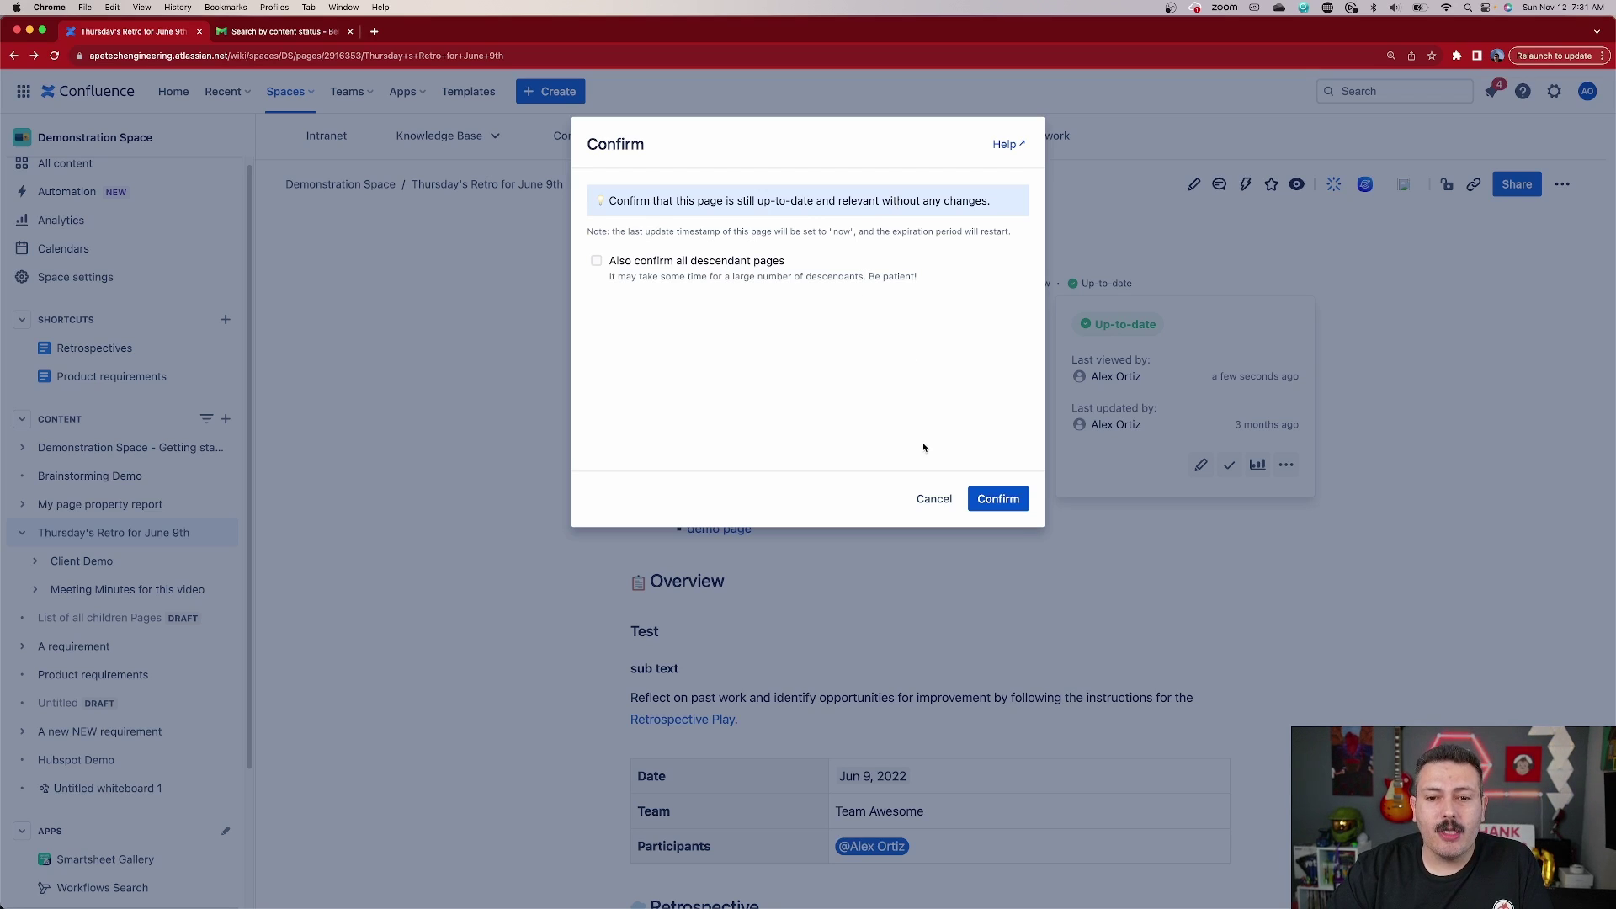
{"action": "left_click", "coordinate": [935, 498]}
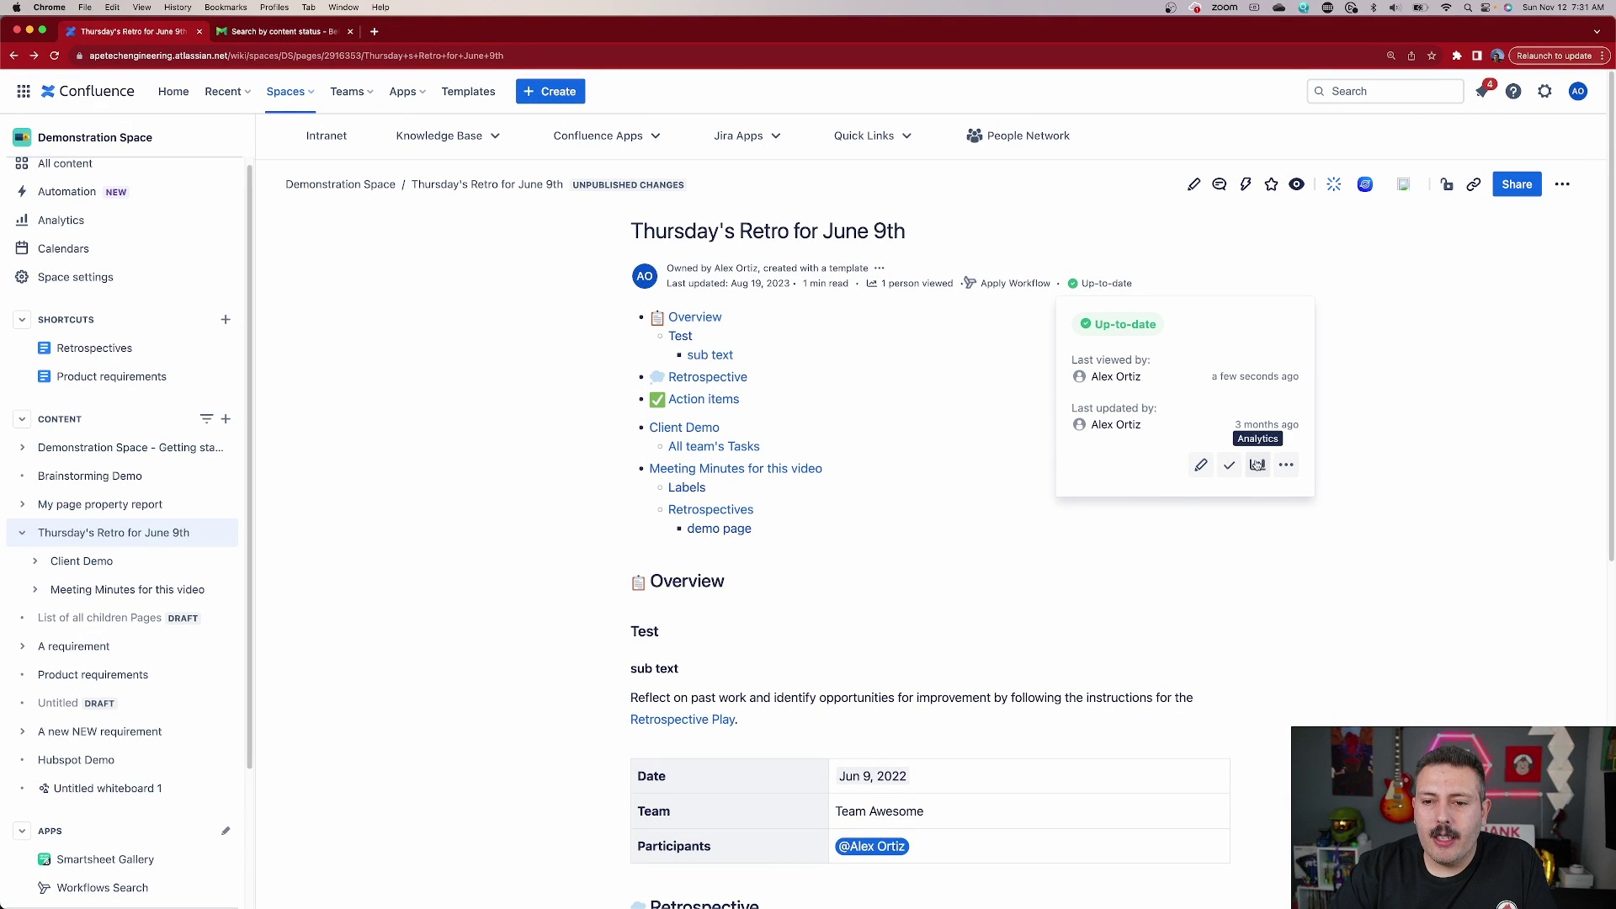
Examine the page's view and update analytics, and show the additional actions of its status card.
{"action": "left_click", "coordinate": [1256, 465]}
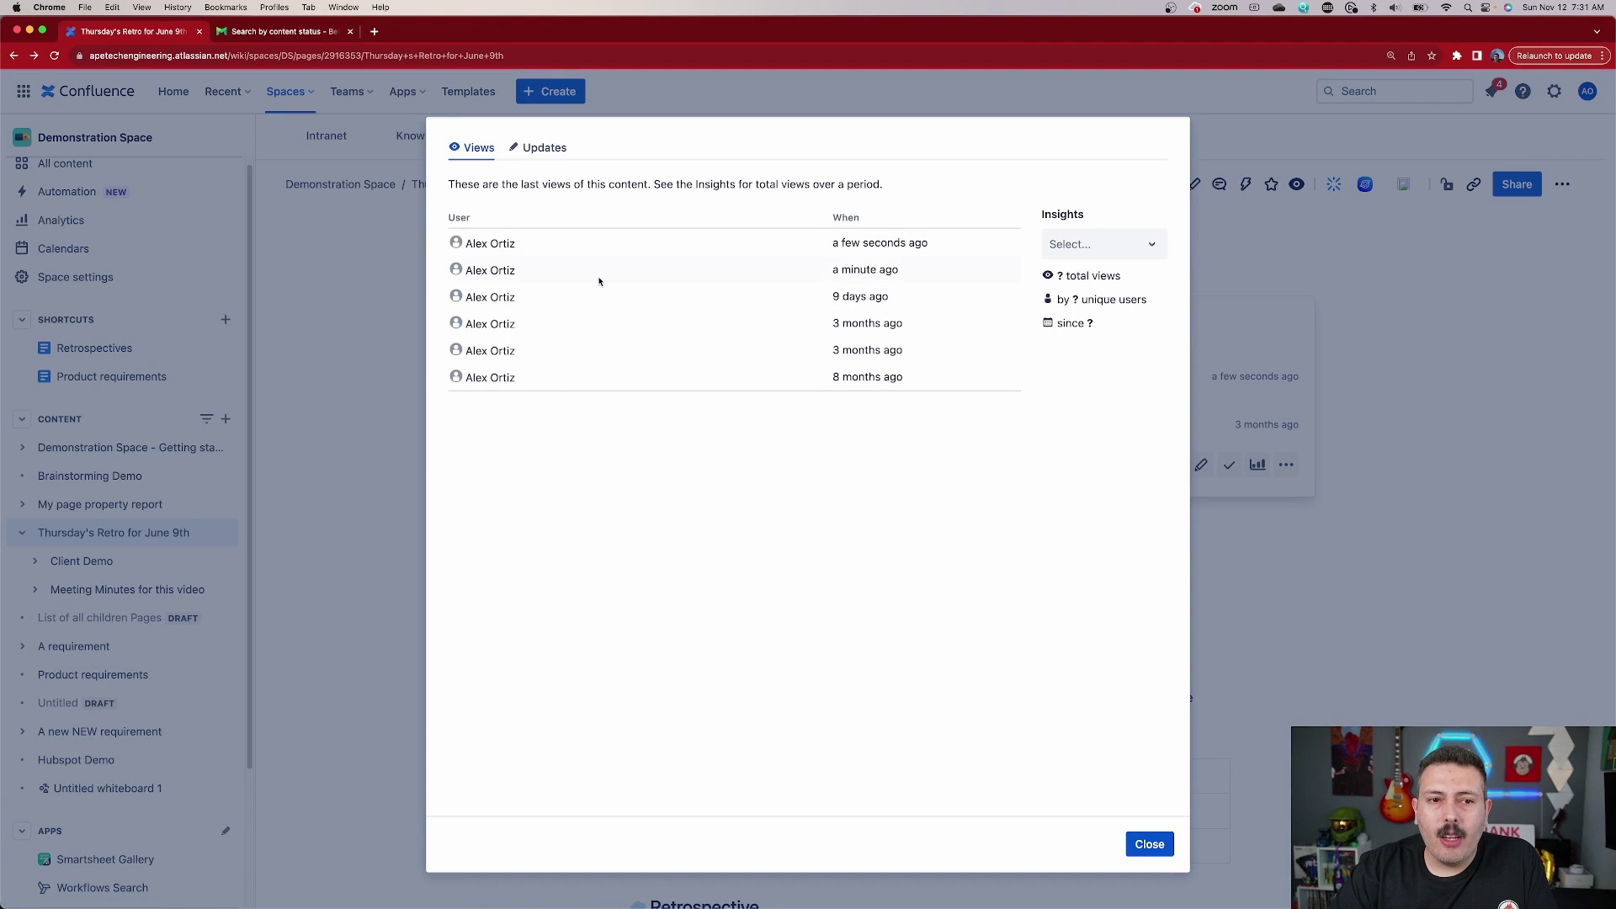
{"action": "left_click", "coordinate": [542, 151]}
{"action": "left_click", "coordinate": [1286, 467]}
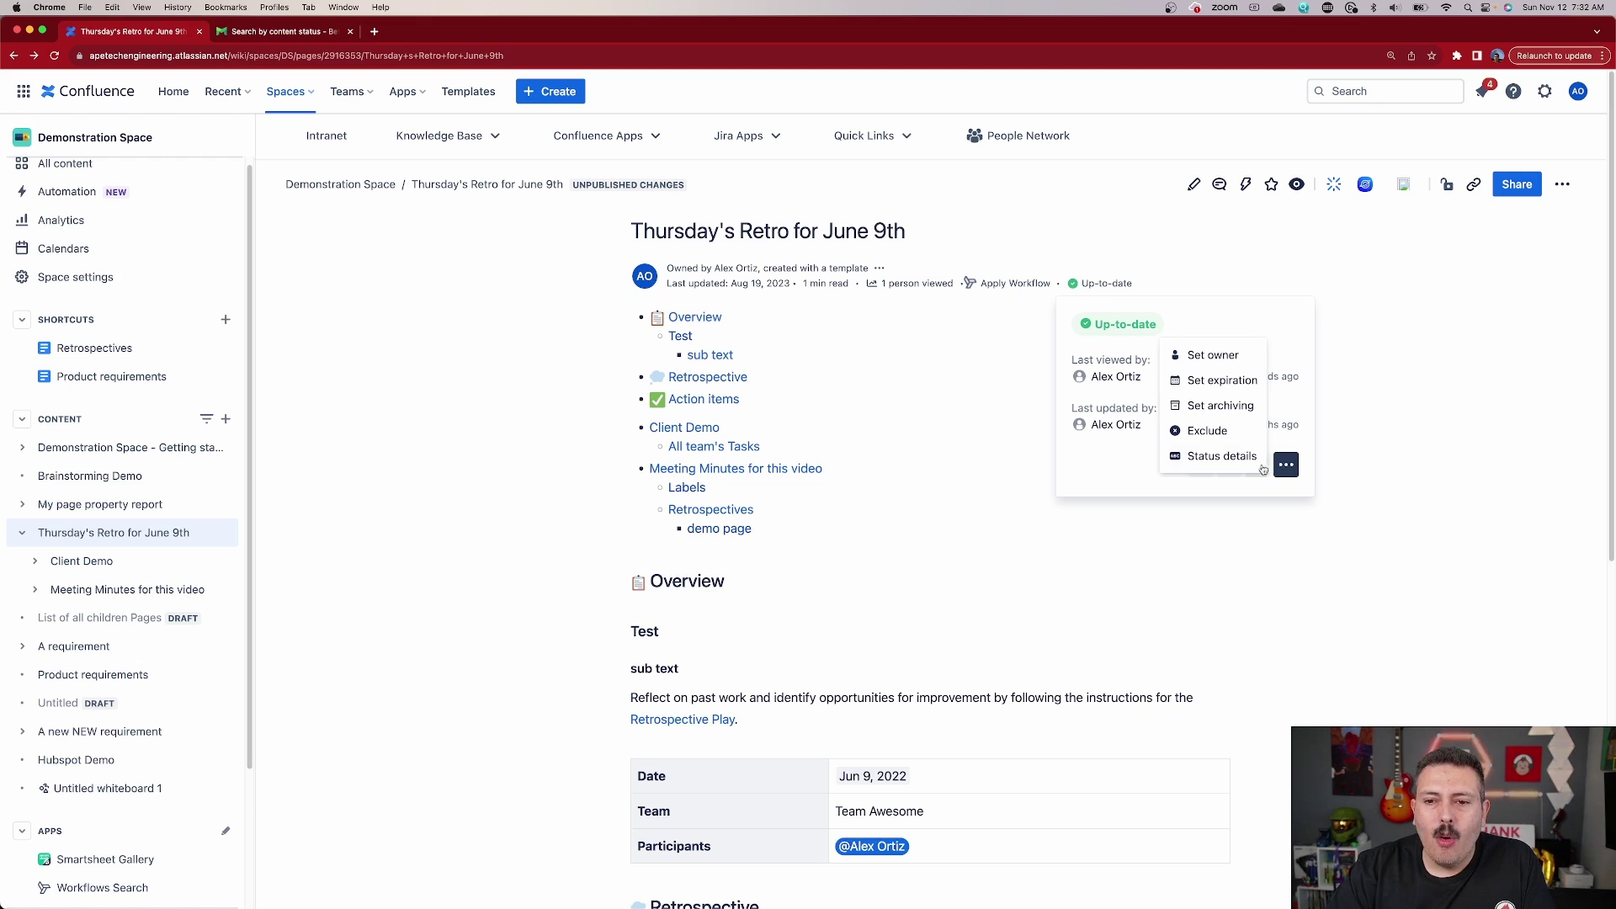
Try choosing a user as content owner of the Thursday's Retro page, and cancel without setting the owner.
{"action": "left_click", "coordinate": [1212, 355]}
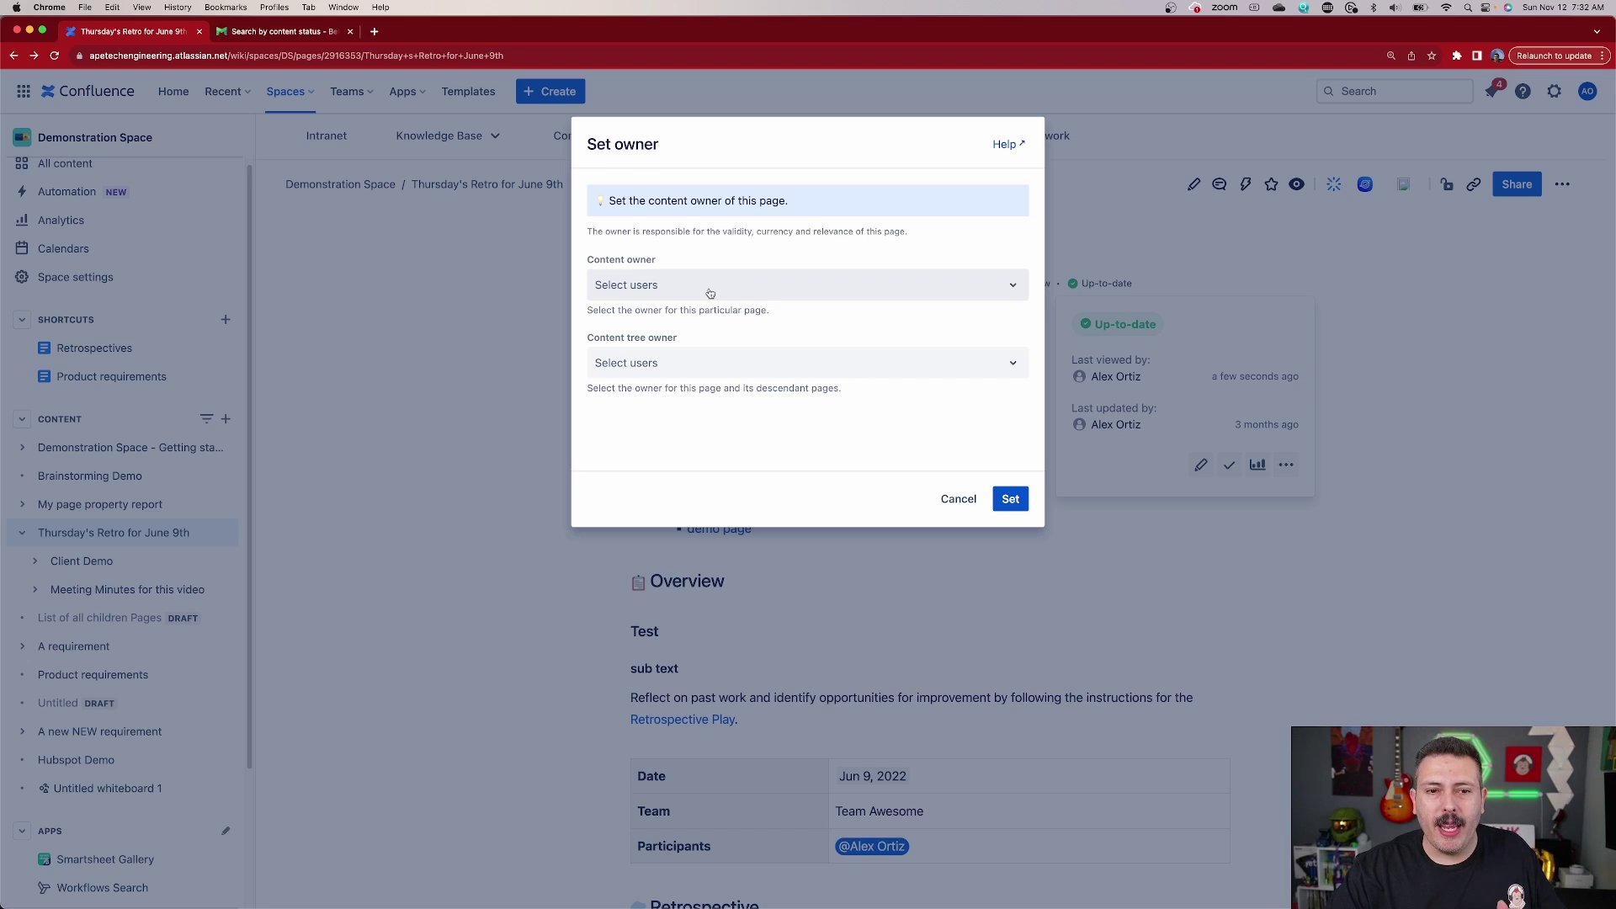
{"action": "left_click", "coordinate": [709, 293]}
{"action": "left_click", "coordinate": [658, 326]}
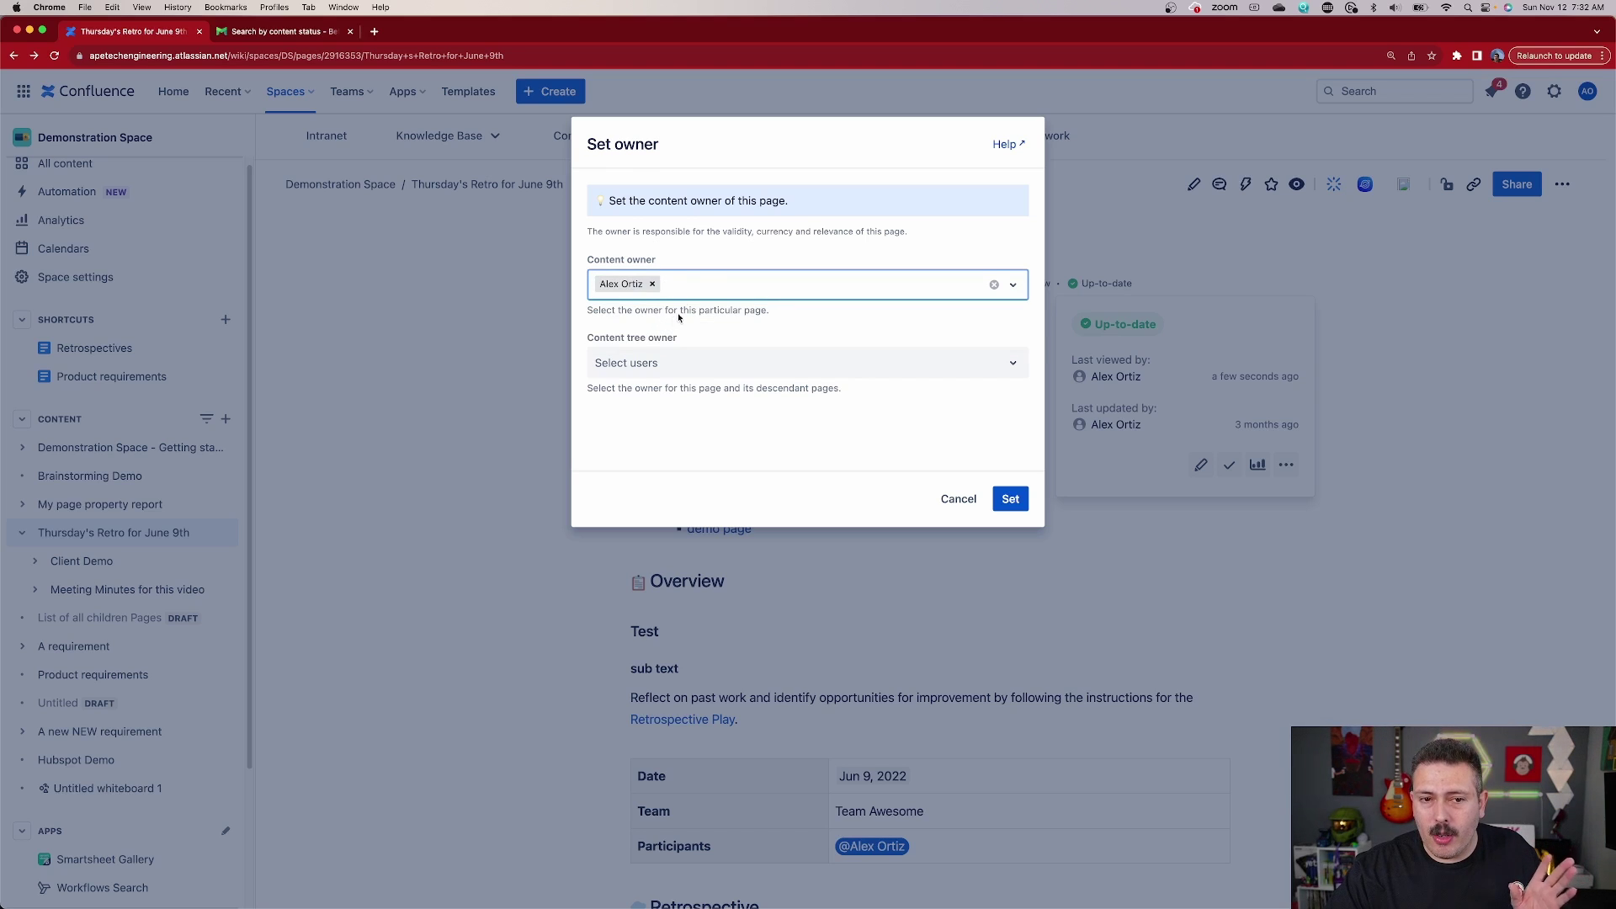
{"action": "left_click", "coordinate": [746, 293]}
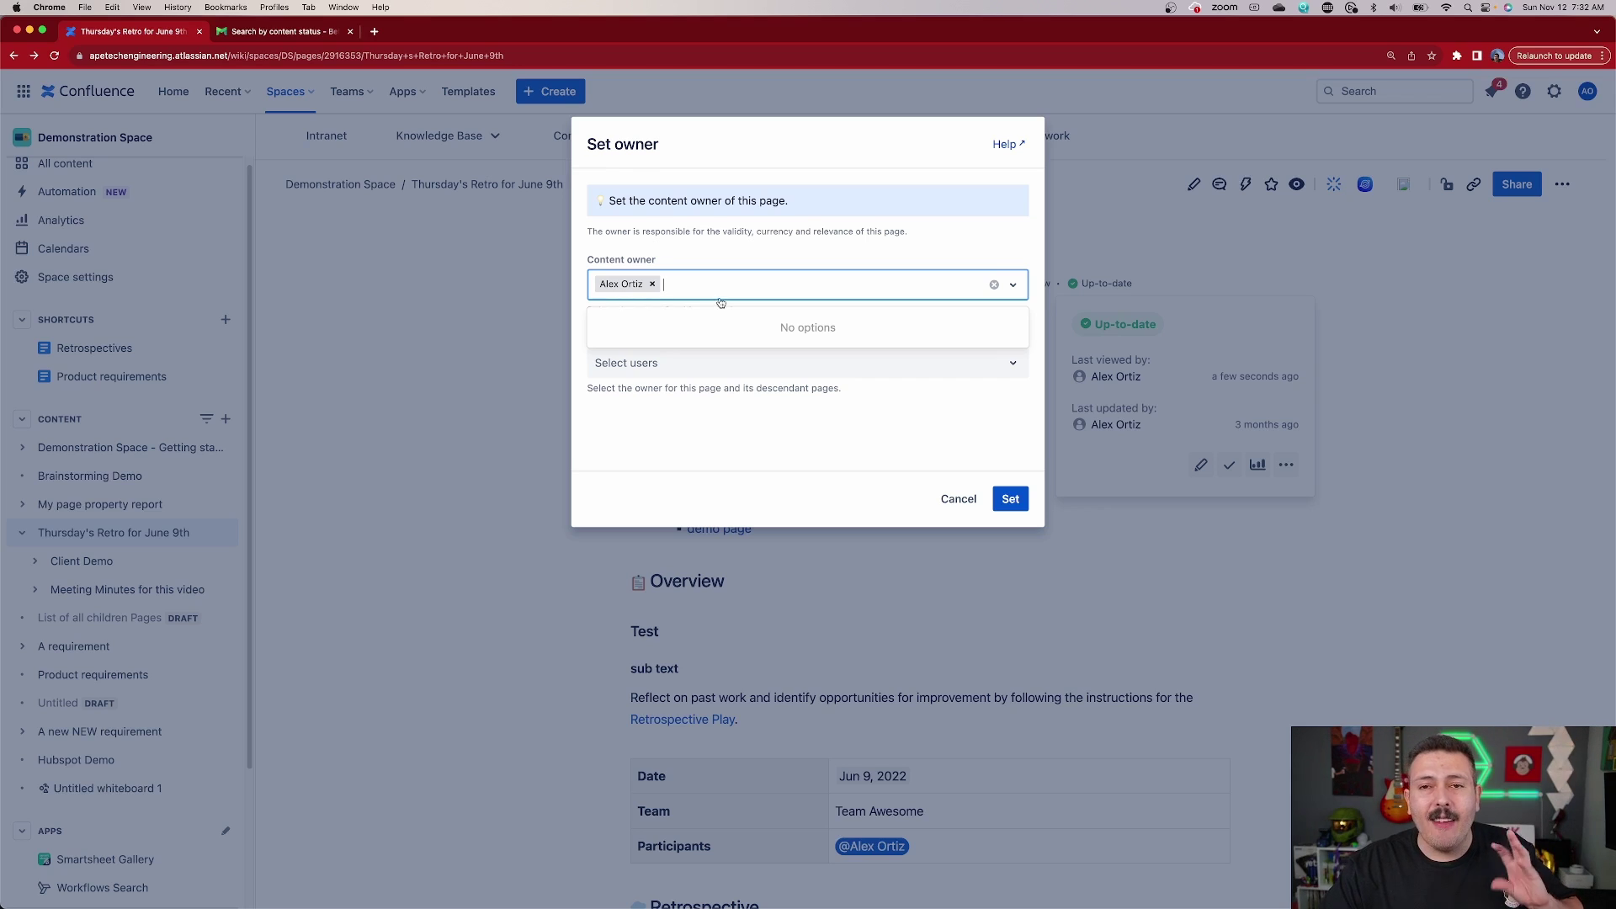
{"action": "left_click", "coordinate": [951, 500]}
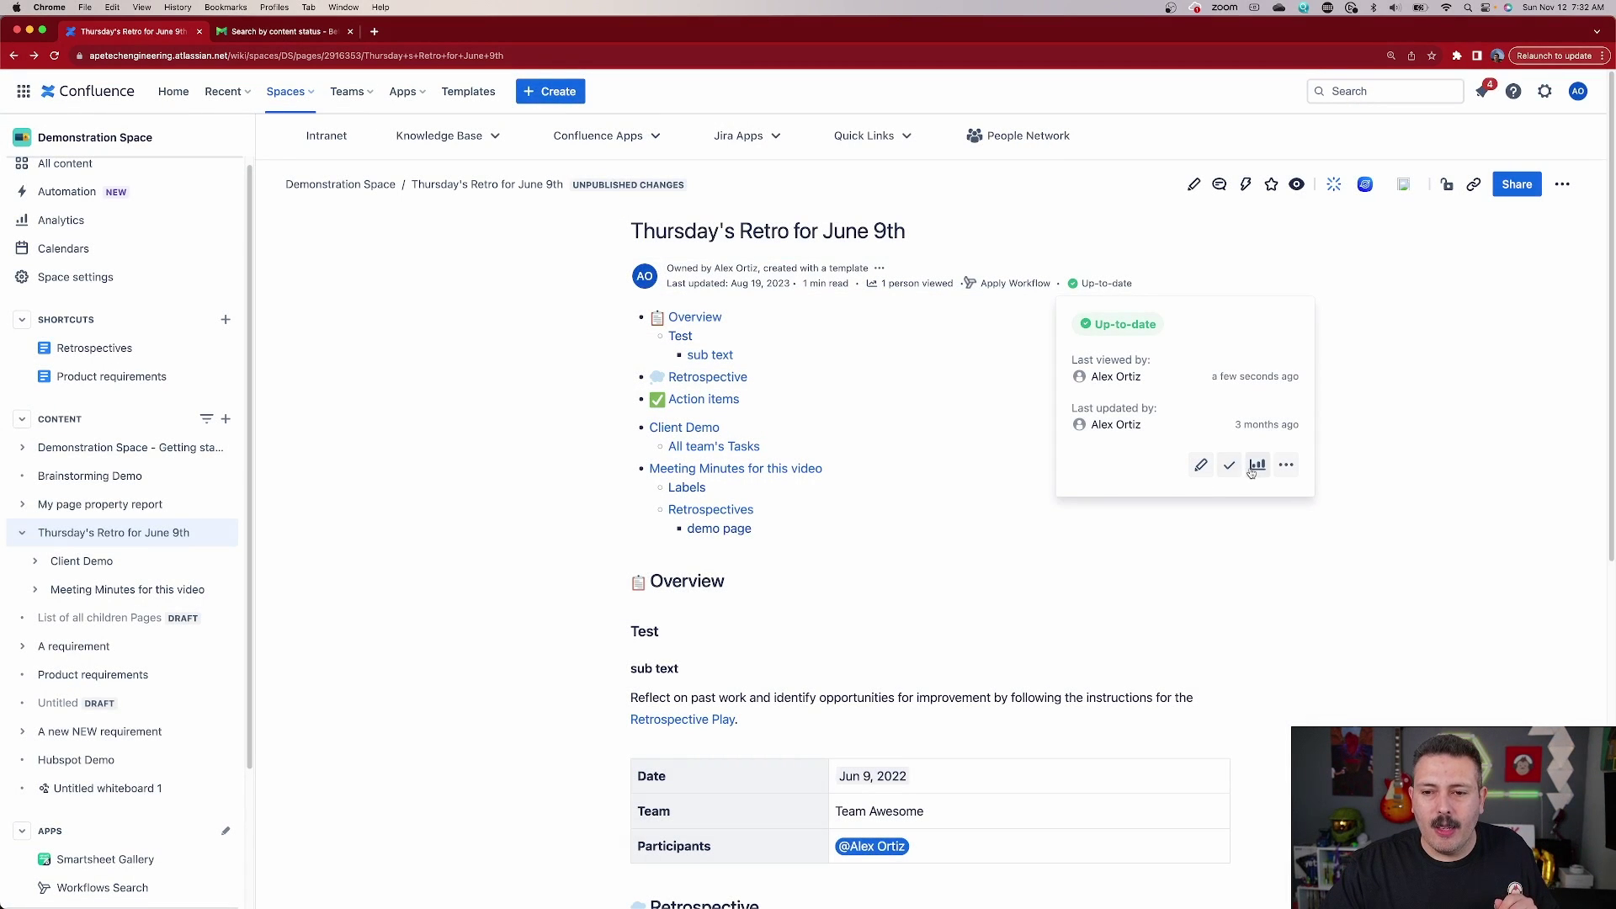
Examine the Set expiration options of the page, including the expiration date calendar, and cancel without setting a date.
{"action": "left_click", "coordinate": [1285, 467]}
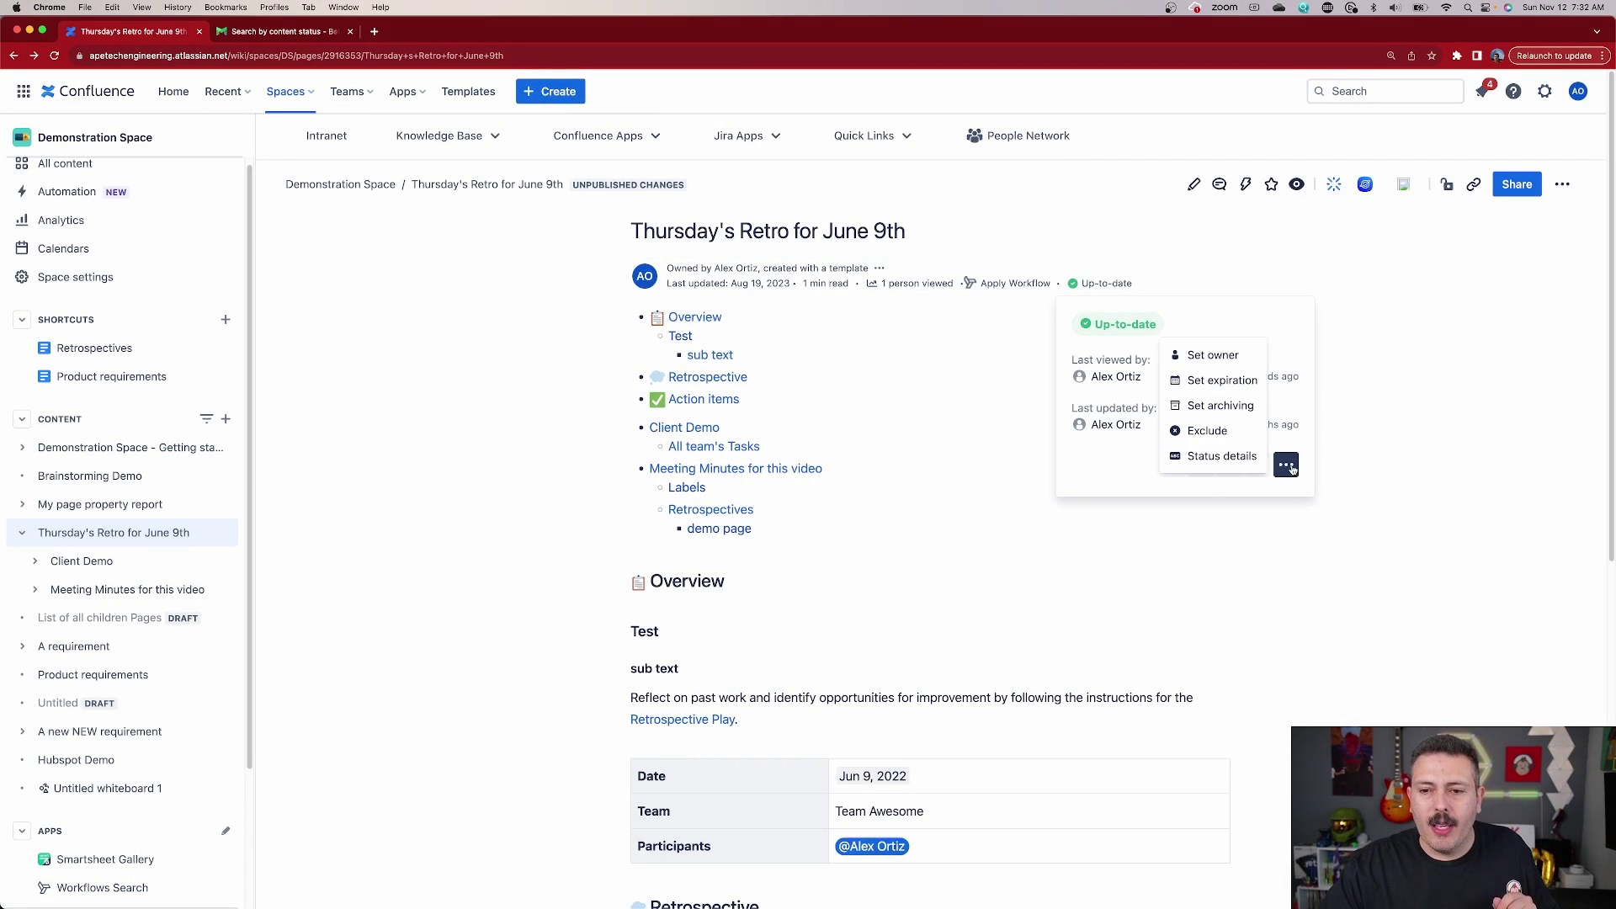
{"action": "left_click", "coordinate": [1218, 383]}
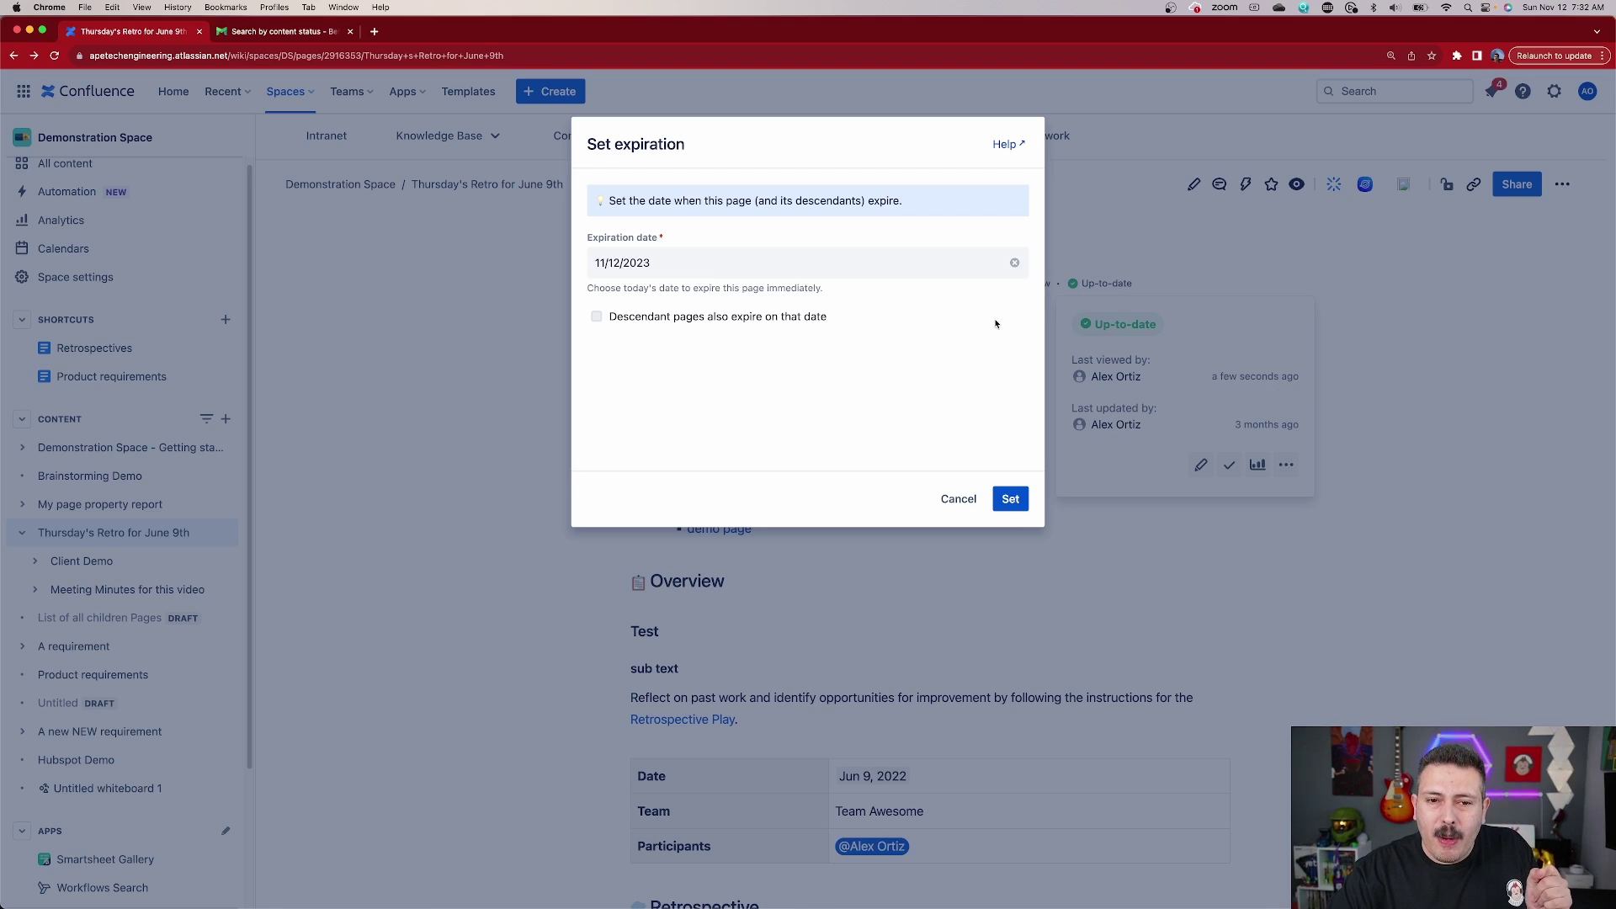
{"action": "left_click", "coordinate": [660, 264]}
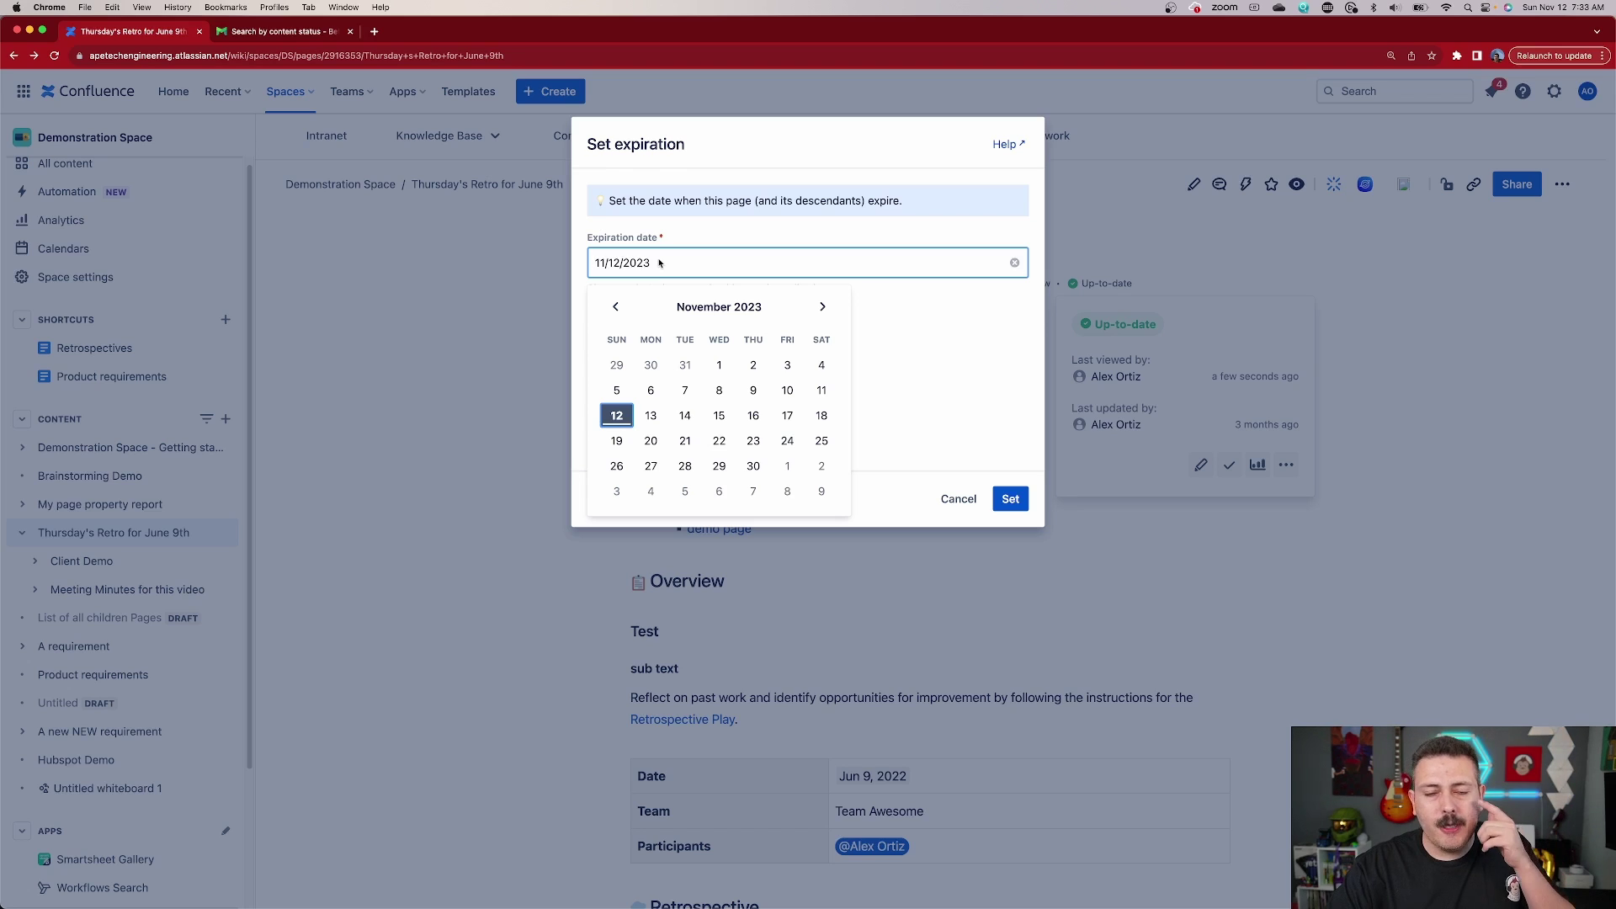
{"action": "left_click", "coordinate": [660, 263]}
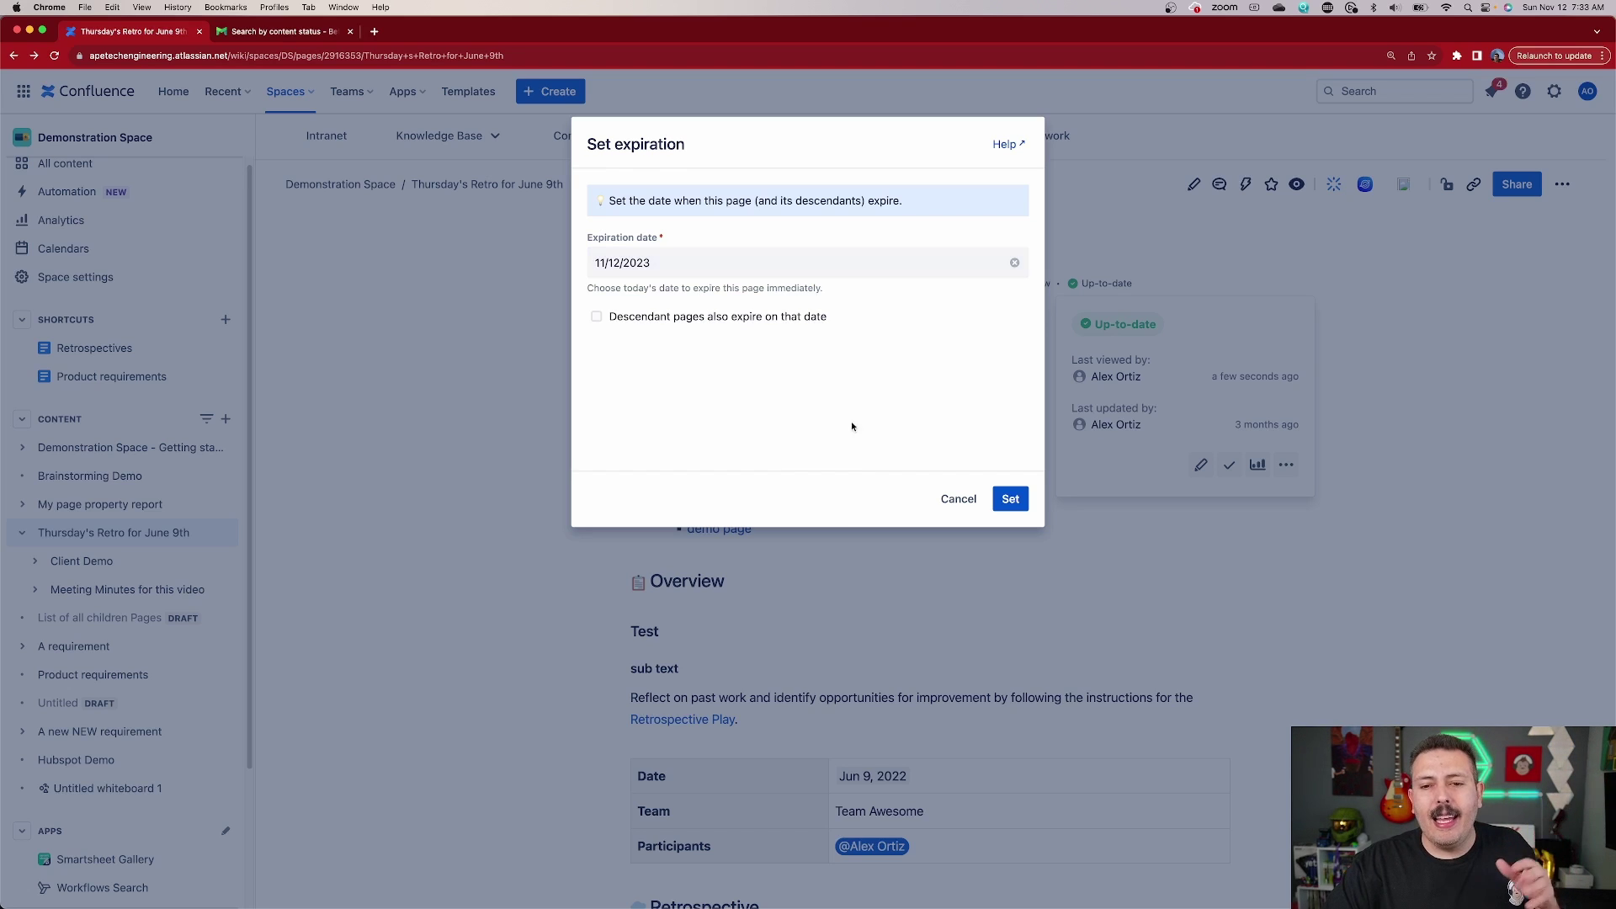
{"action": "left_click", "coordinate": [959, 500]}
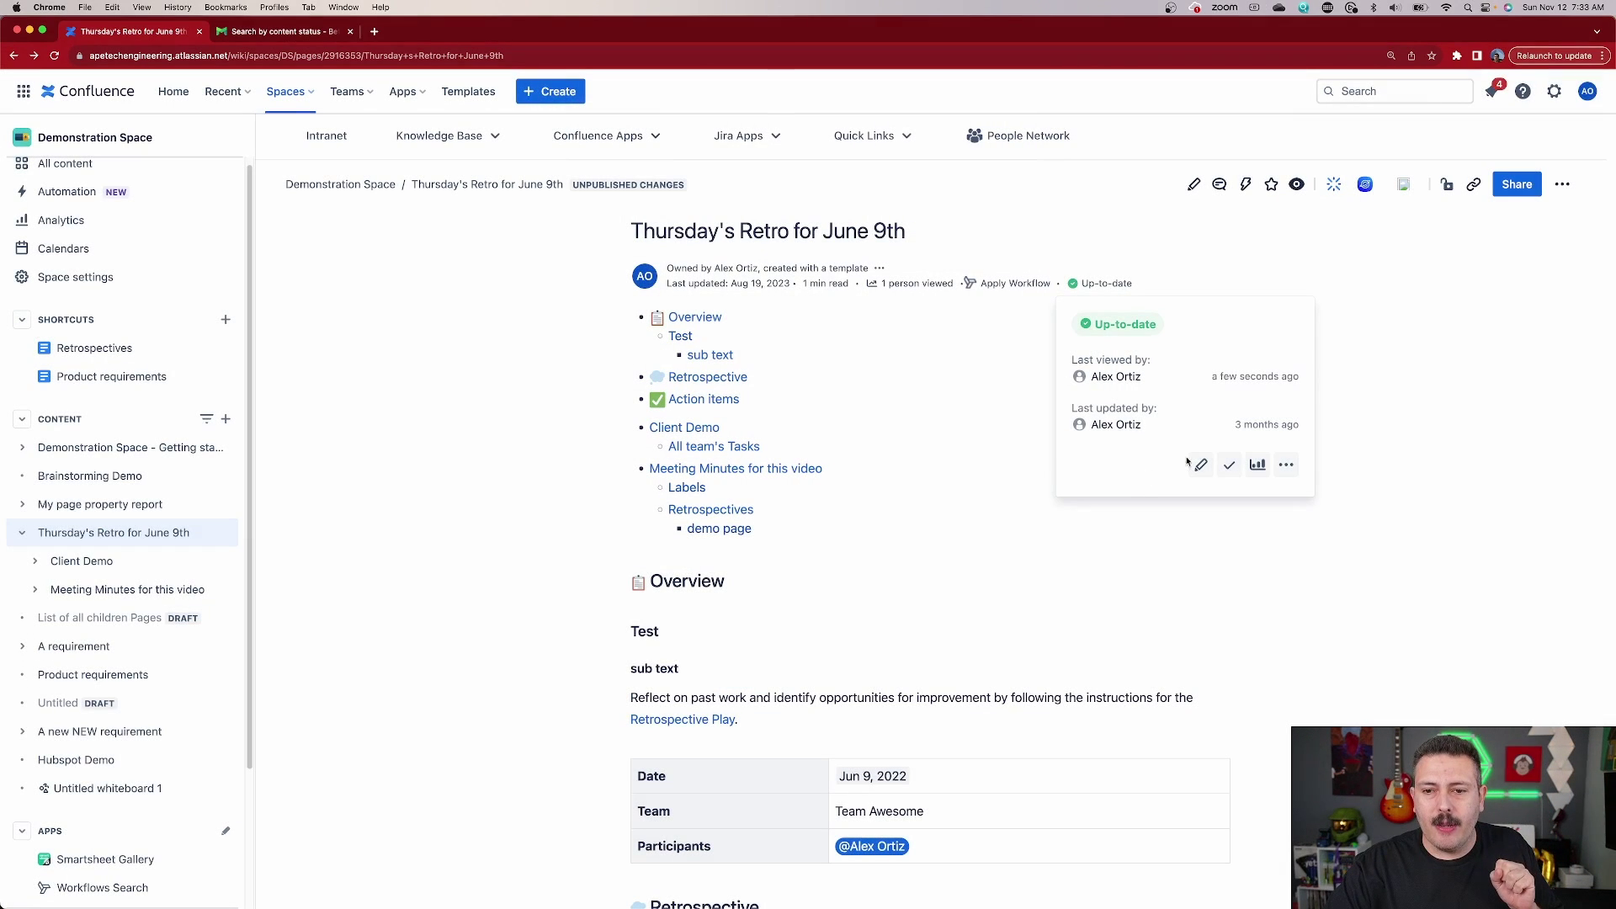
Examine the Set archiving options of the page, including the archiving date calendar, and cancel without setting a date.
{"action": "left_click", "coordinate": [1286, 464]}
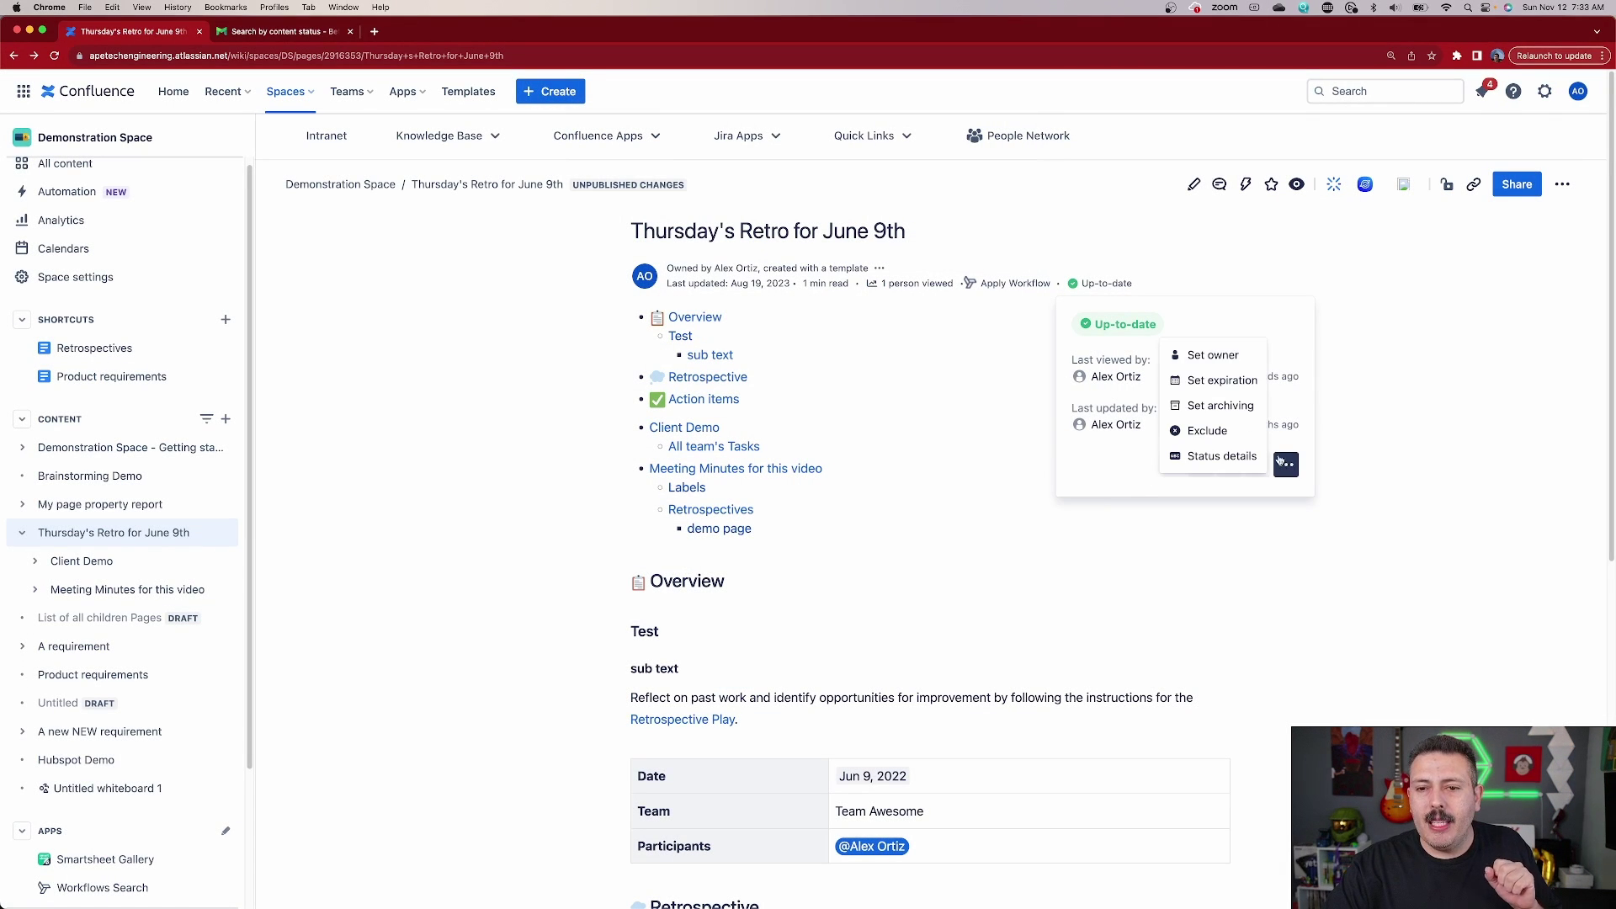
{"action": "left_click", "coordinate": [1235, 408]}
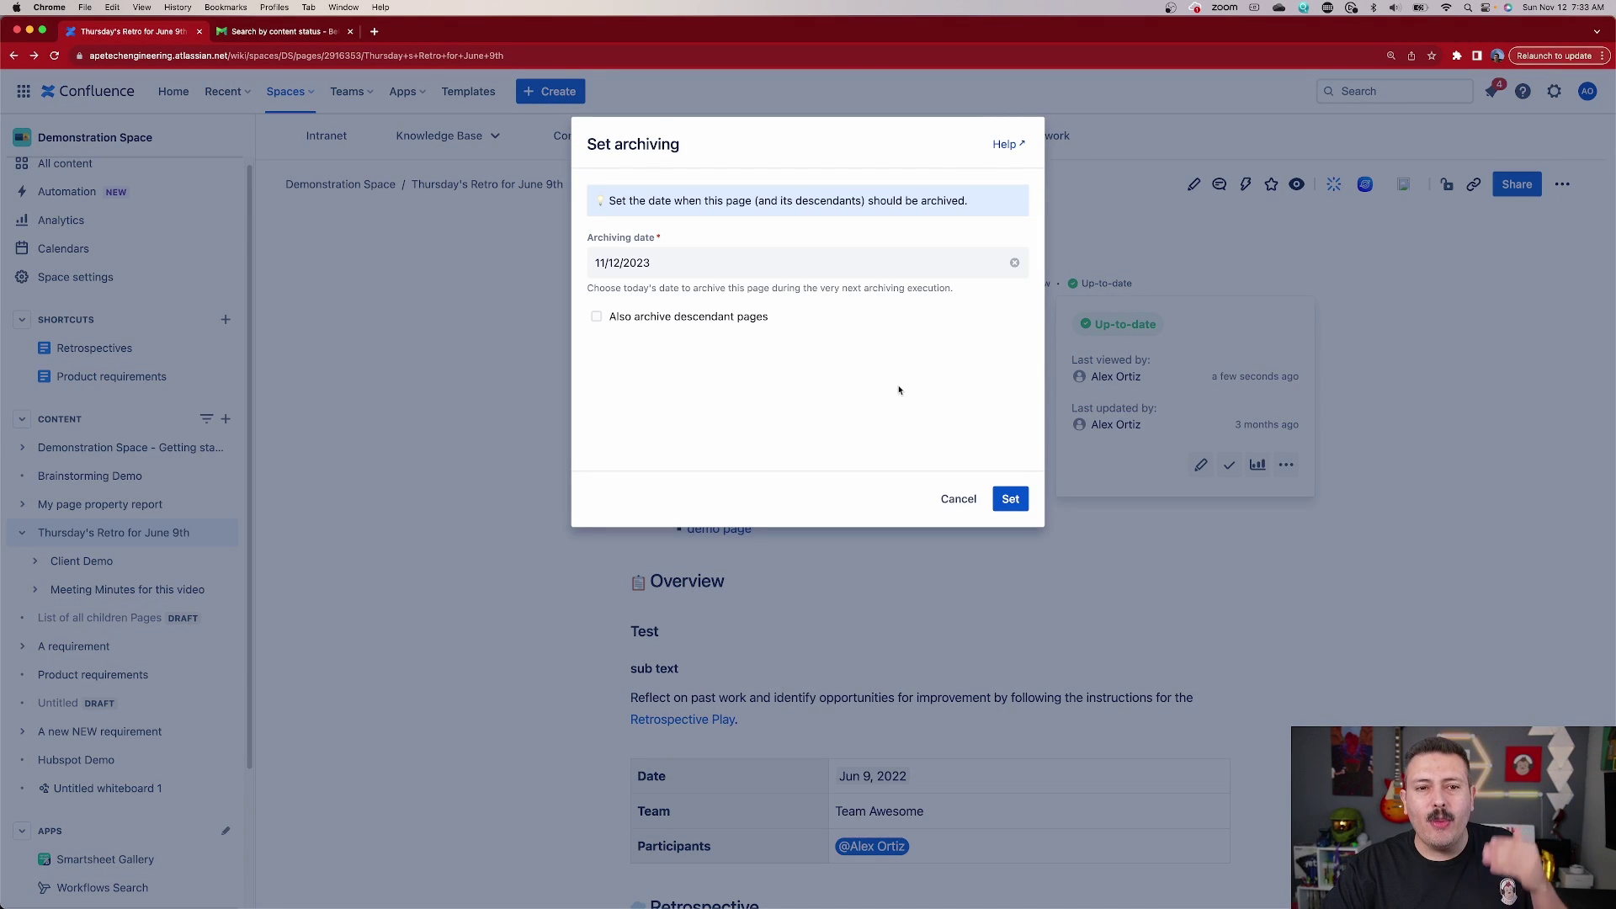
{"action": "left_click", "coordinate": [830, 272]}
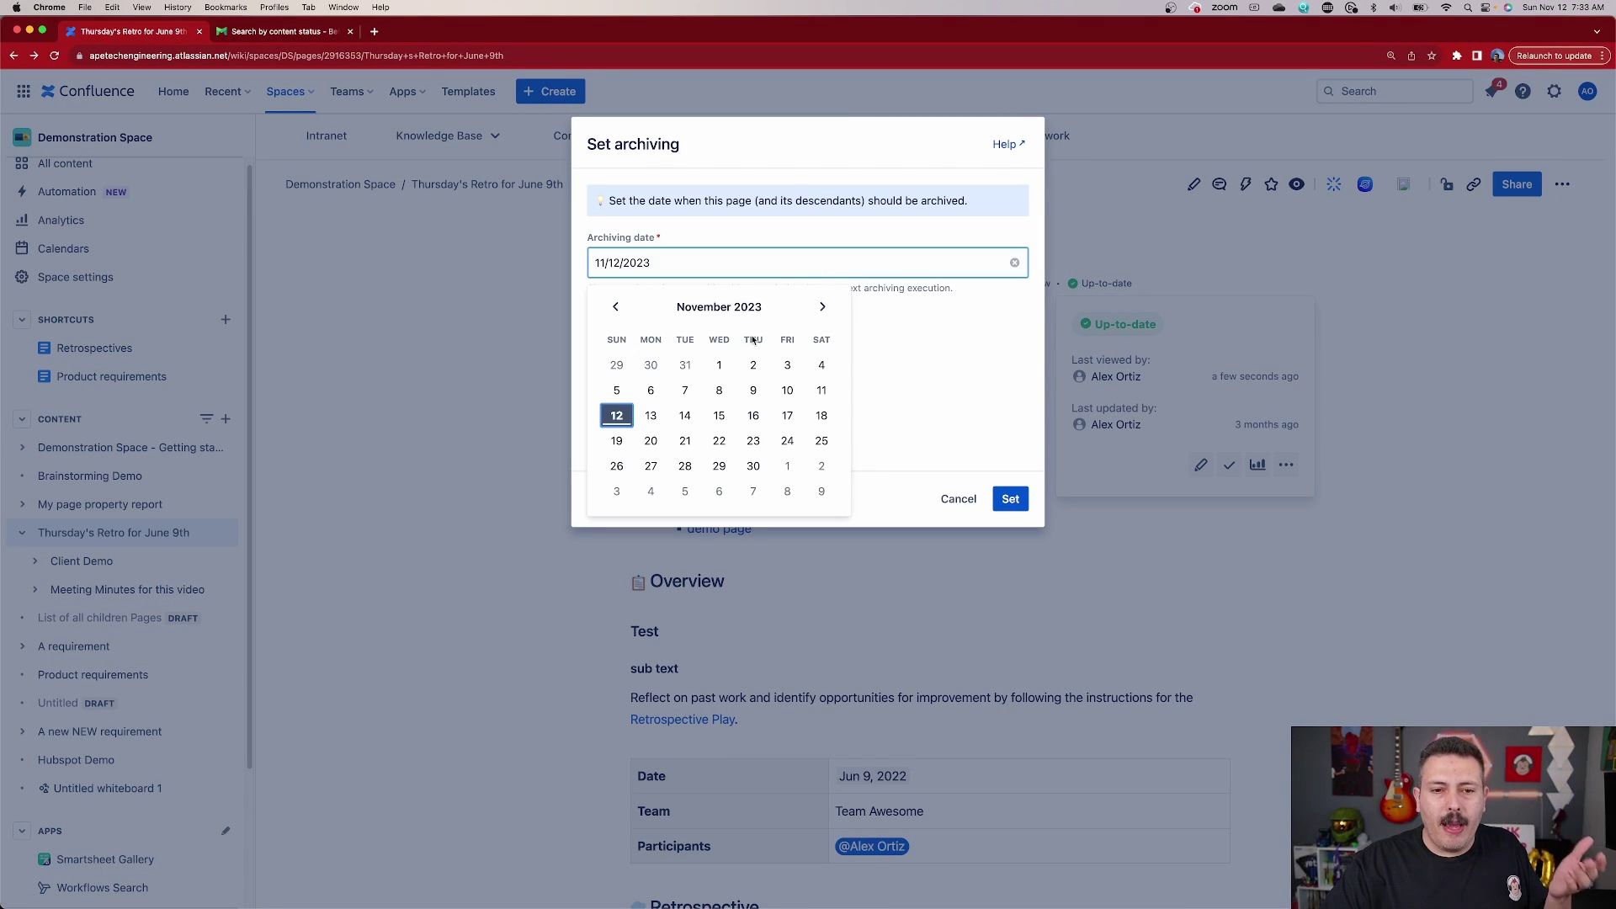
{"action": "left_click", "coordinate": [943, 375]}
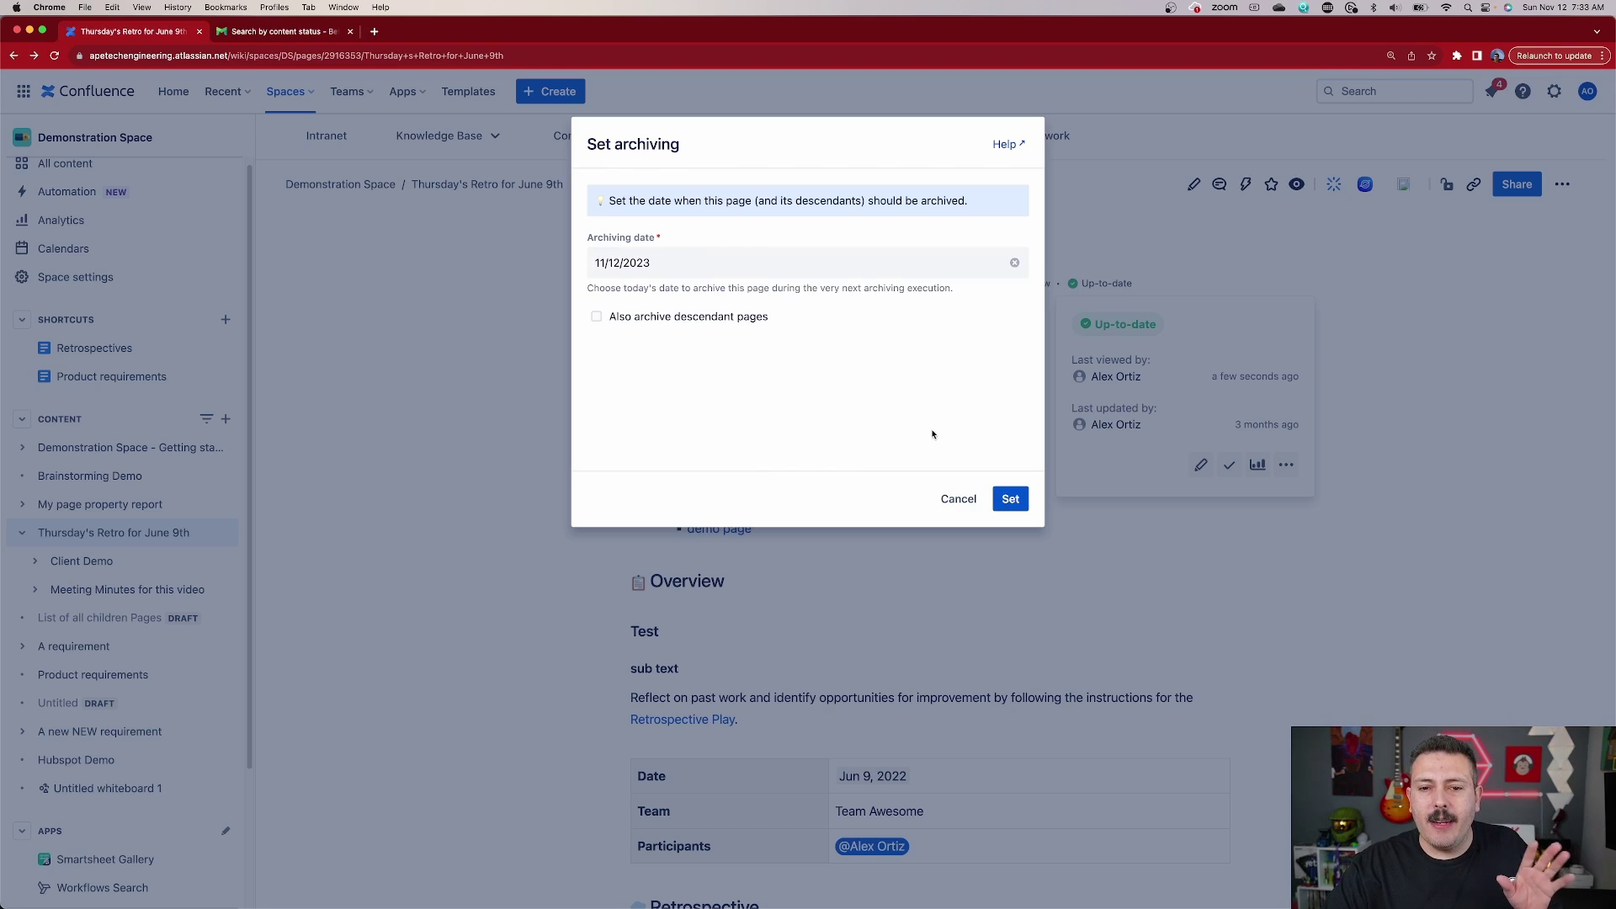
{"action": "left_click", "coordinate": [958, 502]}
Examine the Exclude option for the page's lifecycle management, cancel it, and close the status card.
{"action": "left_click", "coordinate": [1286, 464]}
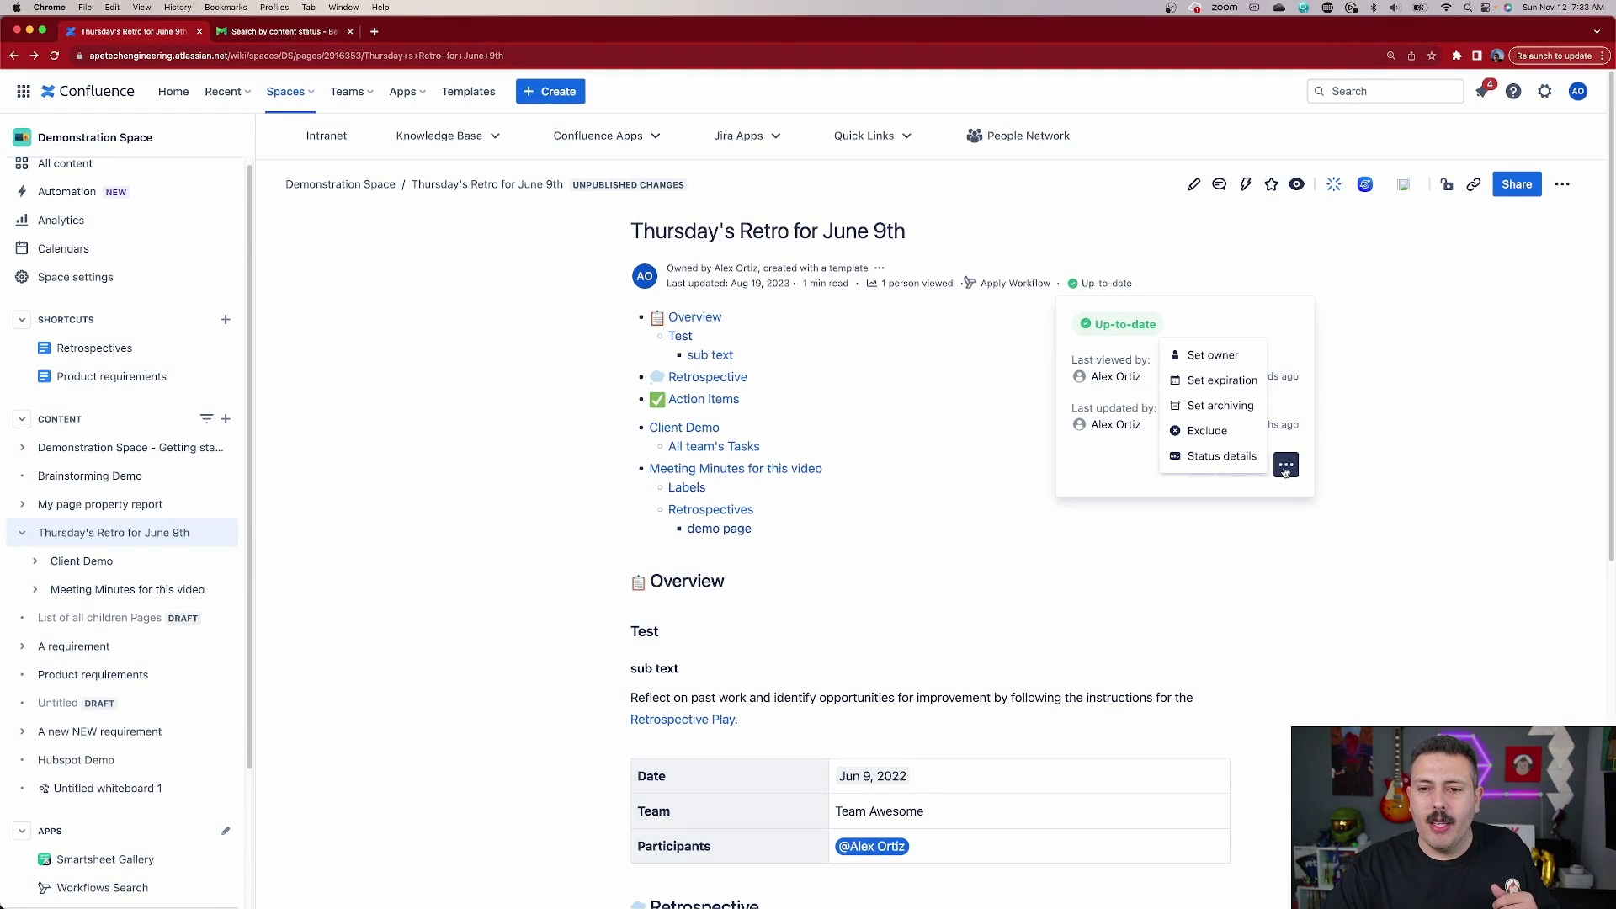
{"action": "left_click", "coordinate": [1228, 432]}
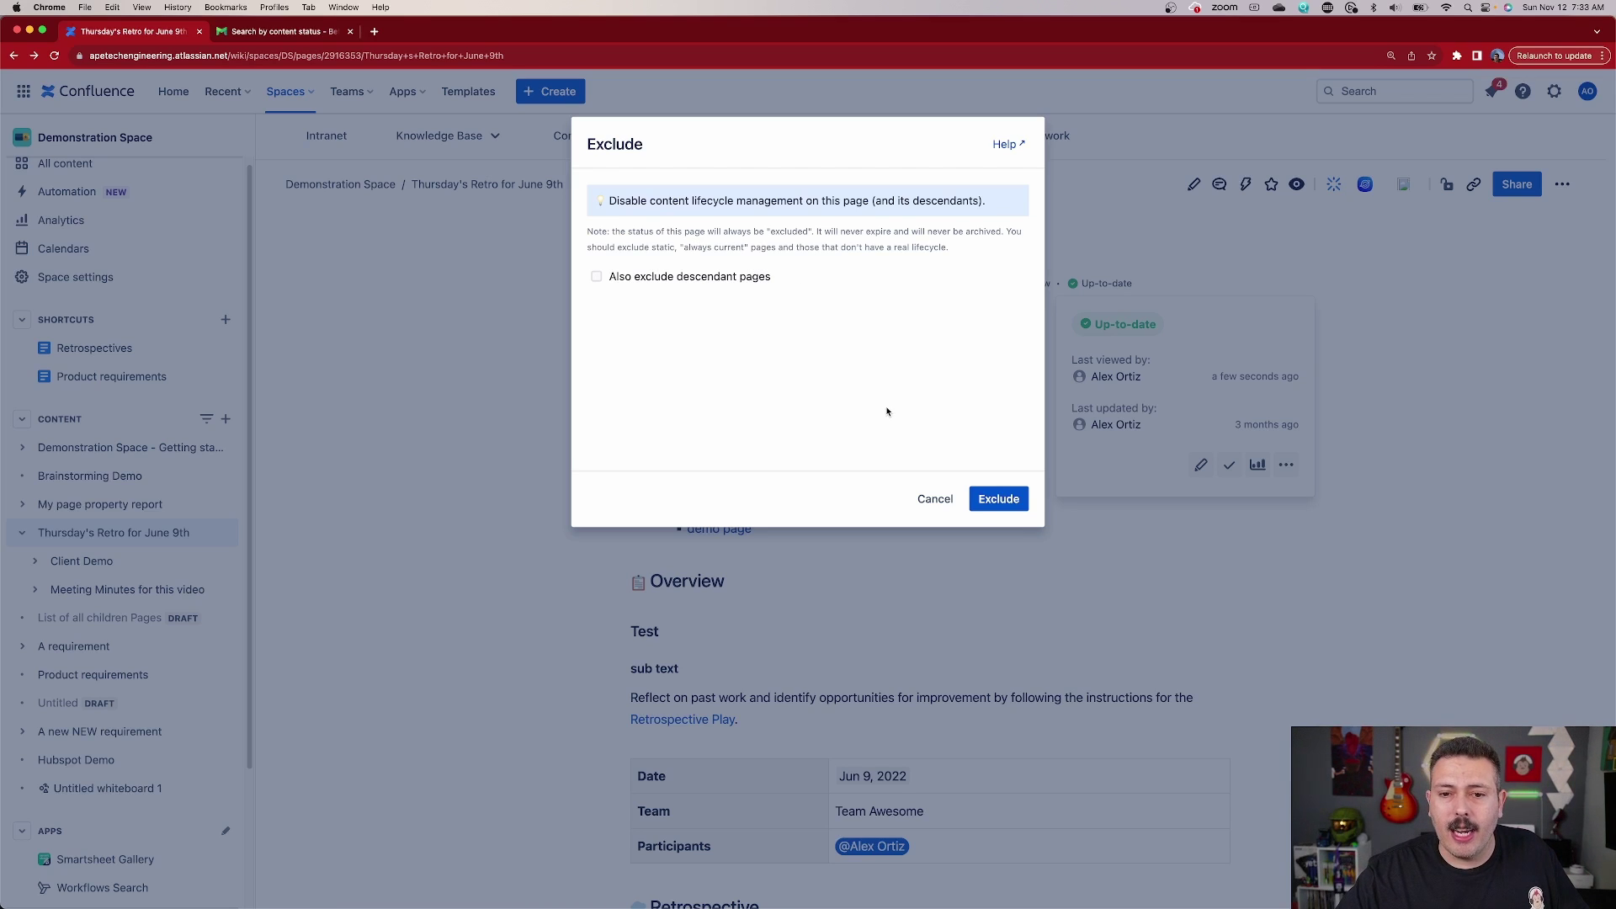
{"action": "left_click", "coordinate": [934, 498]}
{"action": "left_click", "coordinate": [1288, 467]}
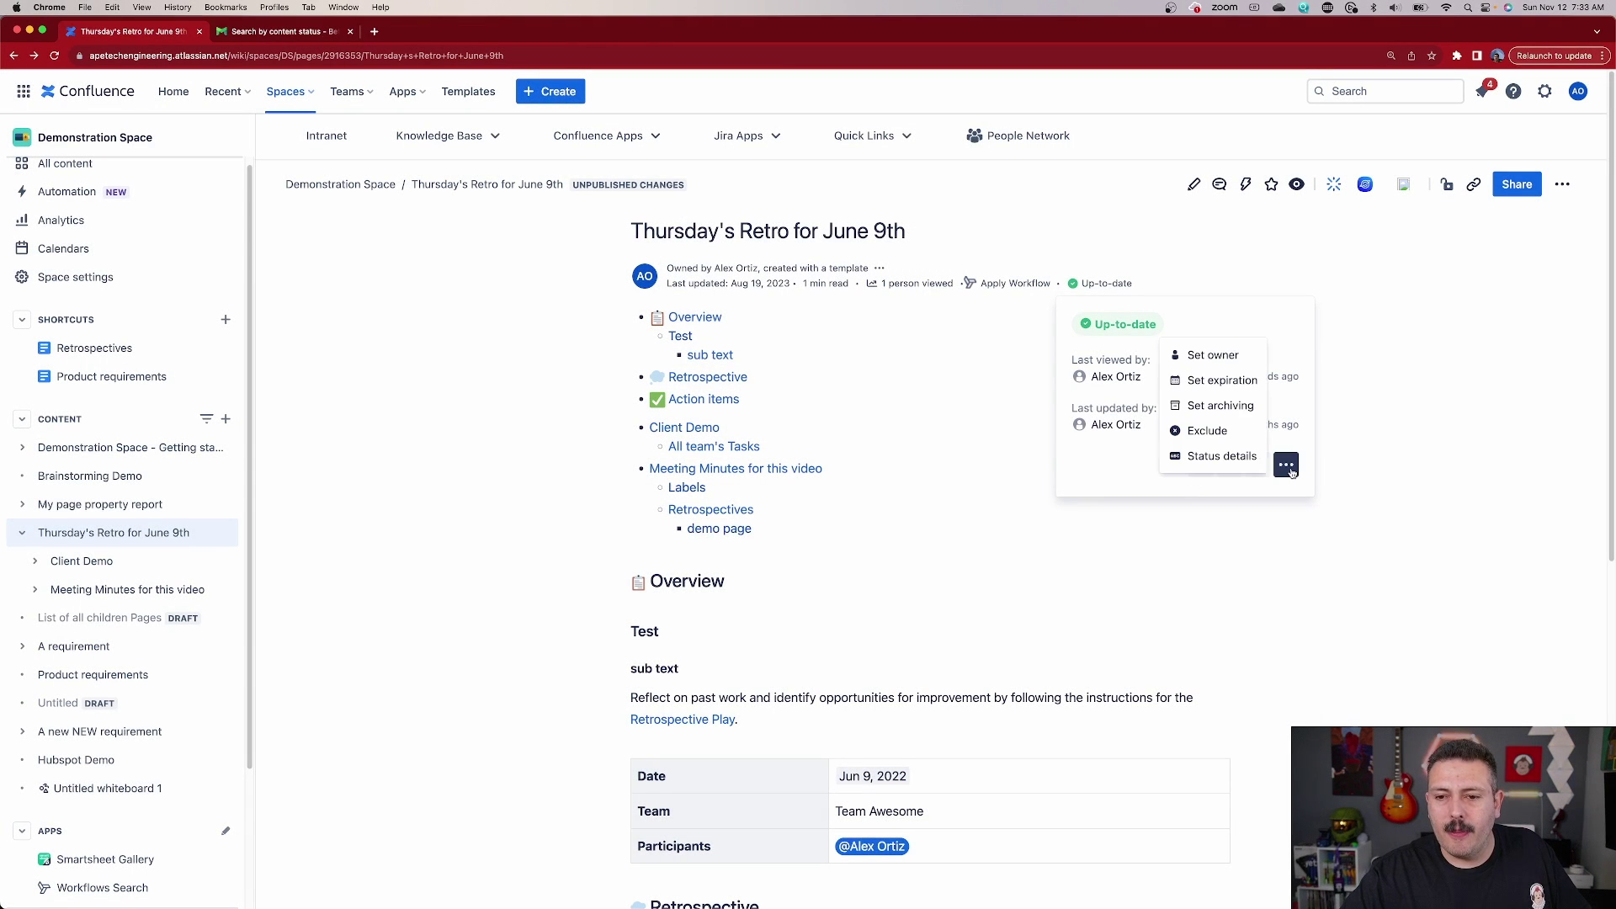
{"action": "left_click", "coordinate": [1369, 440]}
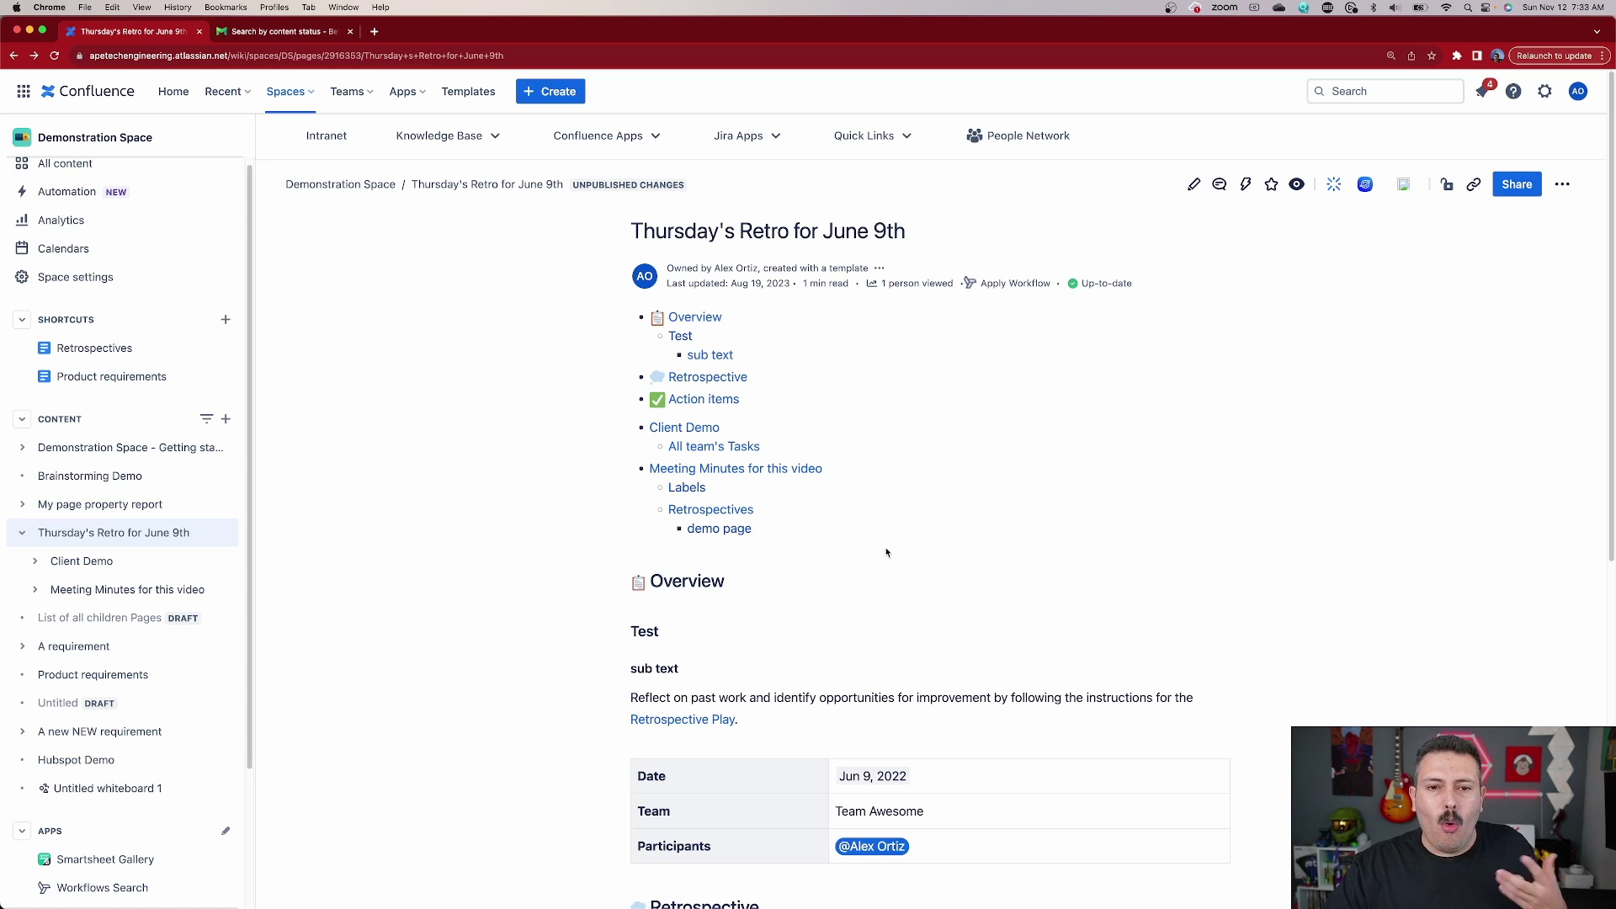
Add the new label swupdate to the Thursday's Retro for June 9th page and check the page's content status.
{"action": "scroll", "coordinate": [923, 545], "scroll_direction": "down", "scroll_amount": 3}
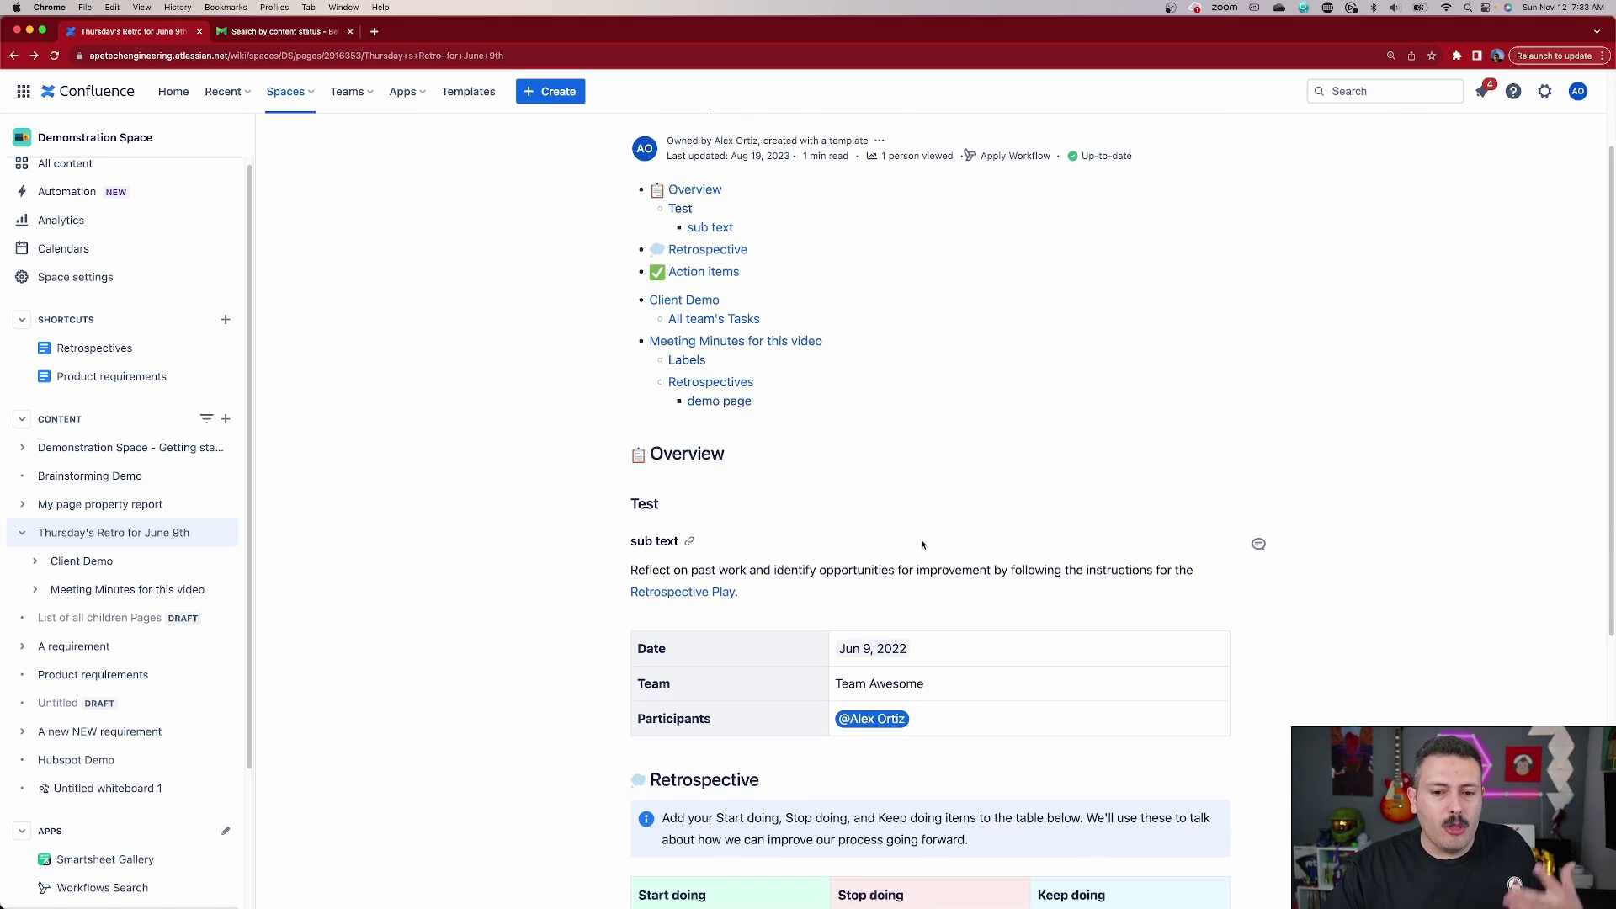
{"action": "scroll", "coordinate": [923, 546], "scroll_direction": "up", "scroll_amount": 3}
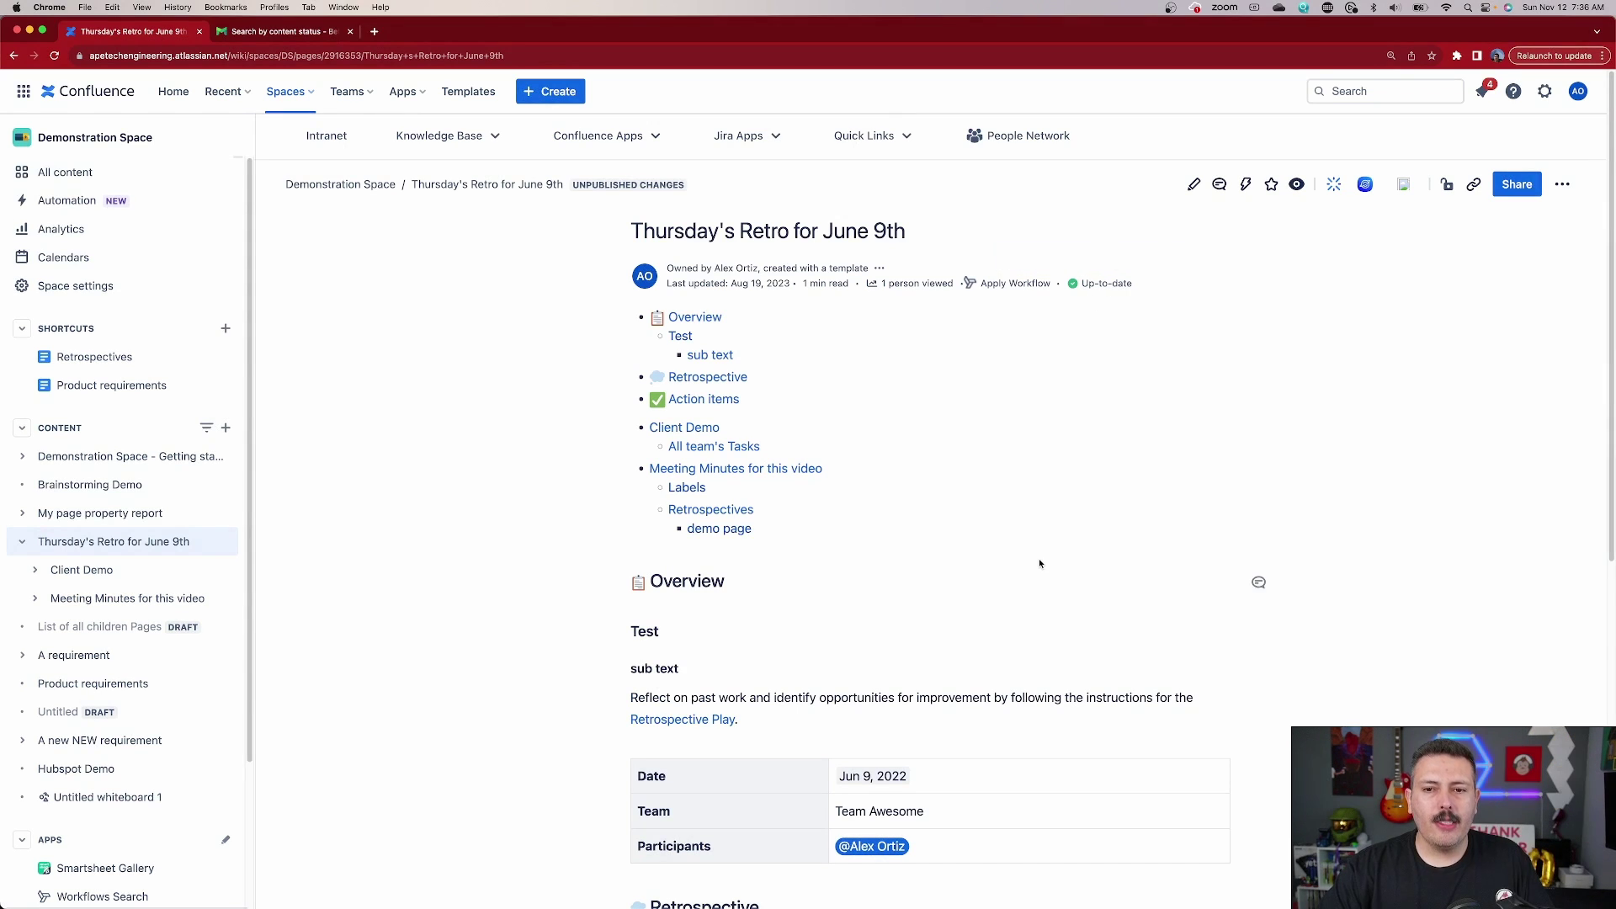
{"action": "scroll", "coordinate": [1032, 555], "scroll_direction": "down", "scroll_amount": 7}
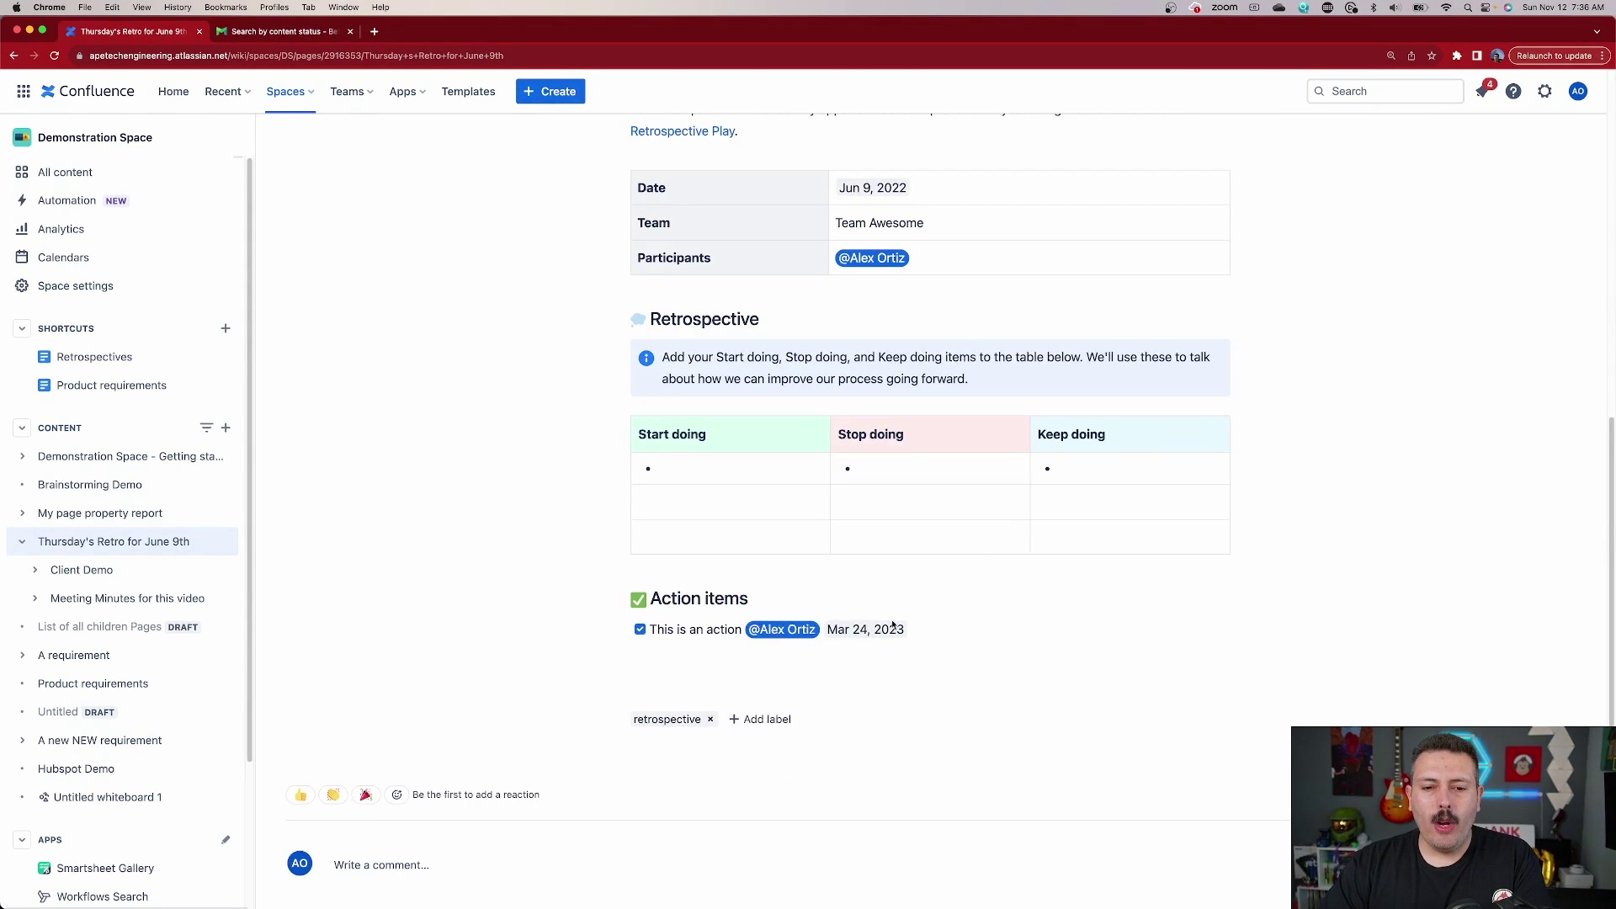
{"action": "left_click", "coordinate": [762, 721]}
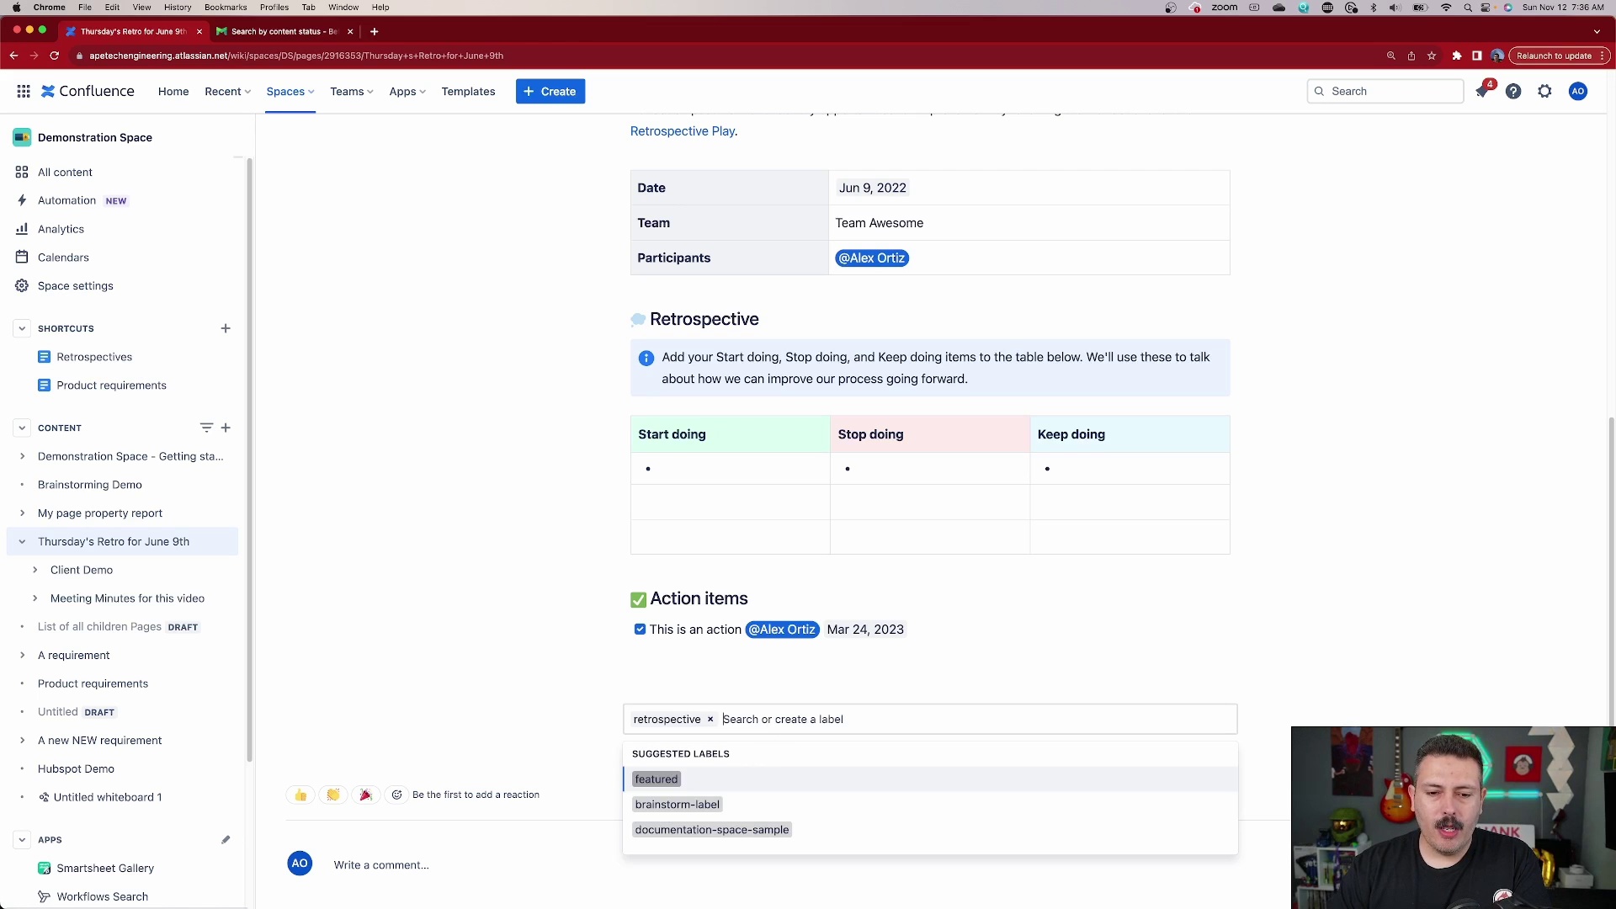
{"action": "type", "text": "swupdate"}
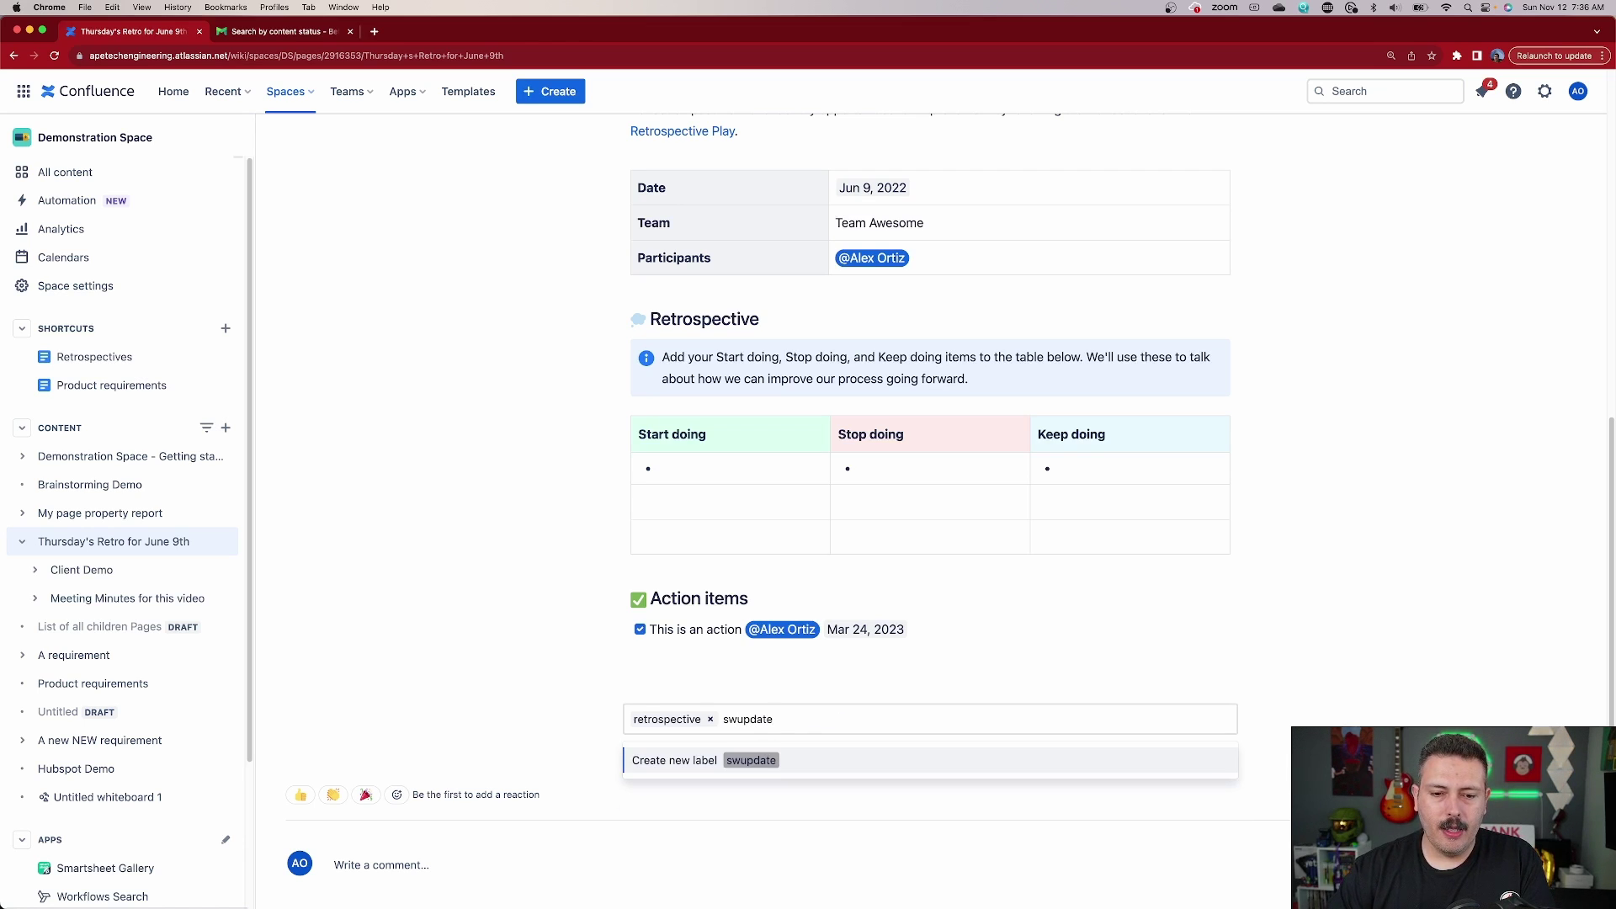
{"action": "left_click", "coordinate": [768, 761]}
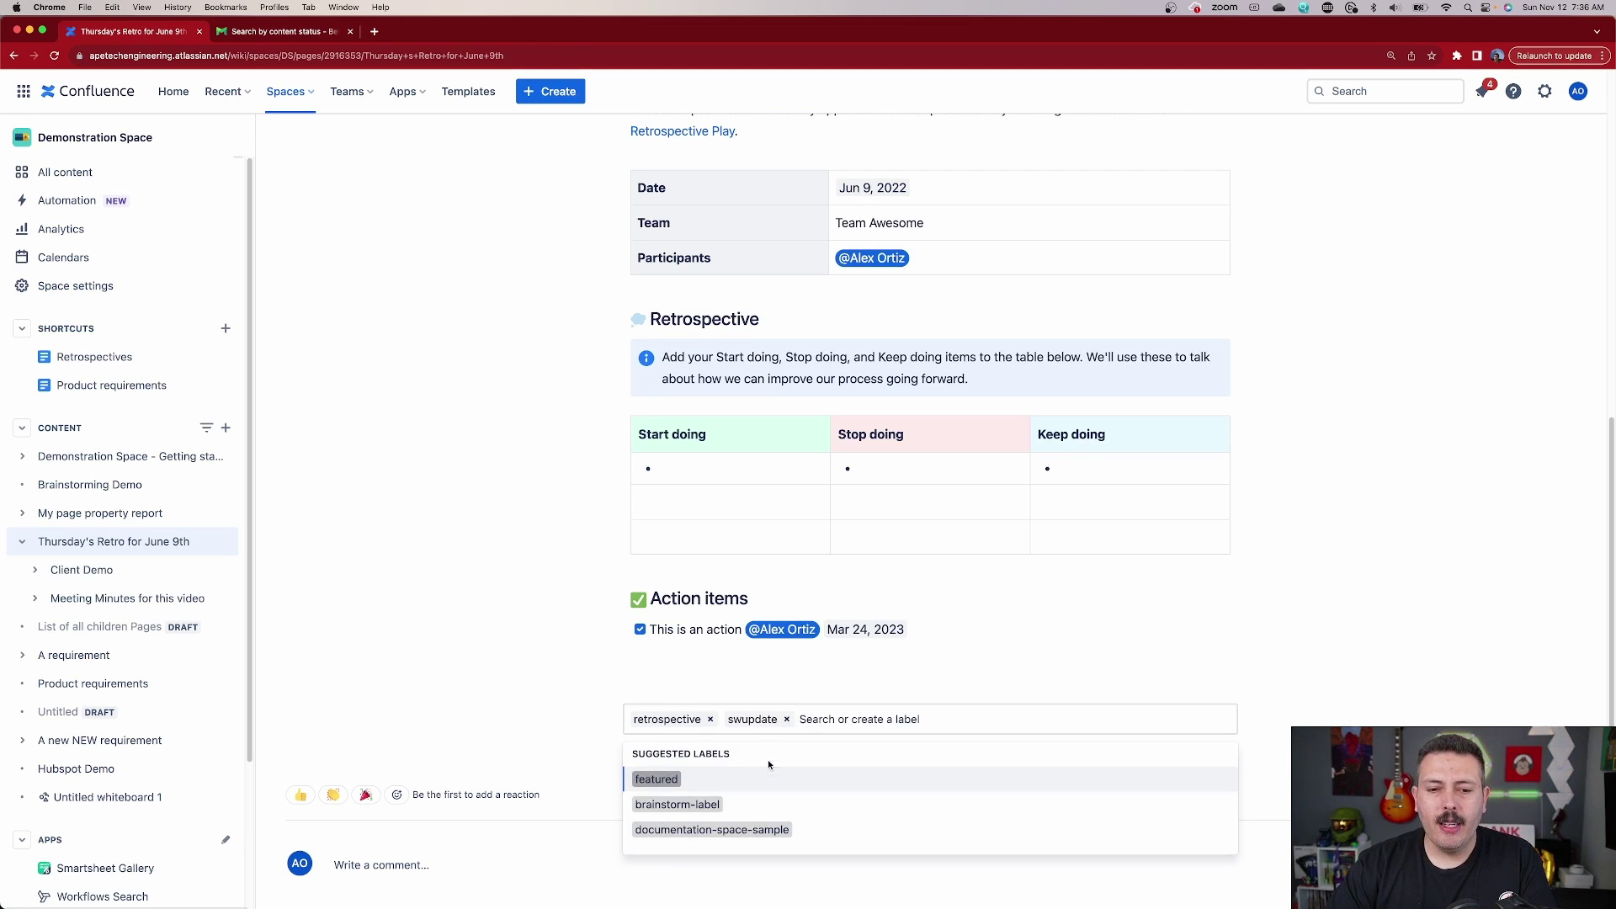
{"action": "left_click", "coordinate": [1311, 689]}
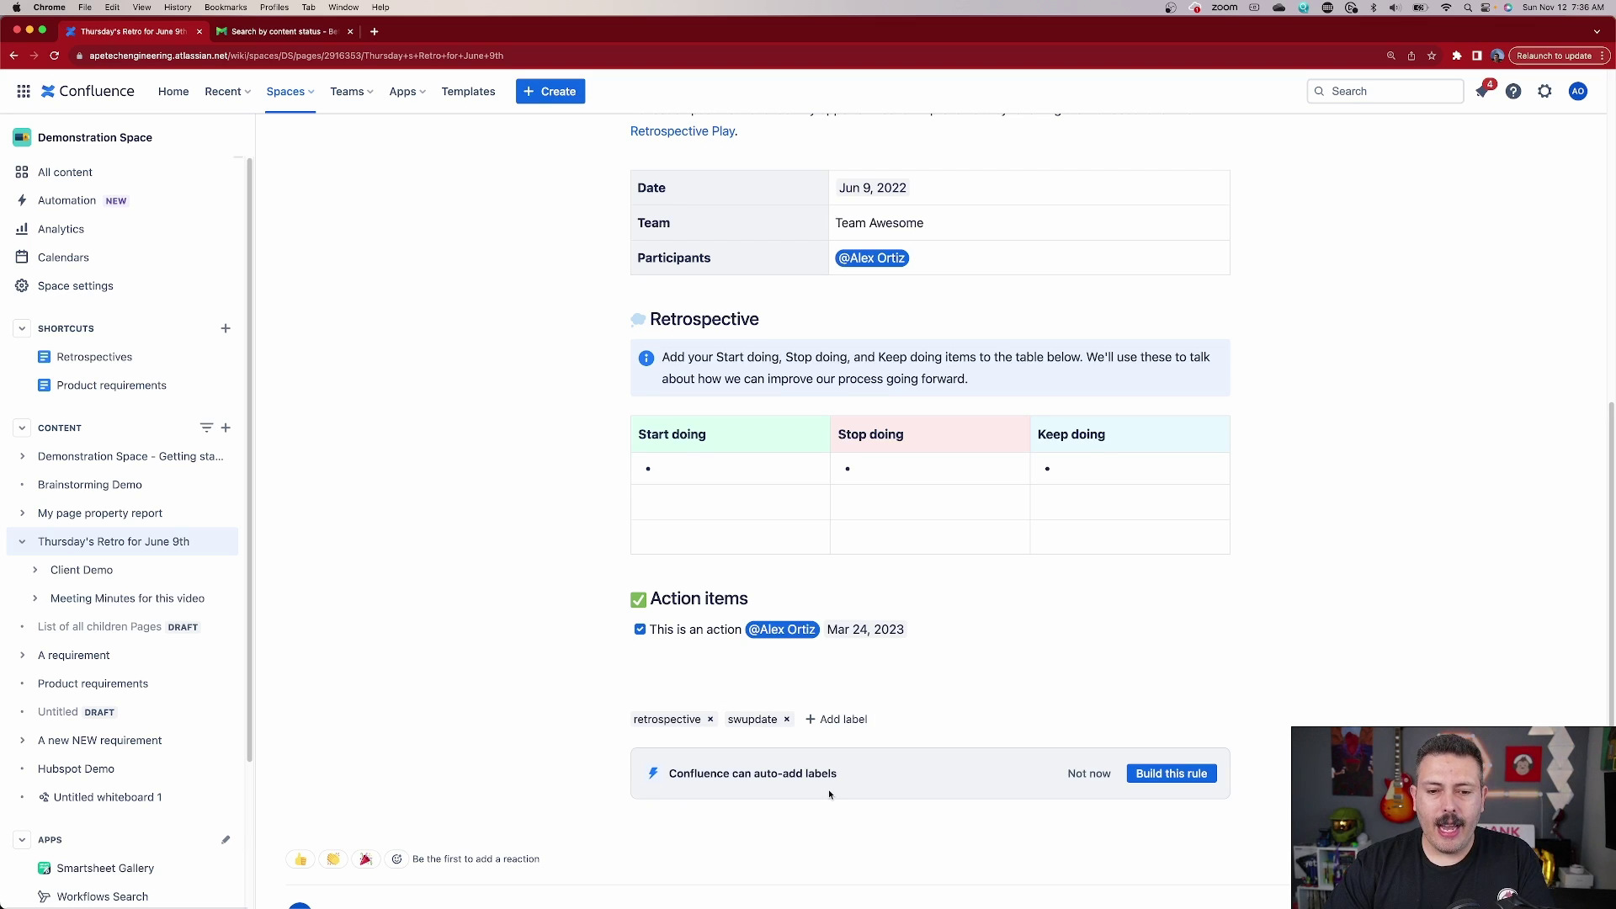
{"action": "scroll", "coordinate": [872, 748], "scroll_direction": "up", "scroll_amount": 7}
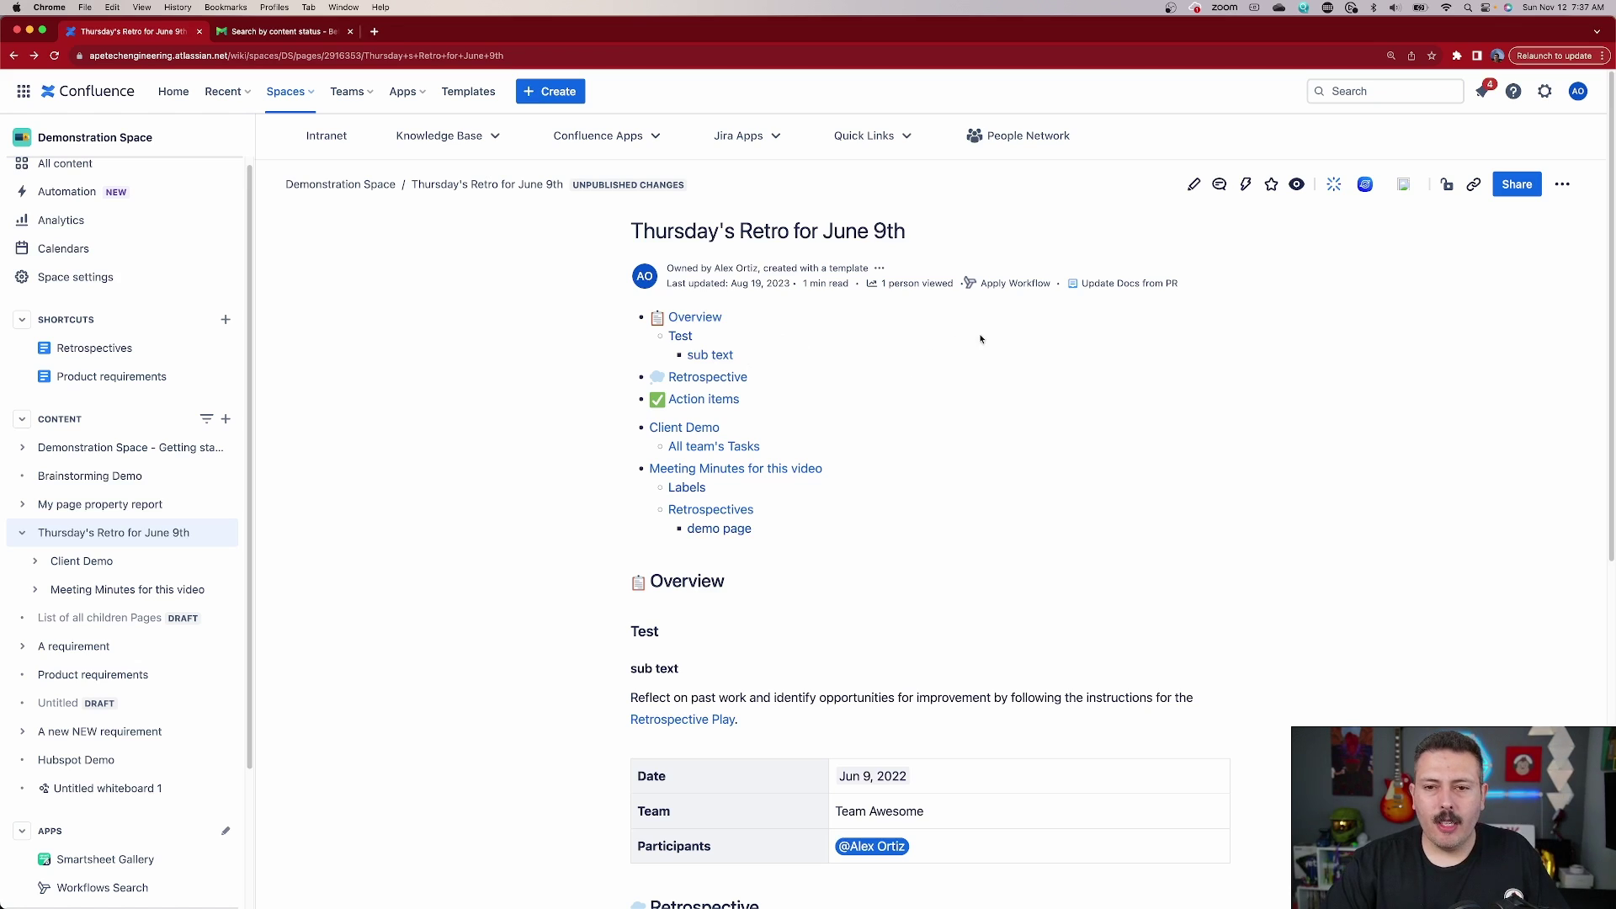
{"action": "mouse_move", "coordinate": [1103, 288]}
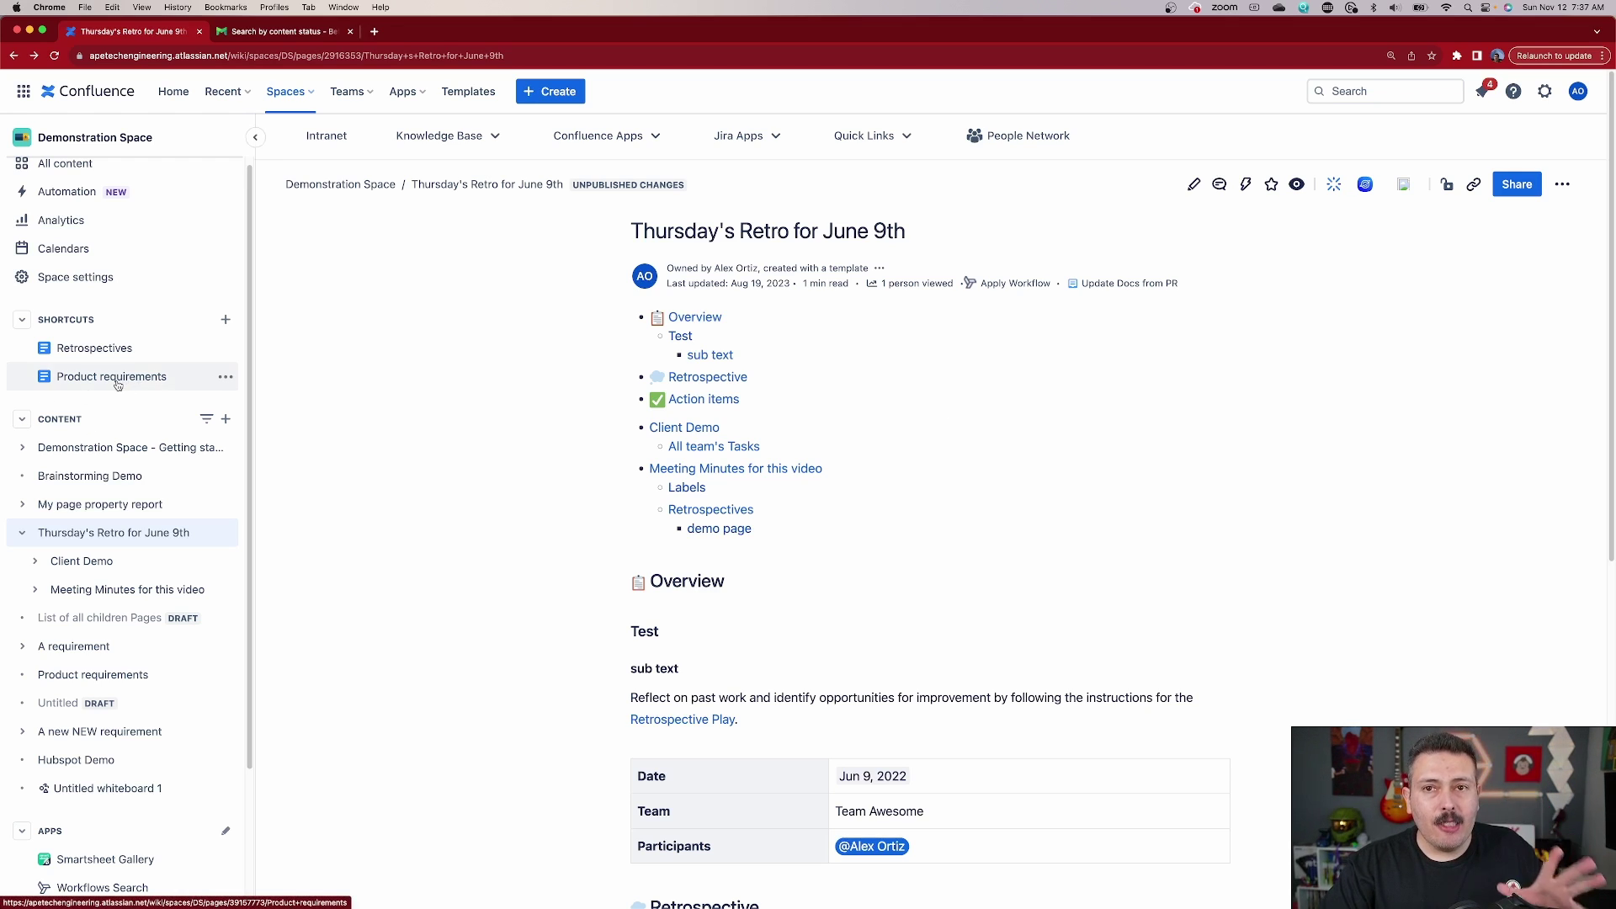
Open the Demonstration Space's Better Content Archiving overview and inspect the Update Docs status column.
{"action": "scroll", "coordinate": [117, 383], "scroll_direction": "down", "scroll_amount": 3}
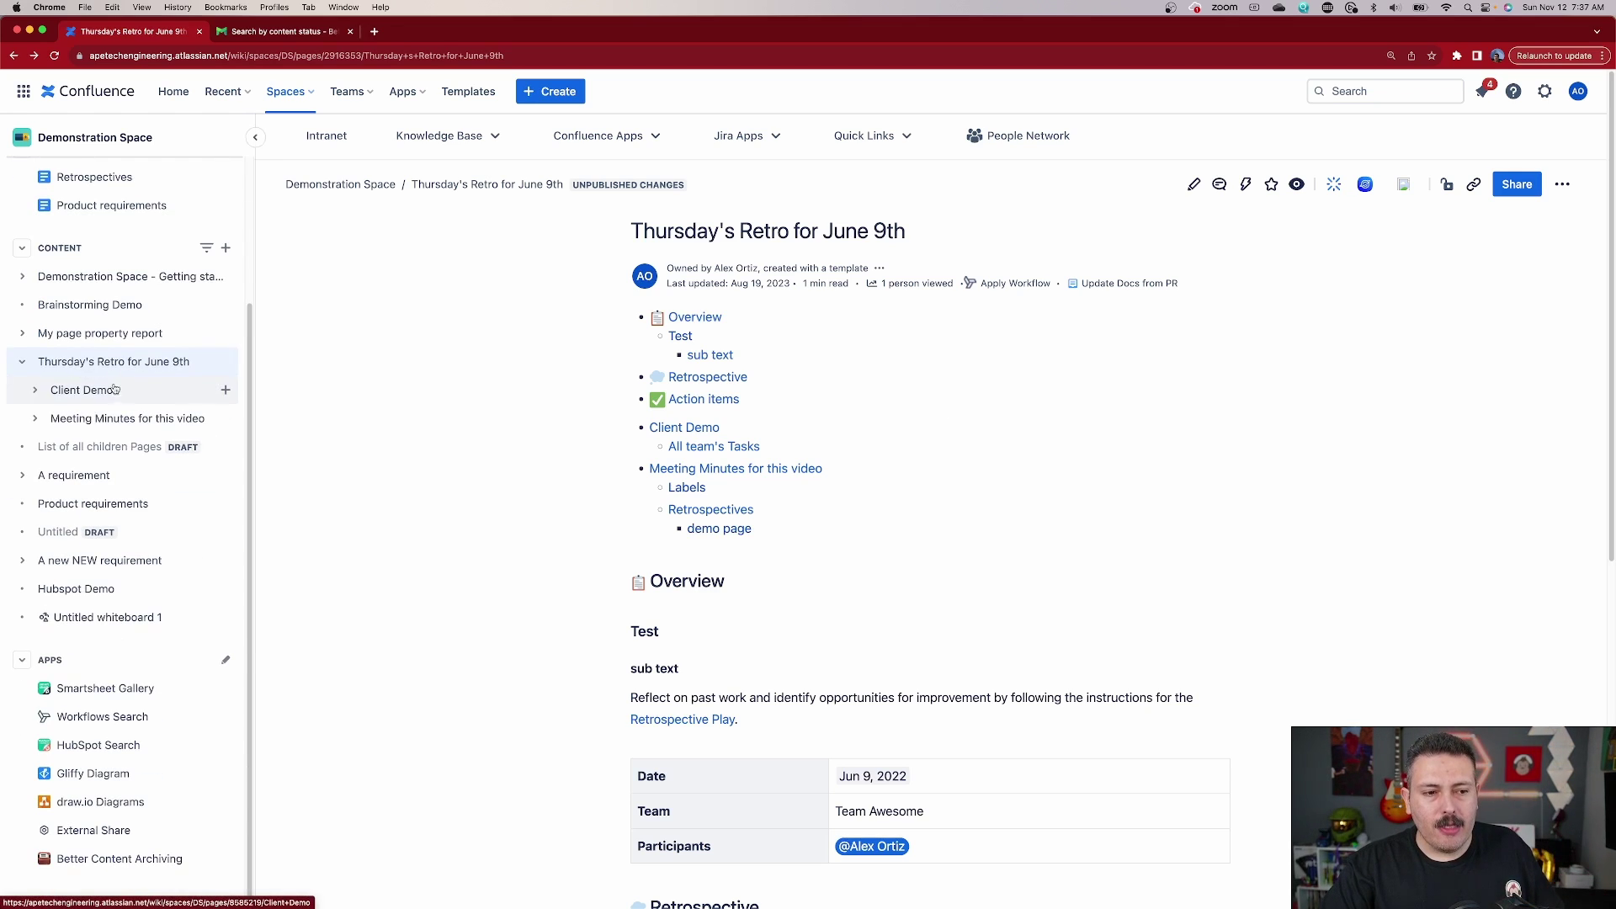
{"action": "left_click", "coordinate": [91, 867]}
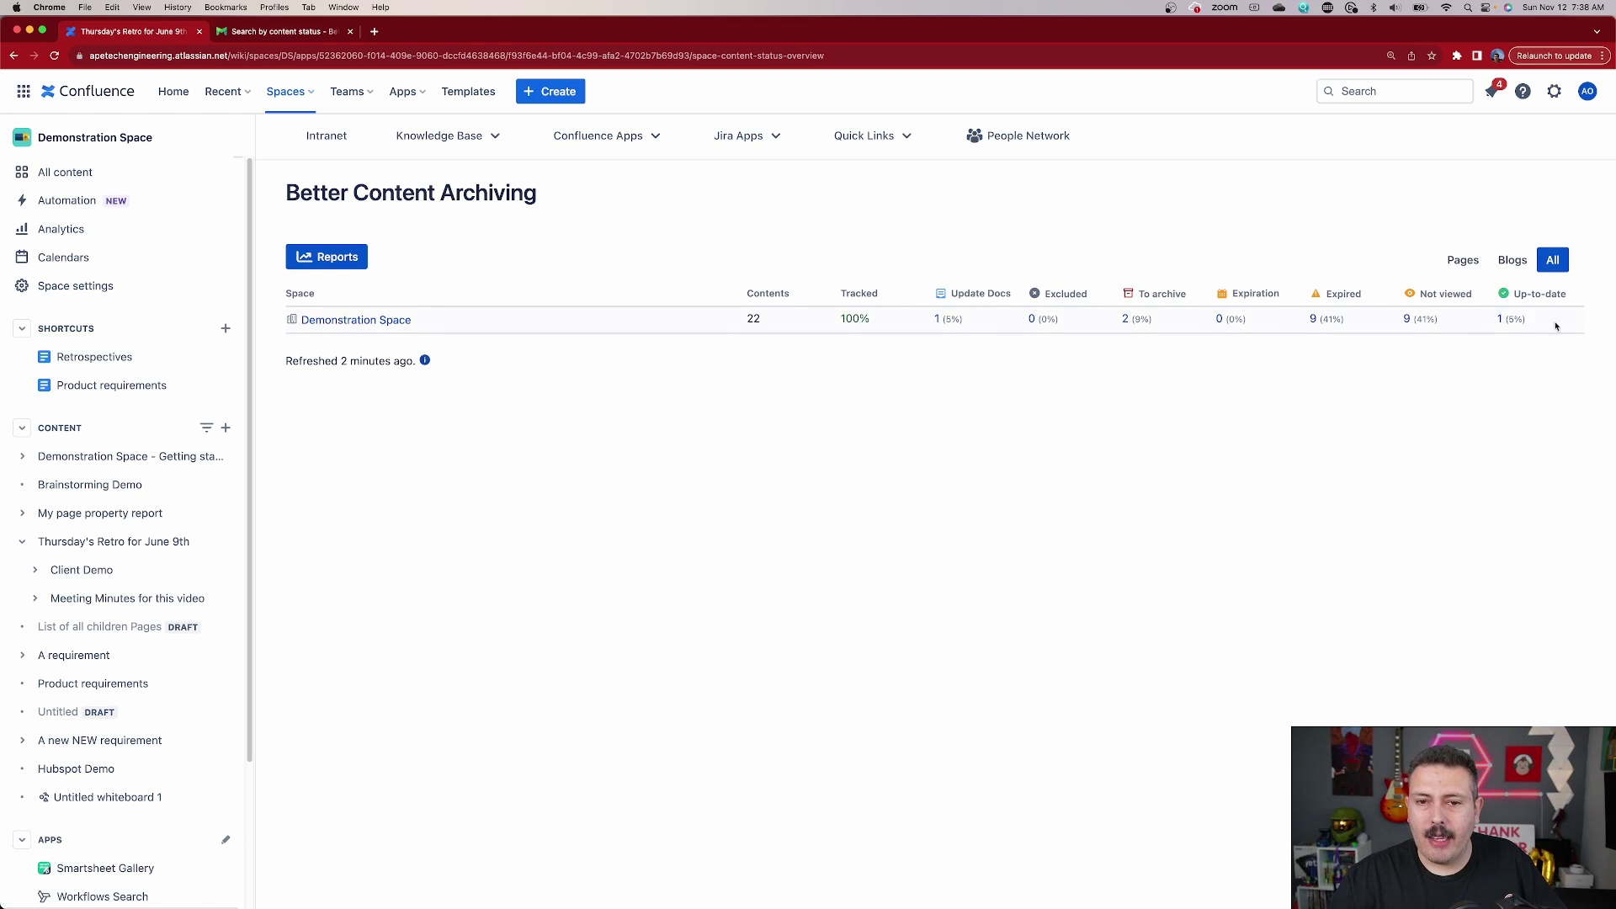
{"action": "left_click_drag", "start_coordinate": [958, 294], "coordinate": [1006, 289]}
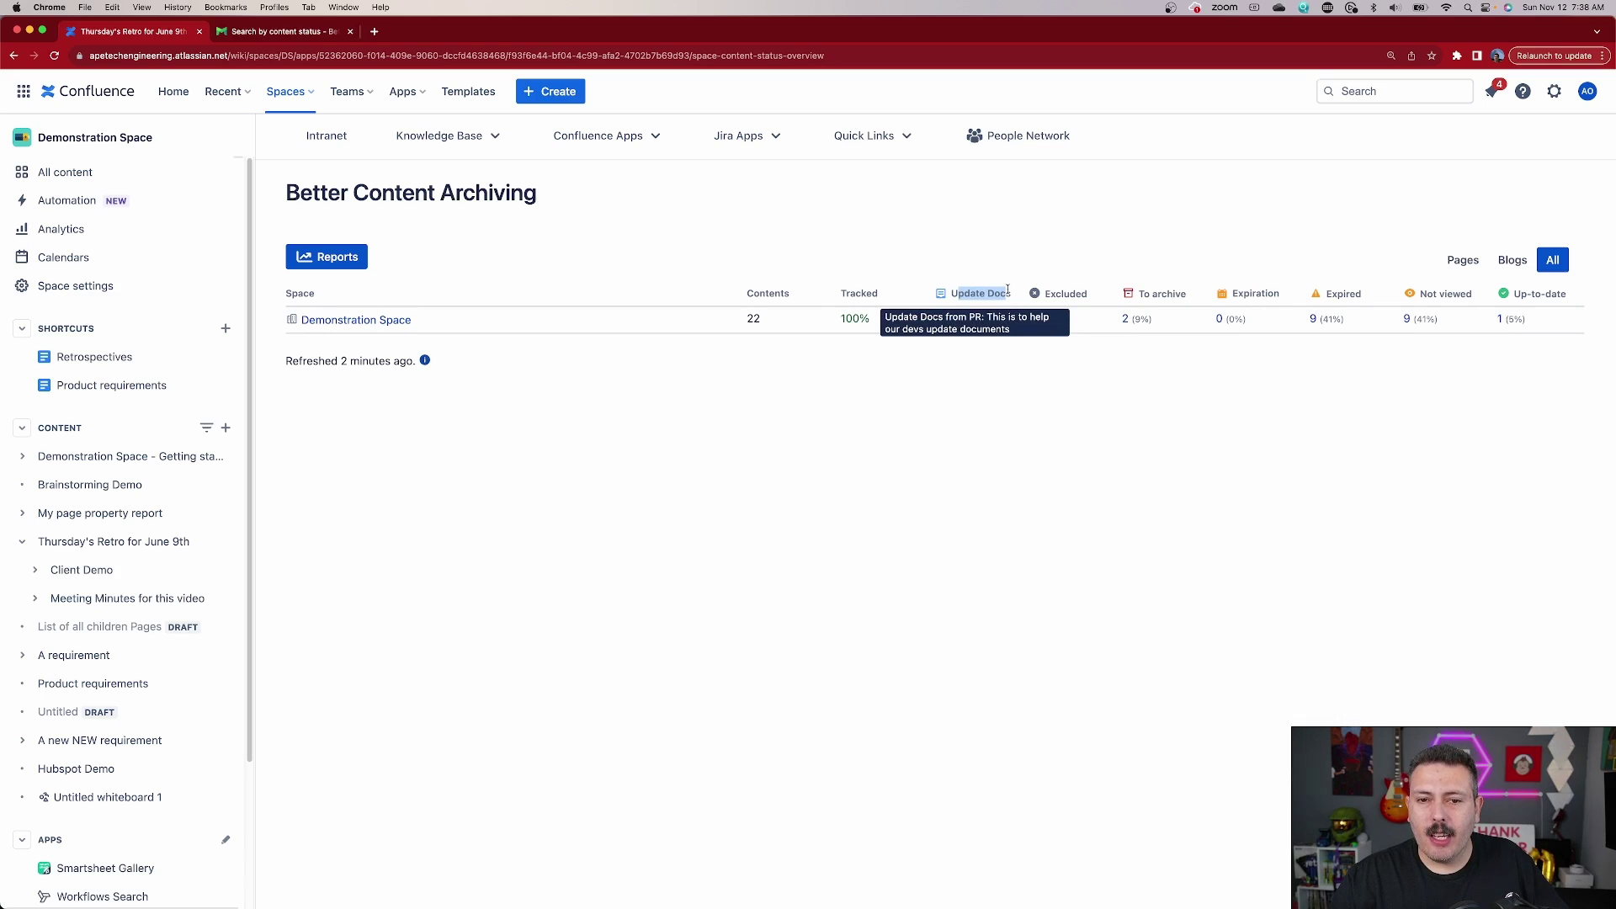
{"action": "left_click", "coordinate": [964, 380]}
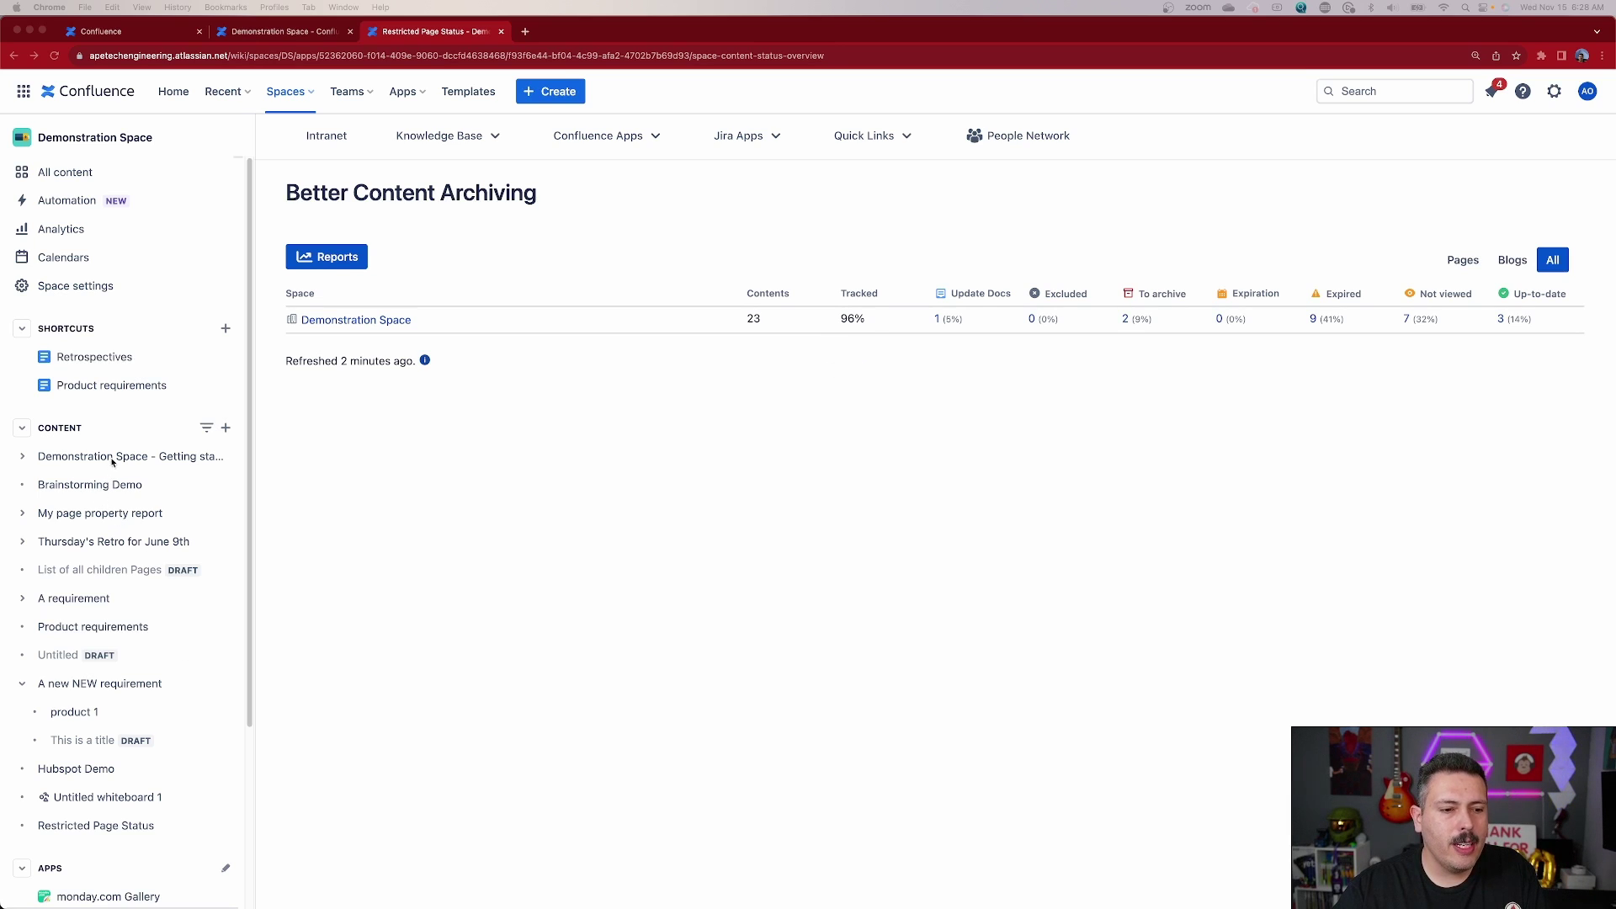
Open the Restricted Page Status page and read the details of its content status, closing the status card.
{"action": "left_click", "coordinate": [75, 826]}
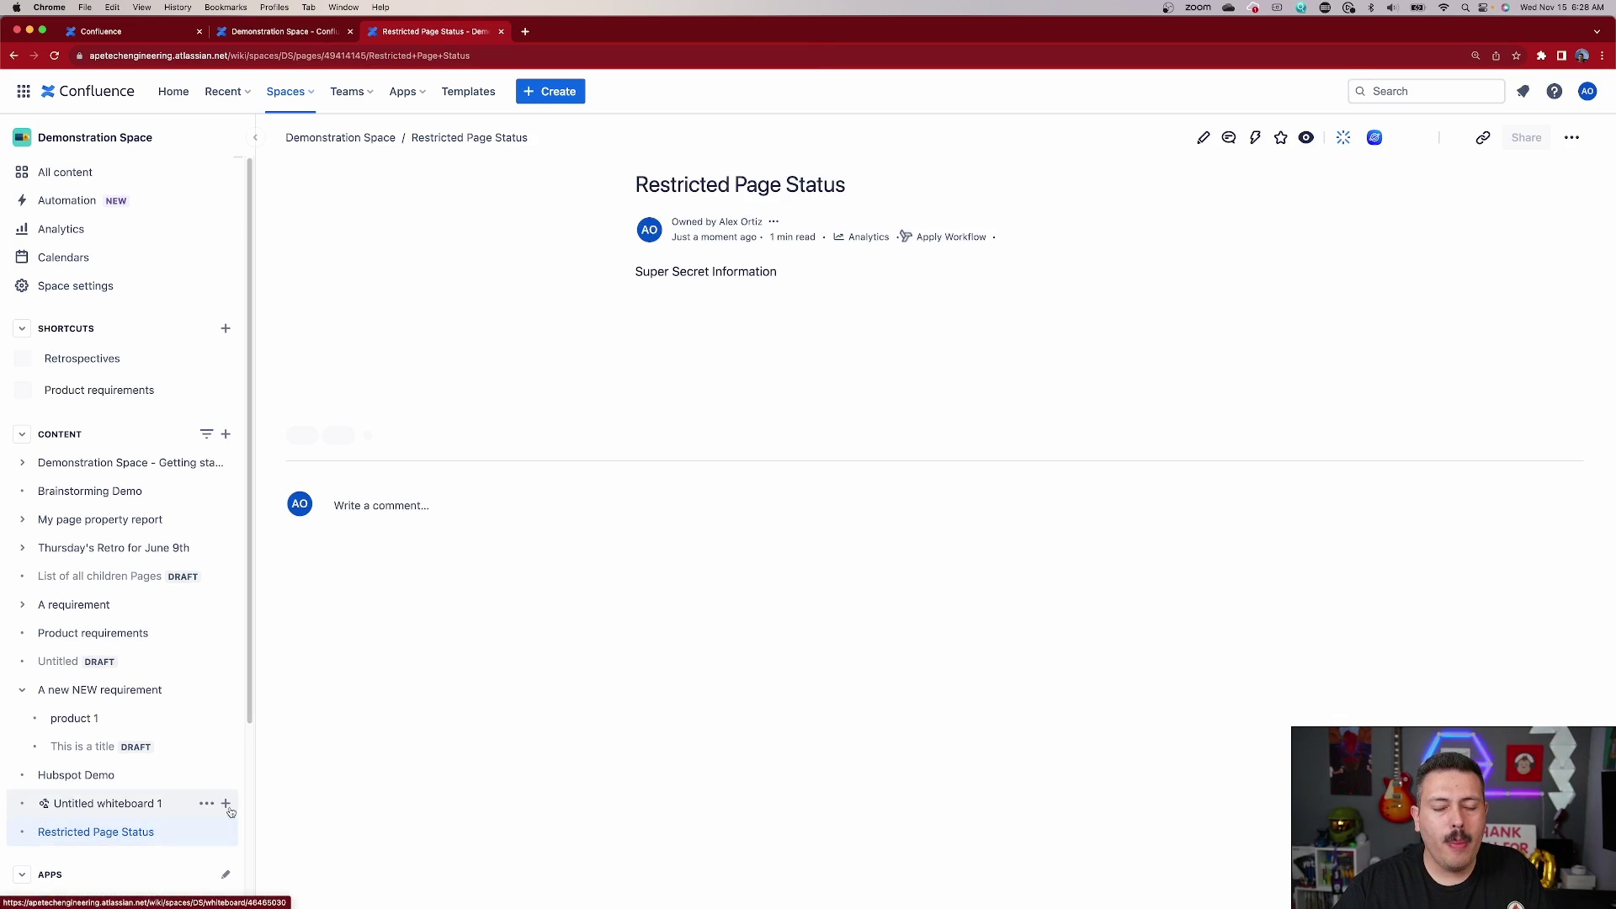
{"action": "mouse_move", "coordinate": [1026, 290]}
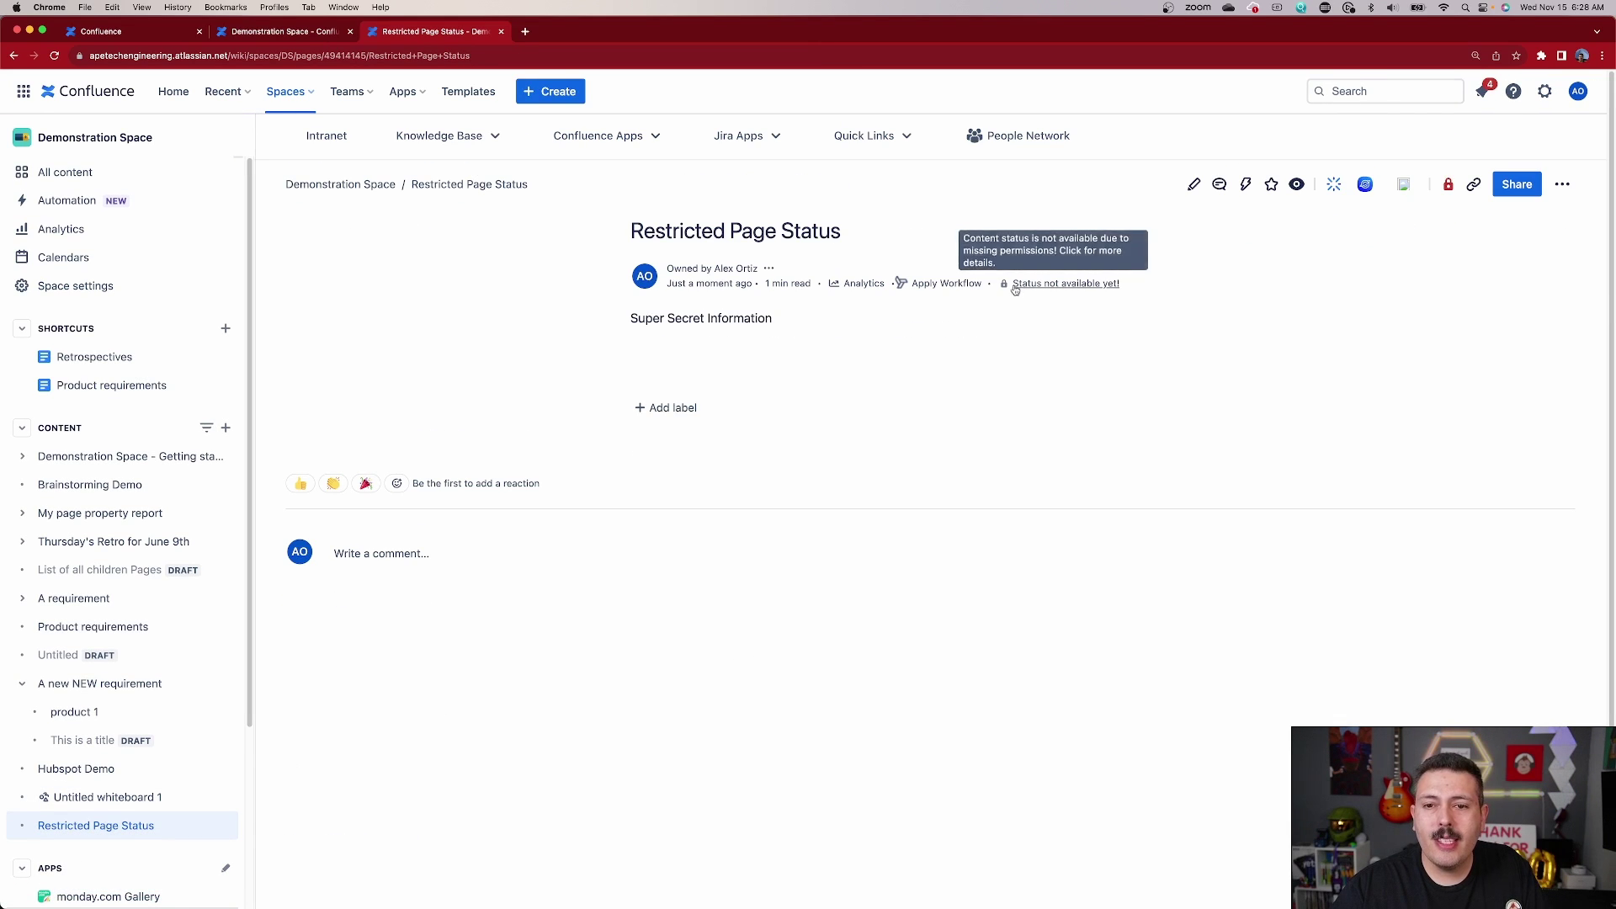
{"action": "left_click", "coordinate": [1088, 286]}
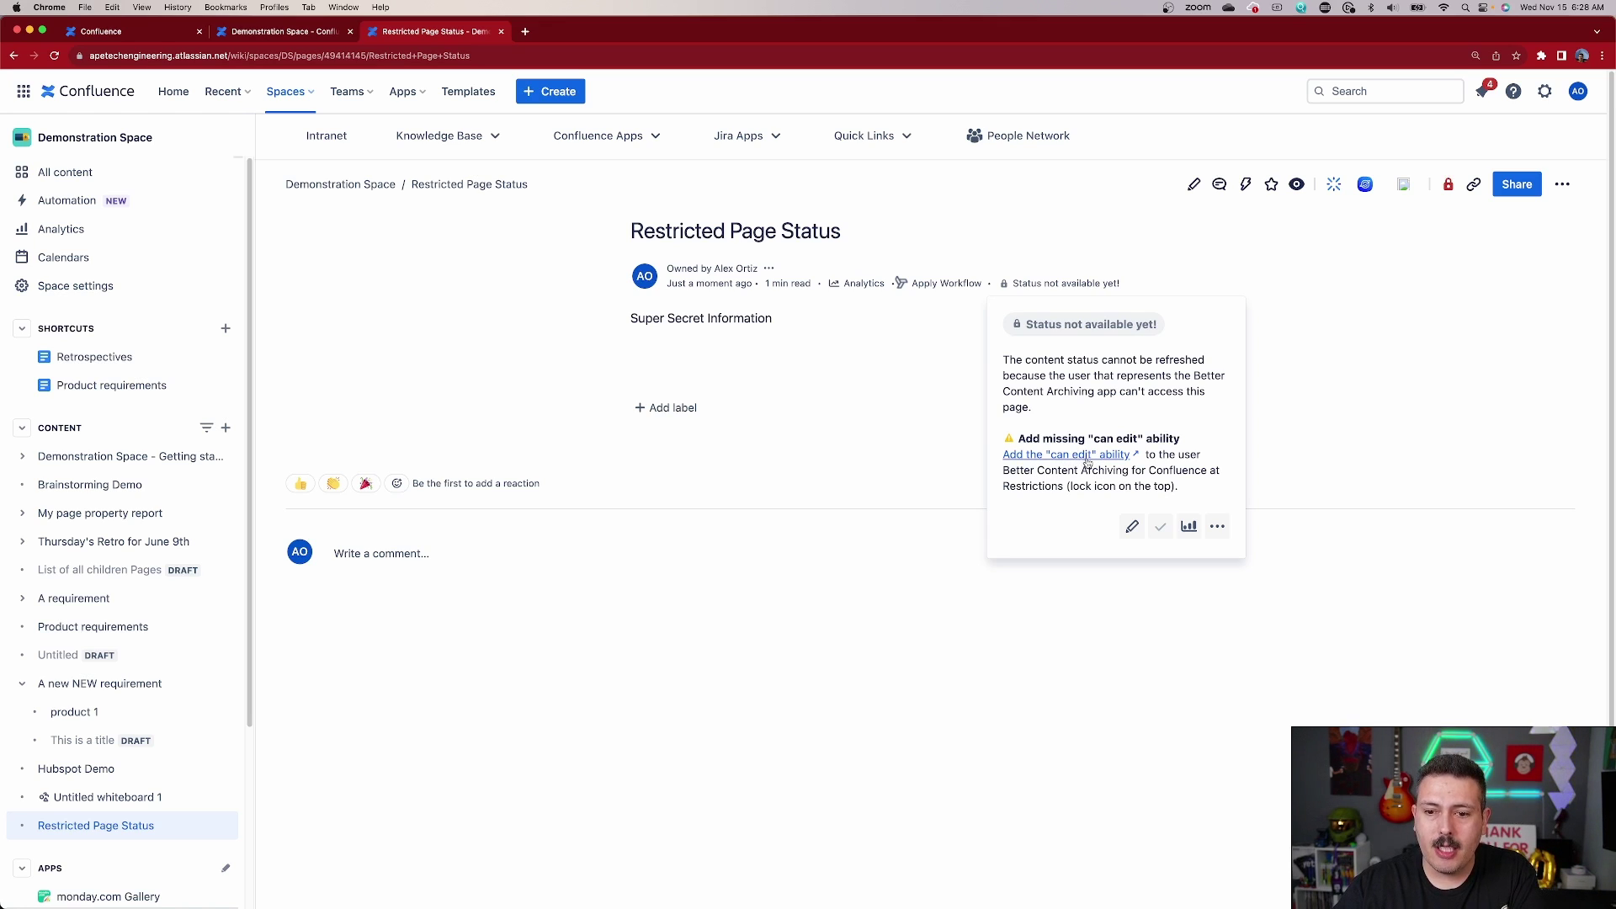
{"action": "left_click", "coordinate": [1317, 419]}
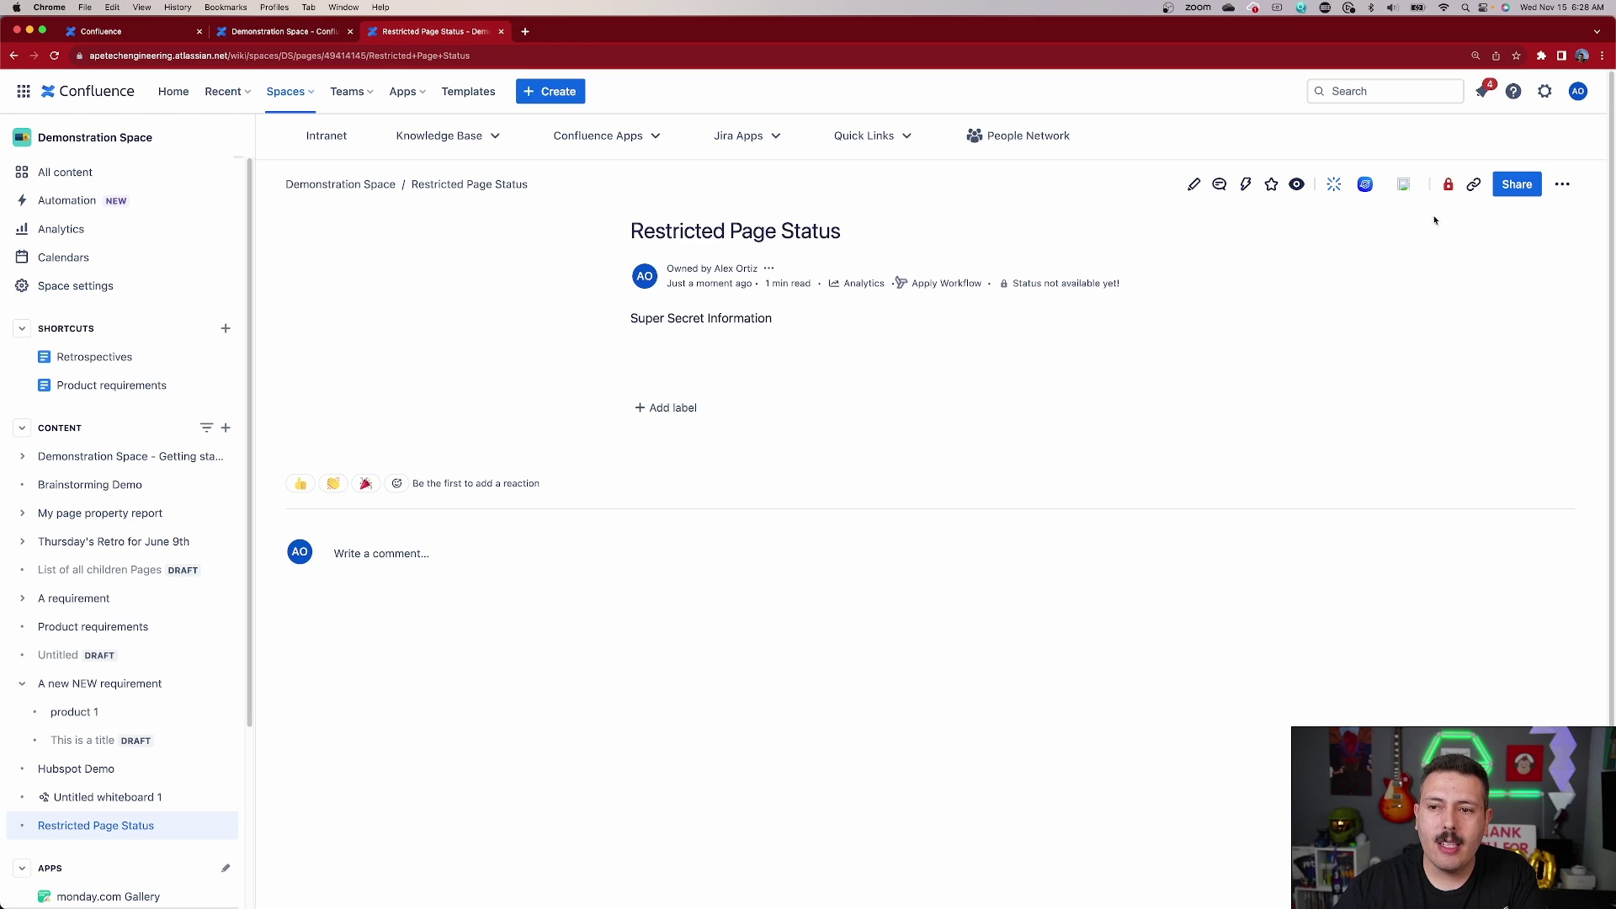
Add Better Content Archiving for Confluence to the Restricted Page Status page's restrictions with Can edit access and apply the change.
{"action": "left_click", "coordinate": [1448, 184]}
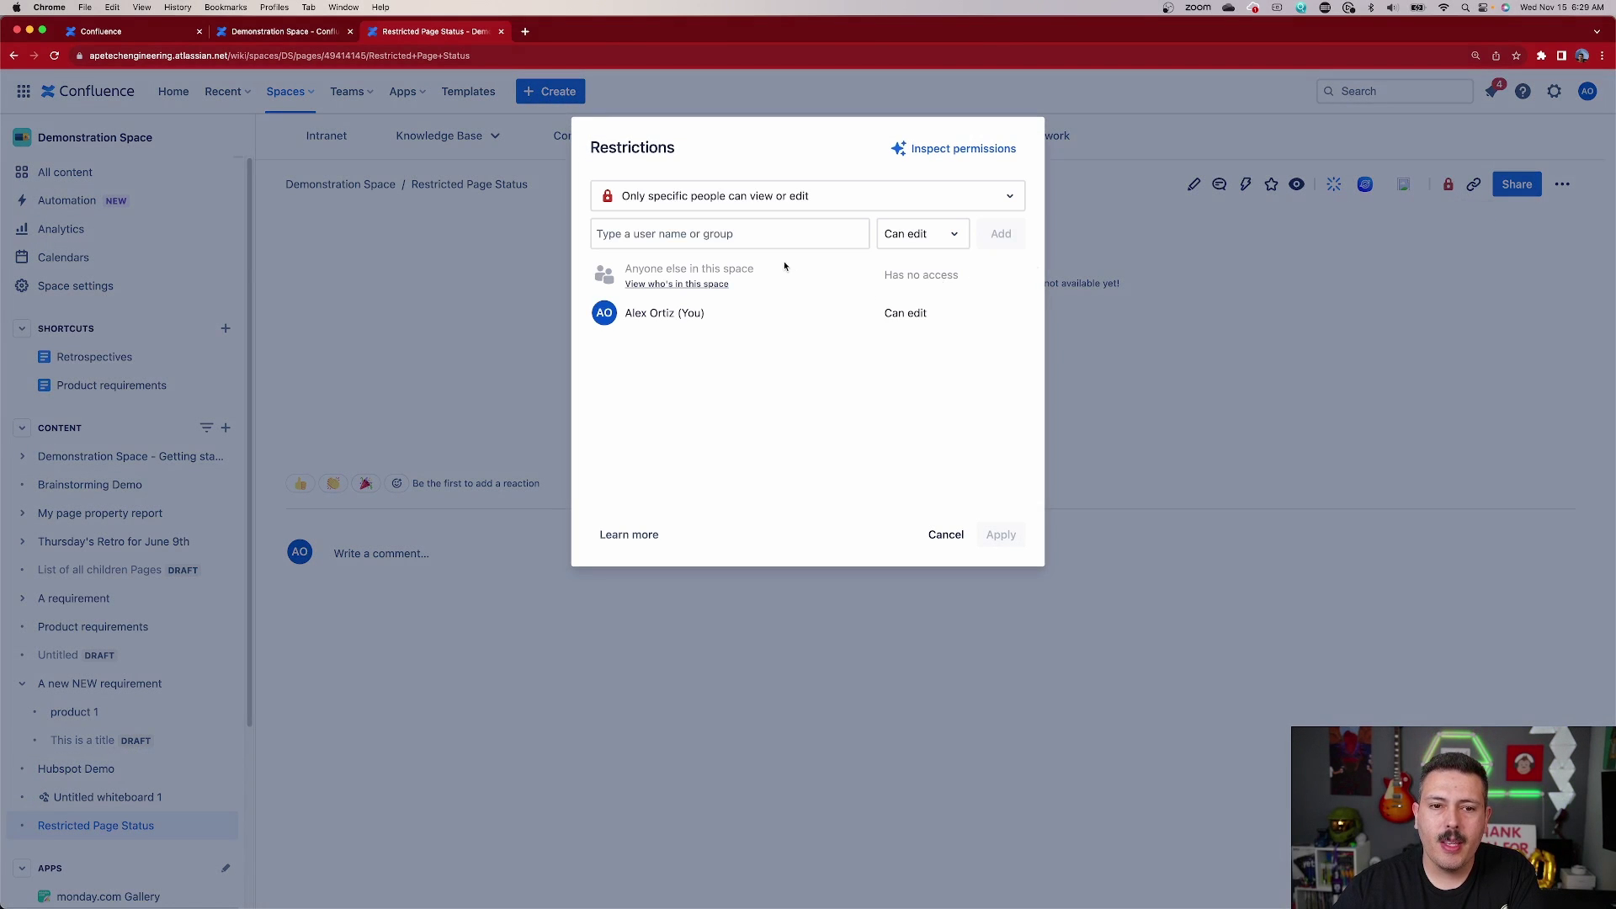
{"action": "left_click", "coordinate": [742, 243]}
{"action": "type", "text": "better"}
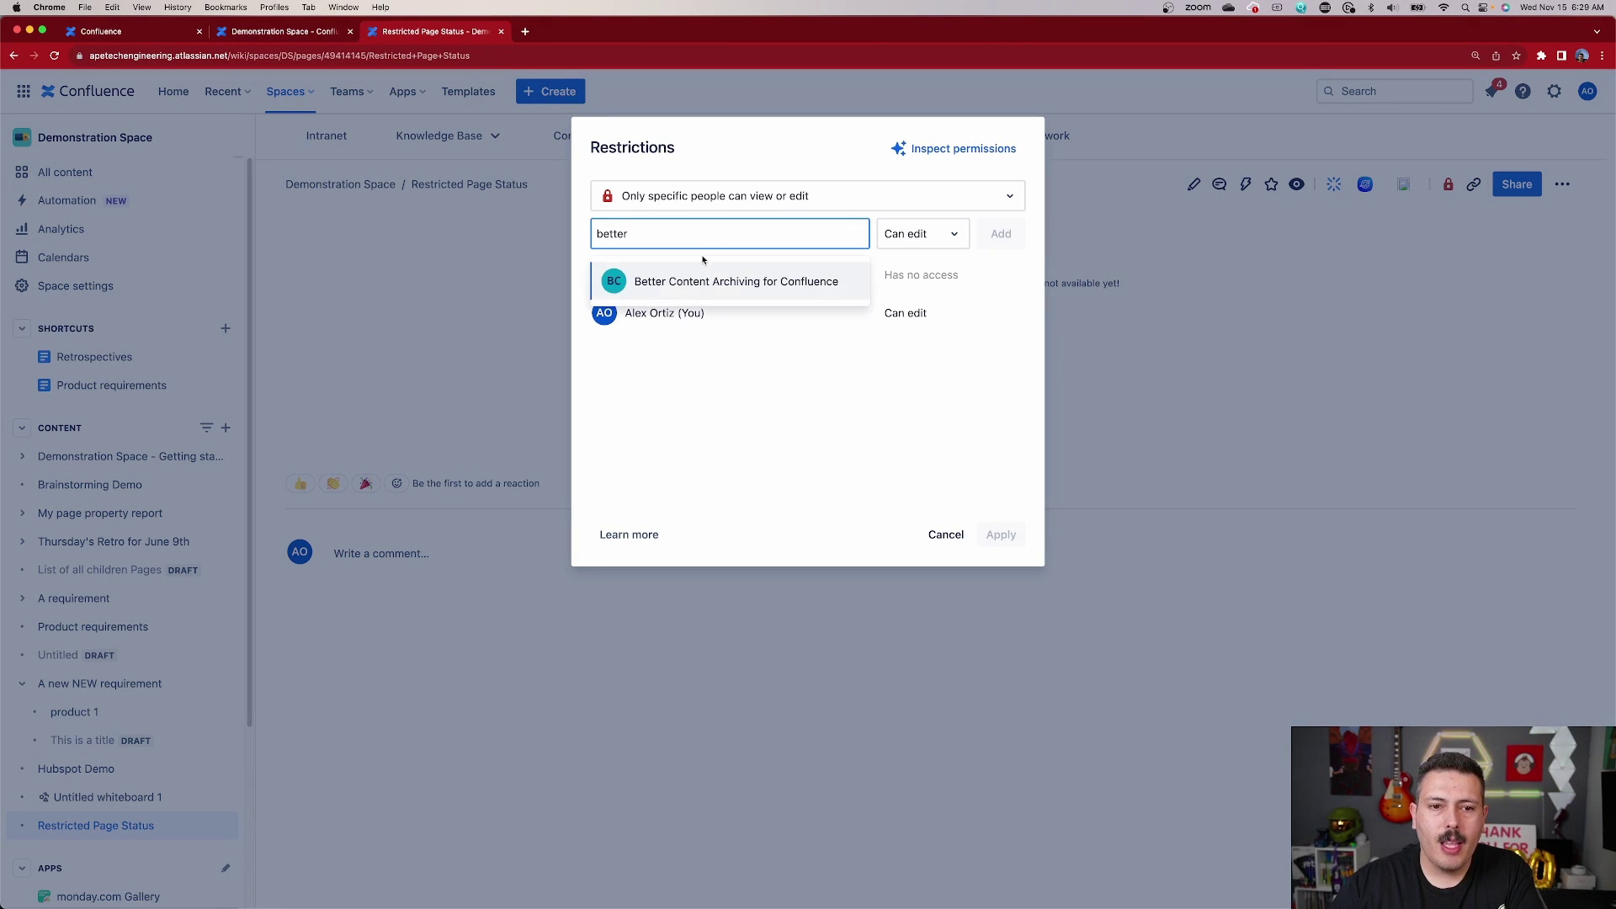
{"action": "left_click", "coordinate": [709, 286]}
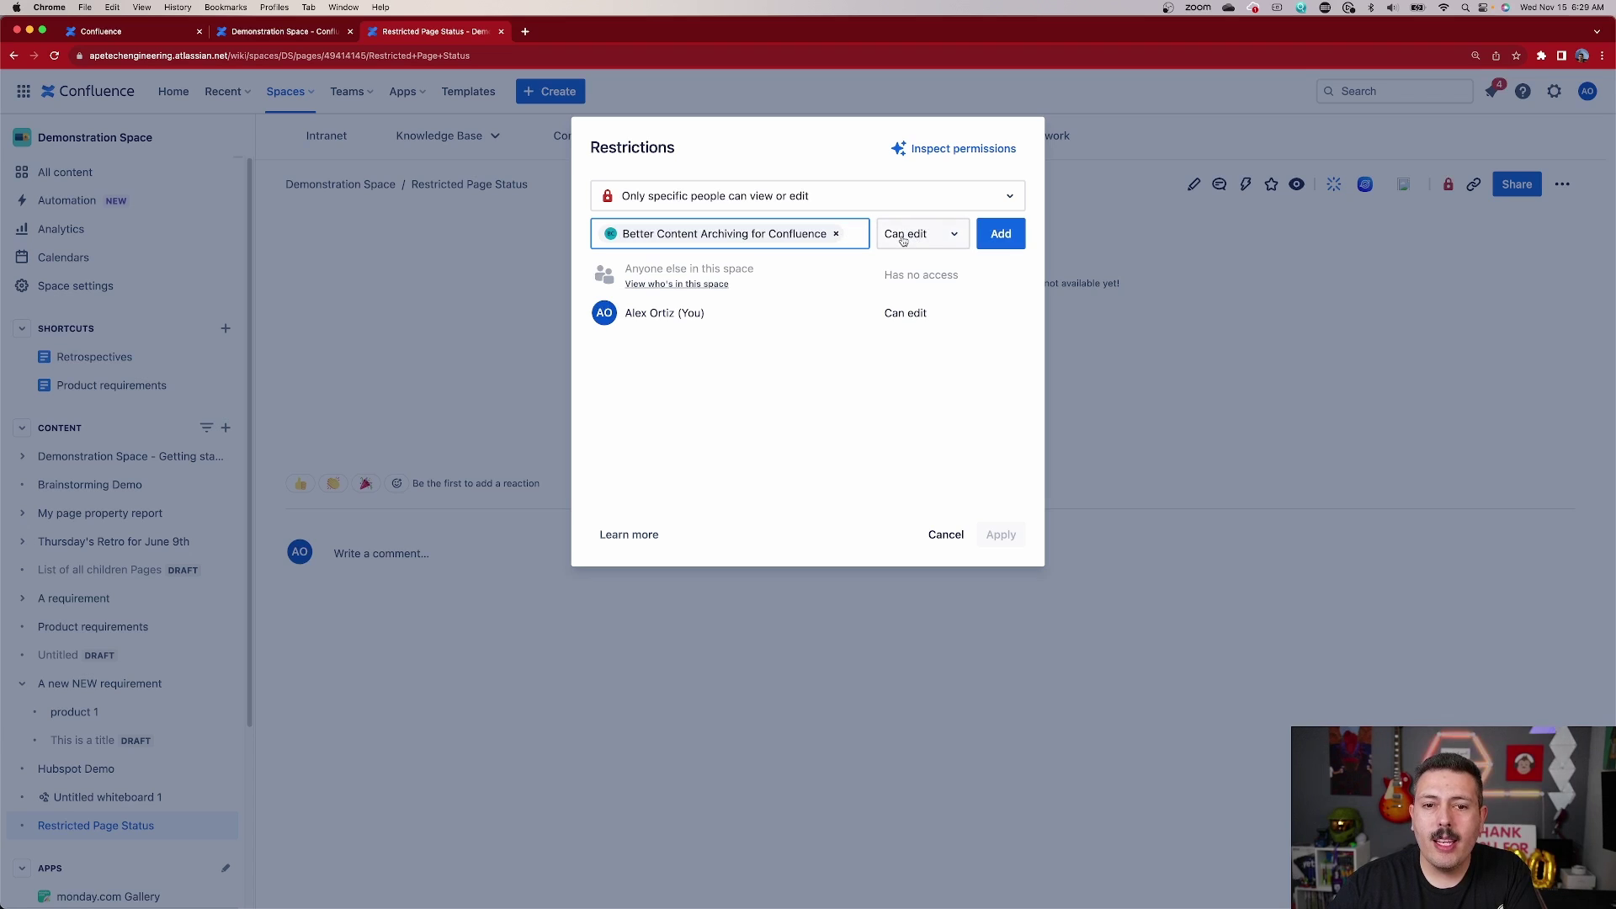
{"action": "left_click", "coordinate": [1006, 239]}
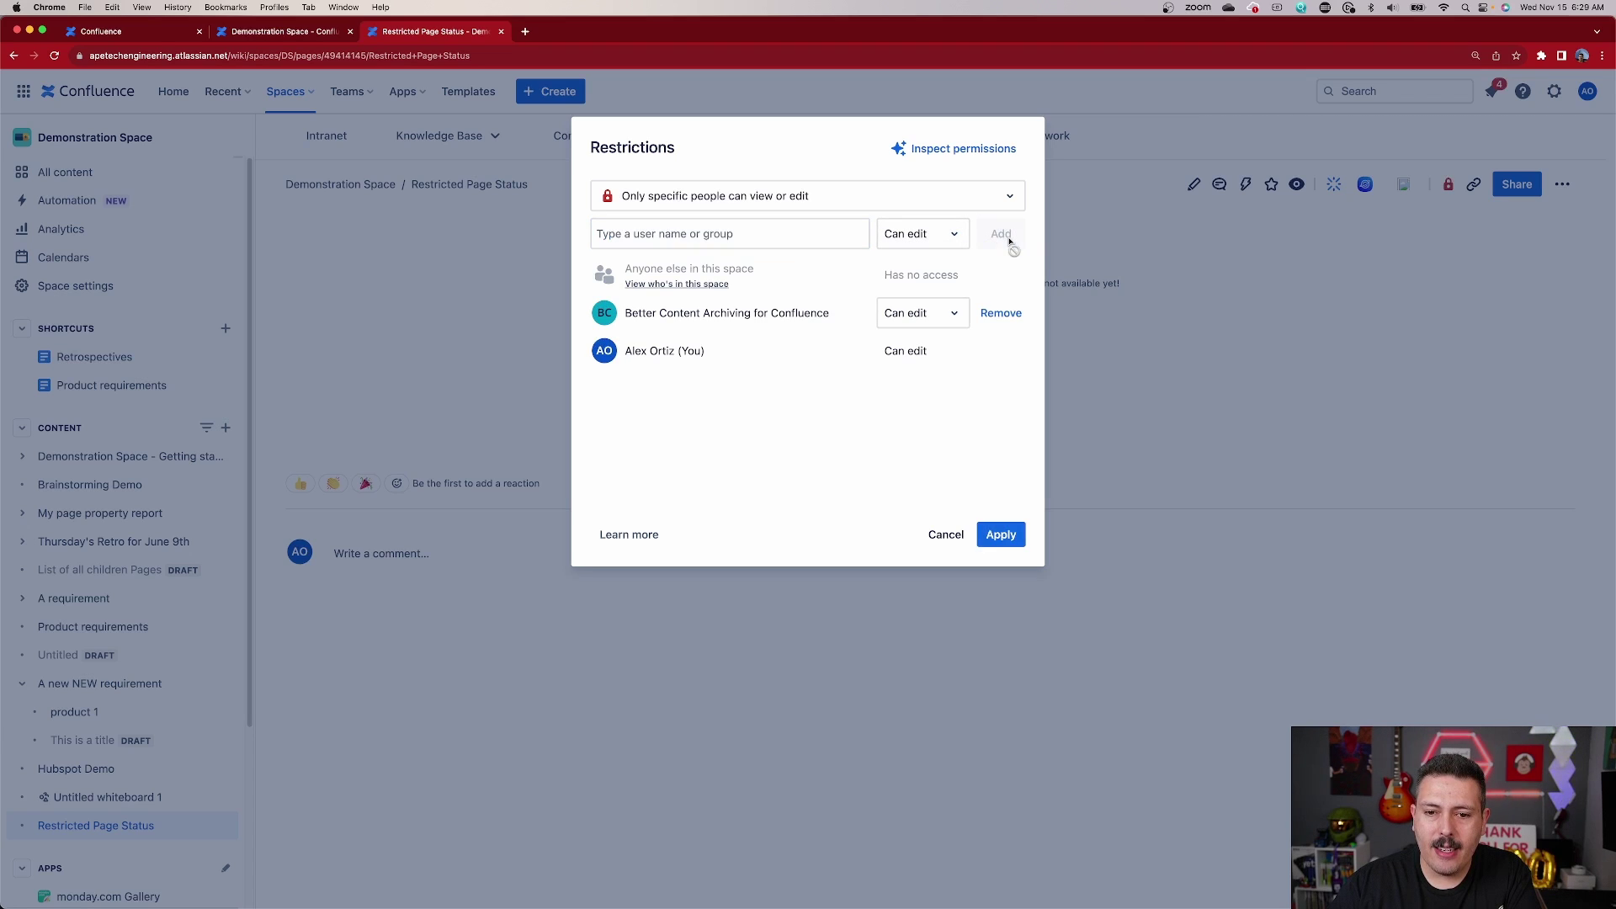
{"action": "left_click", "coordinate": [1001, 535]}
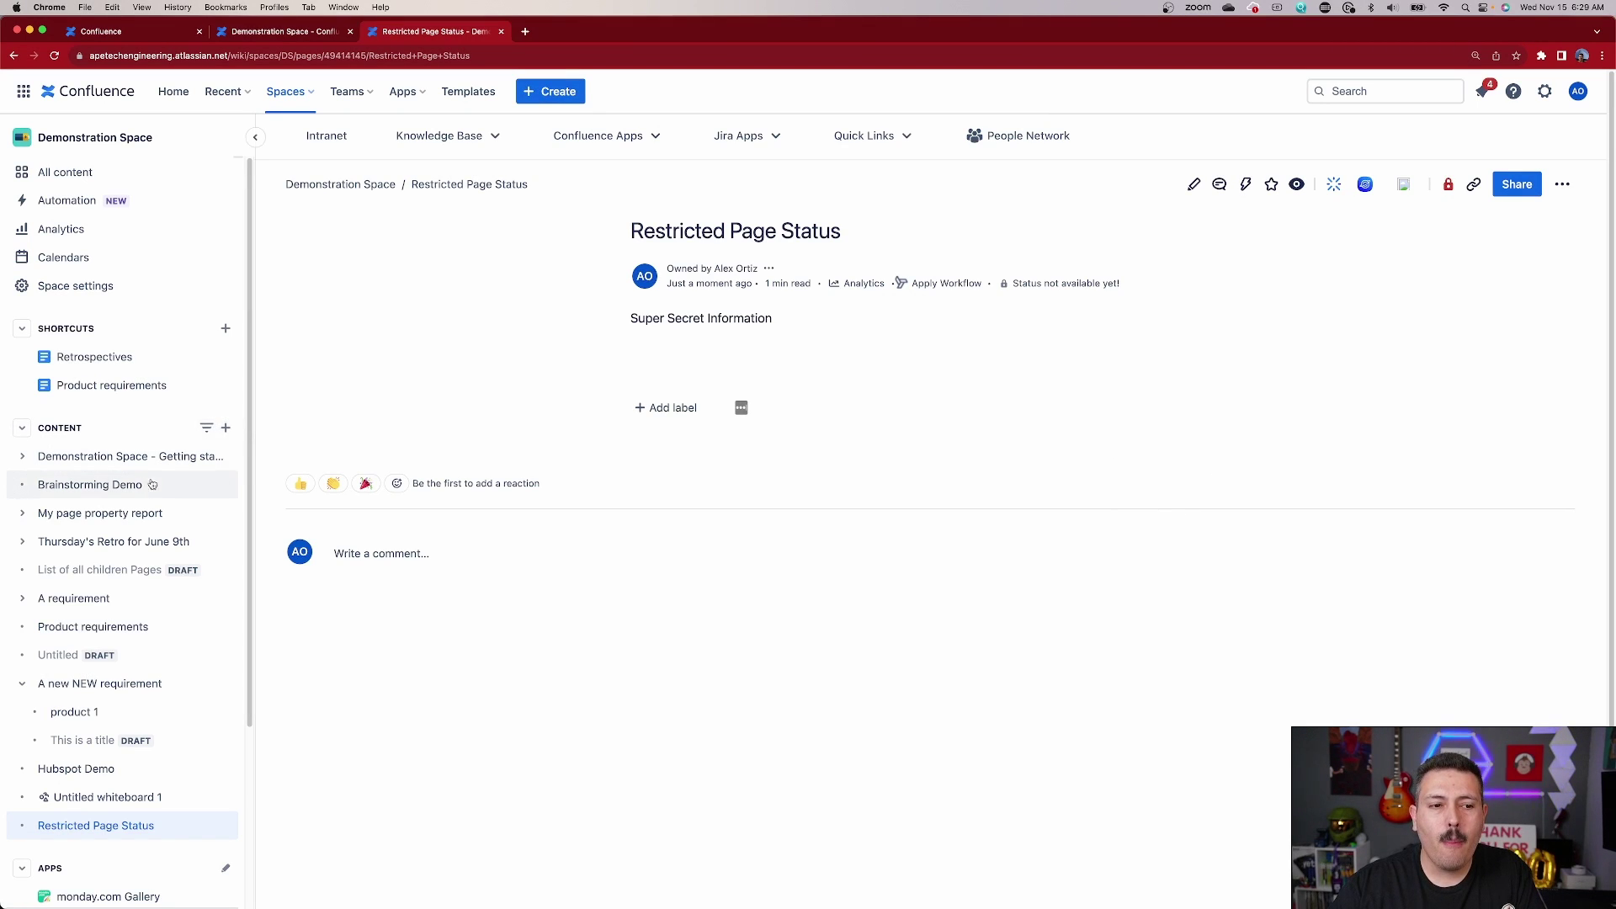
View the Demonstration Space's Better Content Archiving overview and its refresh time, and open the site-wide Better Content Archiving app.
{"action": "scroll", "coordinate": [126, 556], "scroll_direction": "down", "scroll_amount": 3}
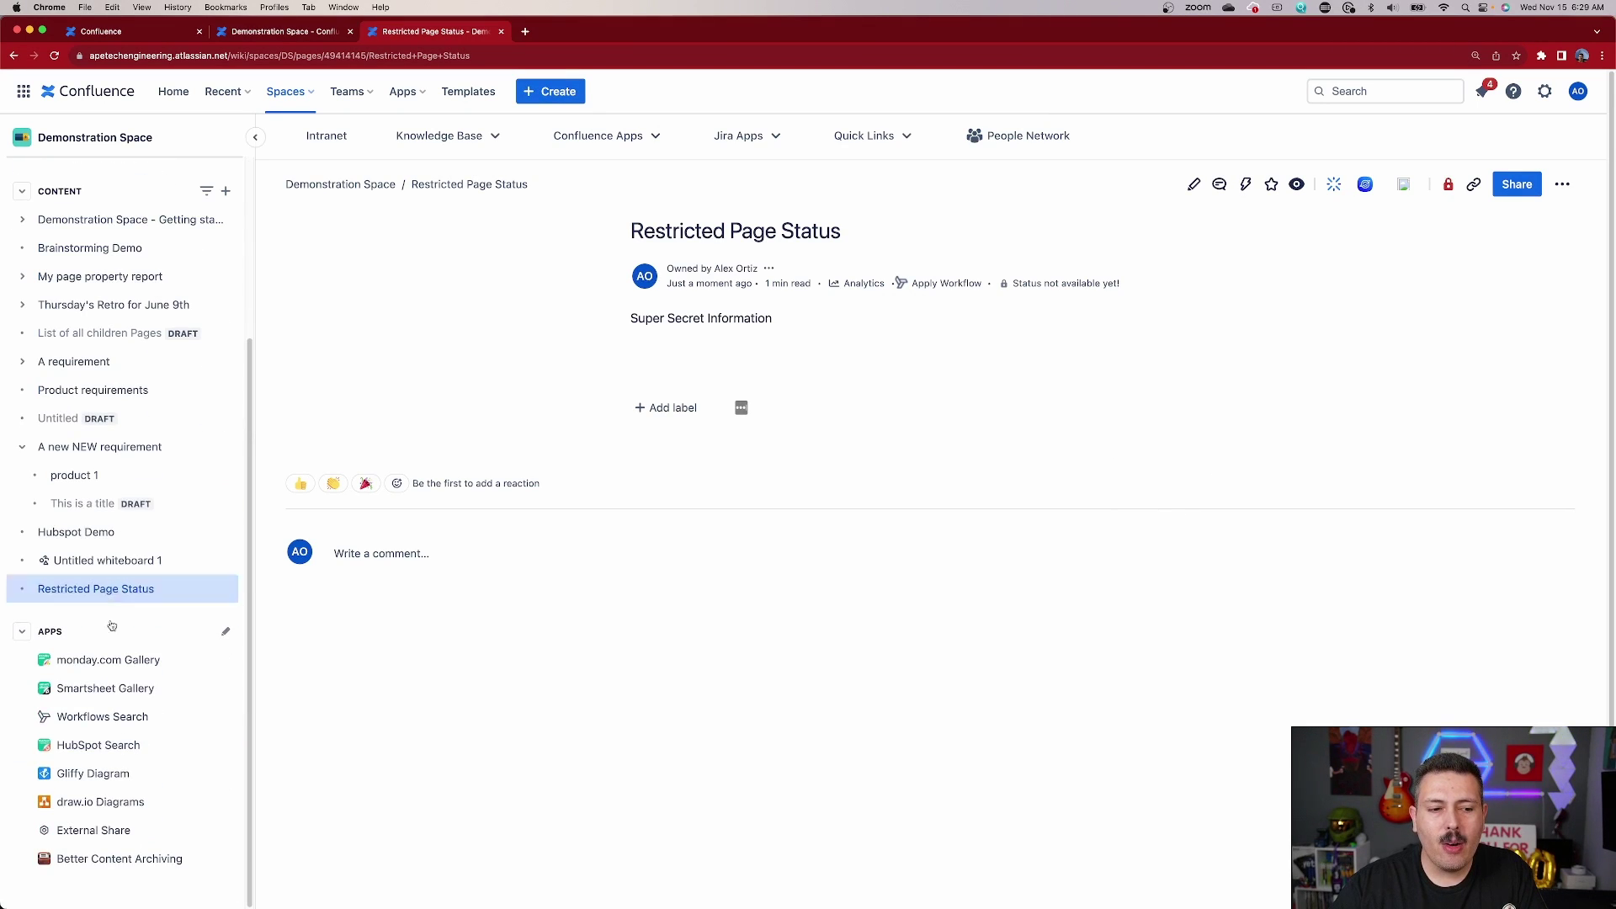
{"action": "left_click", "coordinate": [101, 867]}
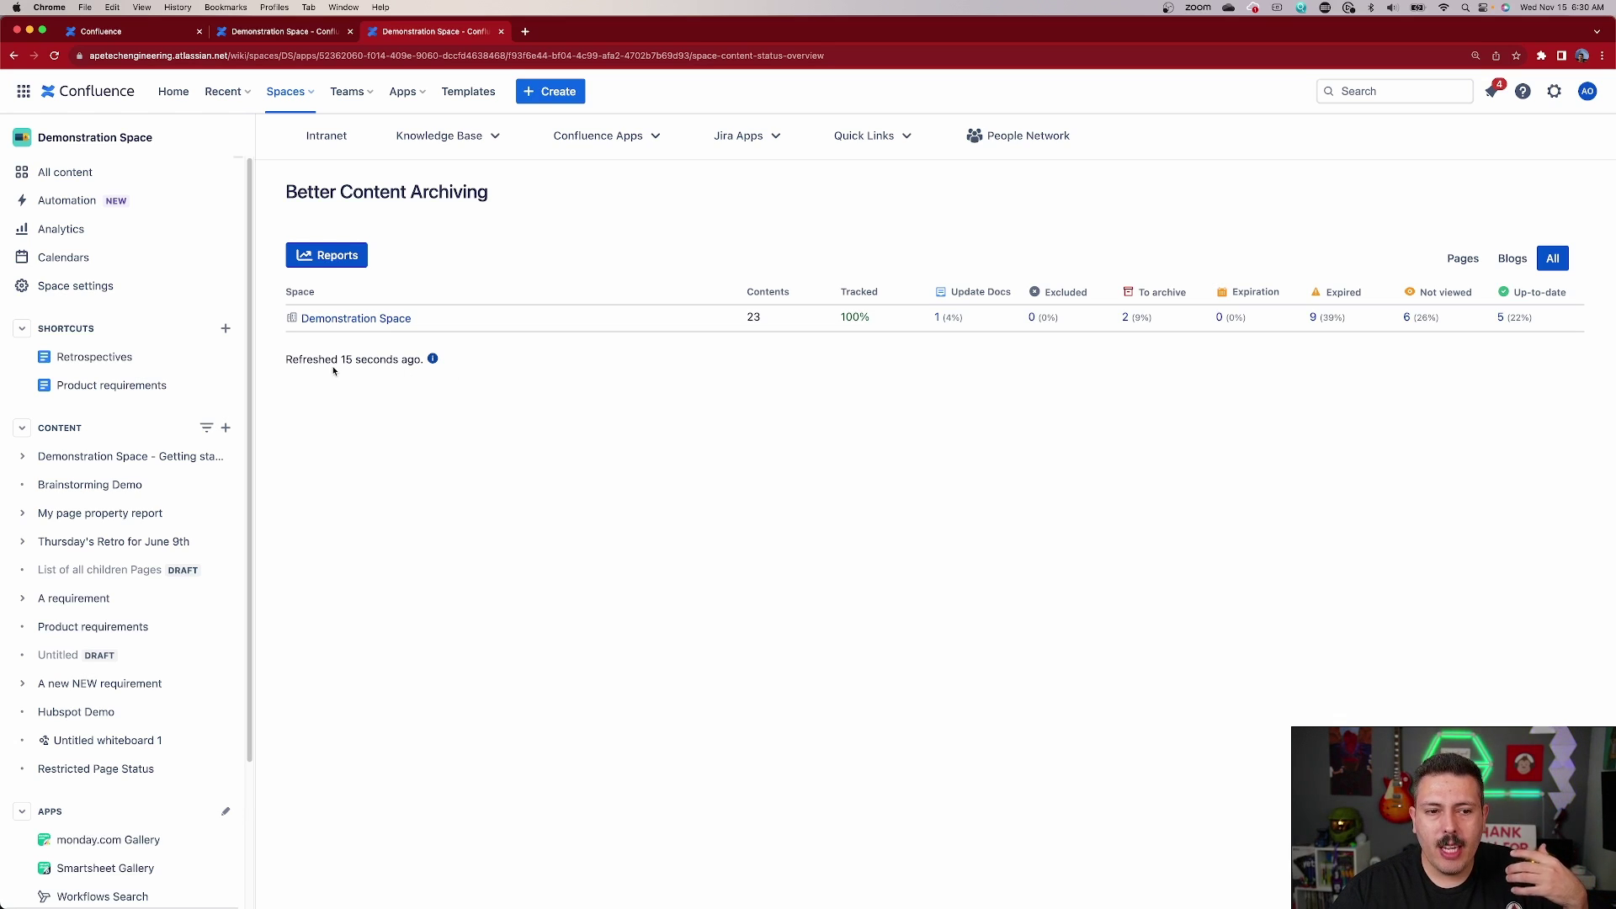
{"action": "mouse_move", "coordinate": [336, 362]}
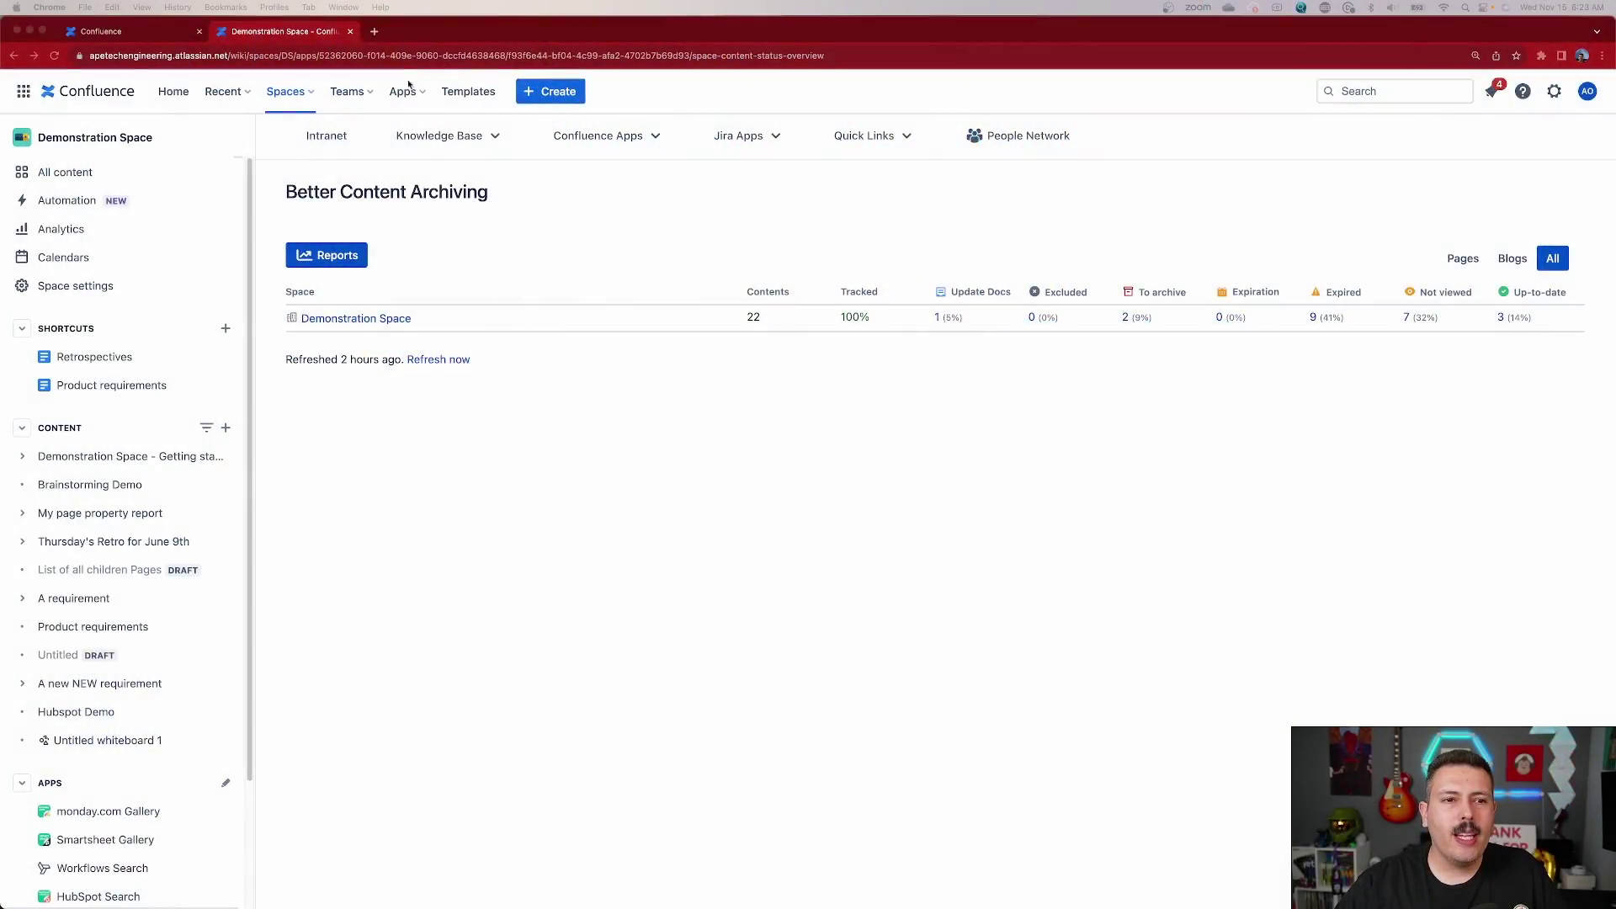
{"action": "left_click", "coordinate": [407, 91]}
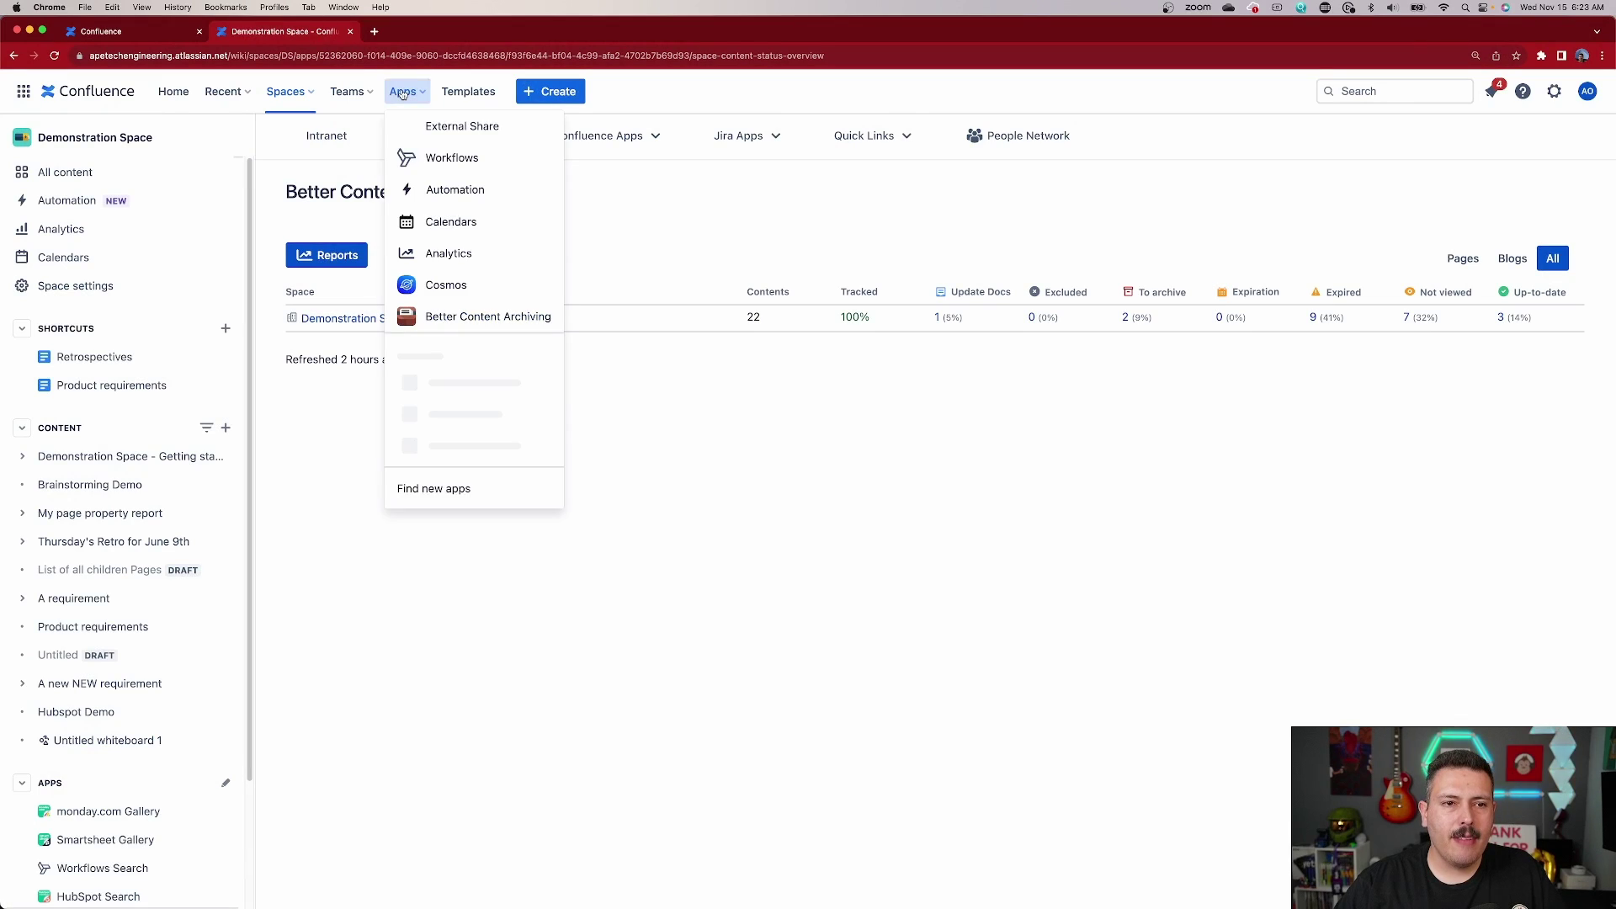
{"action": "left_click", "coordinate": [465, 326]}
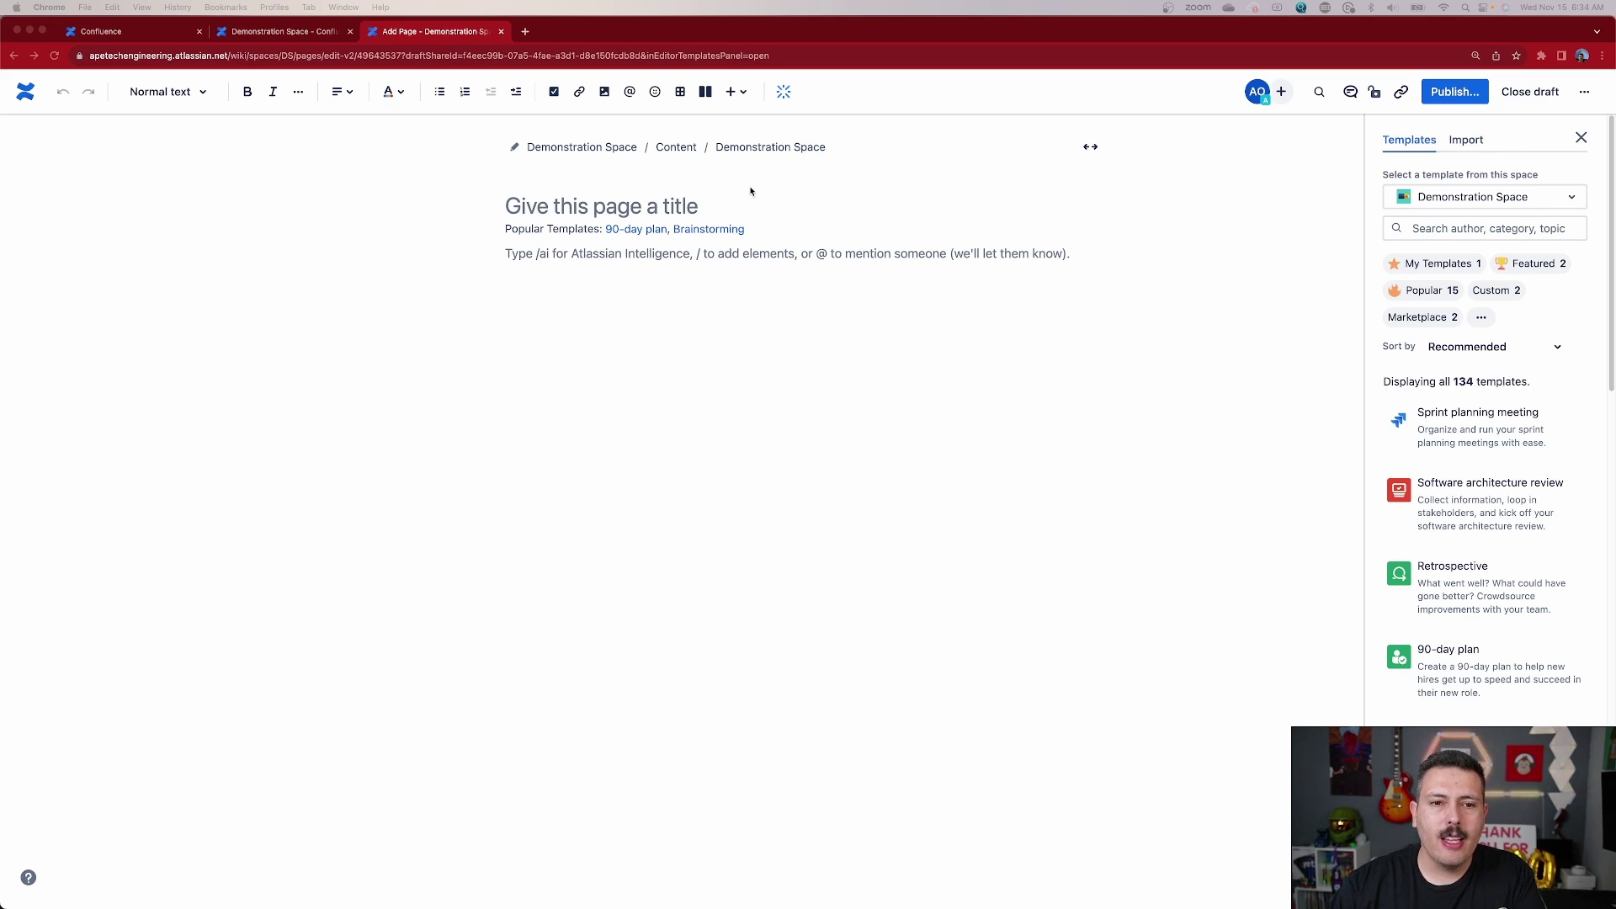
Title the new page "Status Report for" plus the owner's first name and insert a Content Status List macro.
{"action": "type", "text": "Status Report for Alex"}
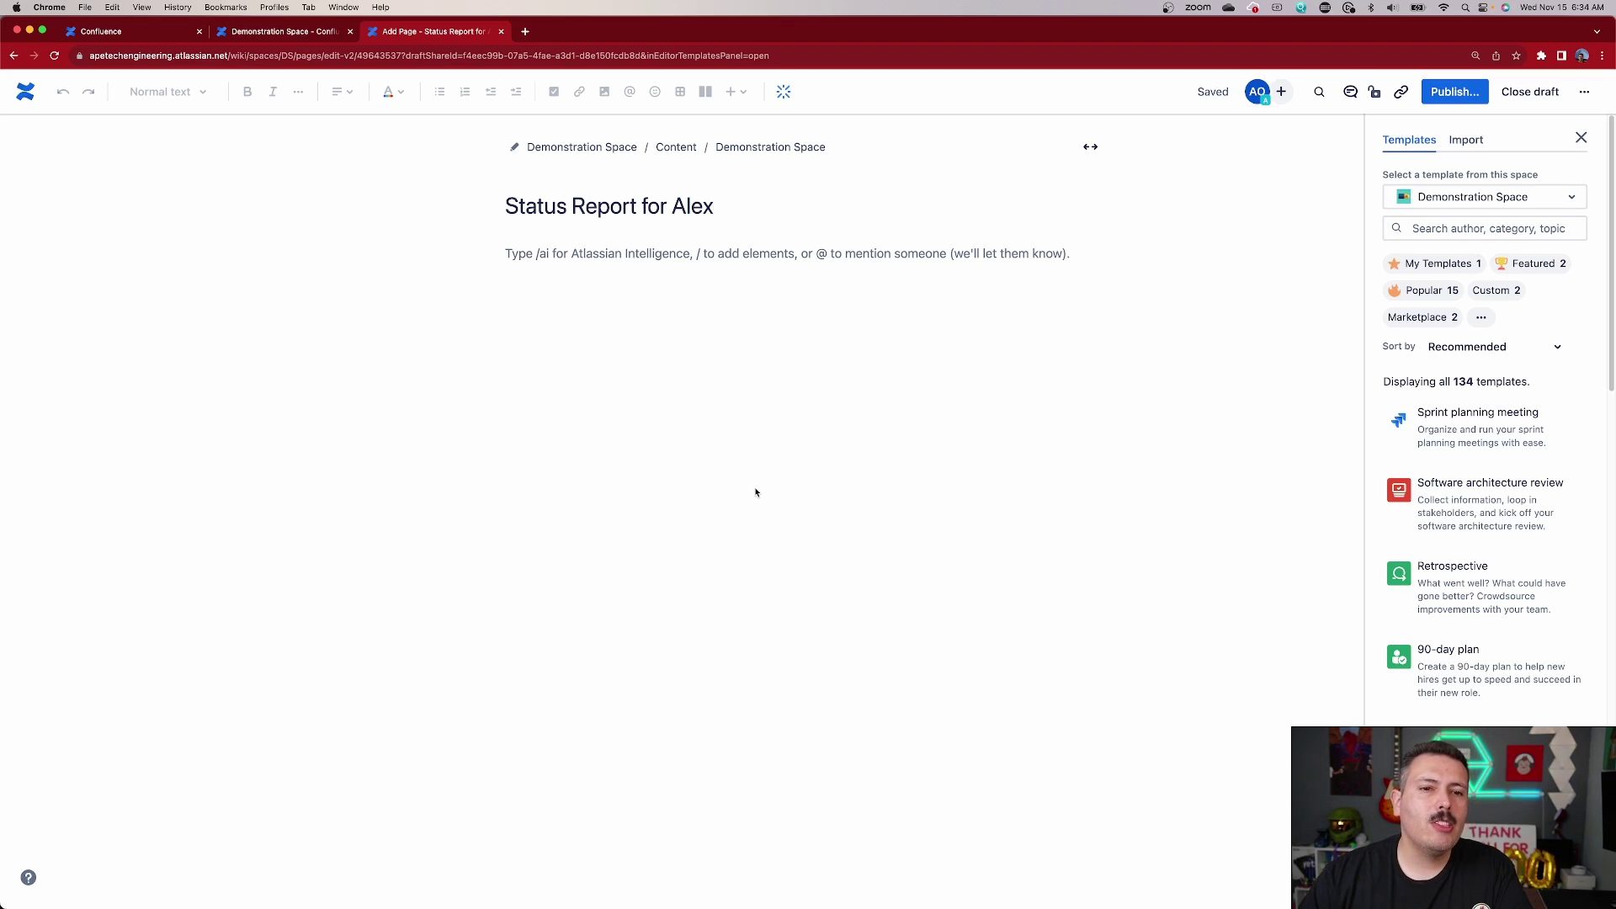
{"action": "left_click", "coordinate": [731, 92]}
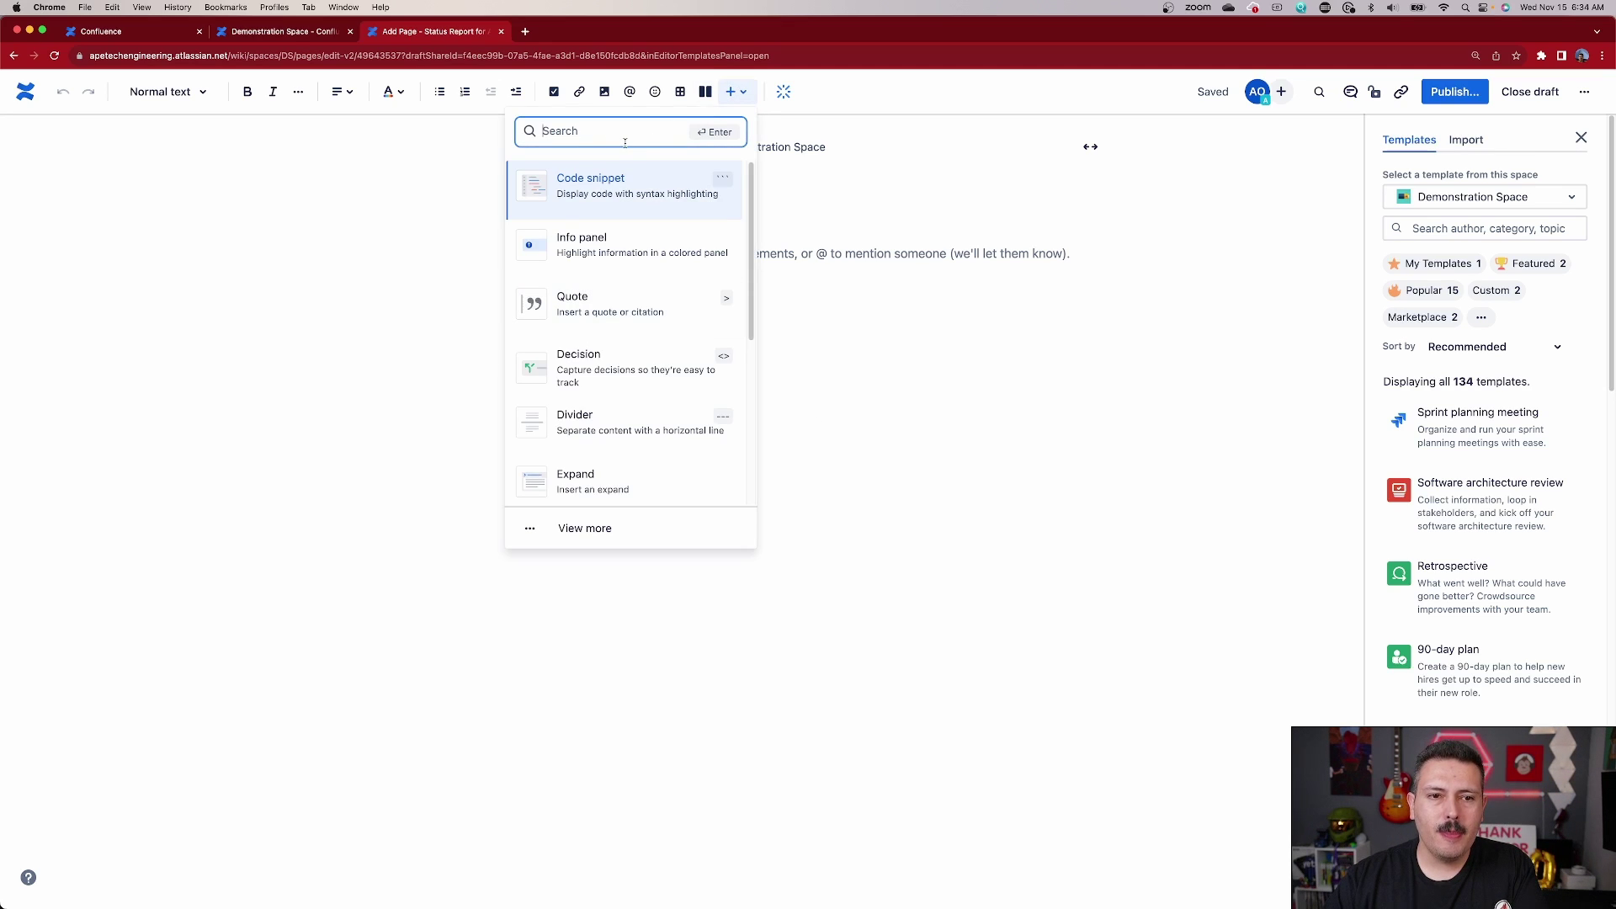
{"action": "type", "text": "conte"}
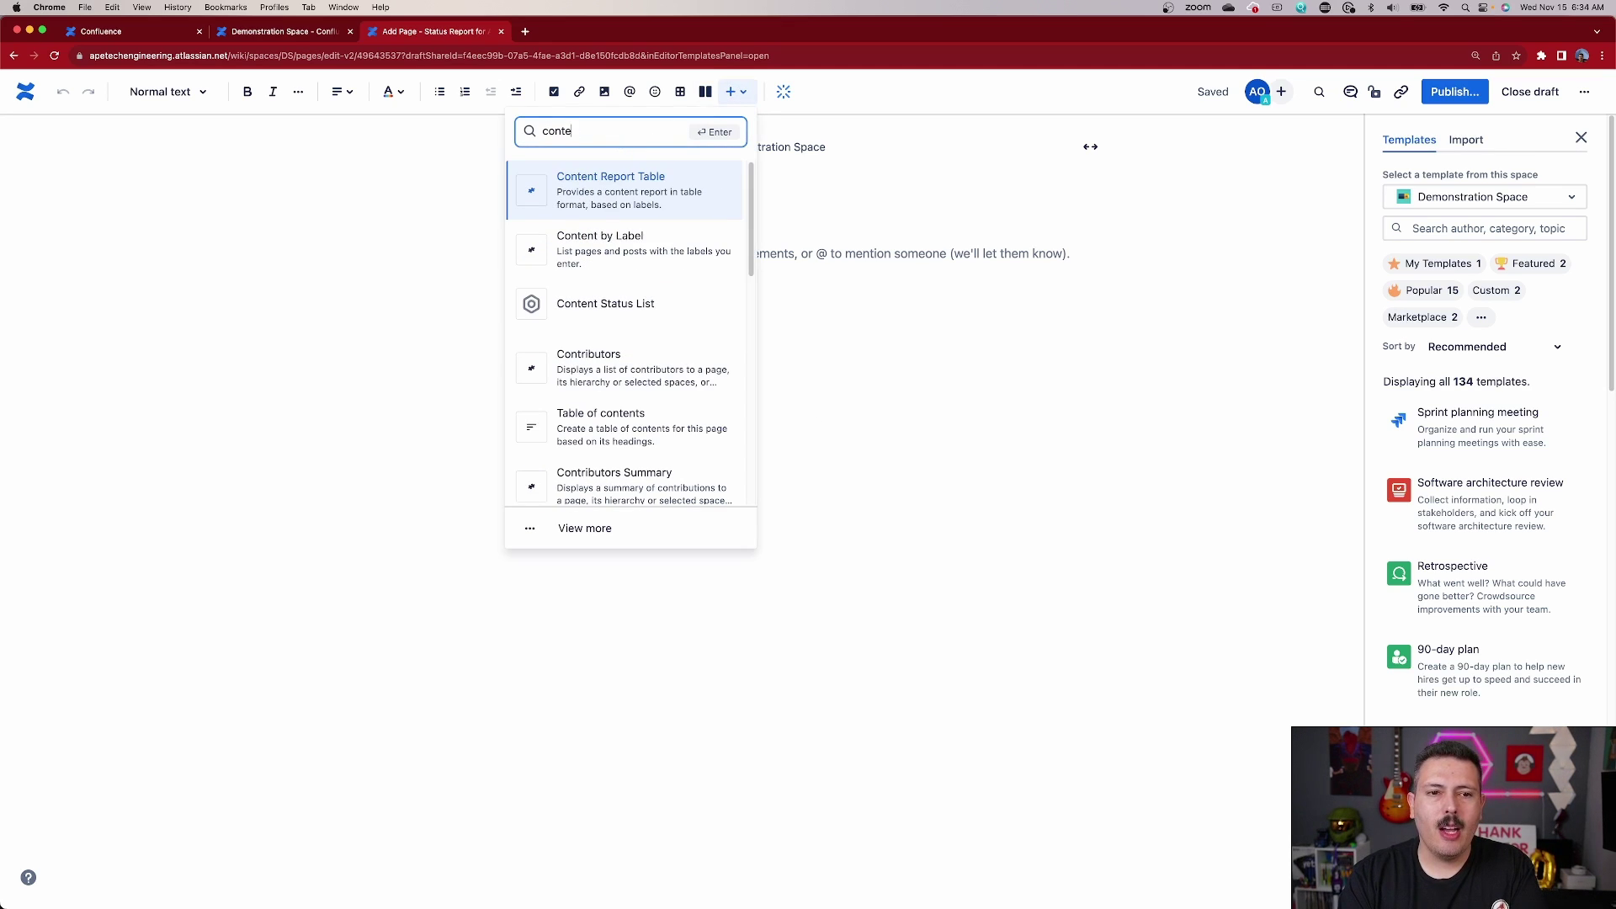
{"action": "left_click", "coordinate": [629, 316]}
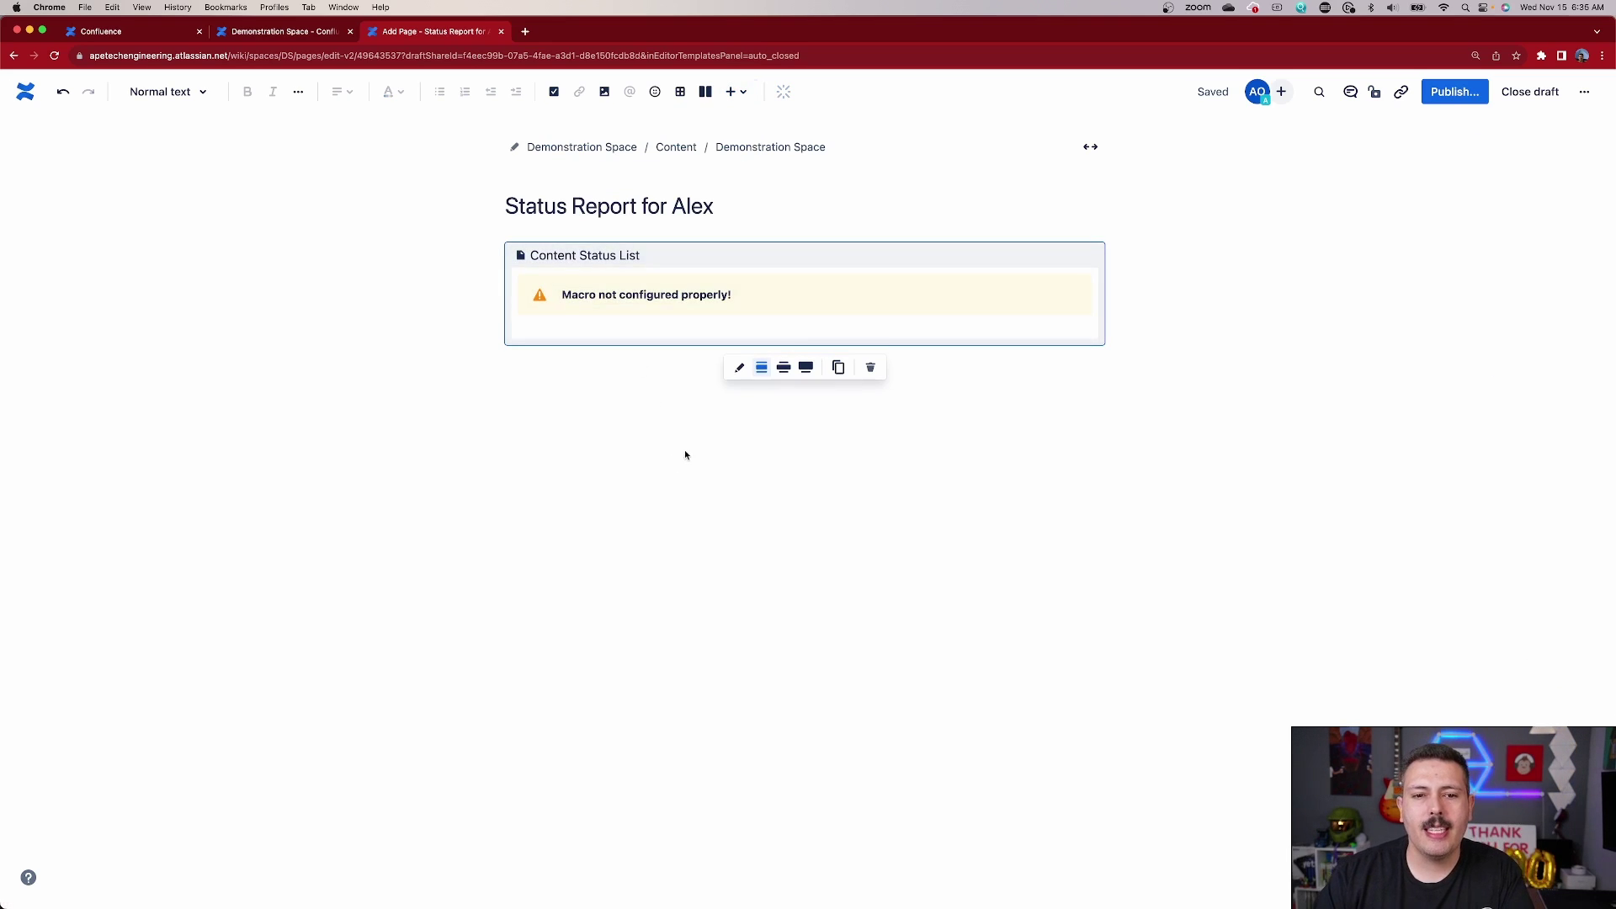
Set the Content Status List macro's CQL to arch.owner in (currentUser()) and publish the page in the Demonstration Space.
{"action": "left_click", "coordinate": [739, 367]}
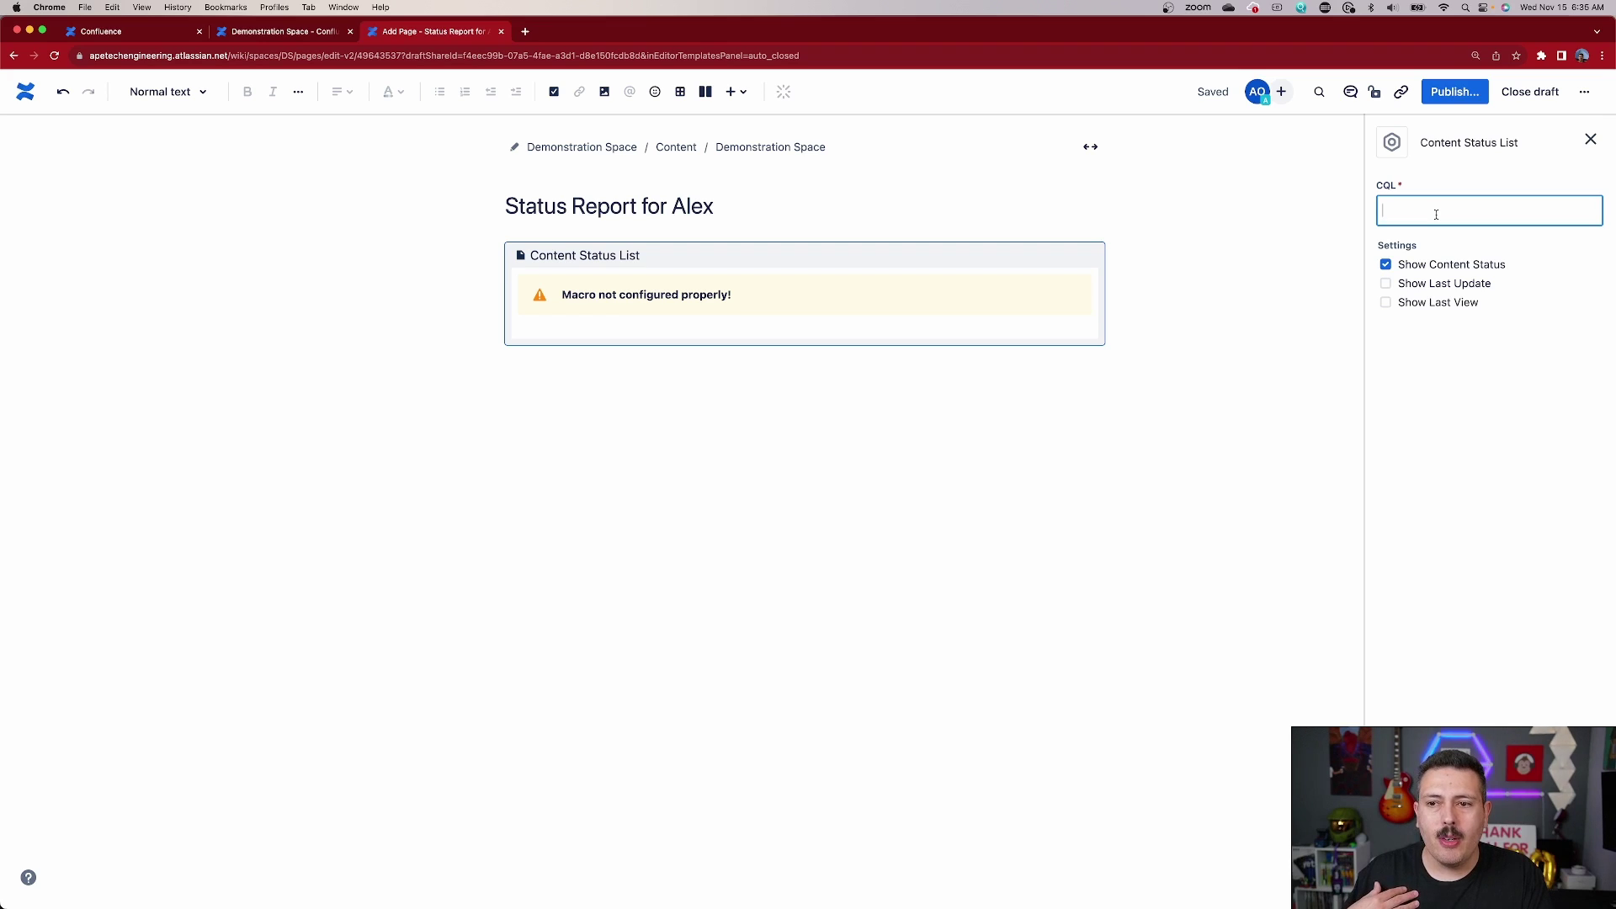
{"action": "key", "text": "super+v"}
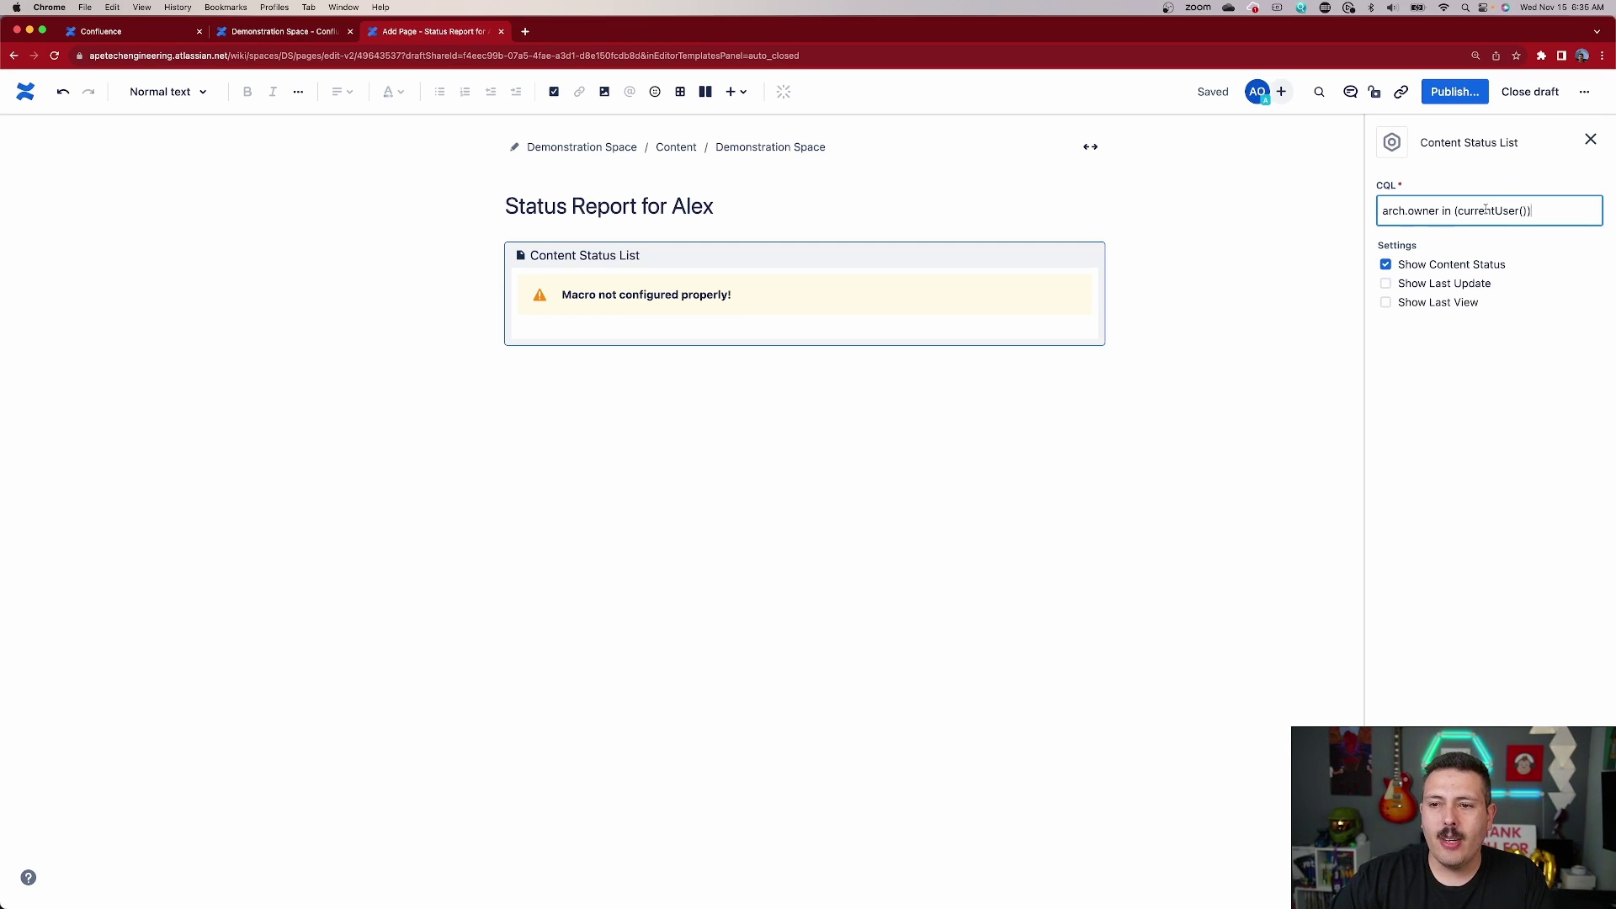
{"action": "left_click", "coordinate": [1590, 140]}
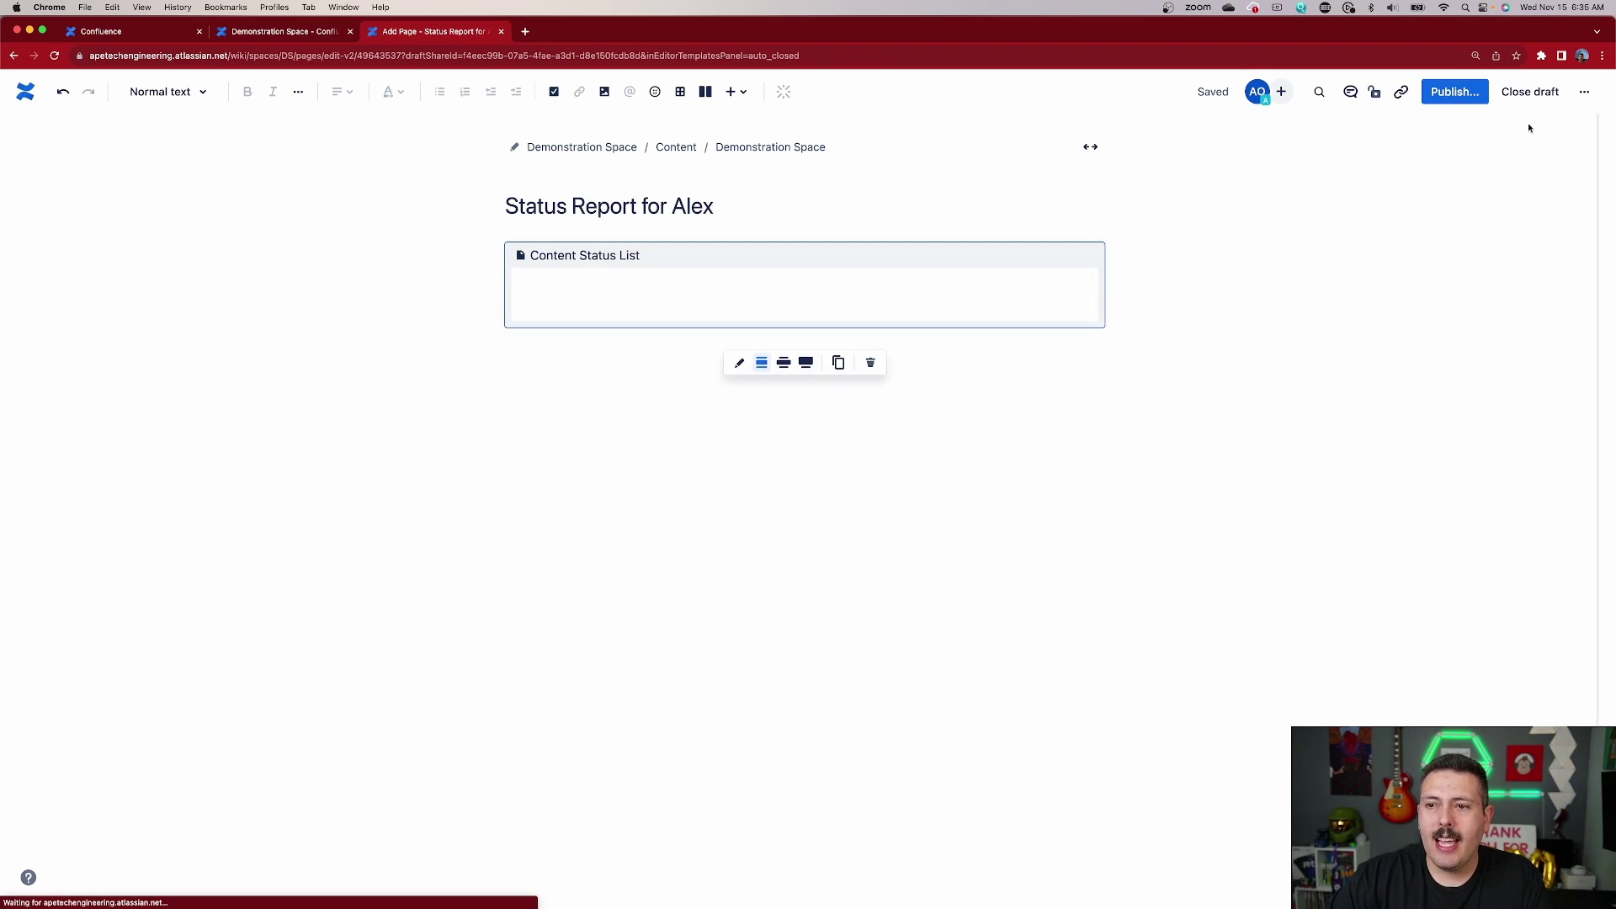
{"action": "left_click", "coordinate": [1441, 93]}
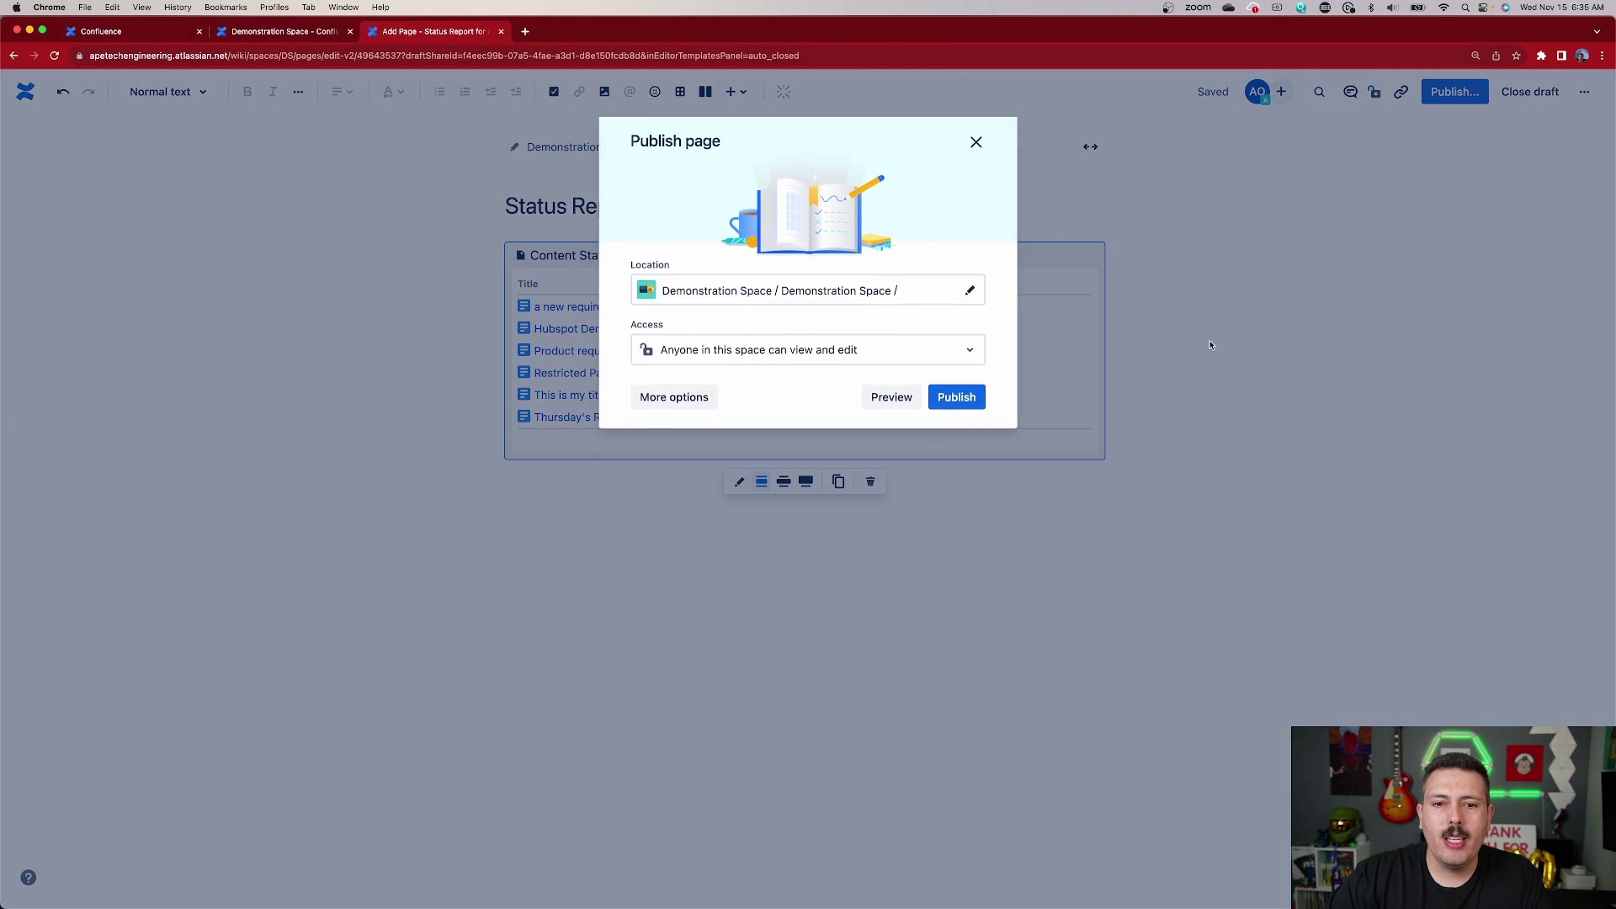
{"action": "left_click", "coordinate": [958, 397]}
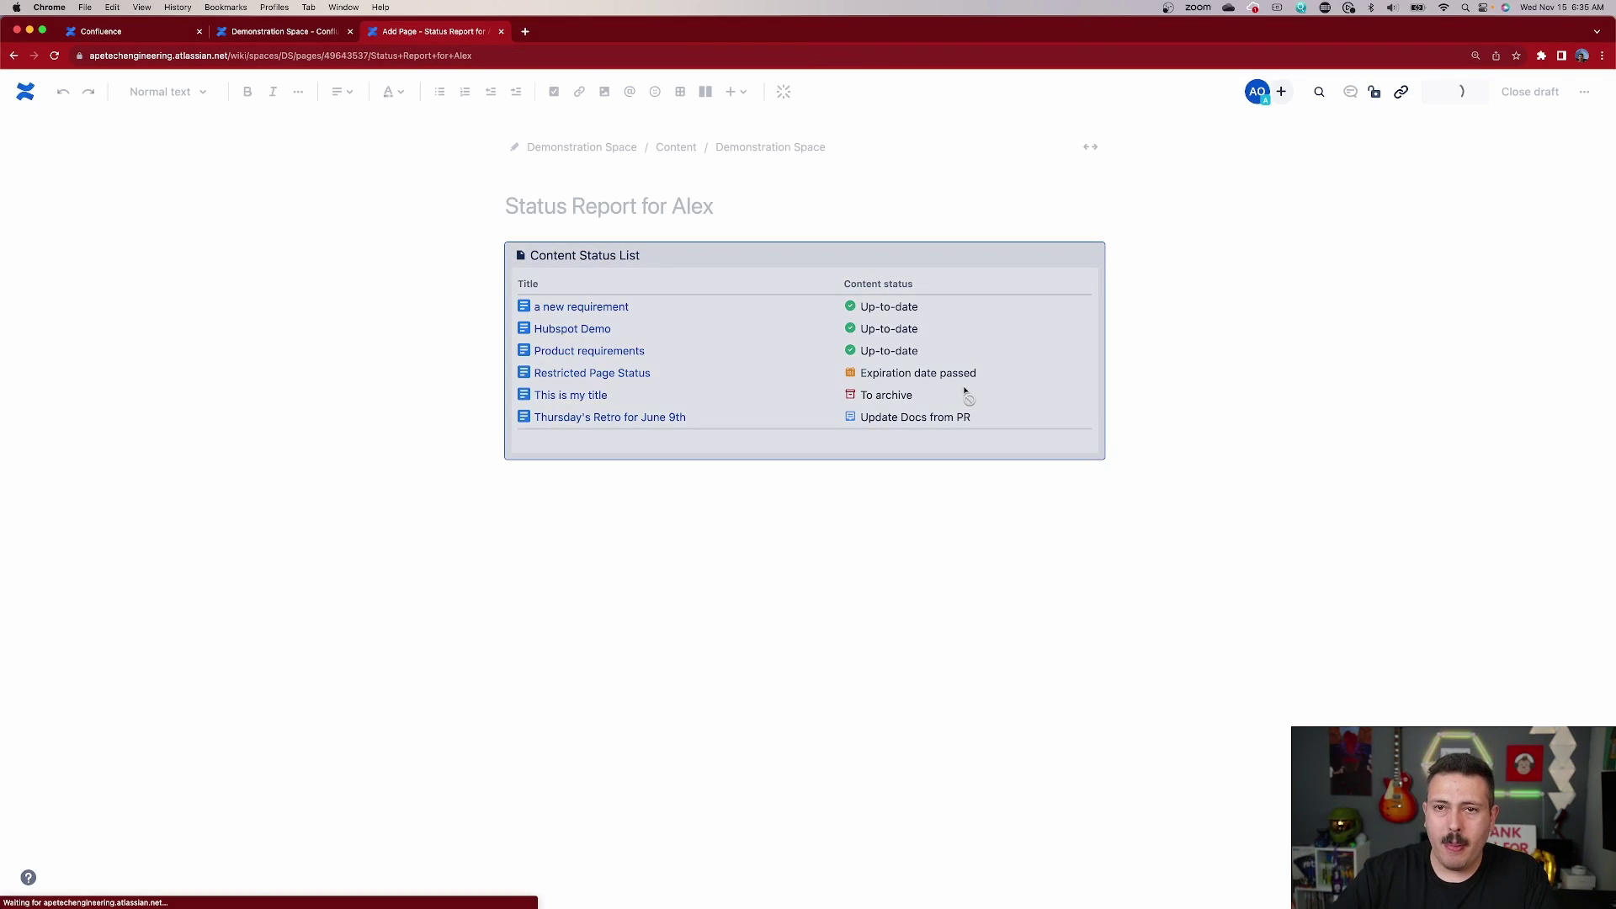